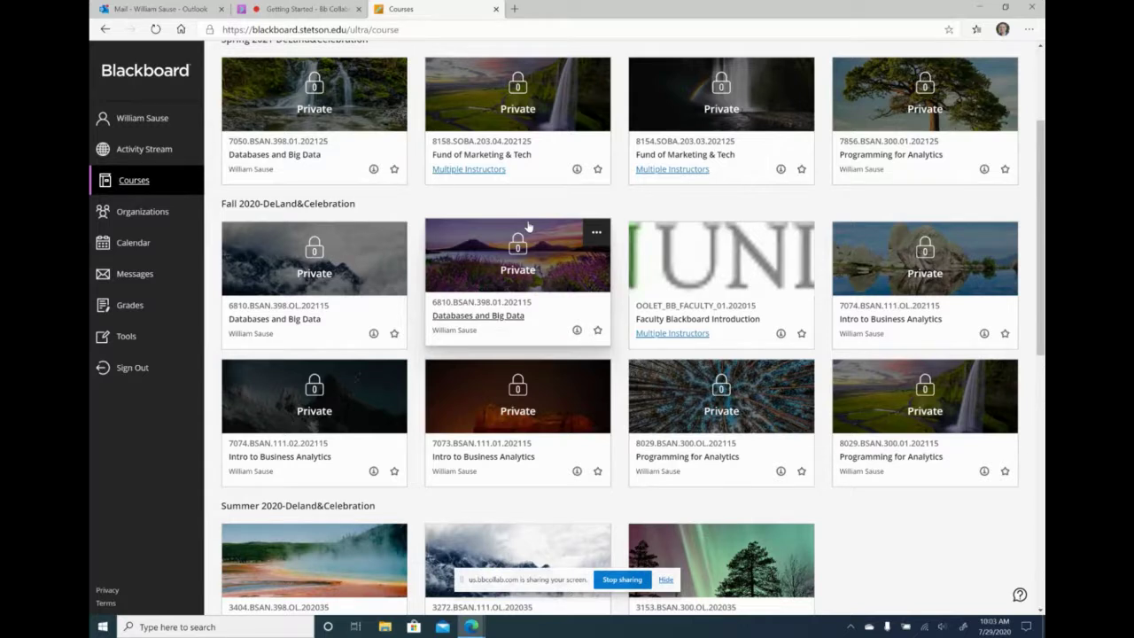
- Scroll through the Courses grid to view the Fall 2020 and Summer 2020 course cards
scroll(478, 222, "down", 3)
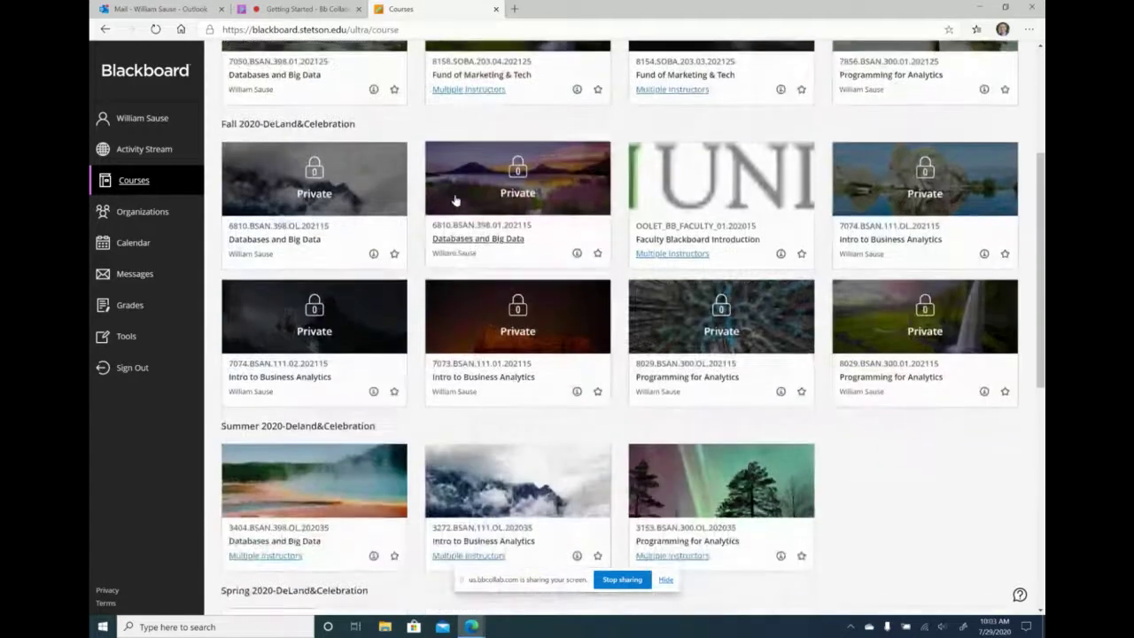
scroll(425, 208, "up", 1)
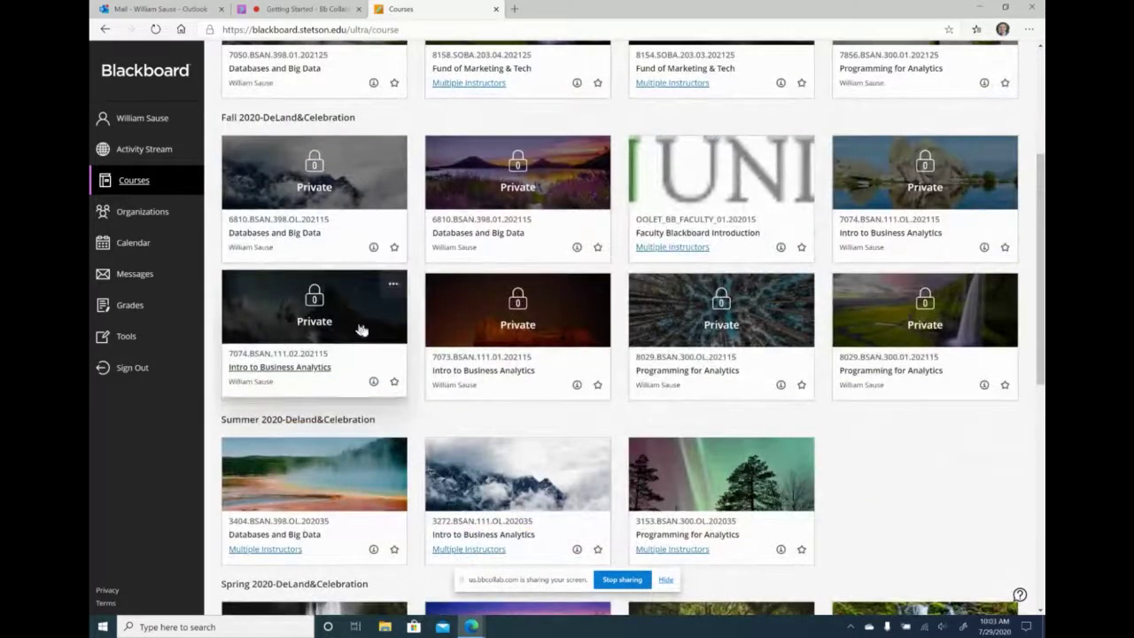
- In the live Collaborate session, check the chat and attendee list, then return to Courses
left_click(277, 7)
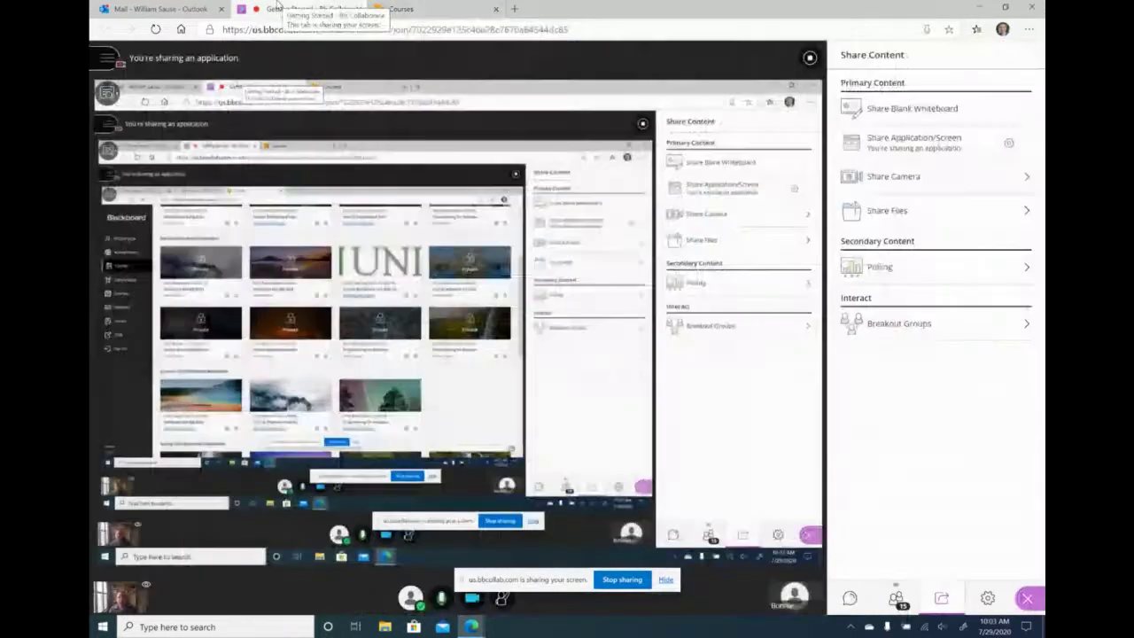
left_click(850, 598)
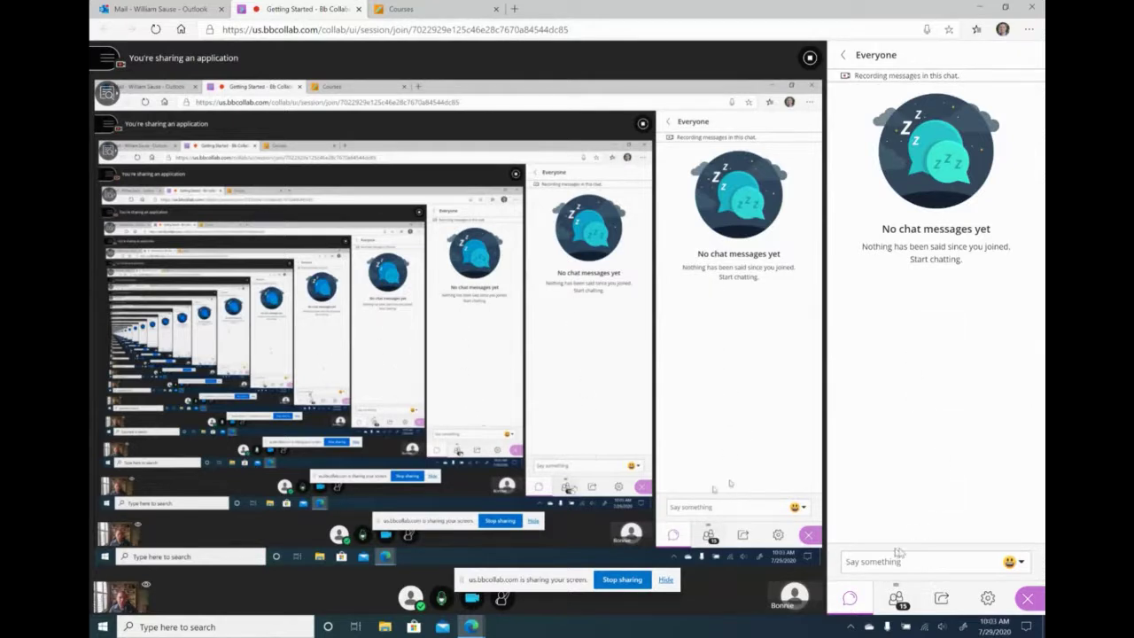
left_click(897, 599)
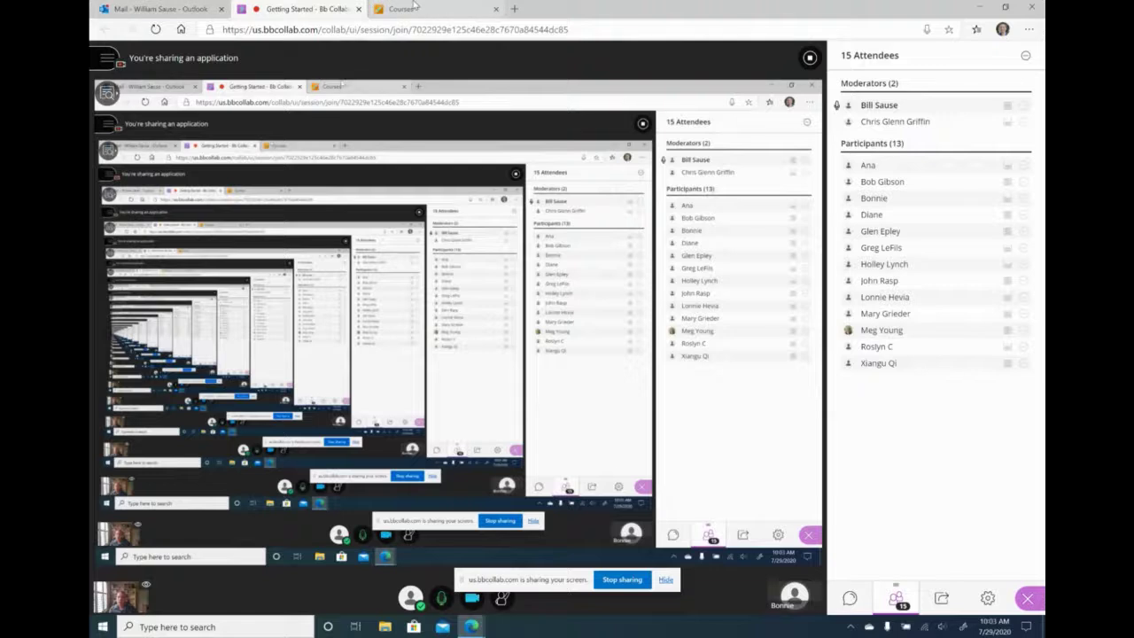
left_click(381, 9)
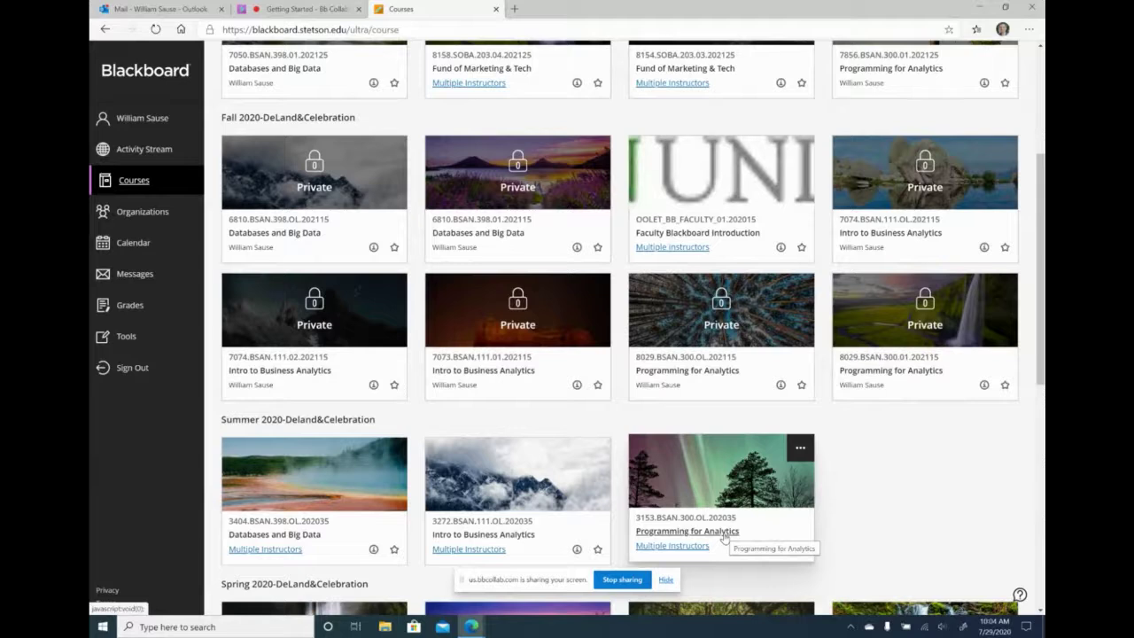
left_click(700, 369)
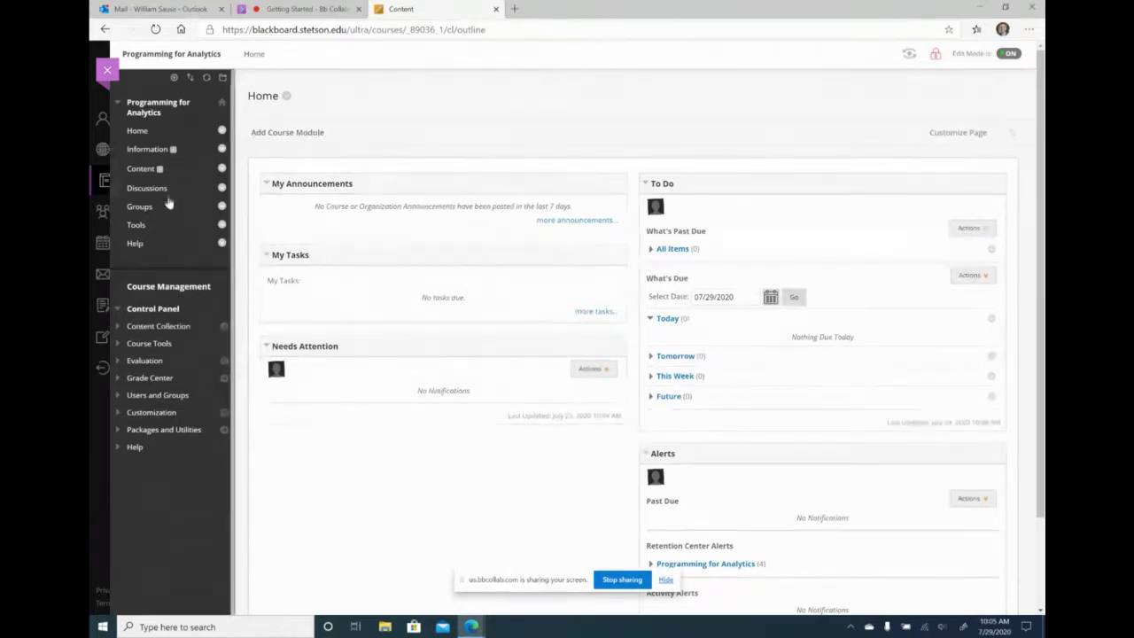
left_click(116, 73)
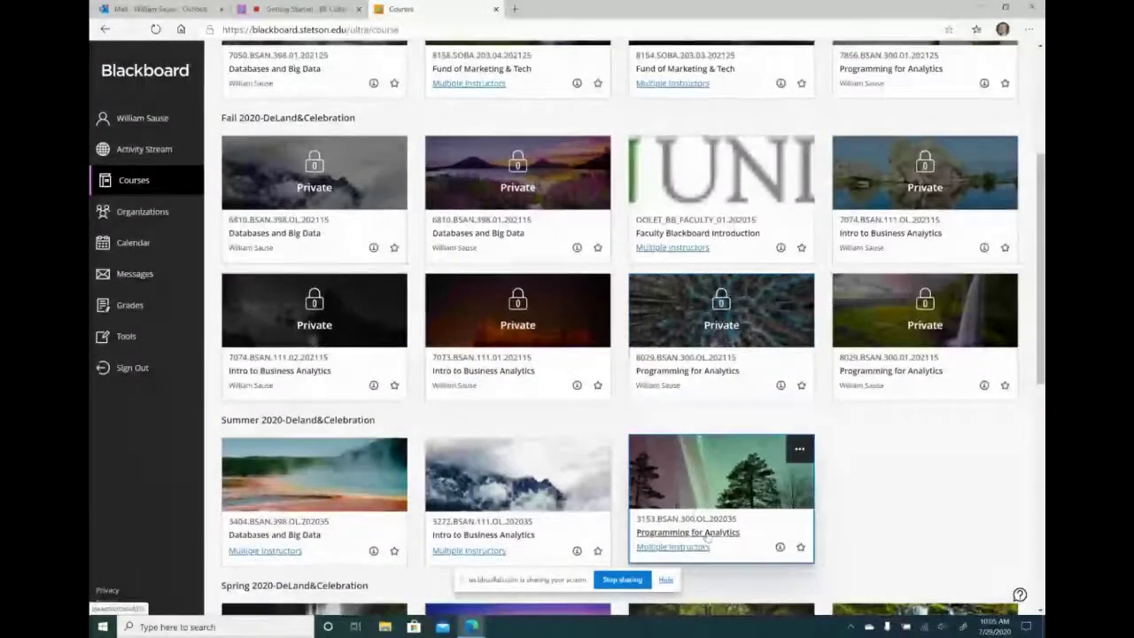
- Open the Summer 2020 3153.BSAN.300.OL.202035 course and look over its Course Introduction page
left_click(709, 532)
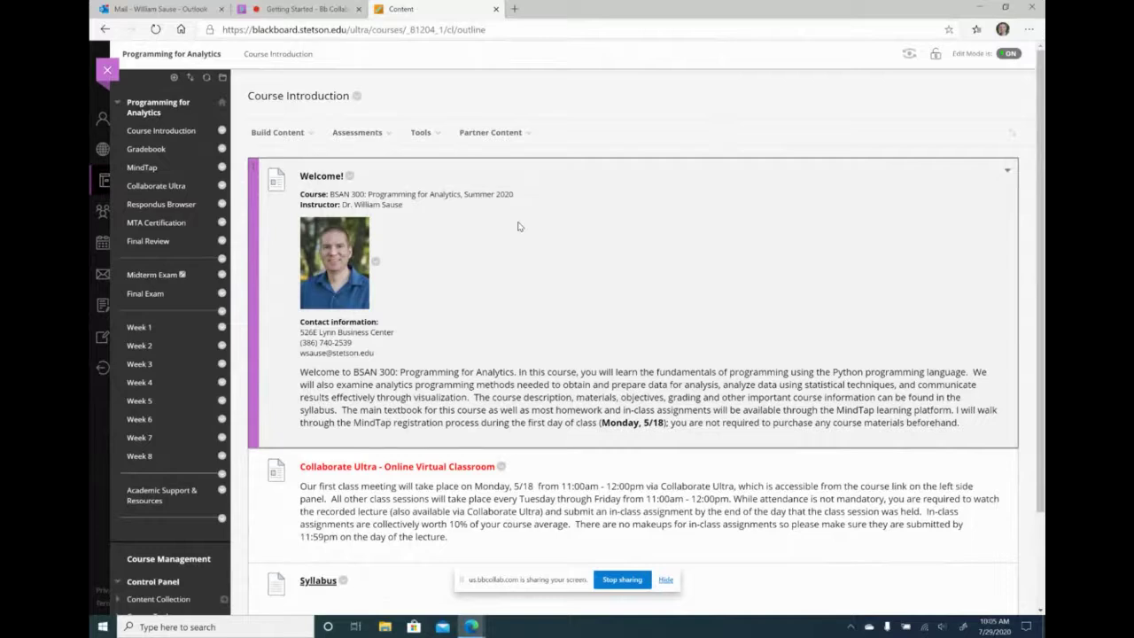
scroll(507, 257, "down", 3)
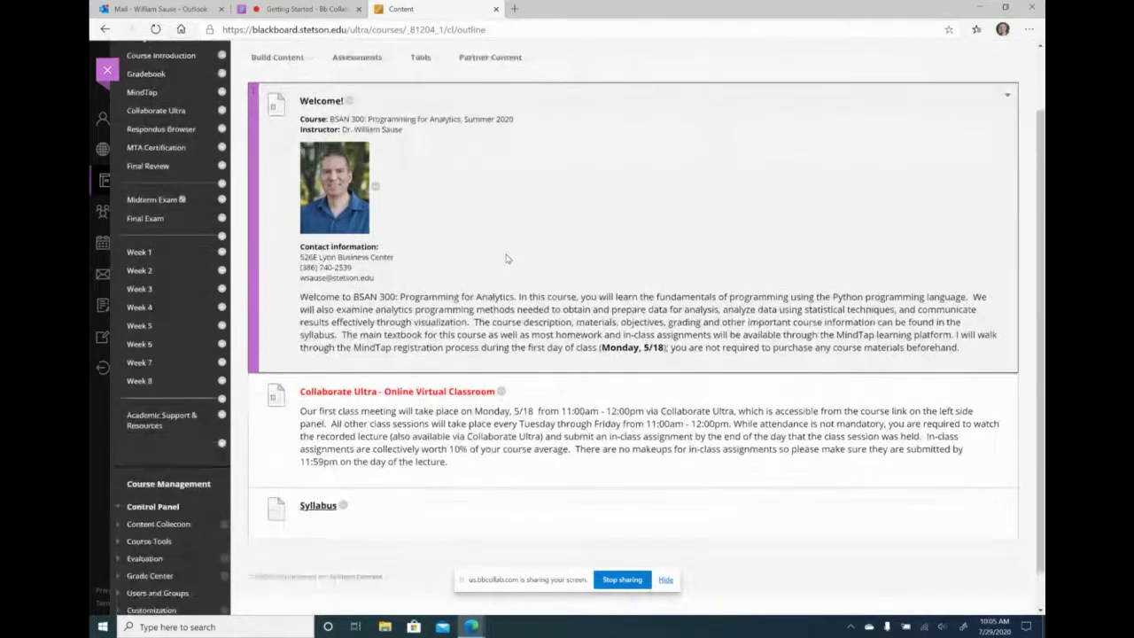
scroll(508, 257, "up", 3)
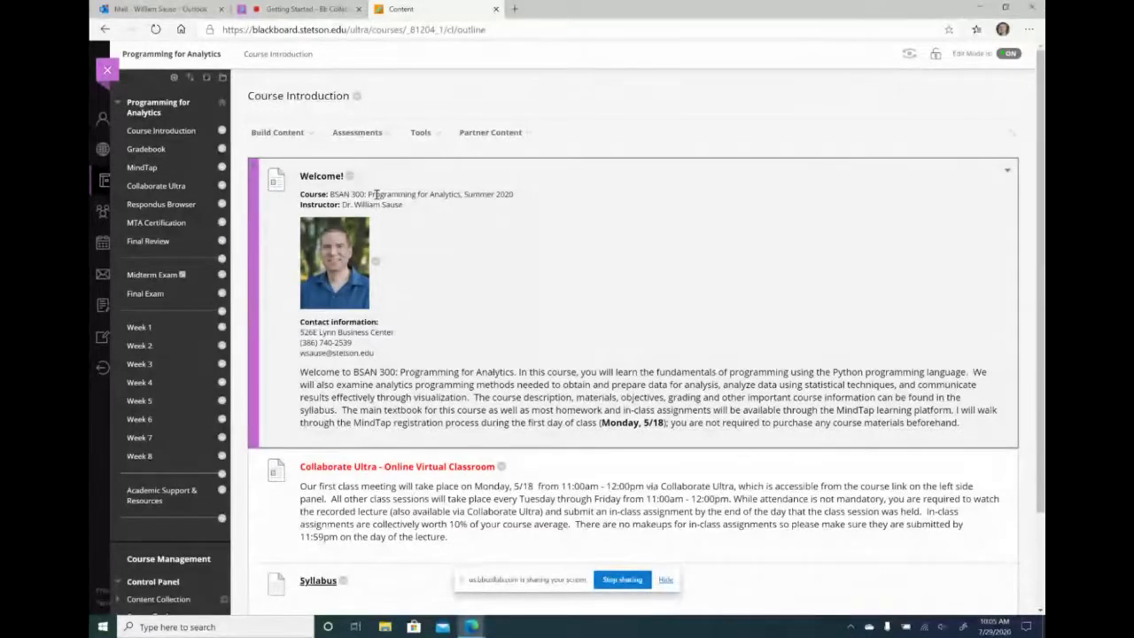
scroll(406, 256, "down", 3)
scroll(409, 232, "up", 2)
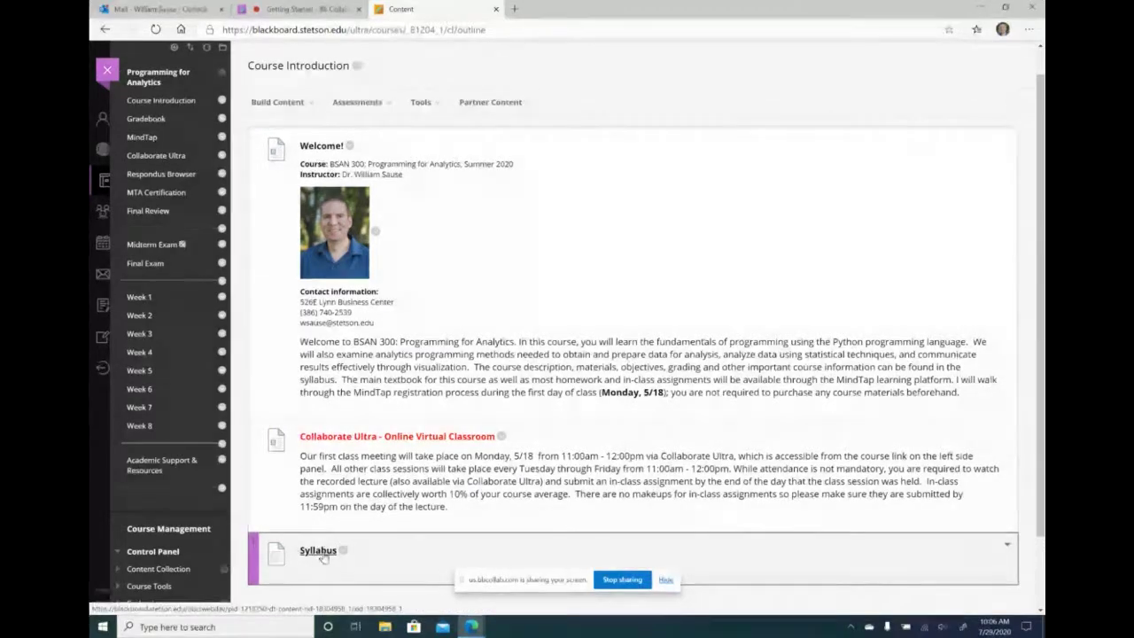
scroll(409, 546, "down", 1)
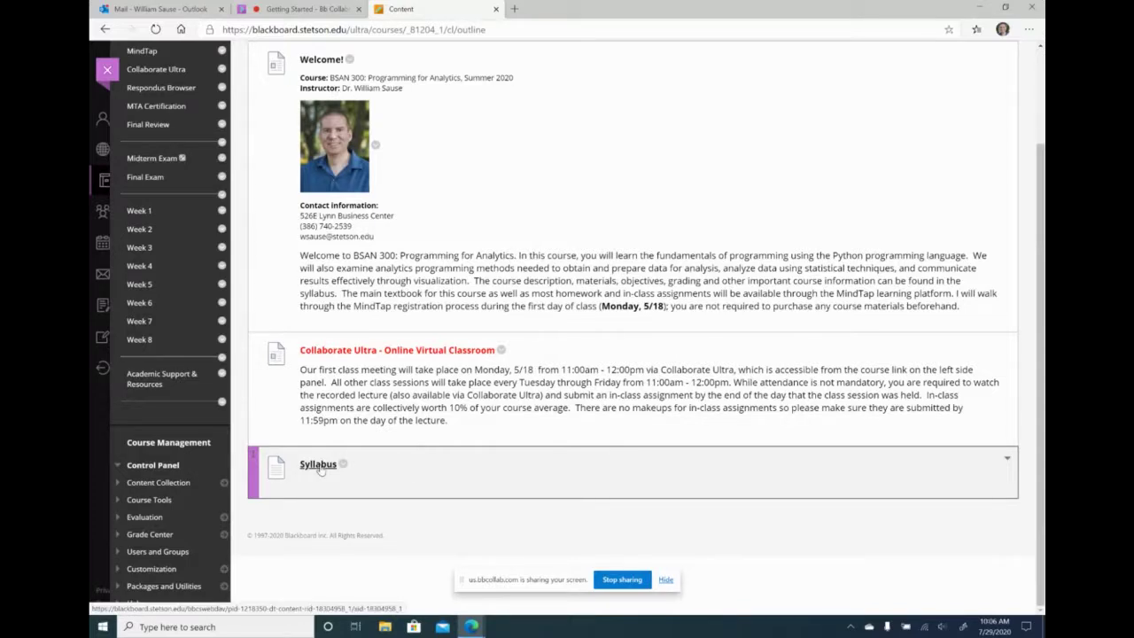
scroll(446, 435, "up", 1)
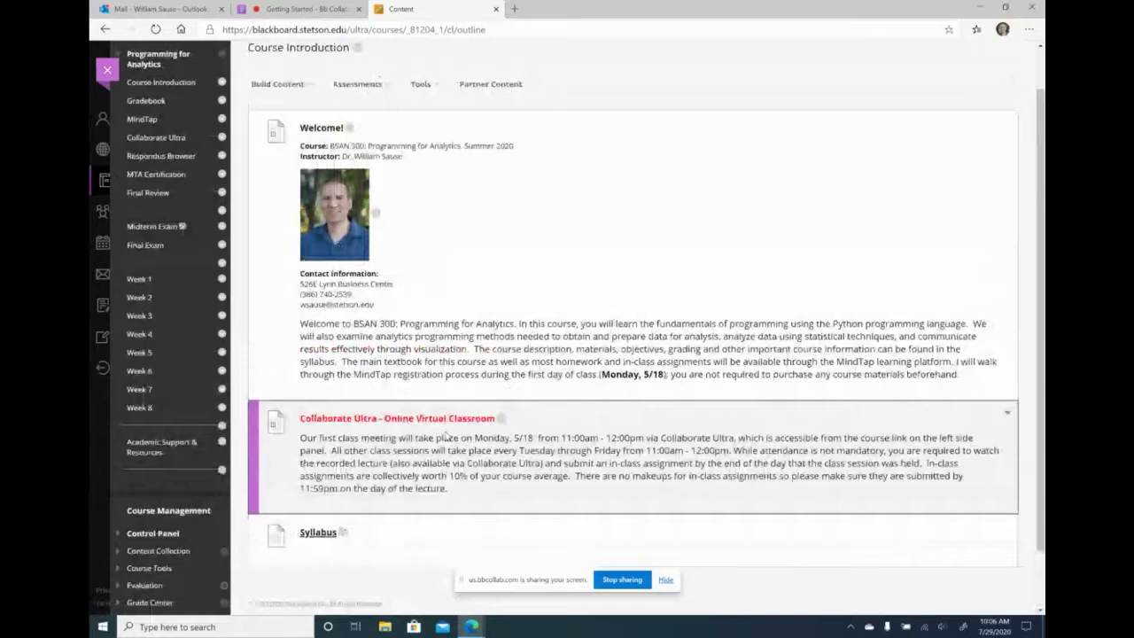
scroll(446, 434, "up", 1)
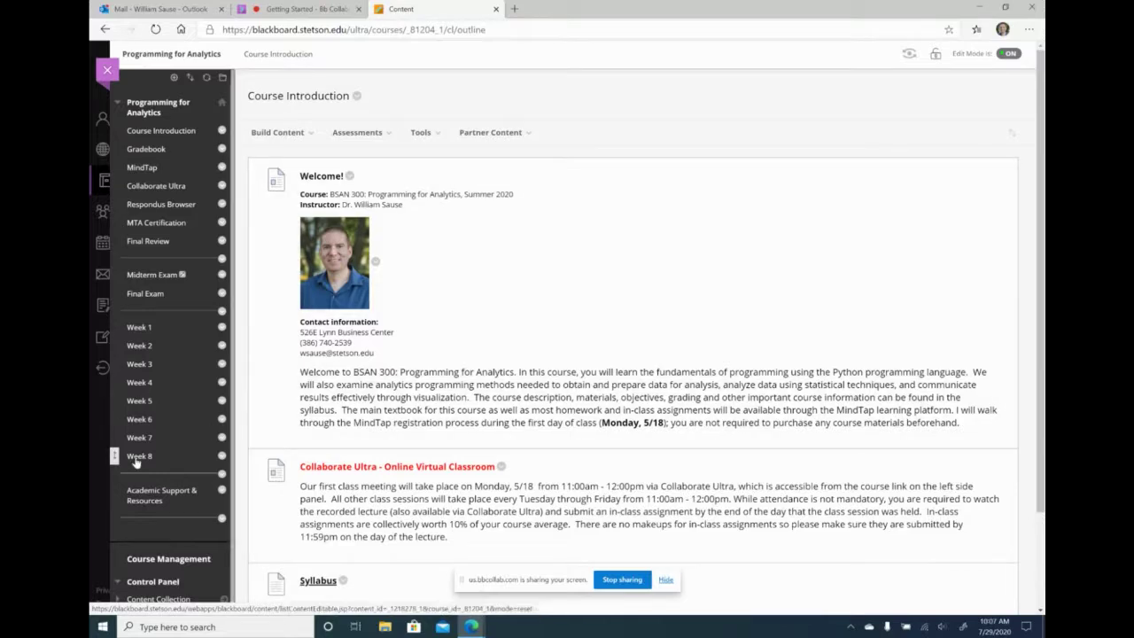
scroll(337, 271, "down", 1)
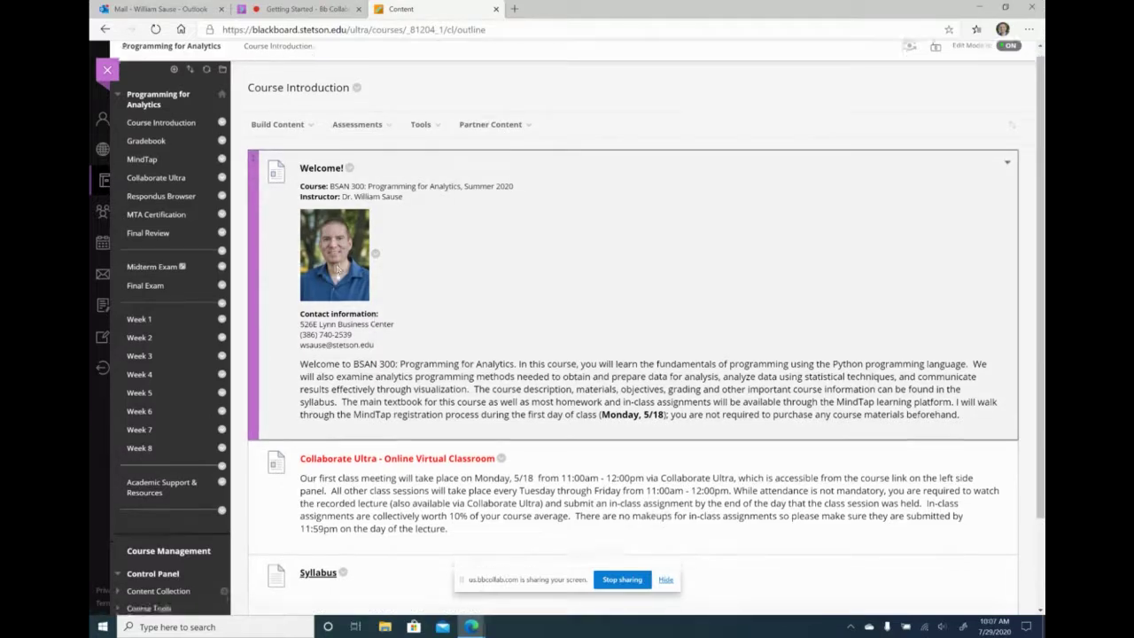
scroll(337, 270, "down", 1)
scroll(336, 277, "down", 1)
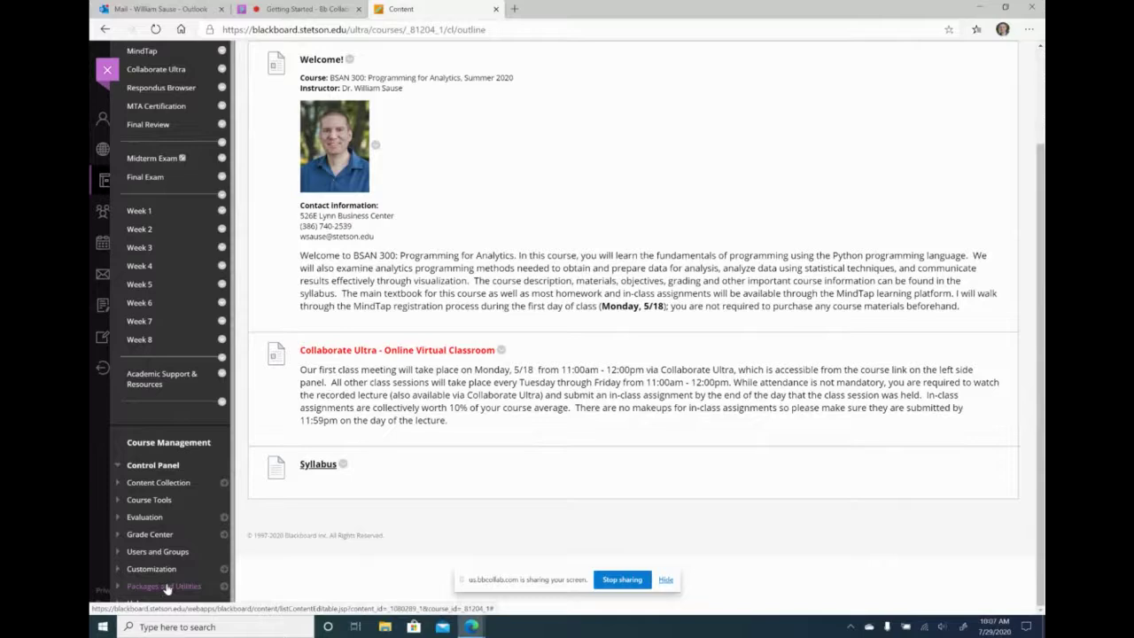
- Open Course Copy under Packages and Utilities to copy materials into an existing course
left_click(166, 588)
scroll(166, 588, "down", 1)
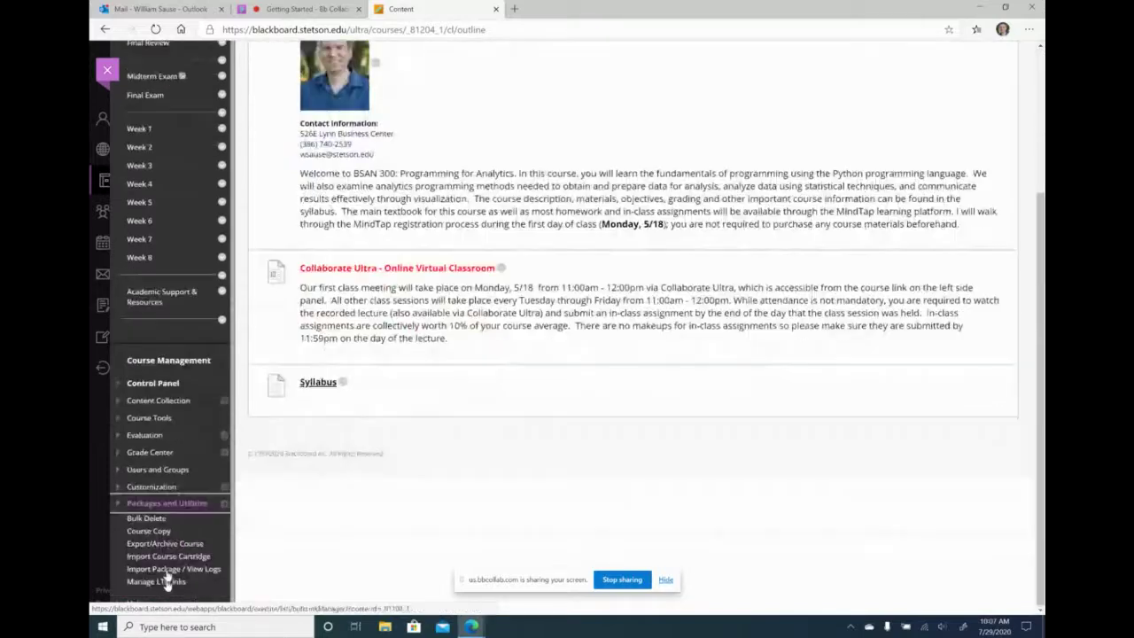
left_click(159, 533)
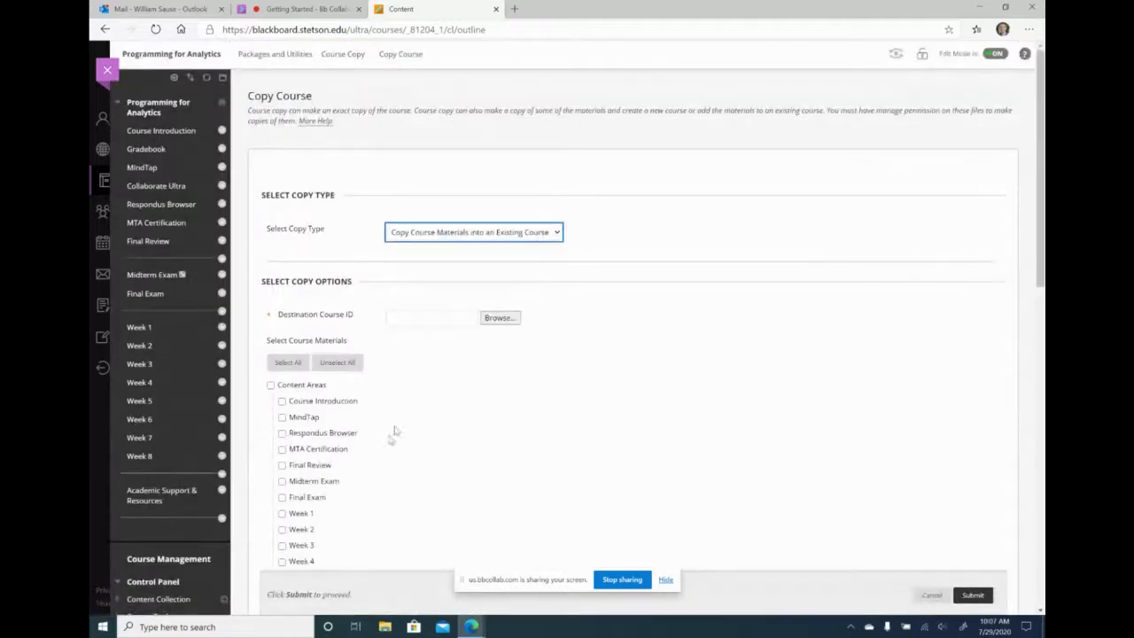
left_click(395, 319)
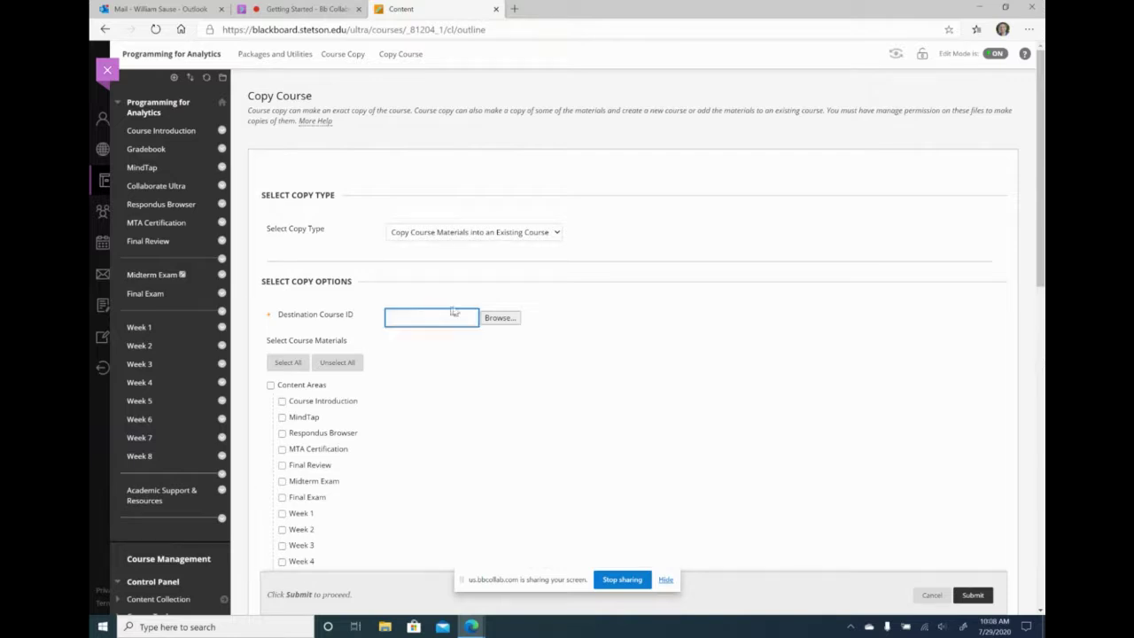
- Browse the list of available destination courses
left_click(508, 322)
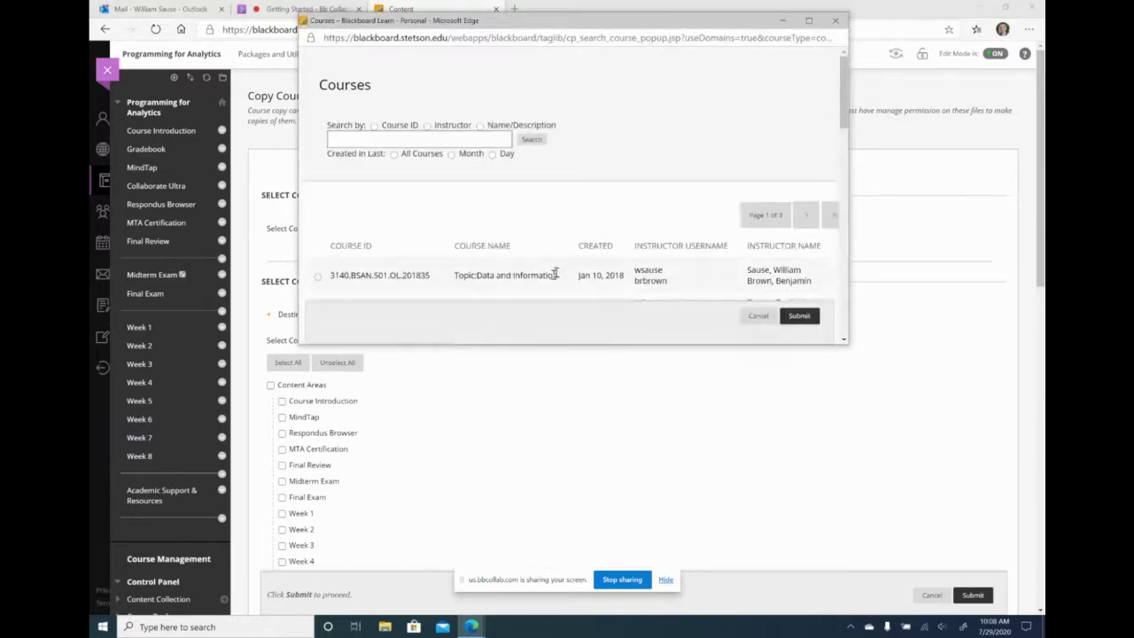
scroll(620, 248, "down", 3)
scroll(651, 239, "down", 15)
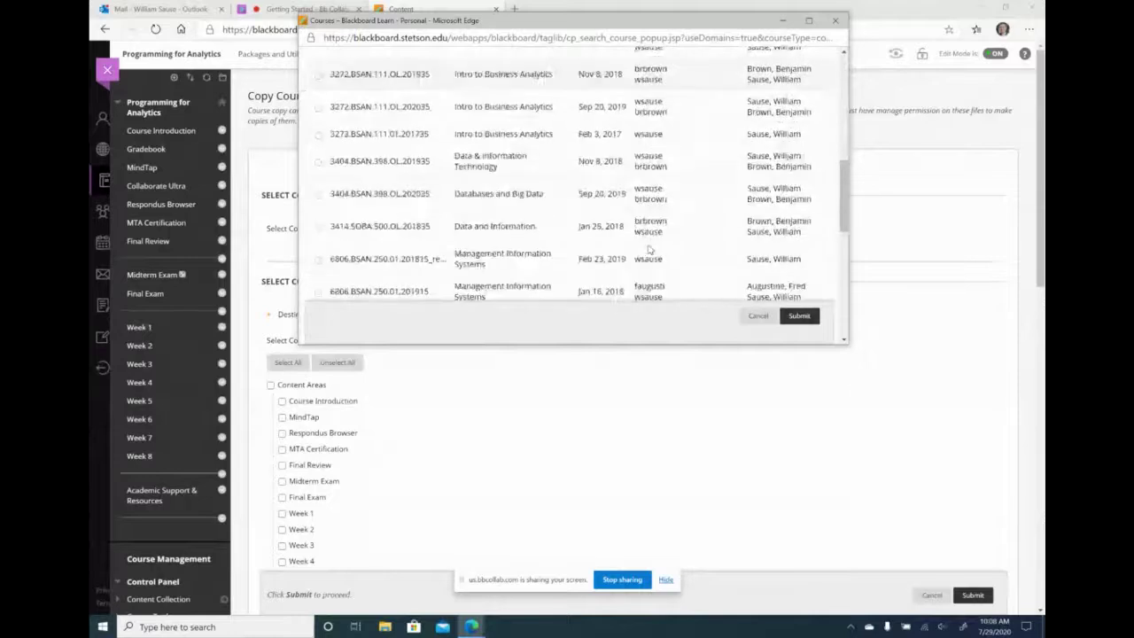
scroll(649, 251, "up", 15)
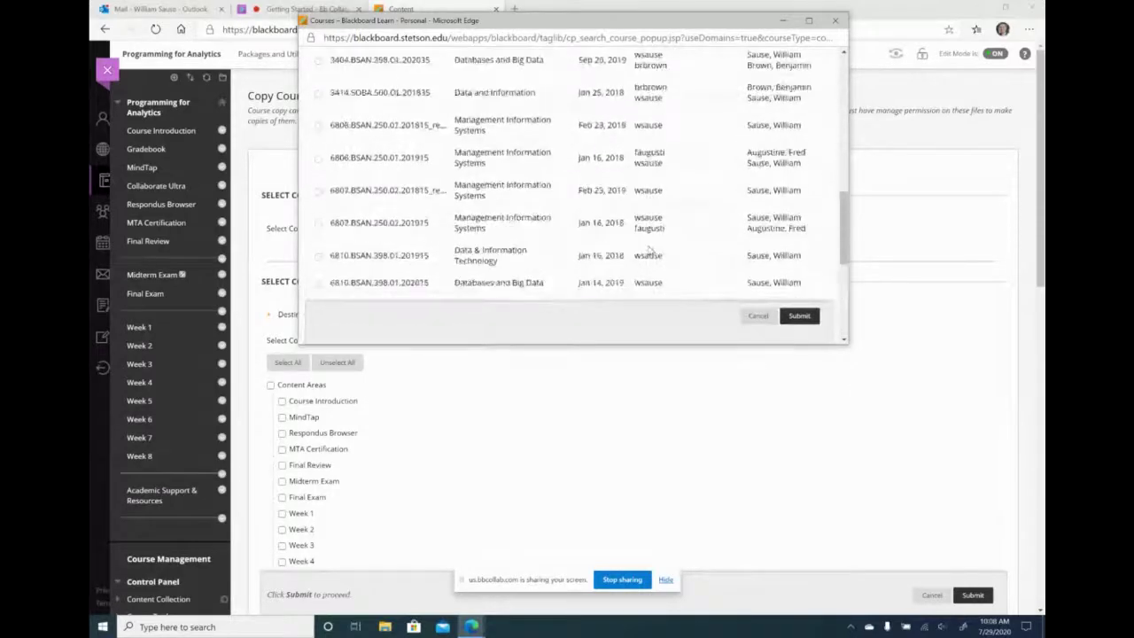
scroll(649, 251, "up", 3)
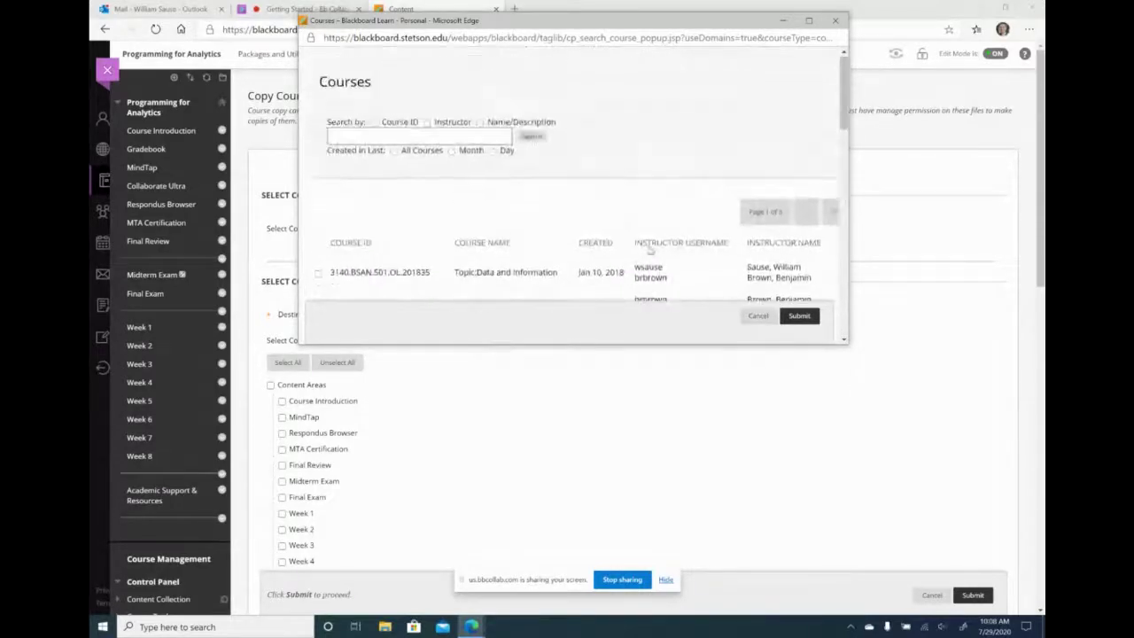
scroll(529, 206, "down", 4)
scroll(528, 204, "up", 3)
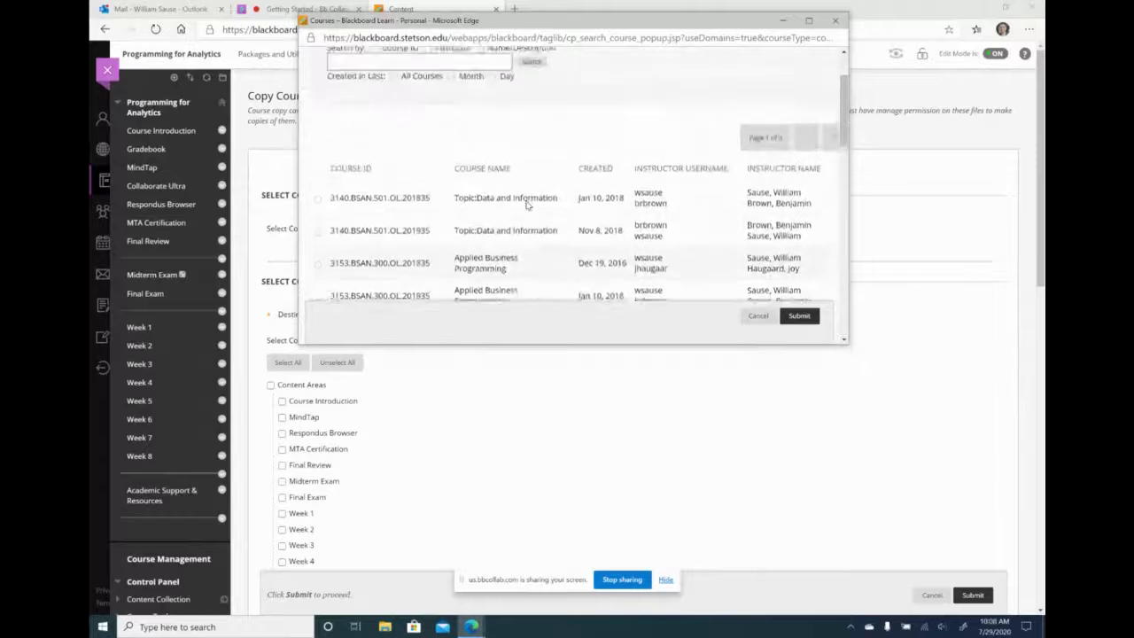
- Search the course list for 202115 and select 8029.BSAN.300.OL.202115 Programming for Analytics
left_click(412, 92)
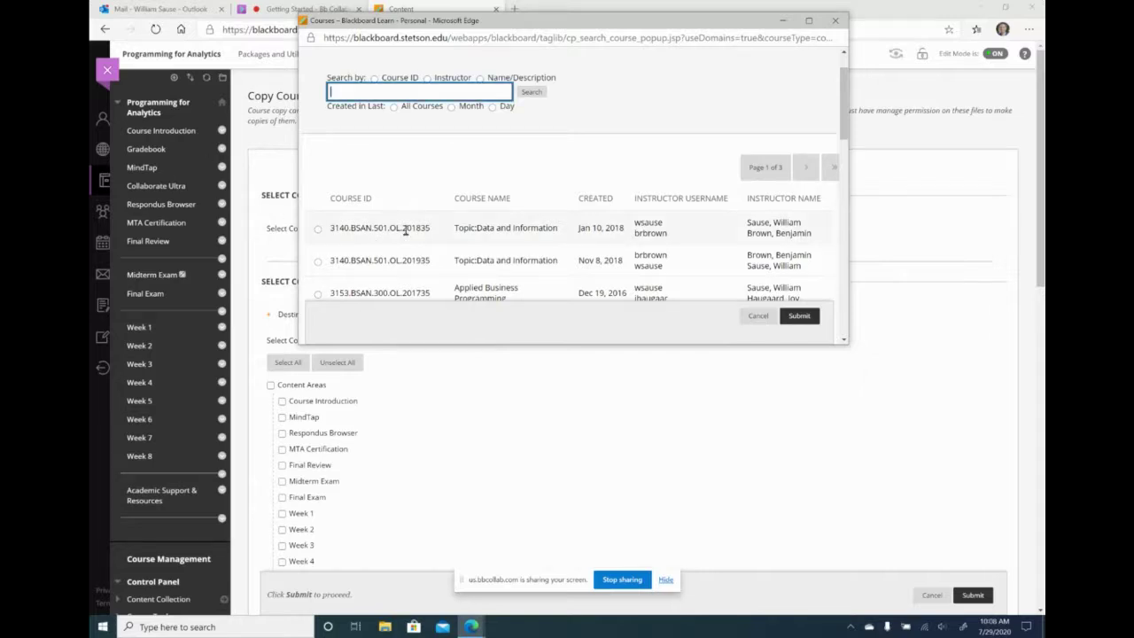
left_click_drag(404, 228, 432, 228)
left_click(434, 246)
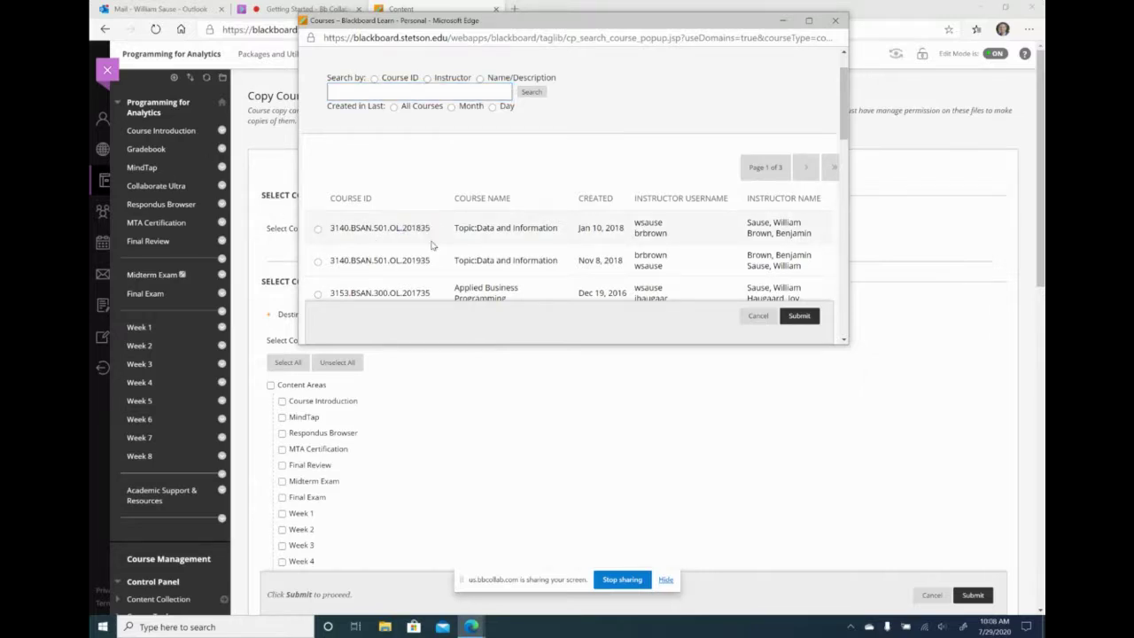
left_click(402, 94)
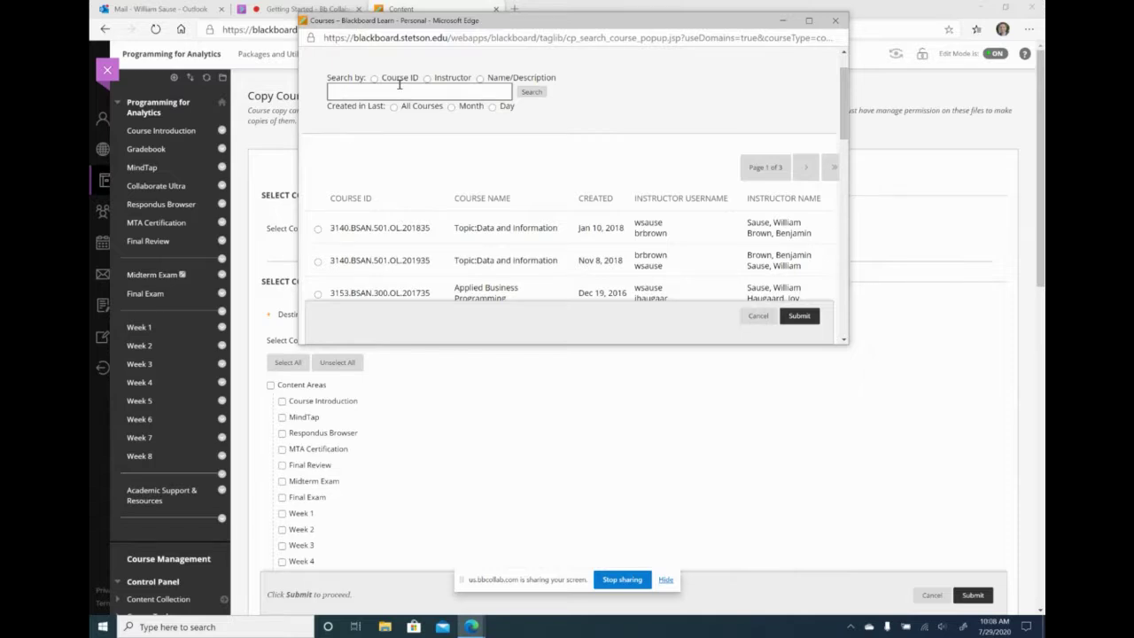
type("202115")
left_click(536, 92)
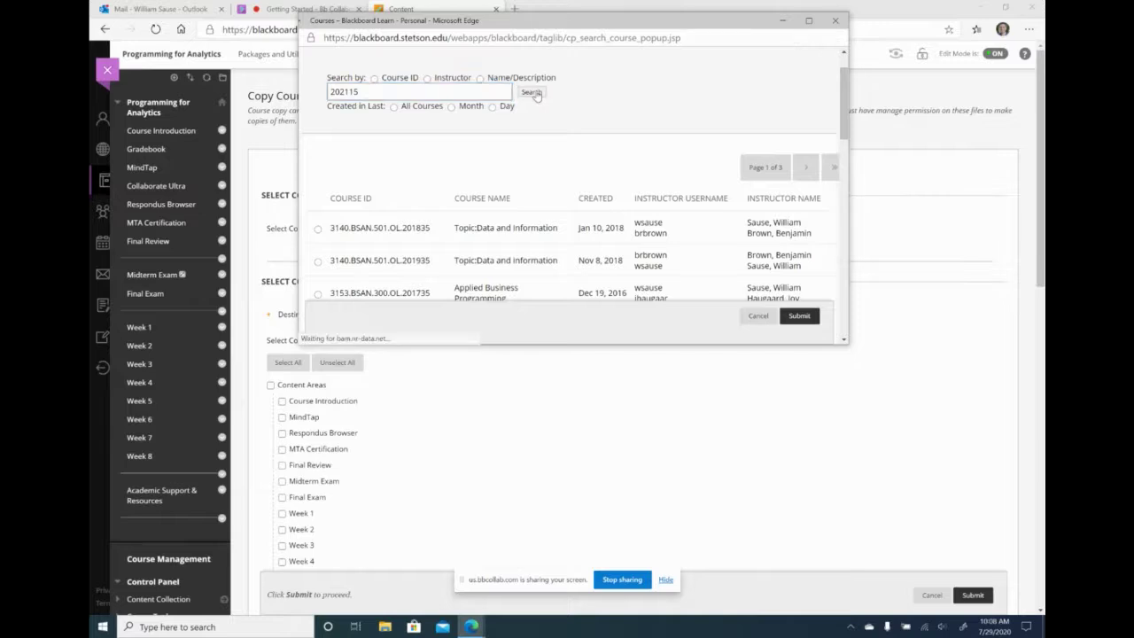
scroll(555, 177, "down", 3)
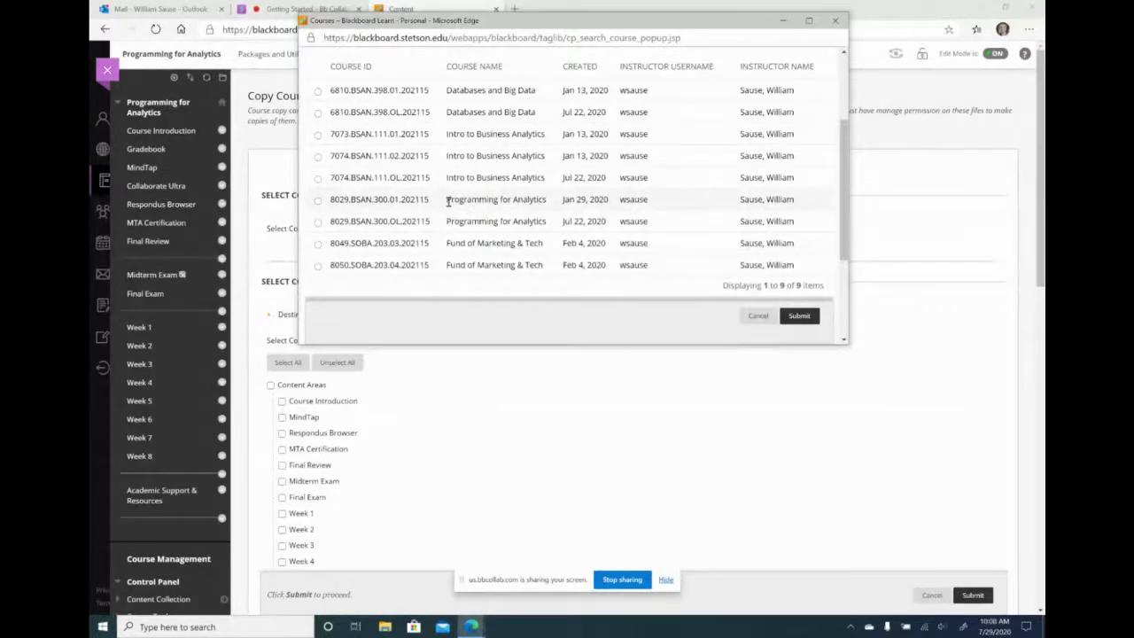
double_click(395, 222)
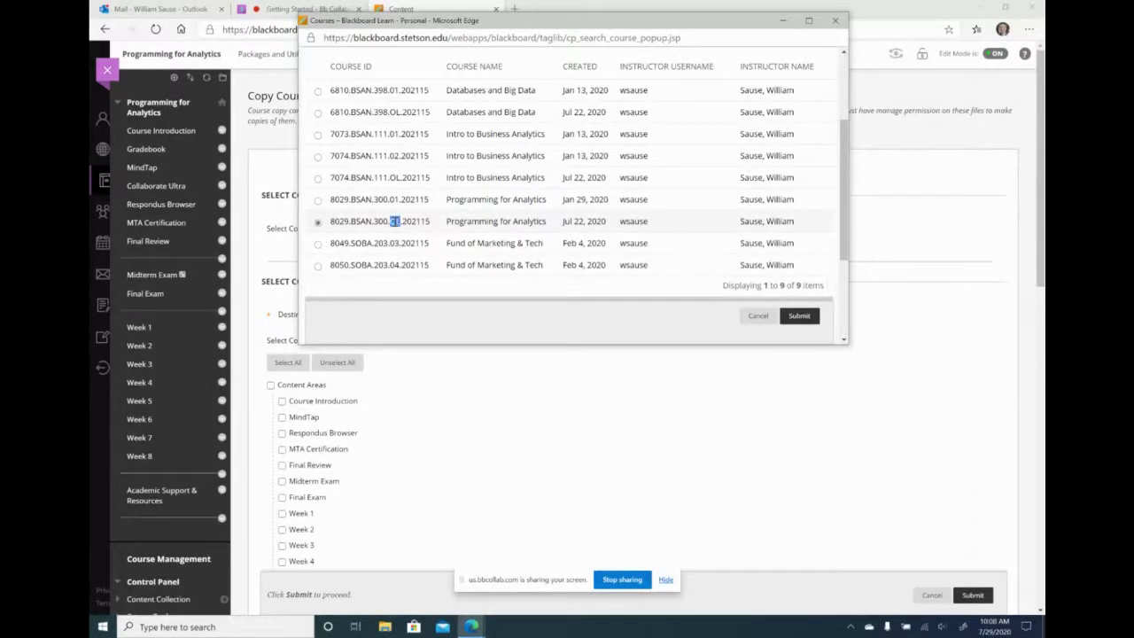
left_click(343, 223)
- Submit 8029.BSAN.300.OL.202115 as the Destination Course ID and scroll to the course materials
left_click(317, 222)
left_click(794, 321)
scroll(586, 408, "down", 3)
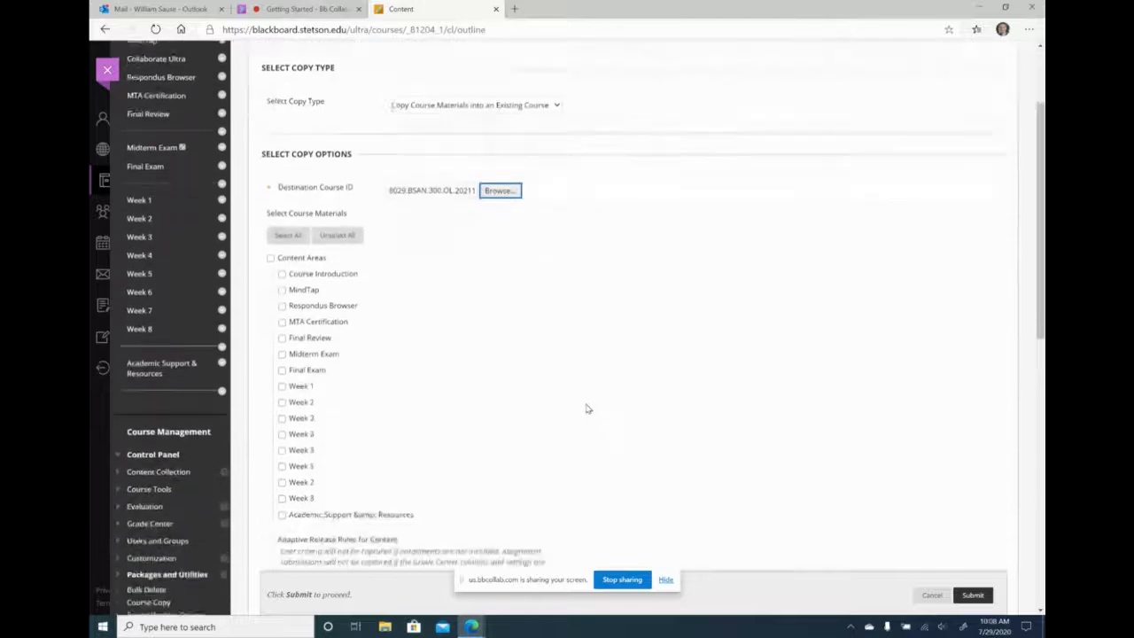
scroll(582, 407, "down", 1)
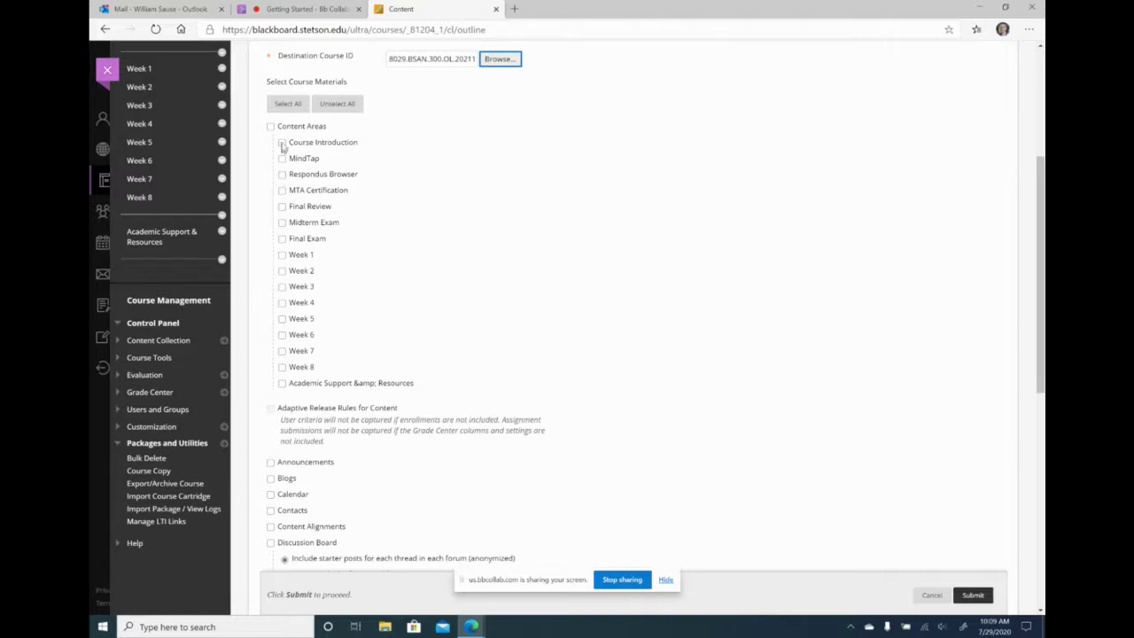
- Tick Course Introduction, MindTap and Respondus Browser for copying
left_click(282, 143)
left_click(283, 159)
scroll(368, 193, "down", 1)
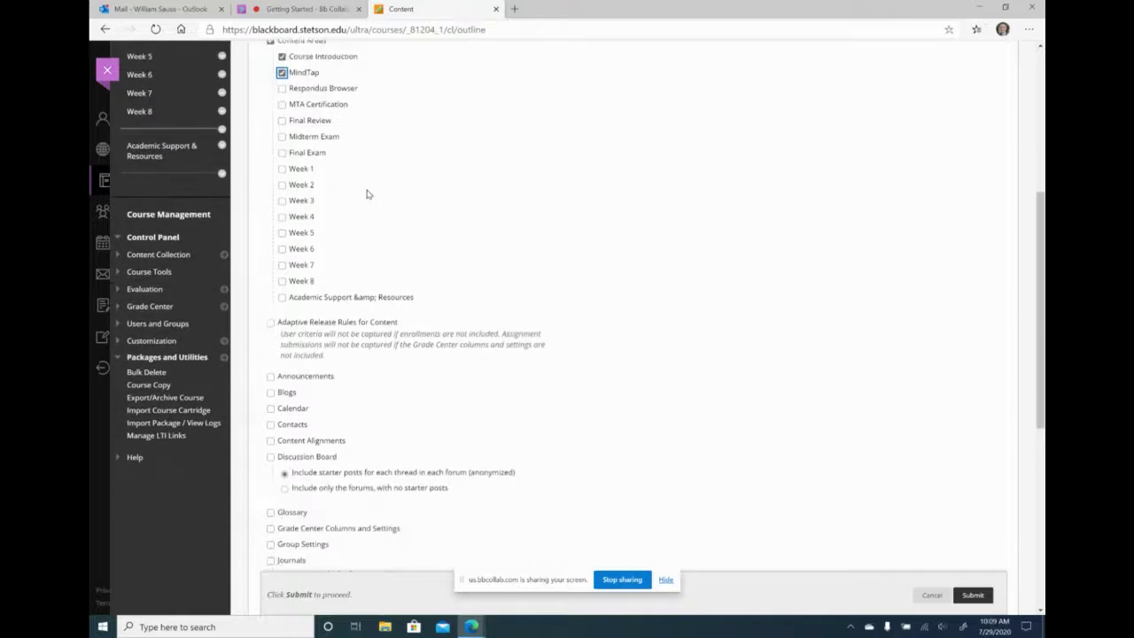
left_click(282, 89)
left_click(324, 93)
left_click(340, 96)
- Tick Week 1 through Week 8 for copying
left_click(282, 169)
left_click(282, 185)
left_click(282, 201)
left_click(282, 217)
left_click(281, 234)
left_click(282, 249)
left_click(282, 265)
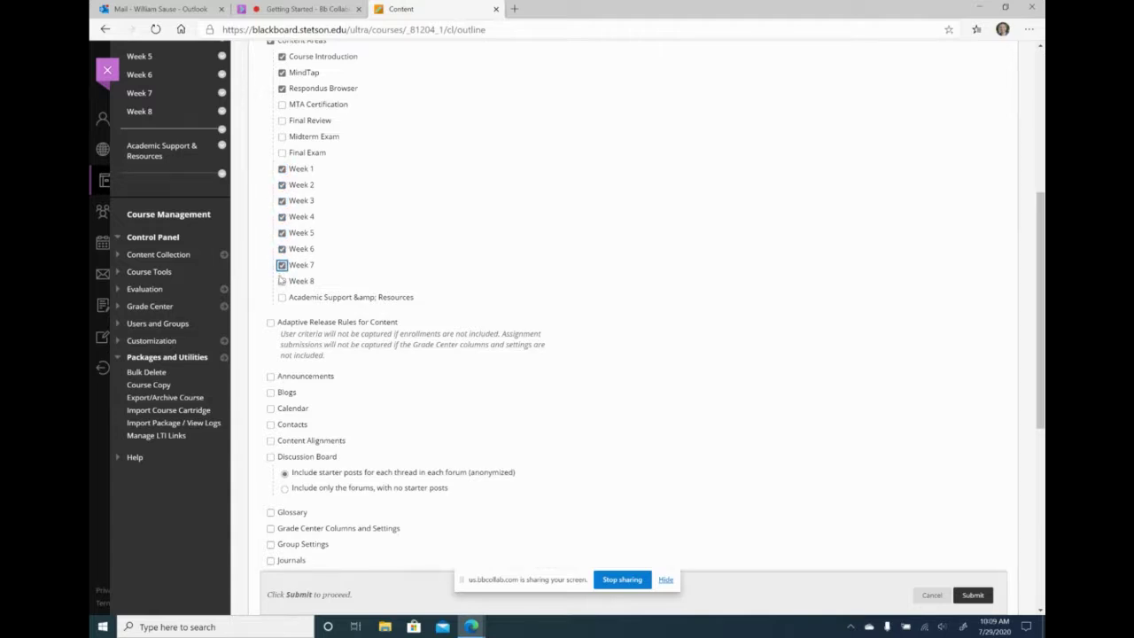
left_click(282, 281)
scroll(470, 251, "down", 5)
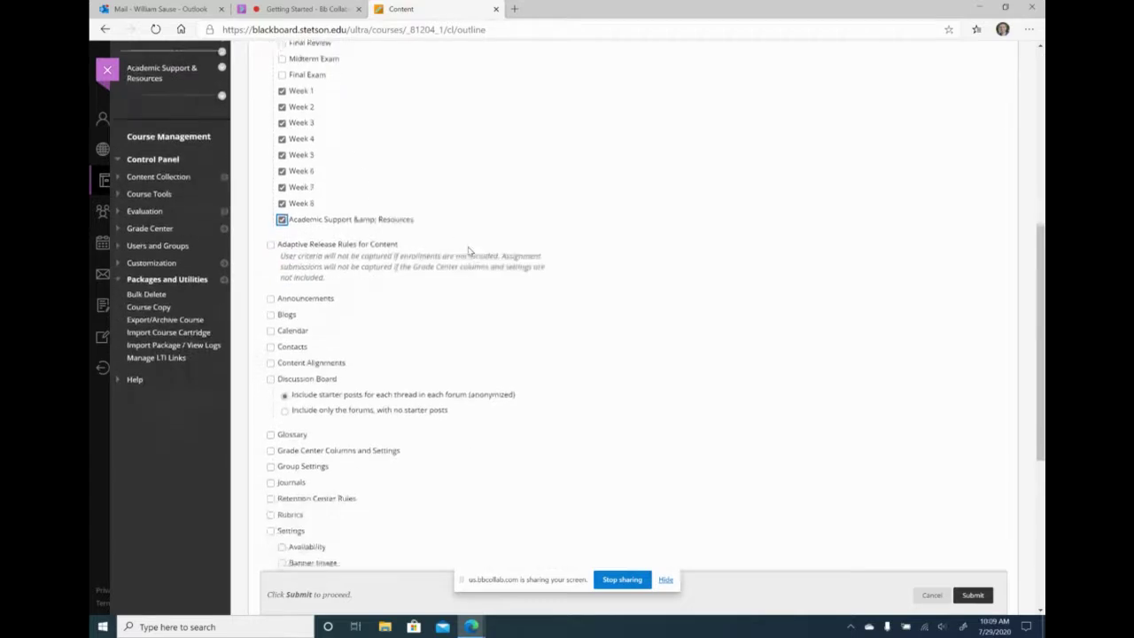
scroll(470, 251, "up", 1)
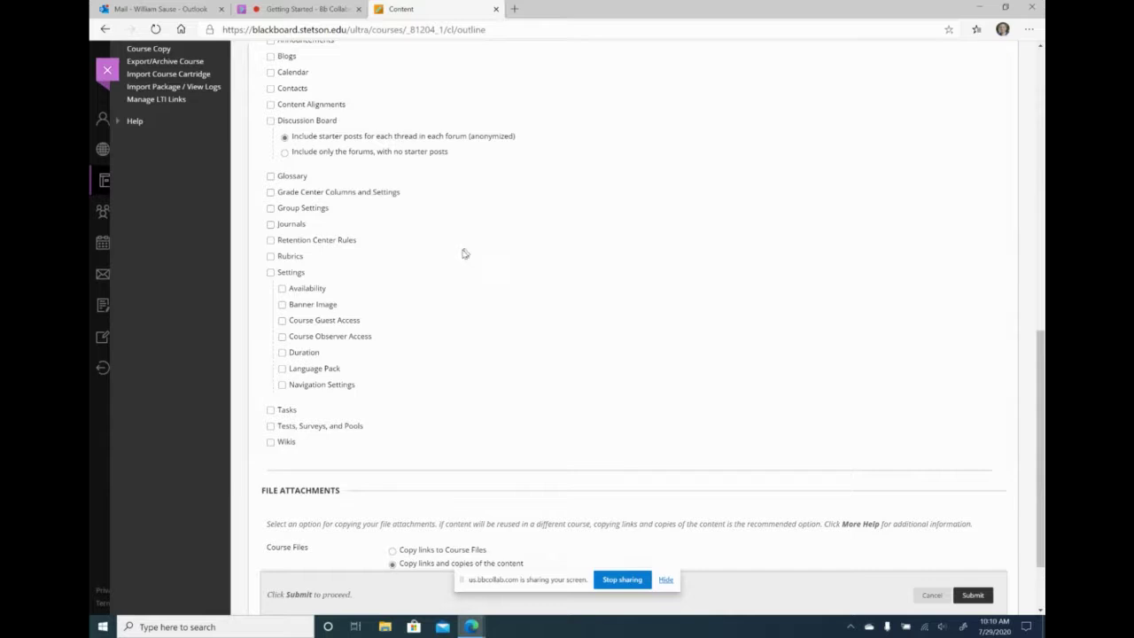
- Tick Tests, Surveys, and Pools, then review the selected materials
left_click(270, 428)
left_click(348, 426)
left_click(390, 426)
scroll(417, 423, "up", 3)
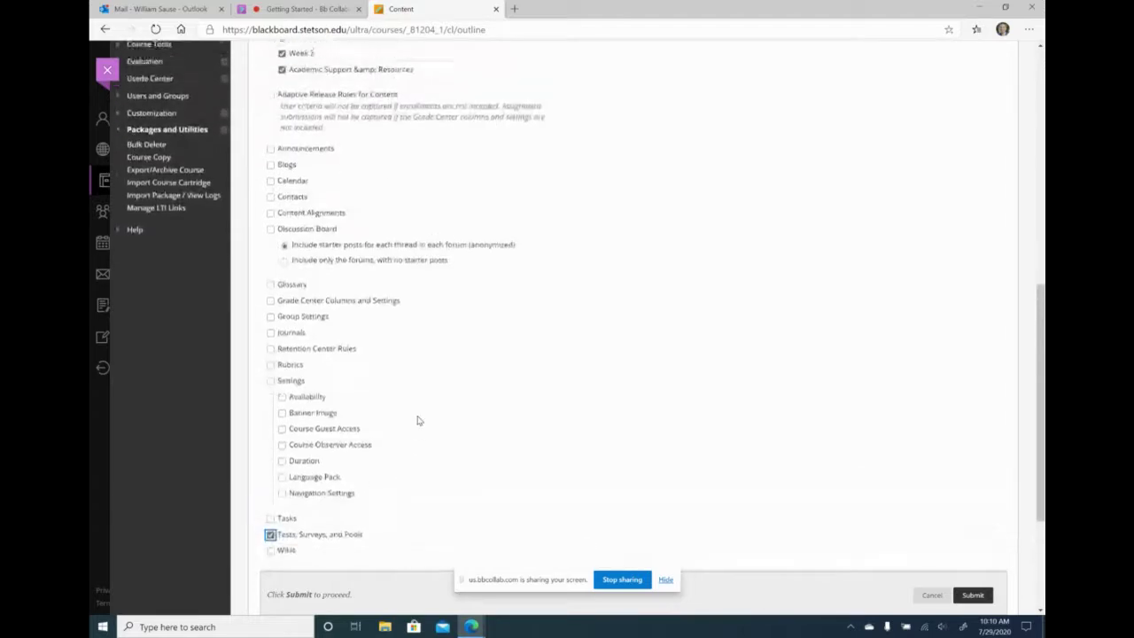
scroll(417, 420, "up", 3)
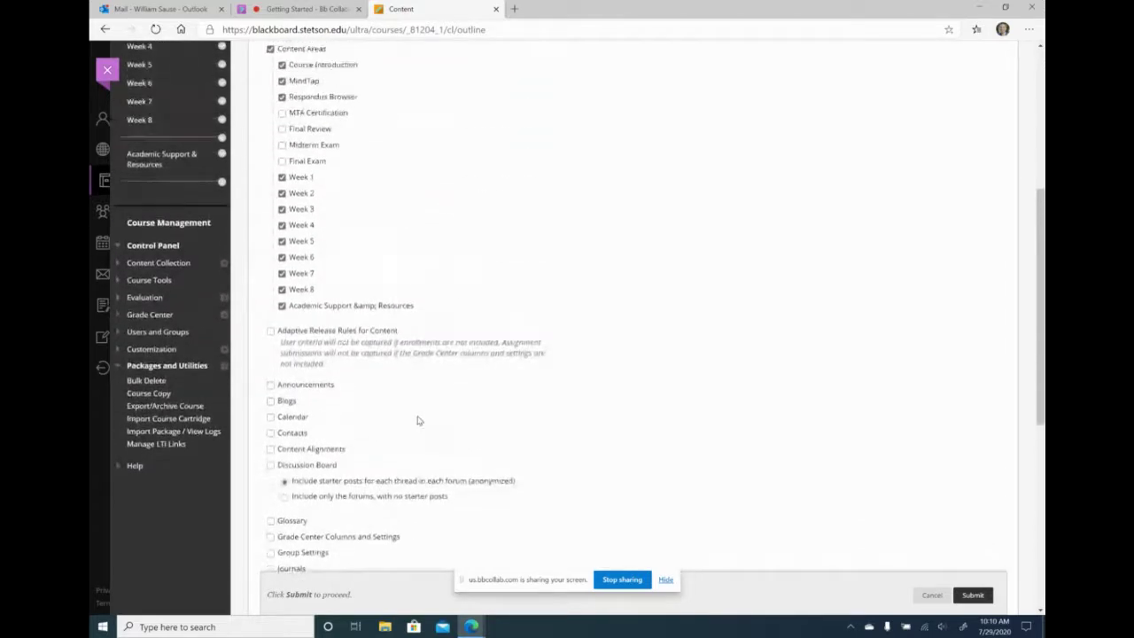
scroll(418, 420, "down", 3)
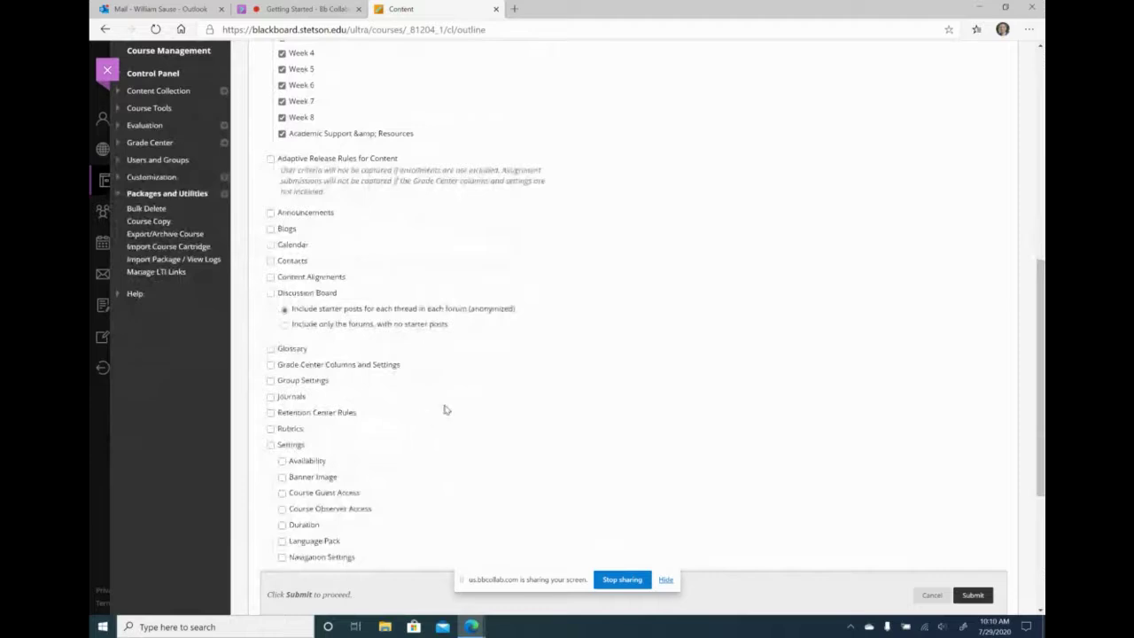
scroll(489, 388, "down", 2)
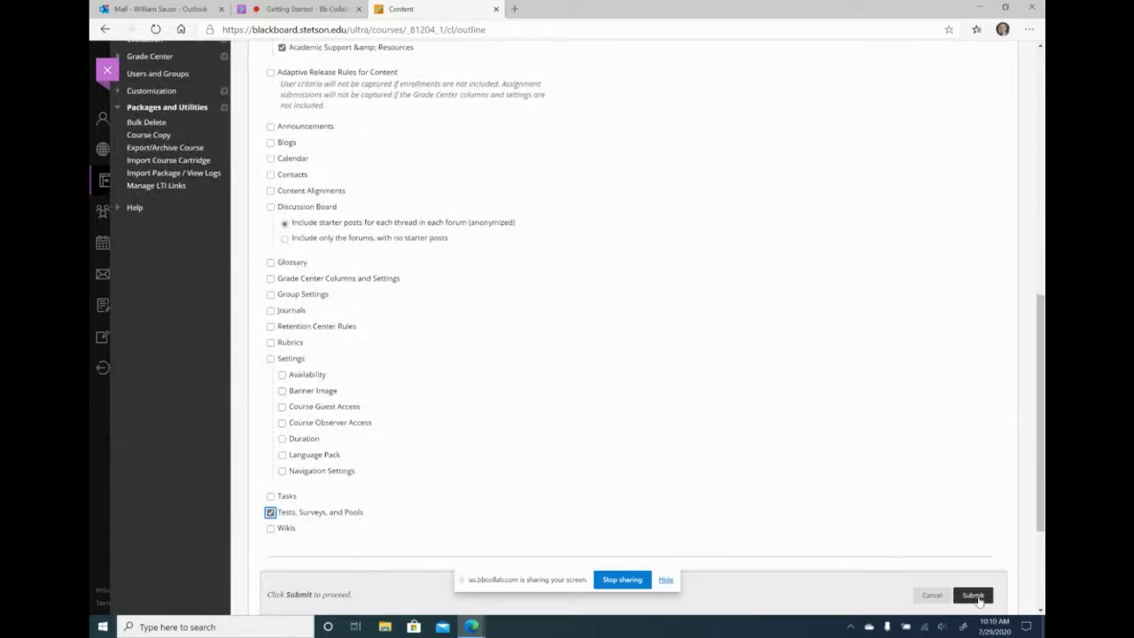
scroll(769, 379, "up", 7)
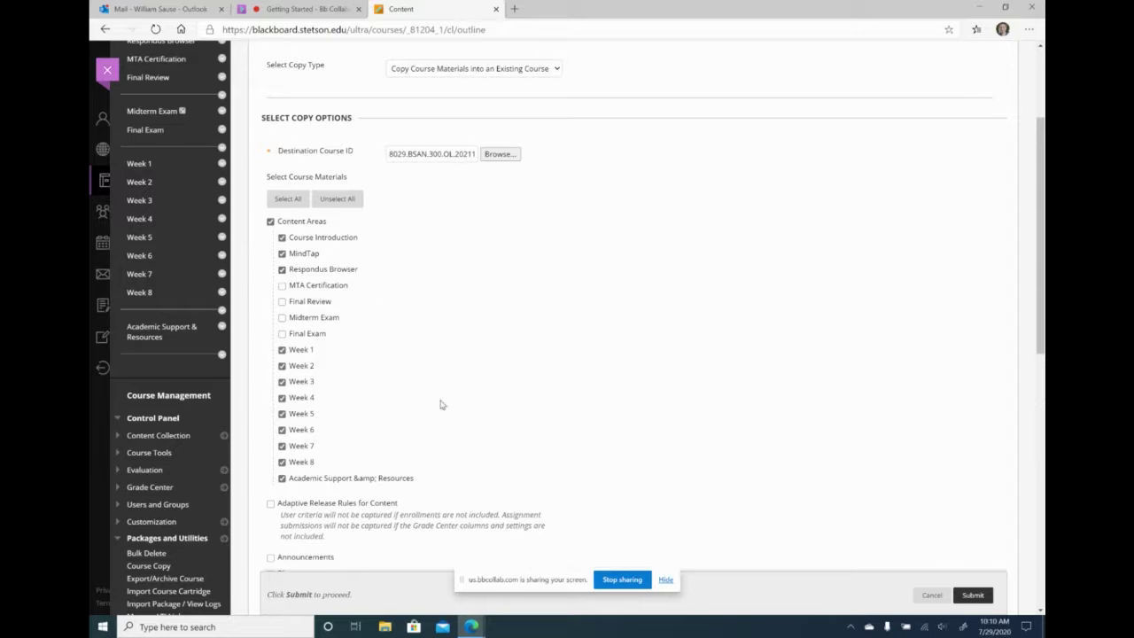
scroll(851, 461, "down", 2)
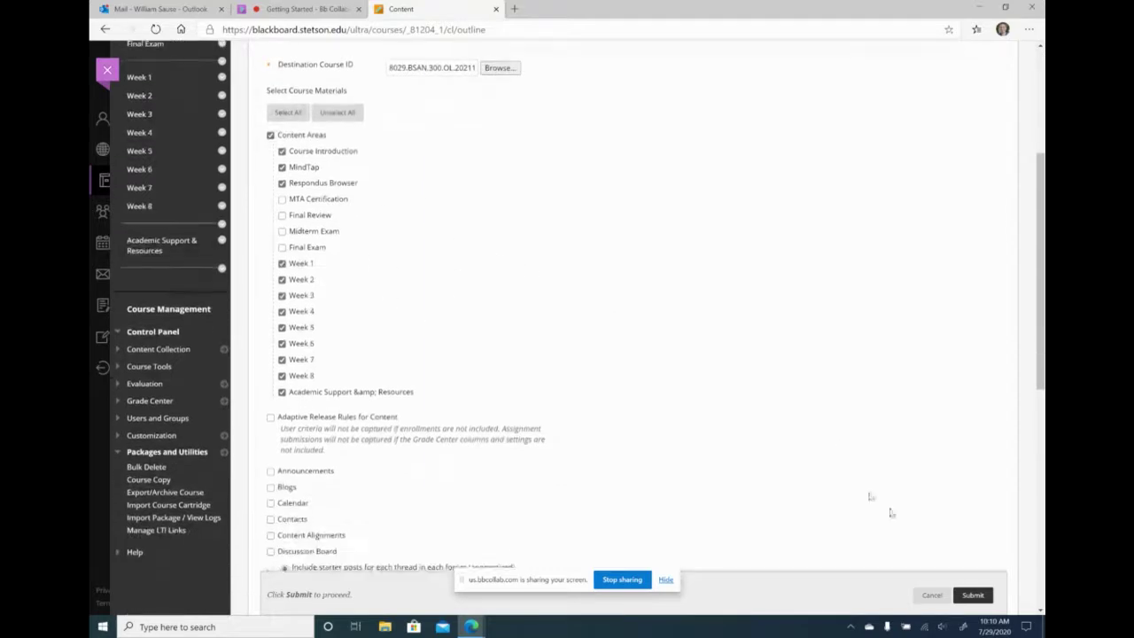
- Submit the course copy, then open the 8029.BSAN.300.OL.202115 Programming for Analytics course
left_click(974, 595)
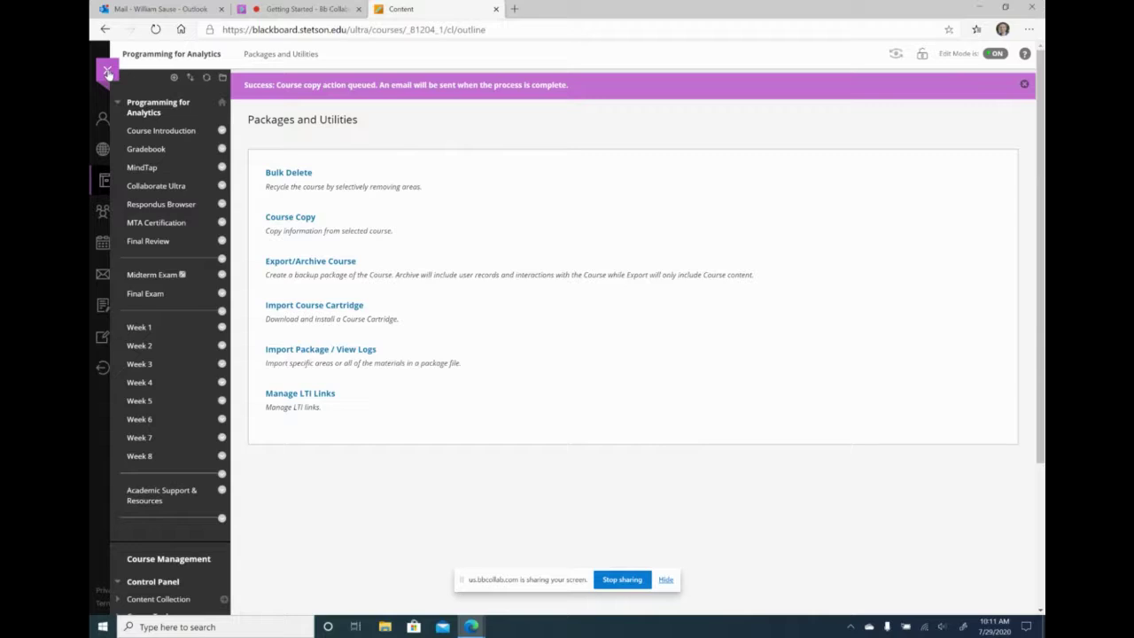
left_click(107, 73)
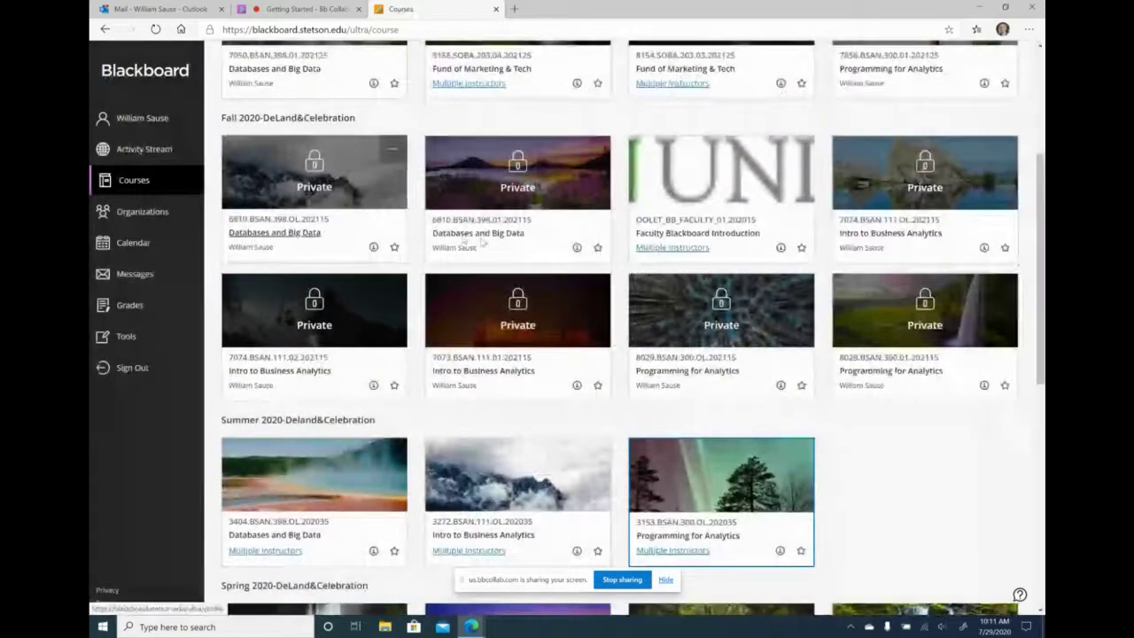
scroll(646, 183, "down", 4)
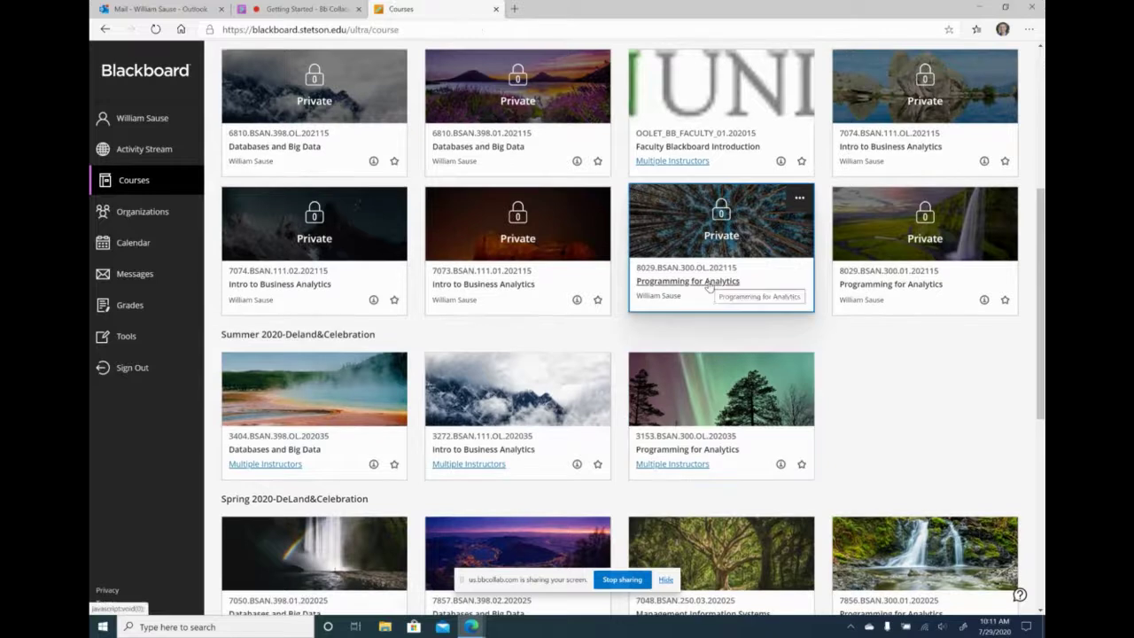
left_click(709, 285)
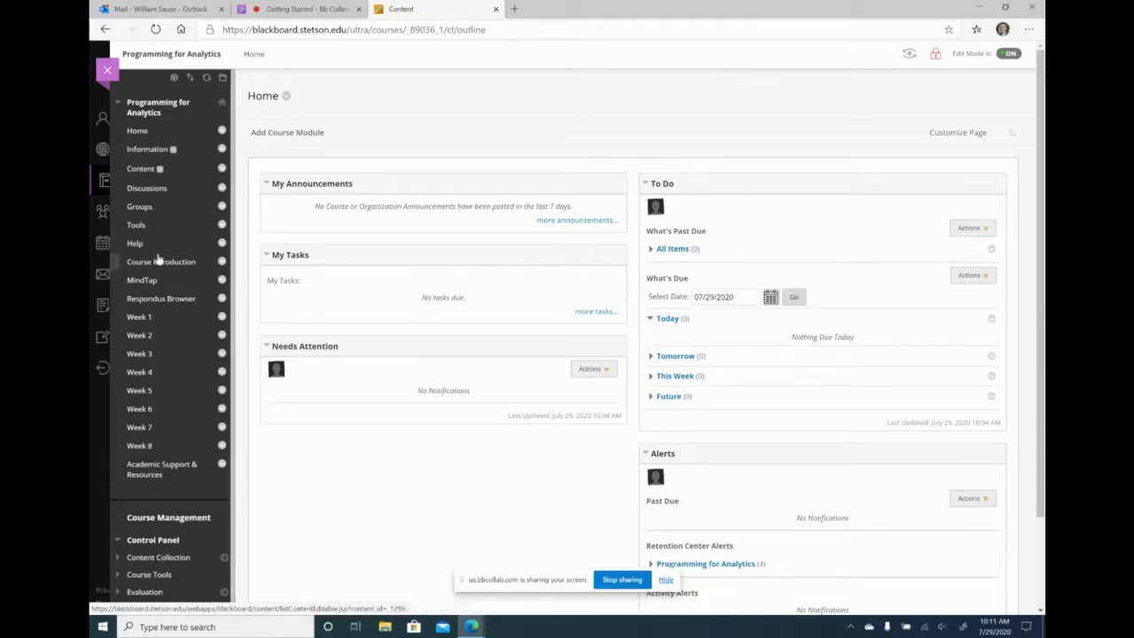
- Permanently delete the Home and Information entries from the course menu
left_click(221, 131)
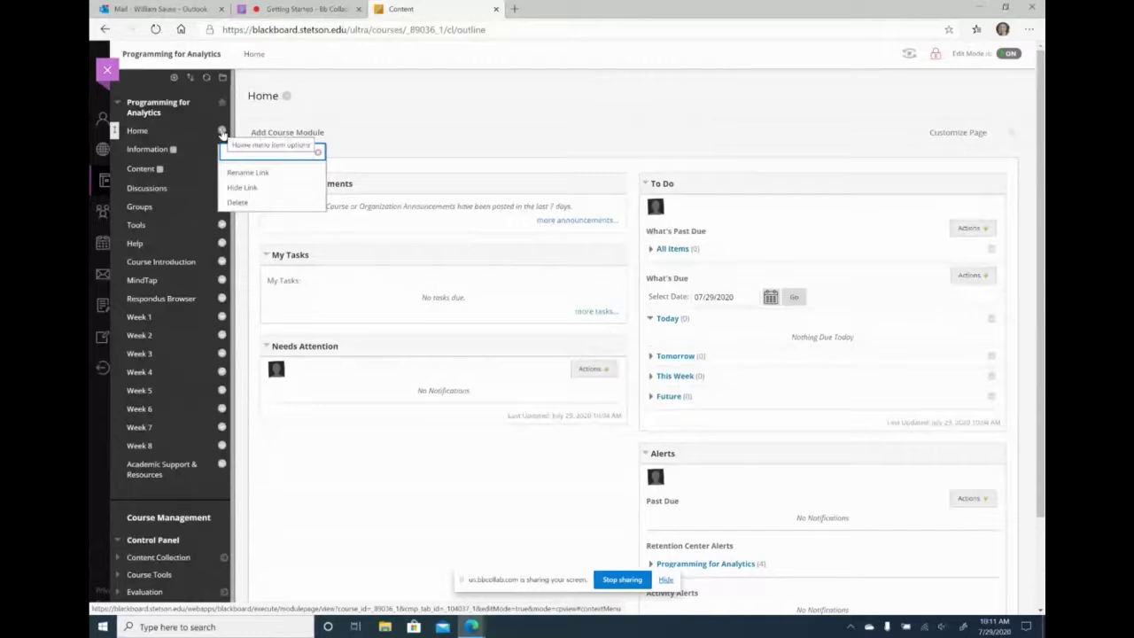
left_click(248, 202)
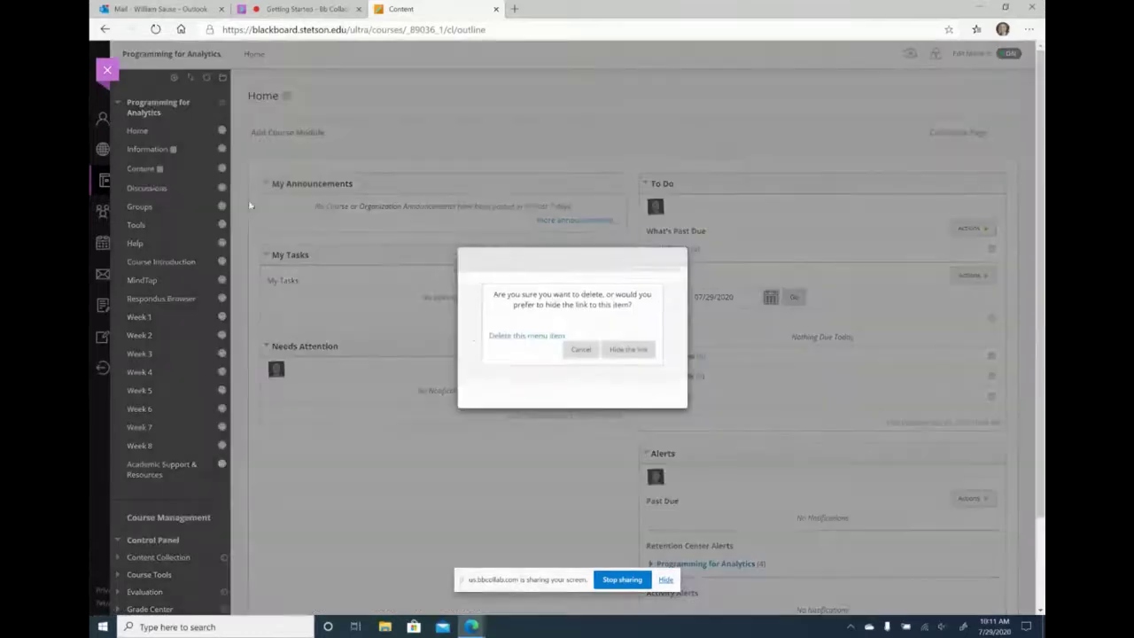
left_click(526, 330)
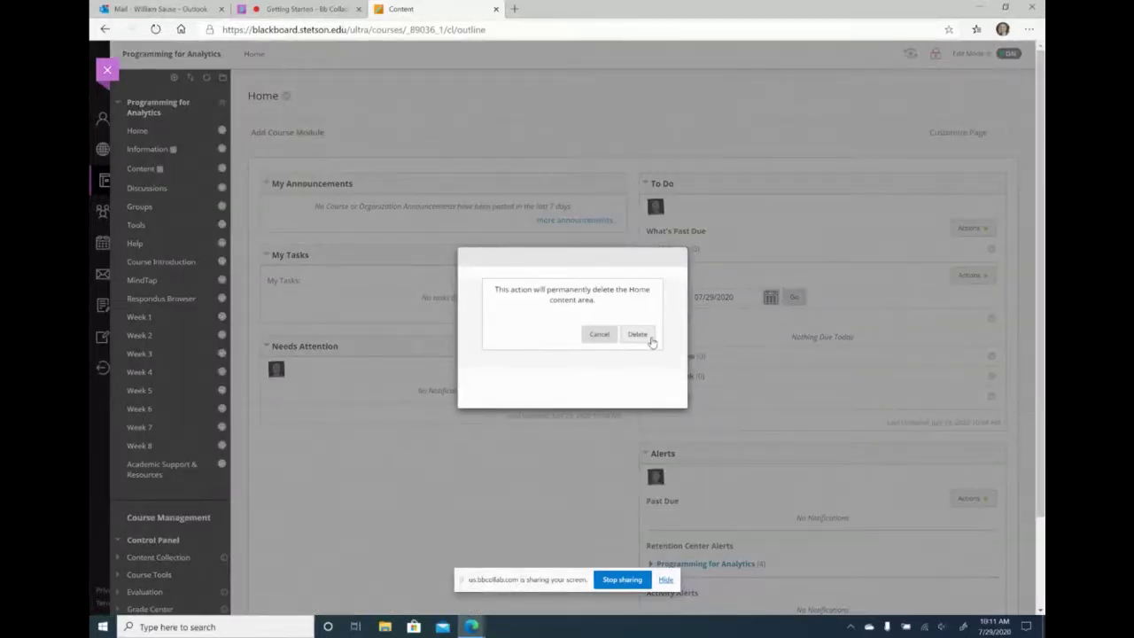
left_click(647, 336)
left_click(222, 169)
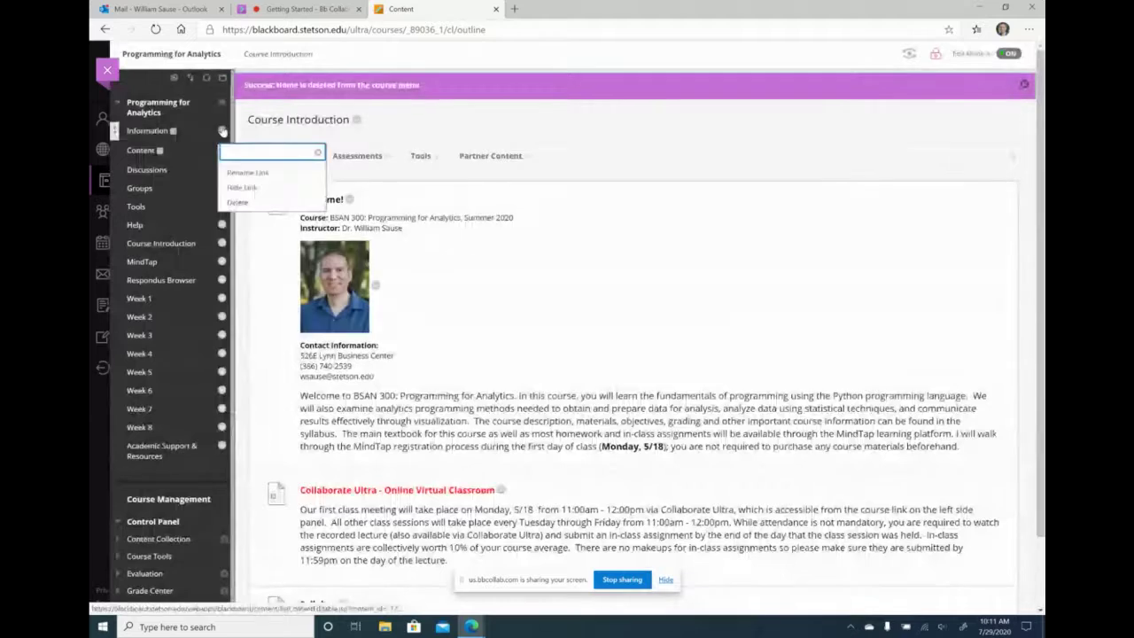
left_click(254, 204)
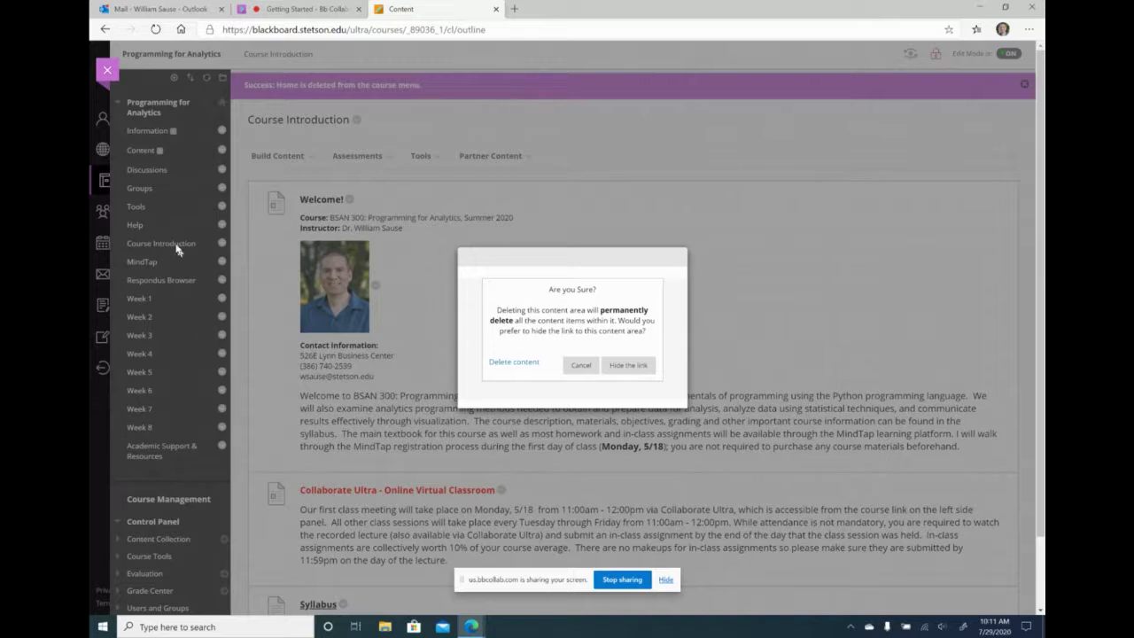
left_click(518, 364)
left_click(634, 334)
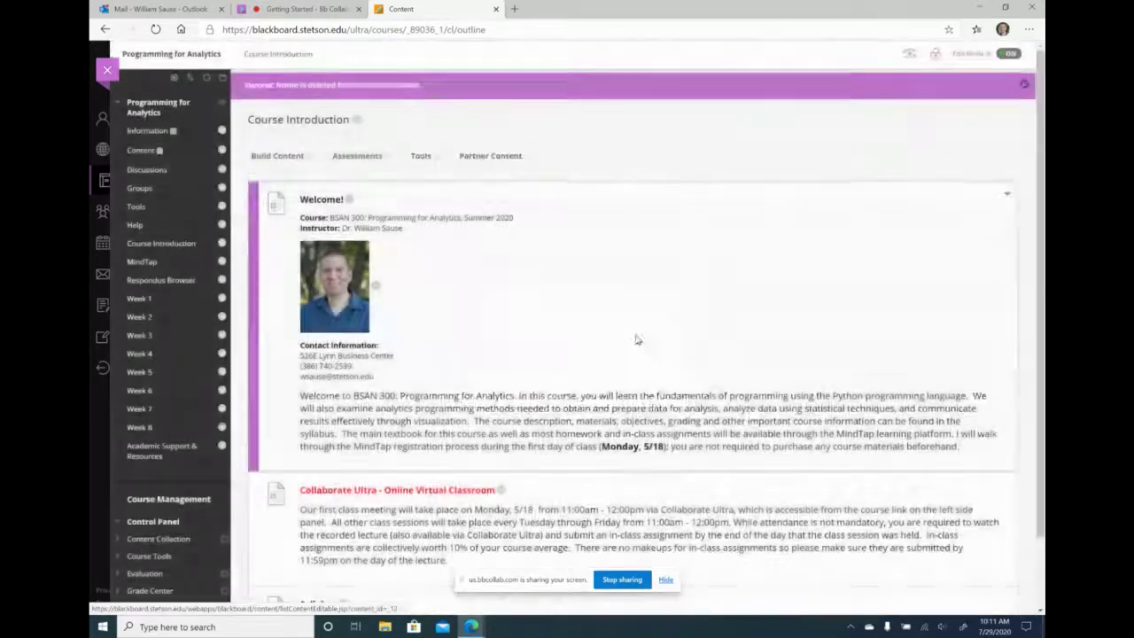
- Permanently delete the Content and Discussions entries from the course menu
left_click(222, 131)
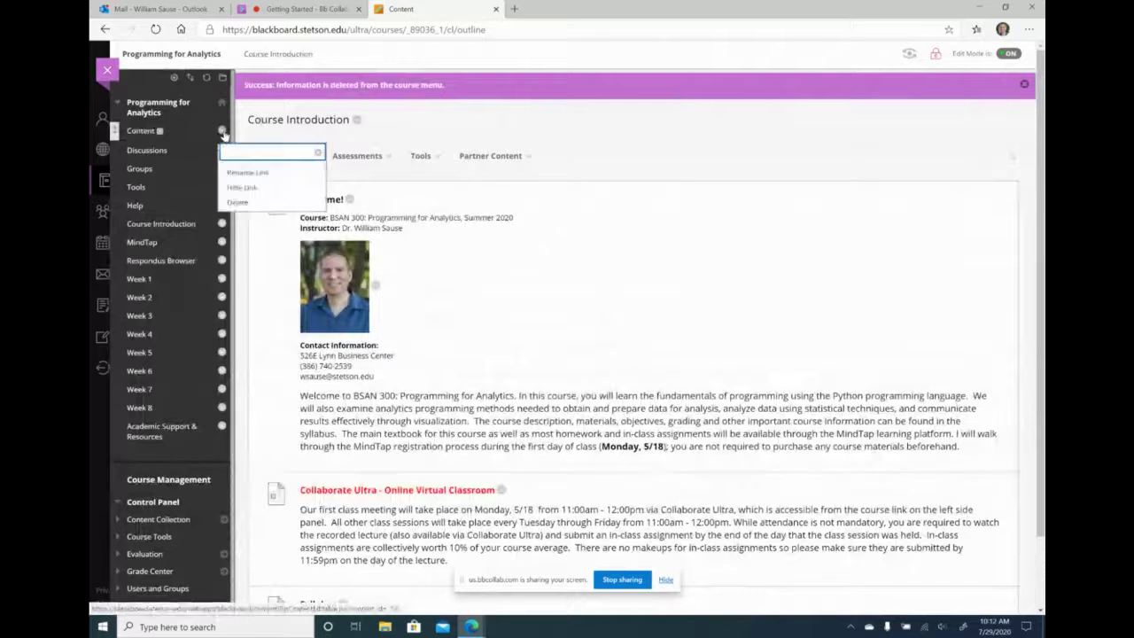
left_click(241, 202)
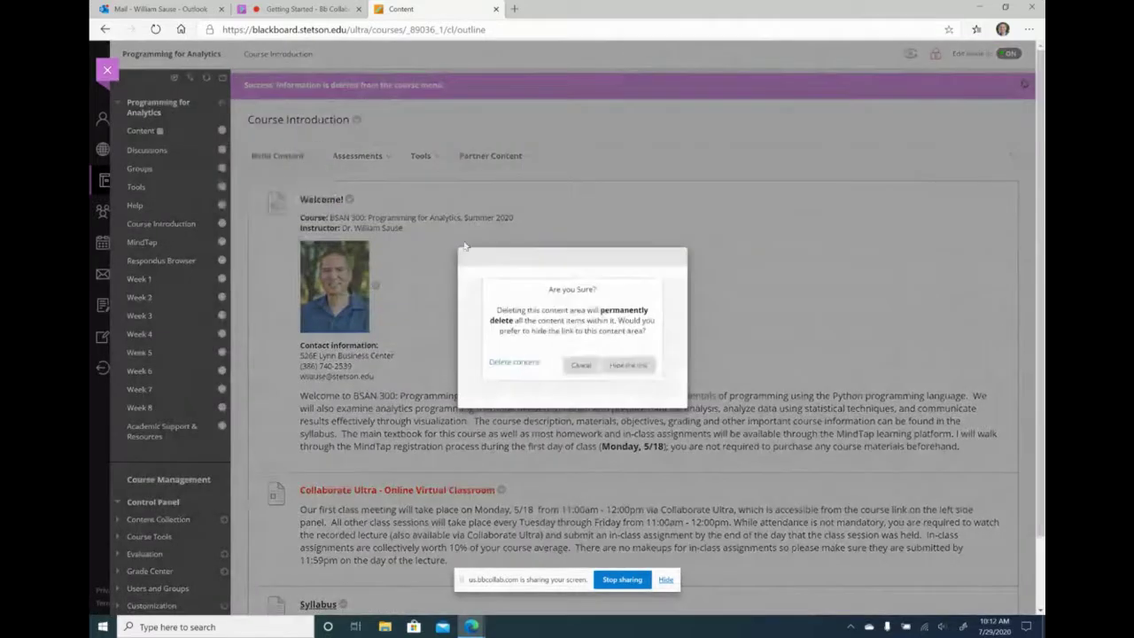
left_click(535, 366)
left_click(635, 335)
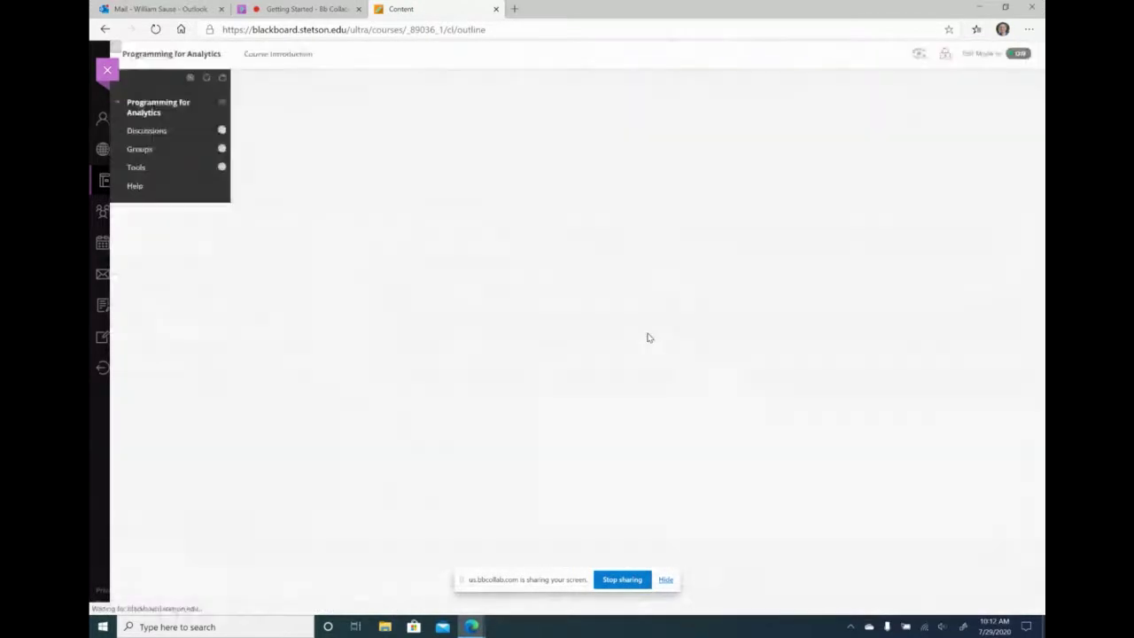
left_click(221, 131)
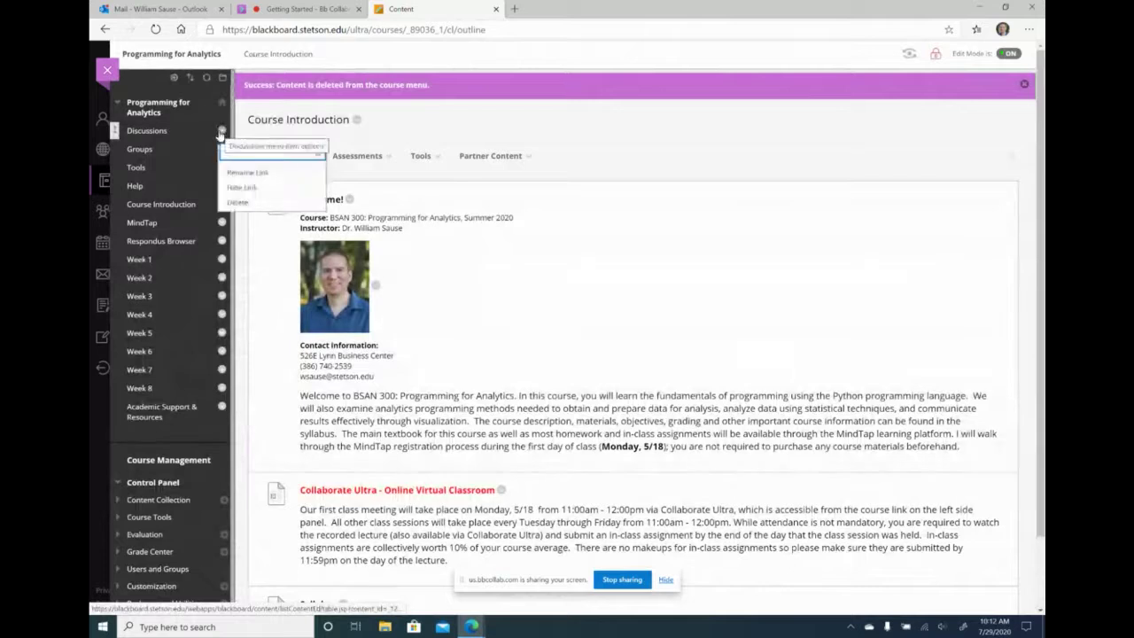
left_click(248, 205)
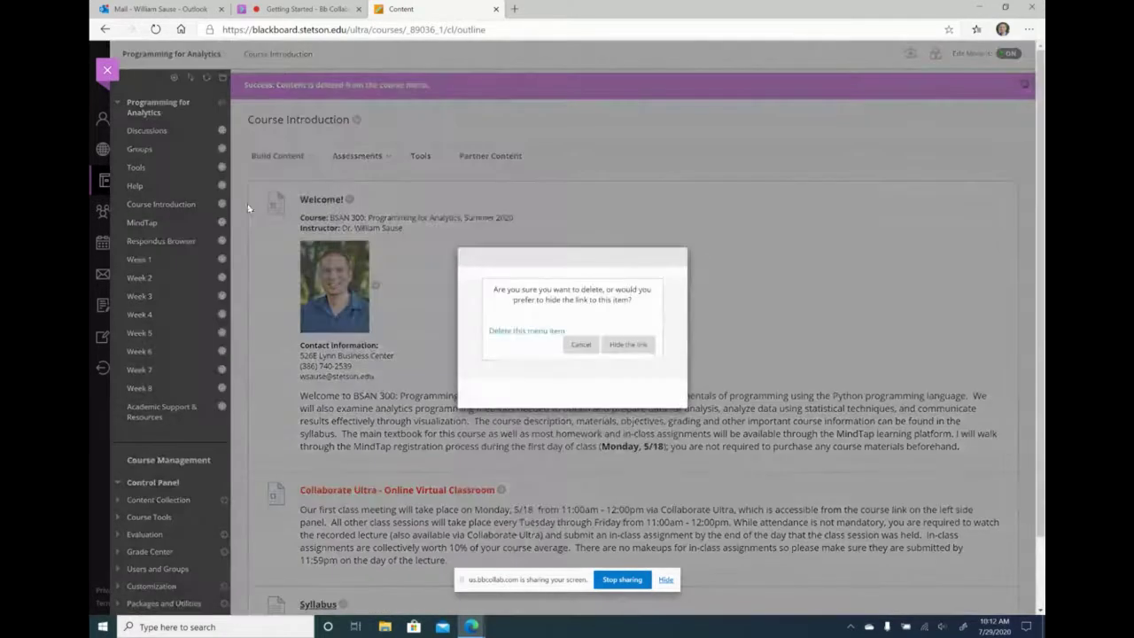
left_click(533, 332)
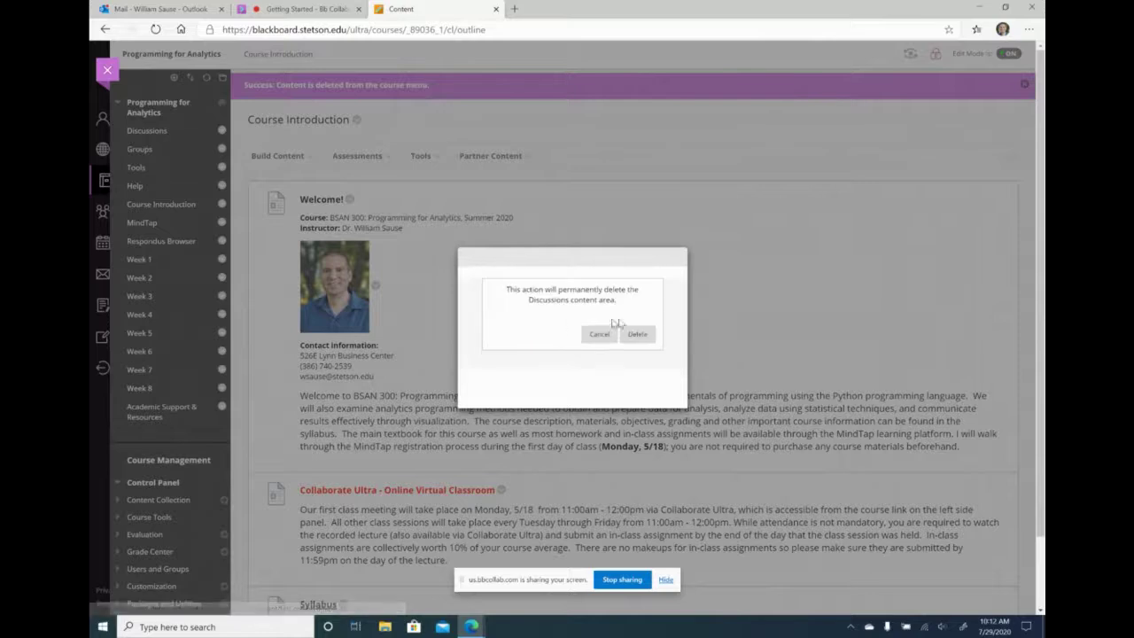
left_click(641, 341)
left_click(250, 156)
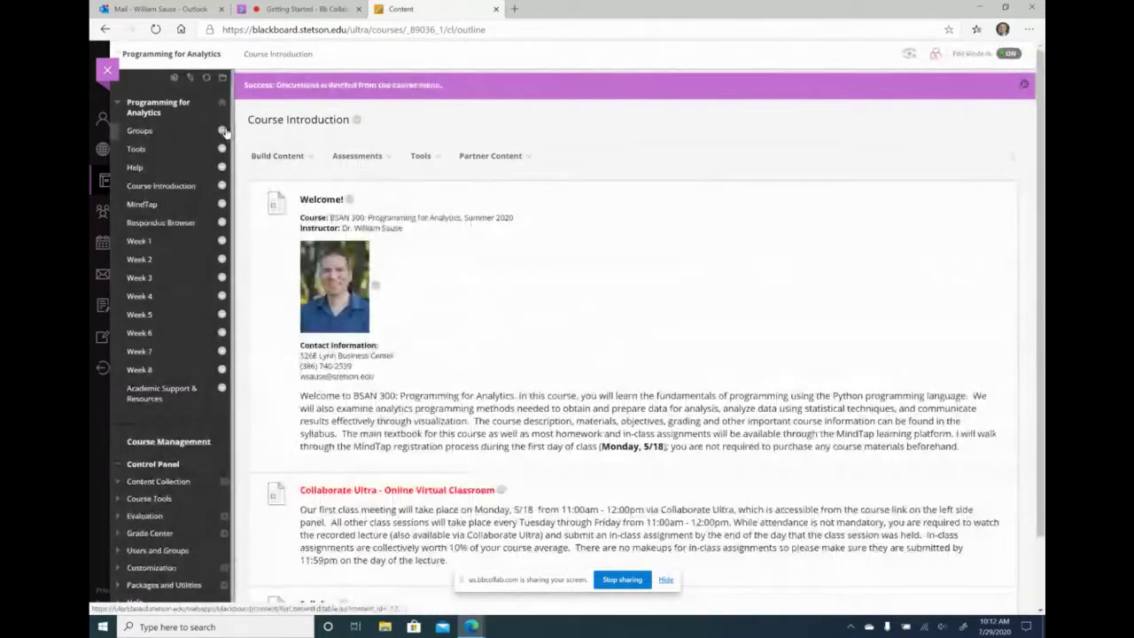
- Permanently delete the Groups, Tools and Help entries from the course menu
left_click(221, 149)
left_click(245, 204)
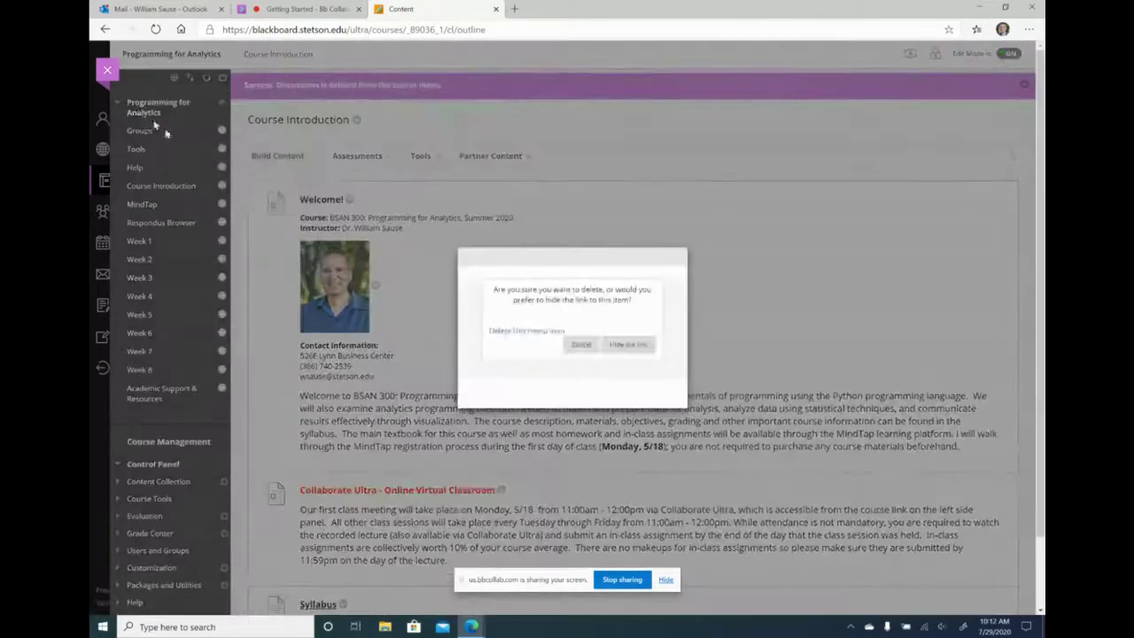
left_click(519, 331)
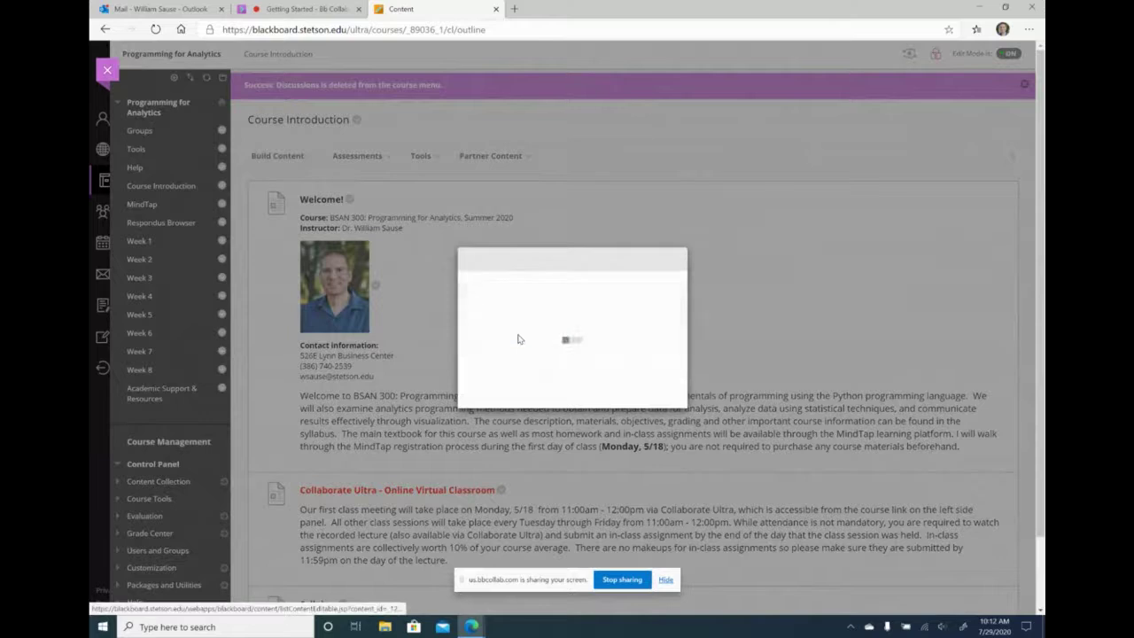
left_click(638, 333)
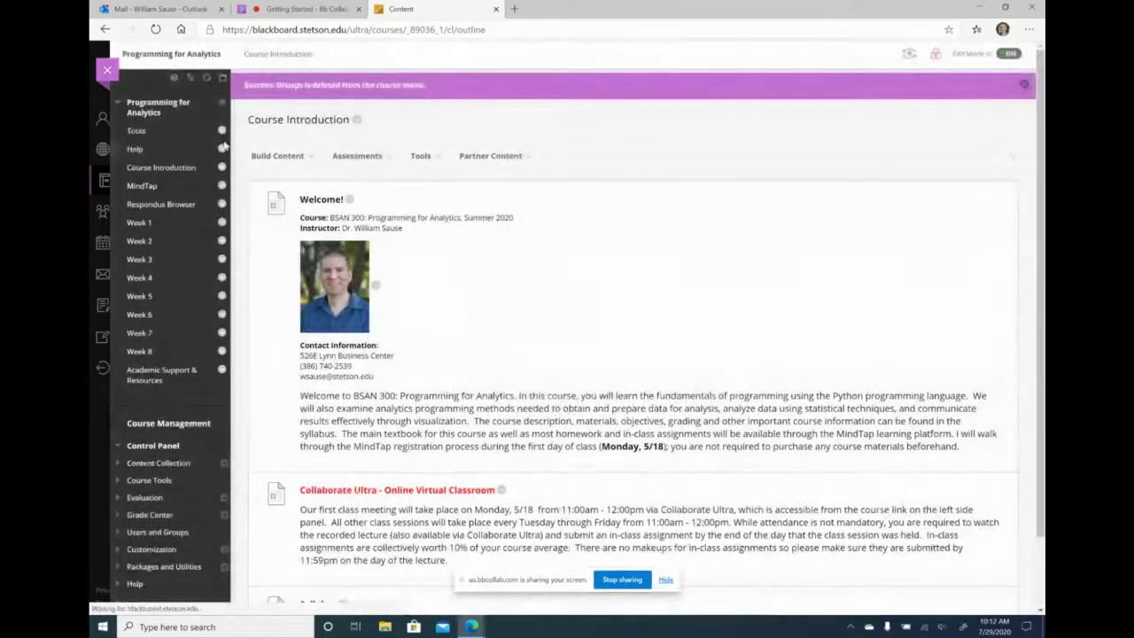
left_click(222, 149)
left_click(247, 206)
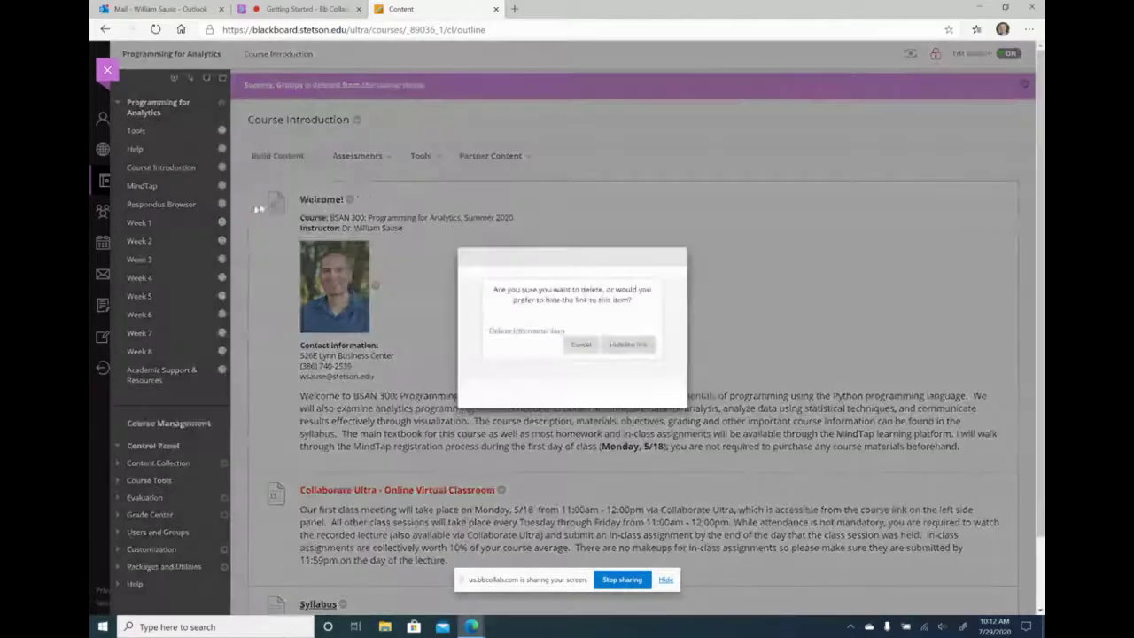
left_click(540, 338)
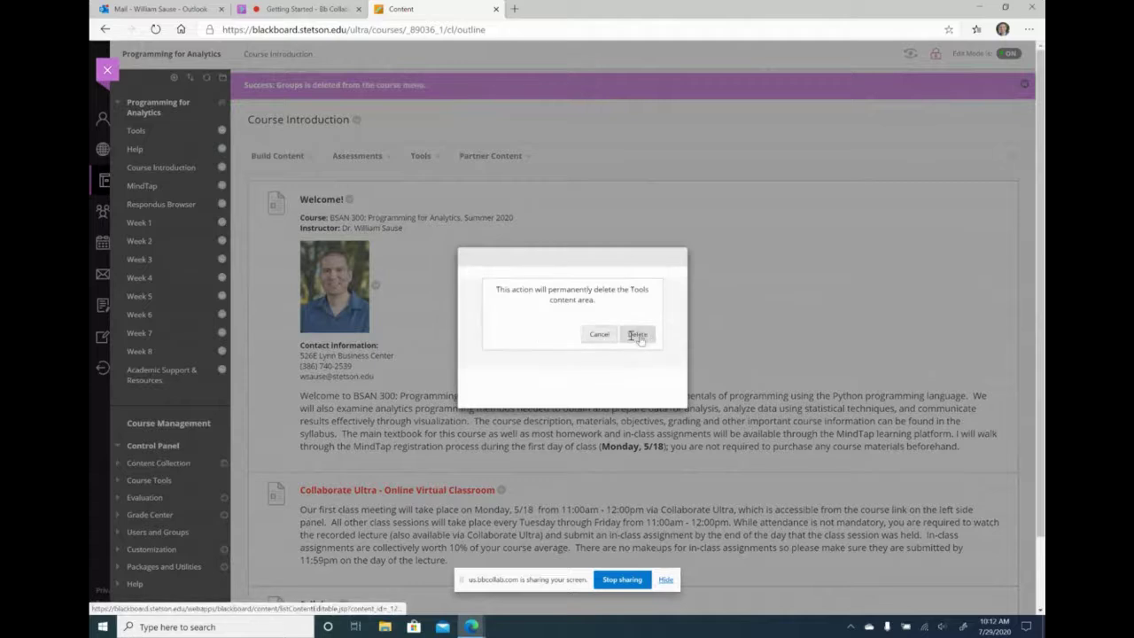
left_click(638, 333)
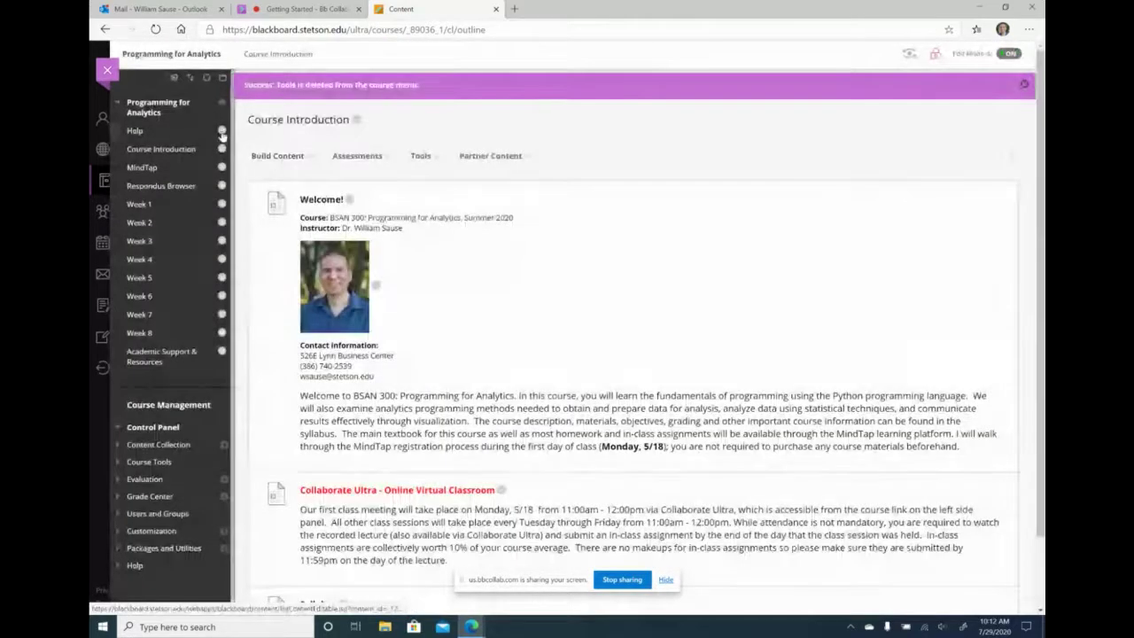
left_click(221, 149)
left_click(239, 242)
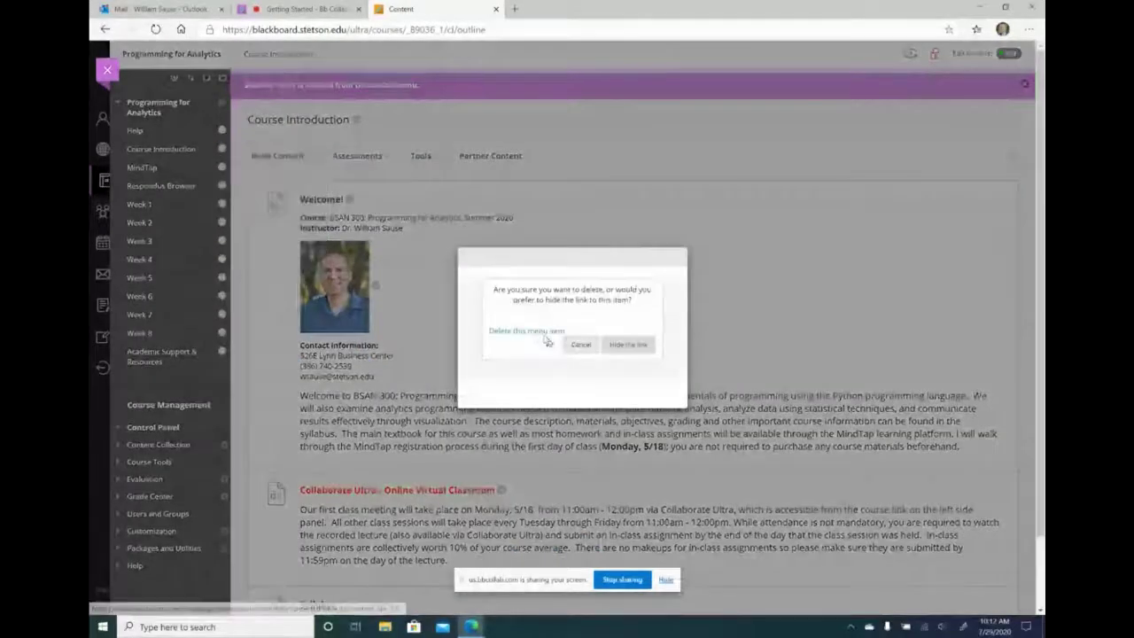
left_click(539, 334)
left_click(637, 334)
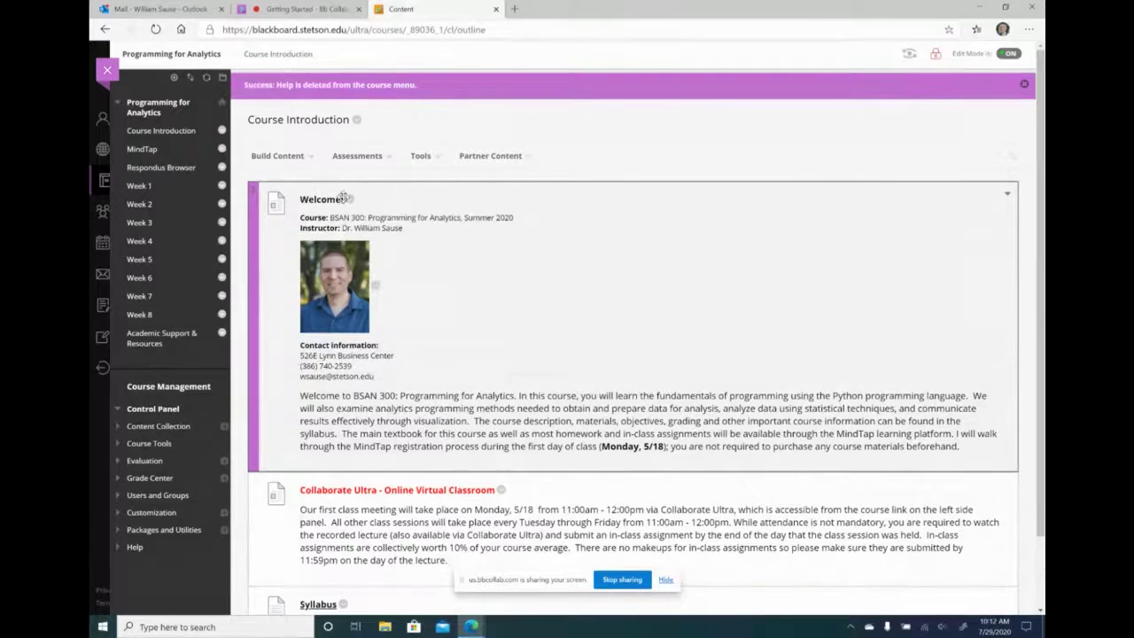
- Edit the Welcome item, replacing 'Summer' with 'Fall' in the course line, and submit
left_click(350, 201)
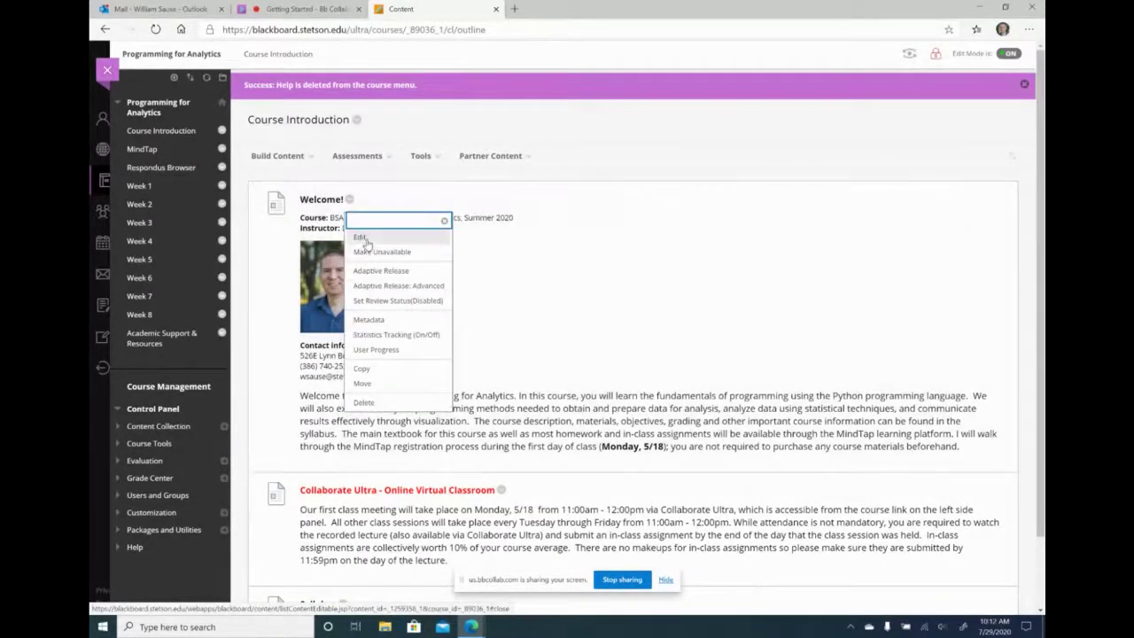
left_click(362, 237)
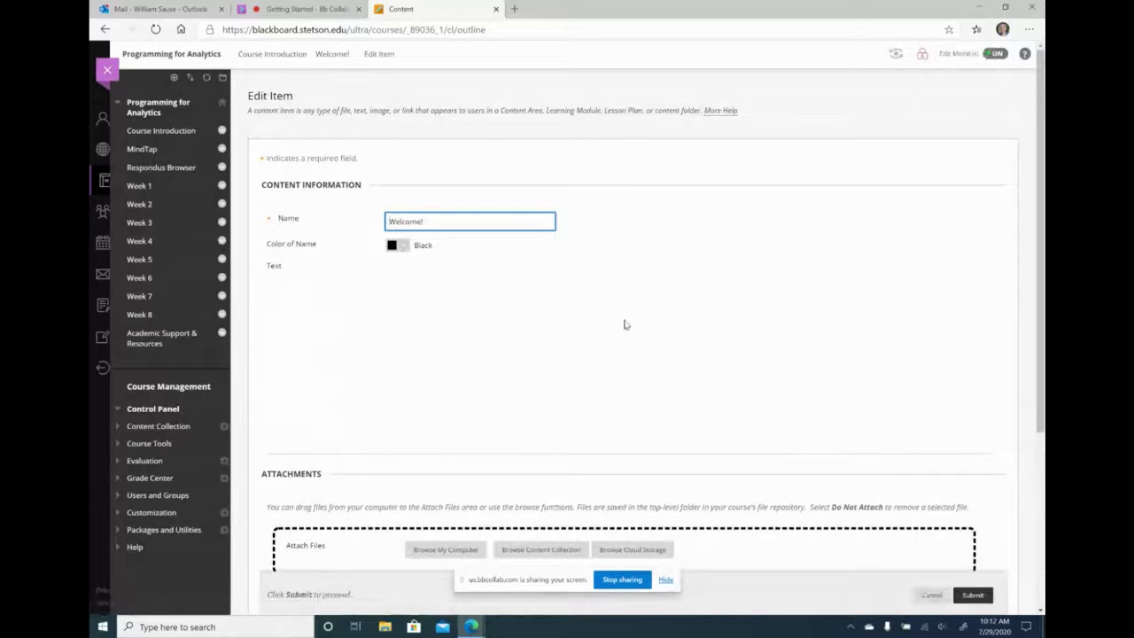
double_click(446, 340)
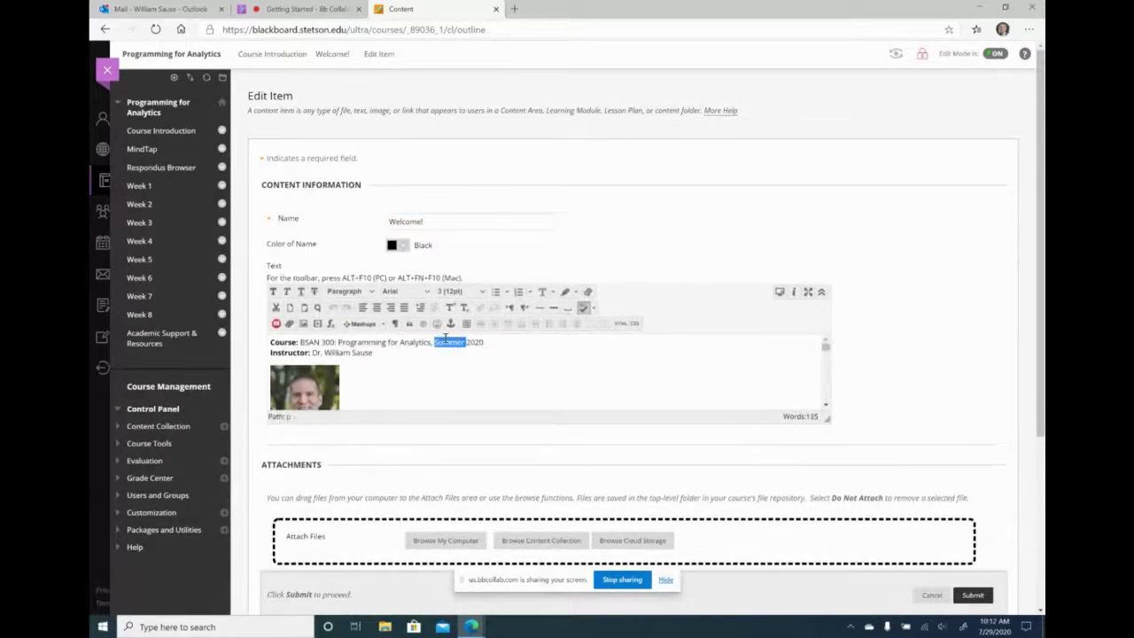
type("Fall")
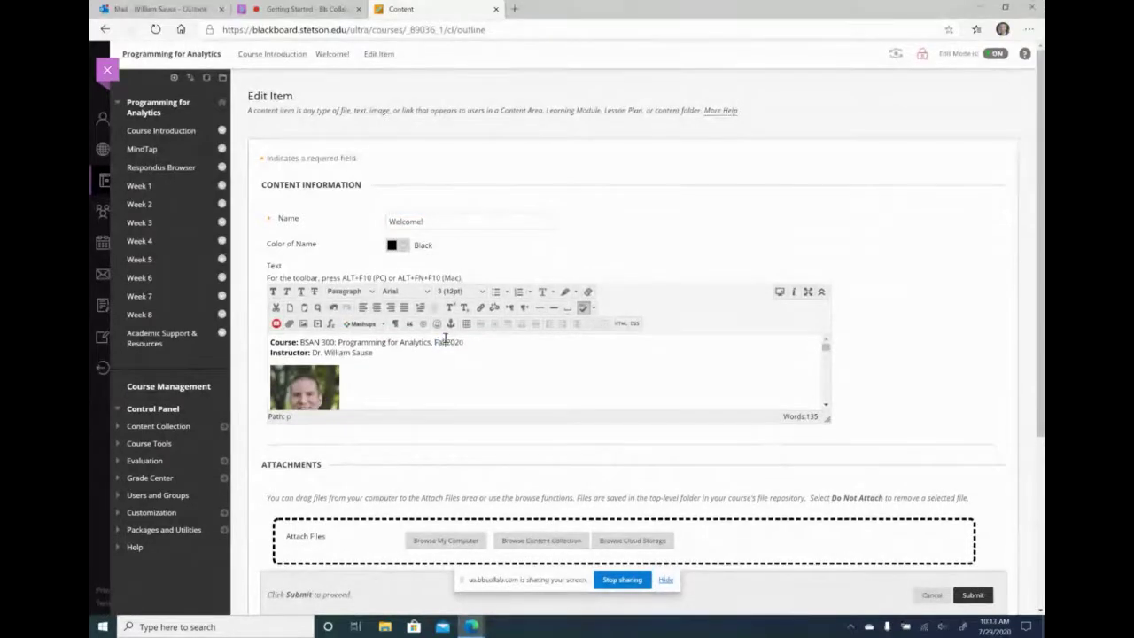
key("Down")
key("Down")
scroll(482, 369, "down", 2)
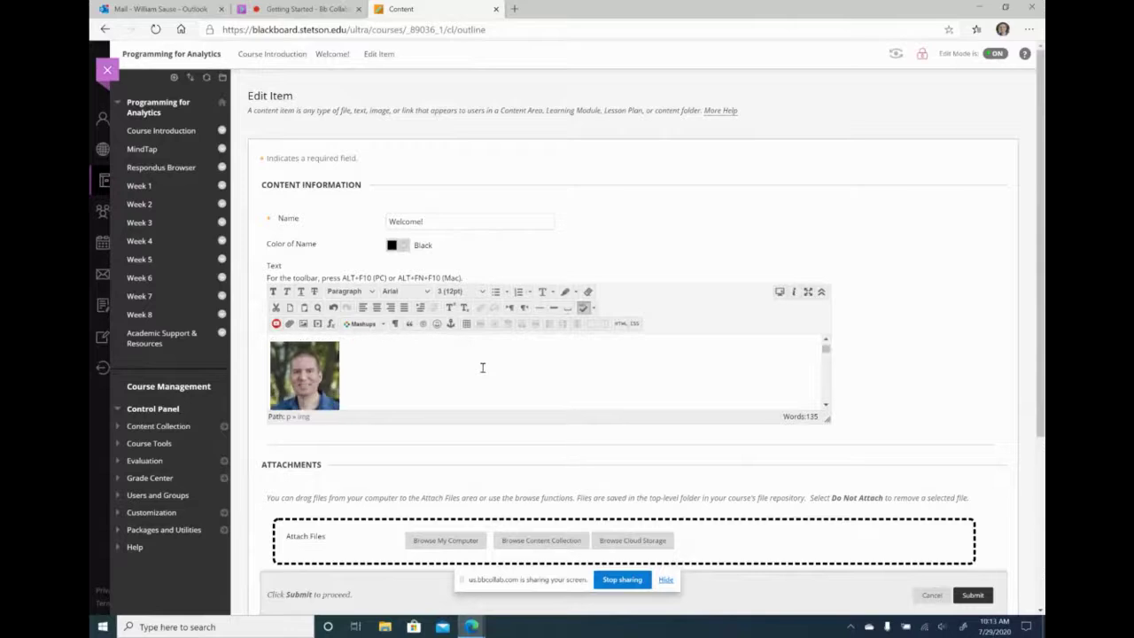
scroll(482, 368, "down", 3)
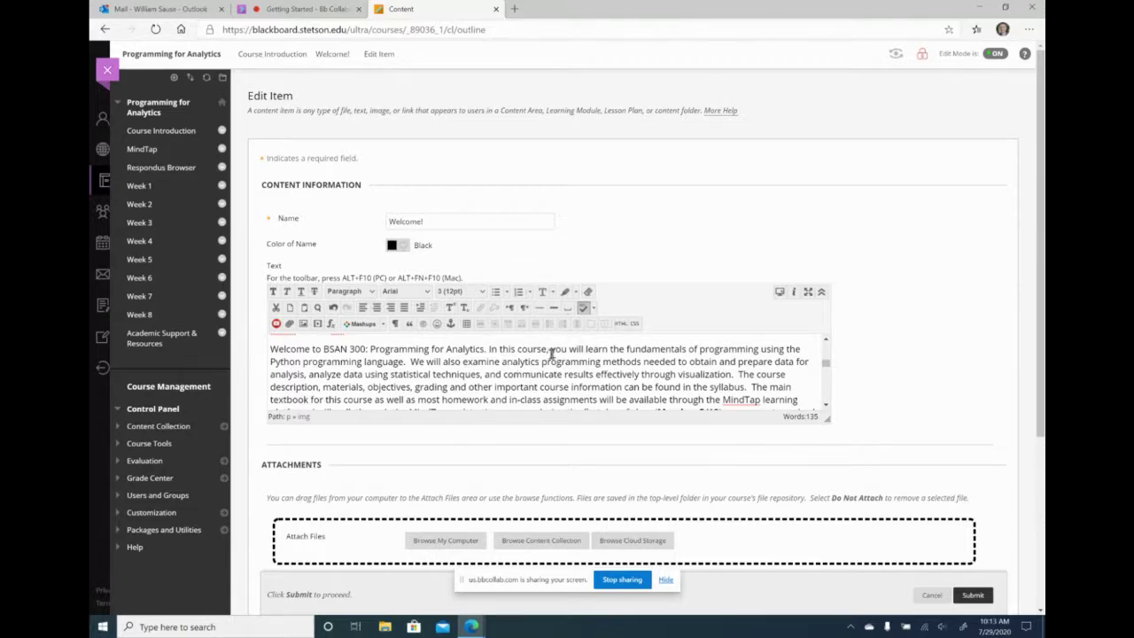
scroll(497, 387, "down", 2)
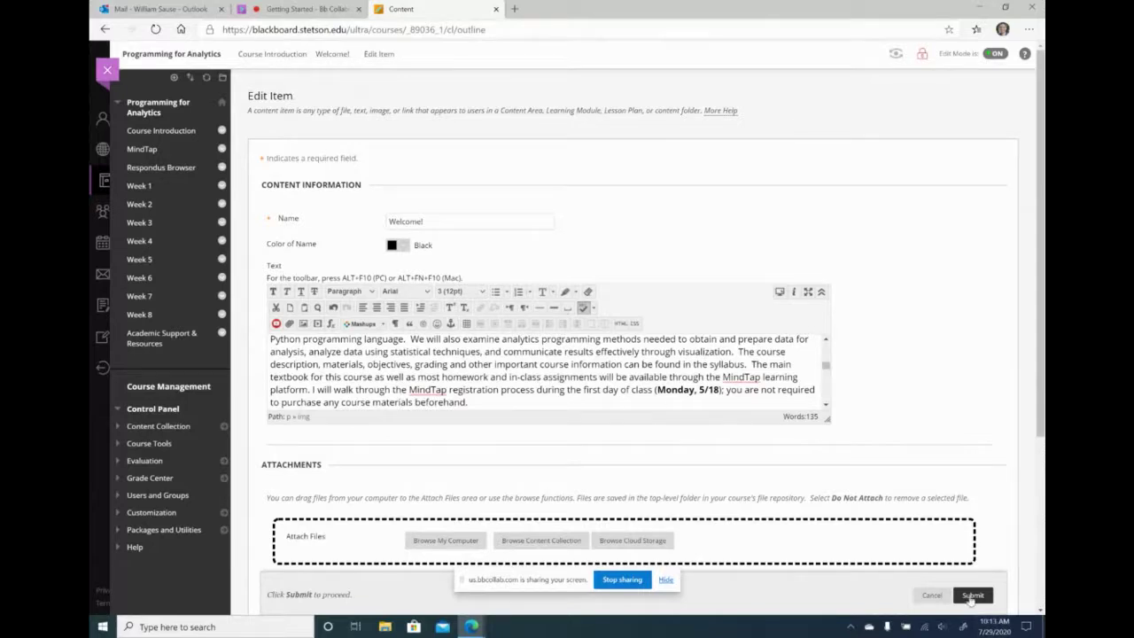
left_click(972, 596)
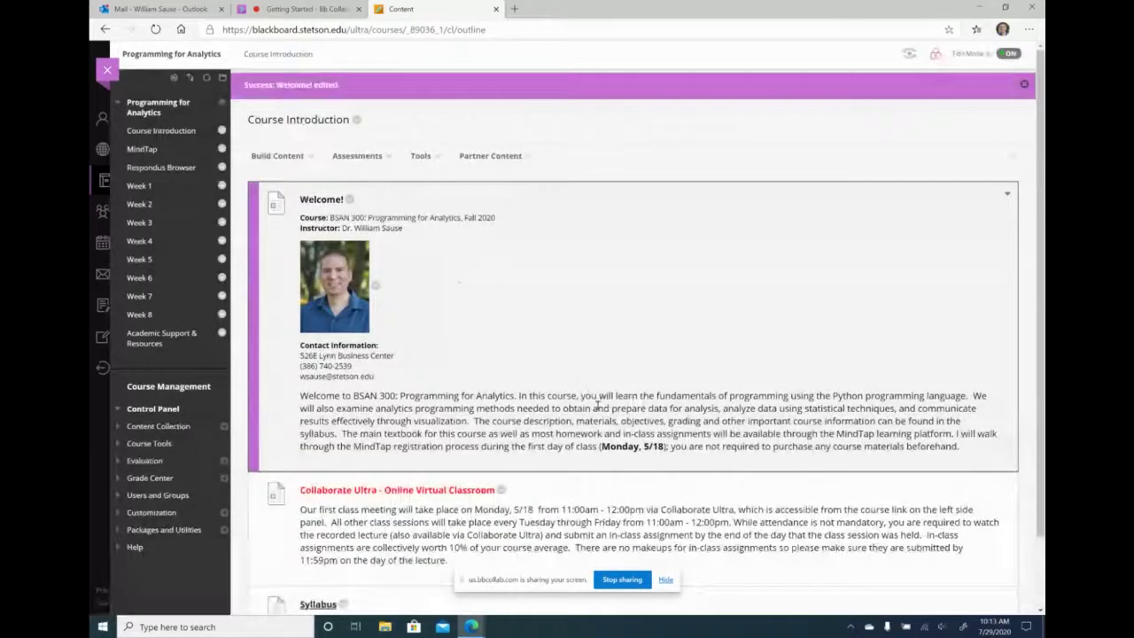
scroll(494, 413, "down", 2)
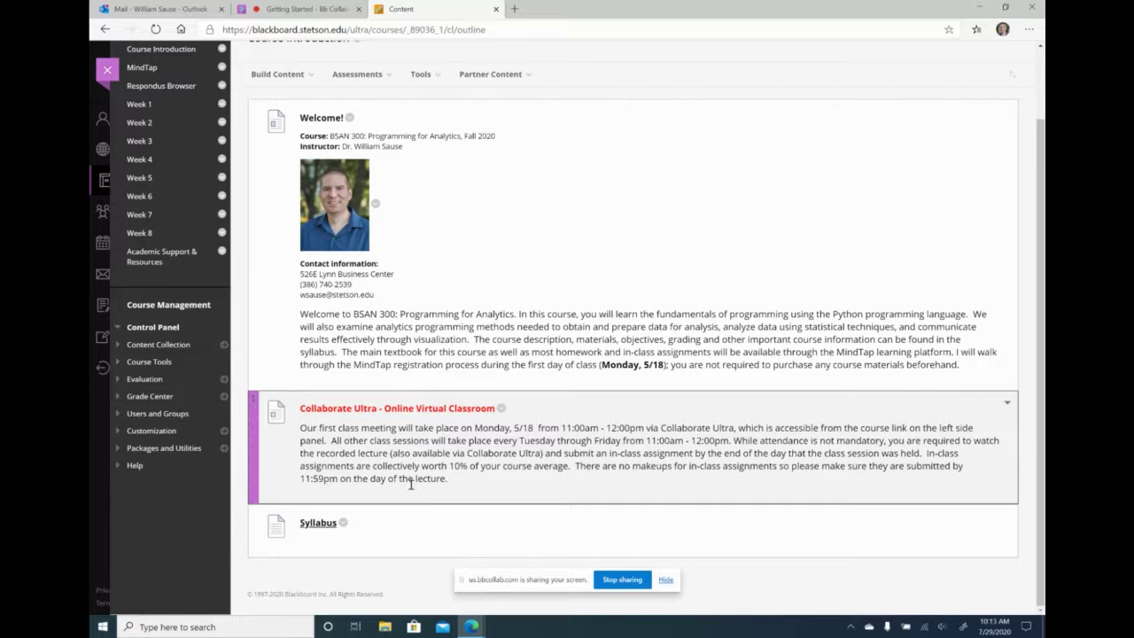
left_click(321, 523)
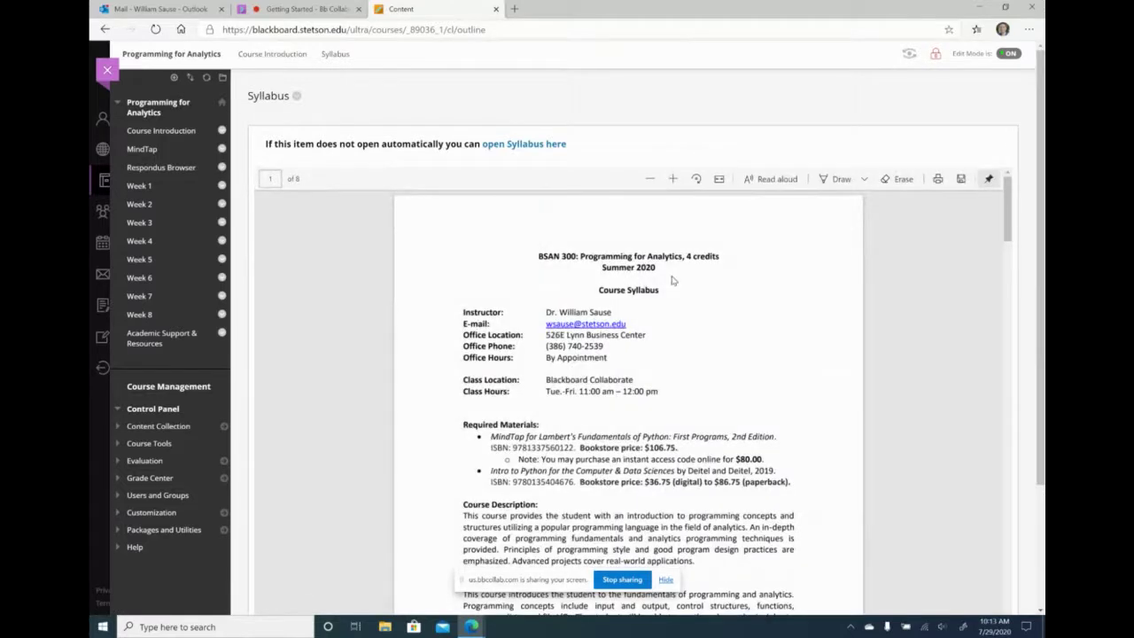
left_click(155, 131)
scroll(394, 365, "down", 1)
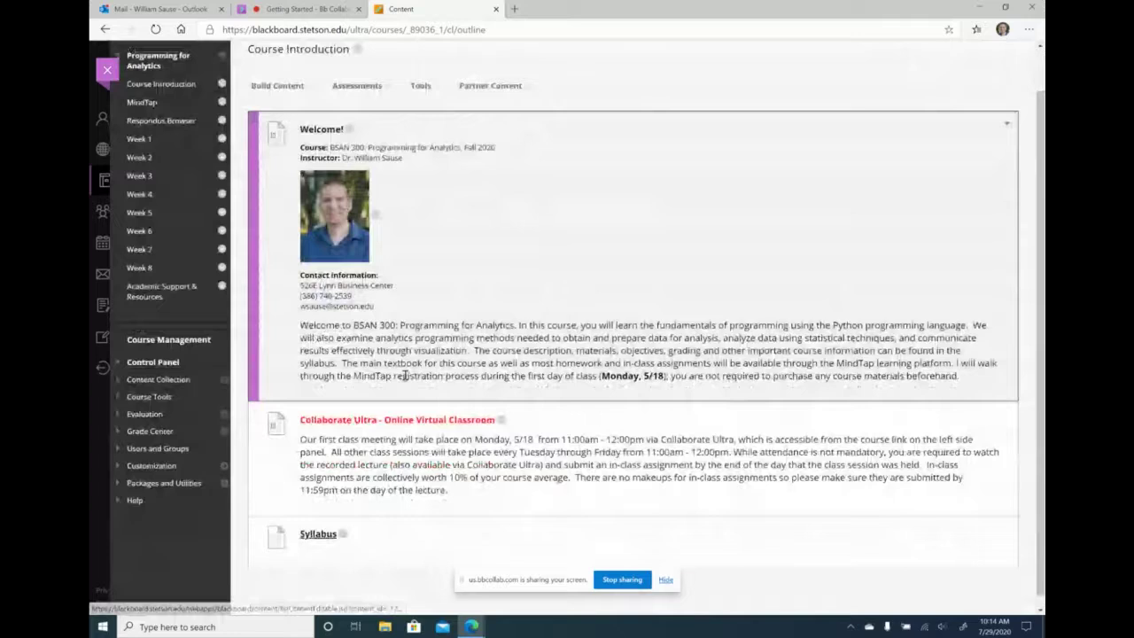
scroll(372, 452, "down", 1)
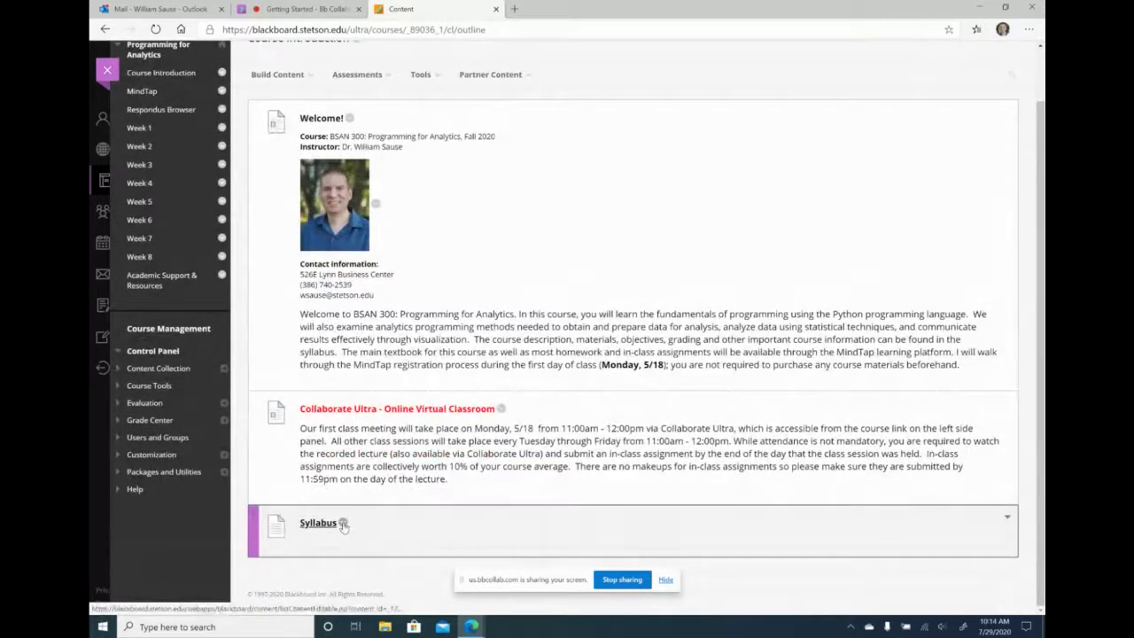
left_click(344, 525)
left_click(375, 346)
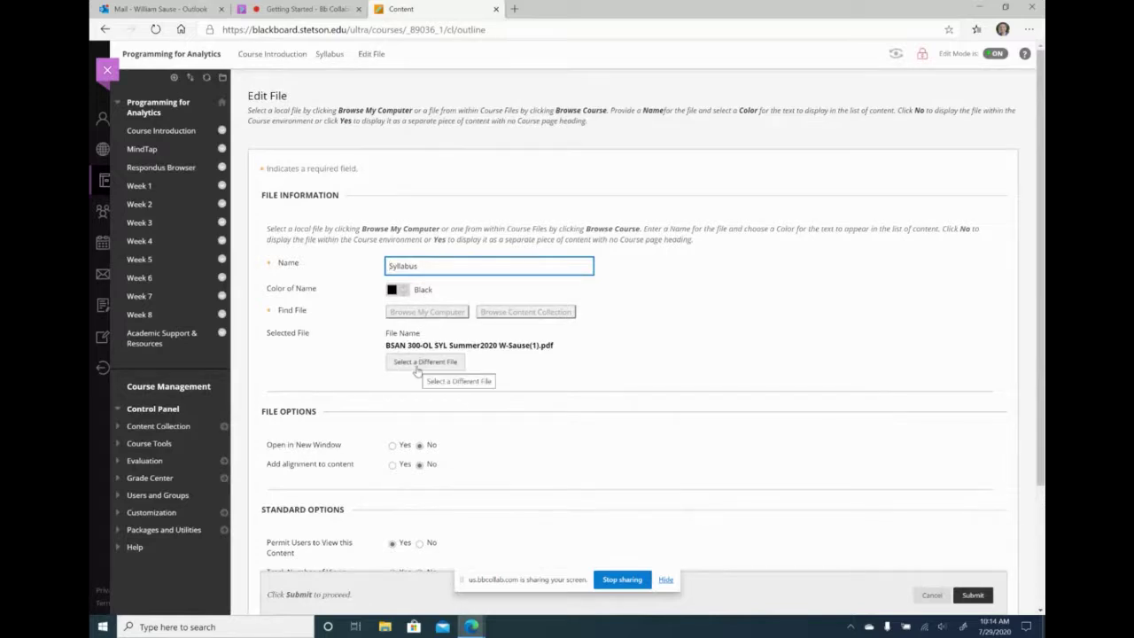
left_click(418, 363)
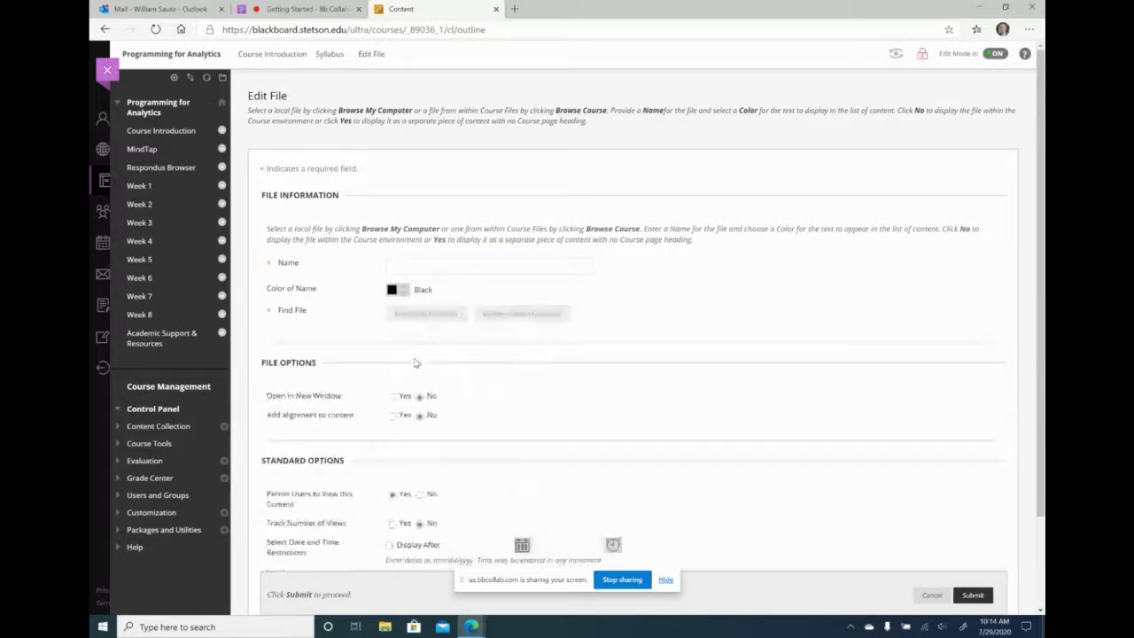
left_click(426, 315)
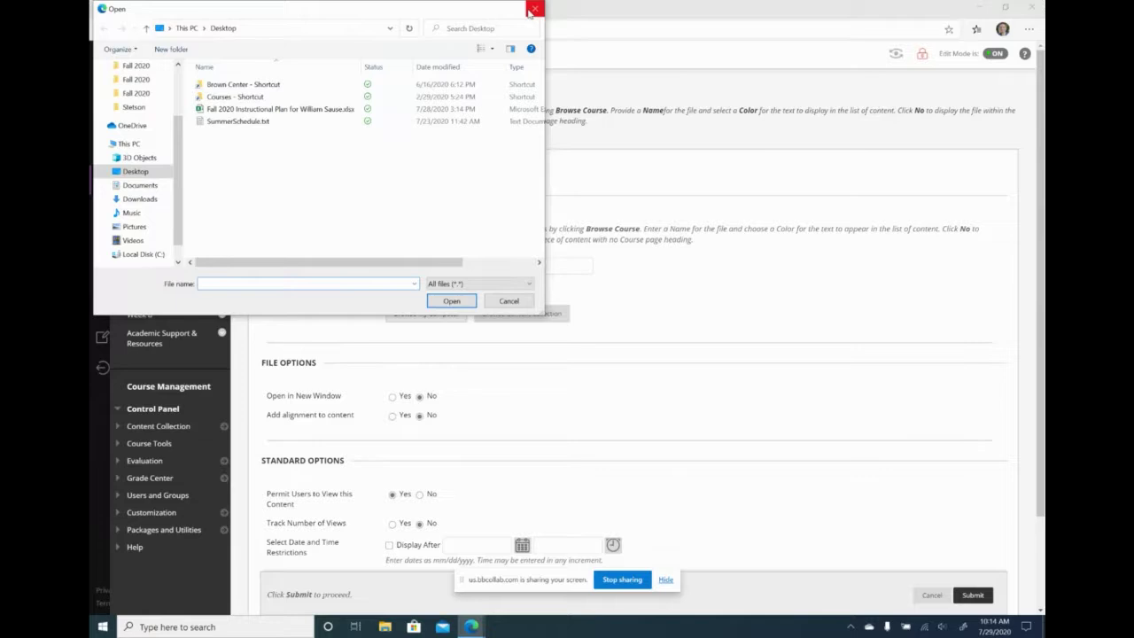
left_click(533, 9)
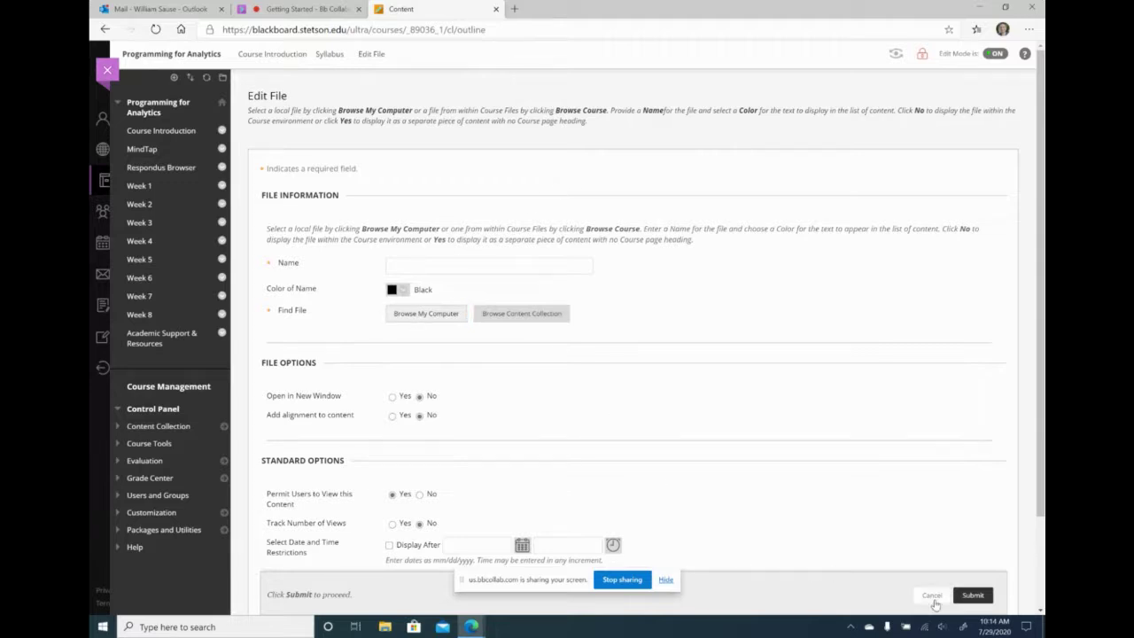
left_click(932, 595)
scroll(623, 461, "down", 1)
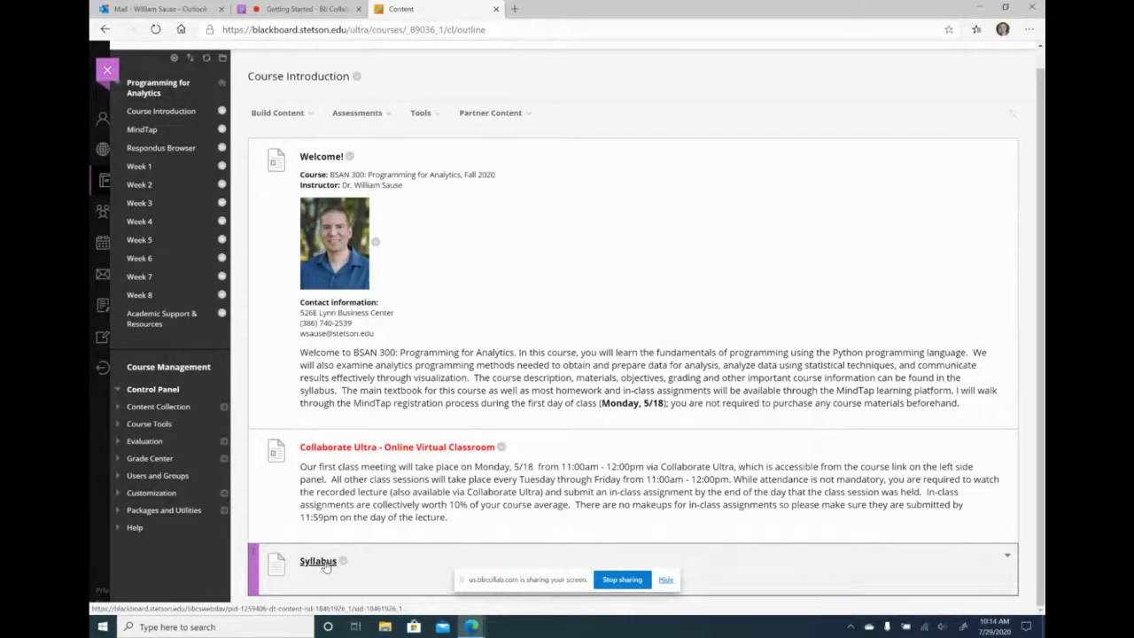
- Try the BSAN 300 Summer 2020 MindTap link, cancel course creation and close the Not Found page
left_click(143, 131)
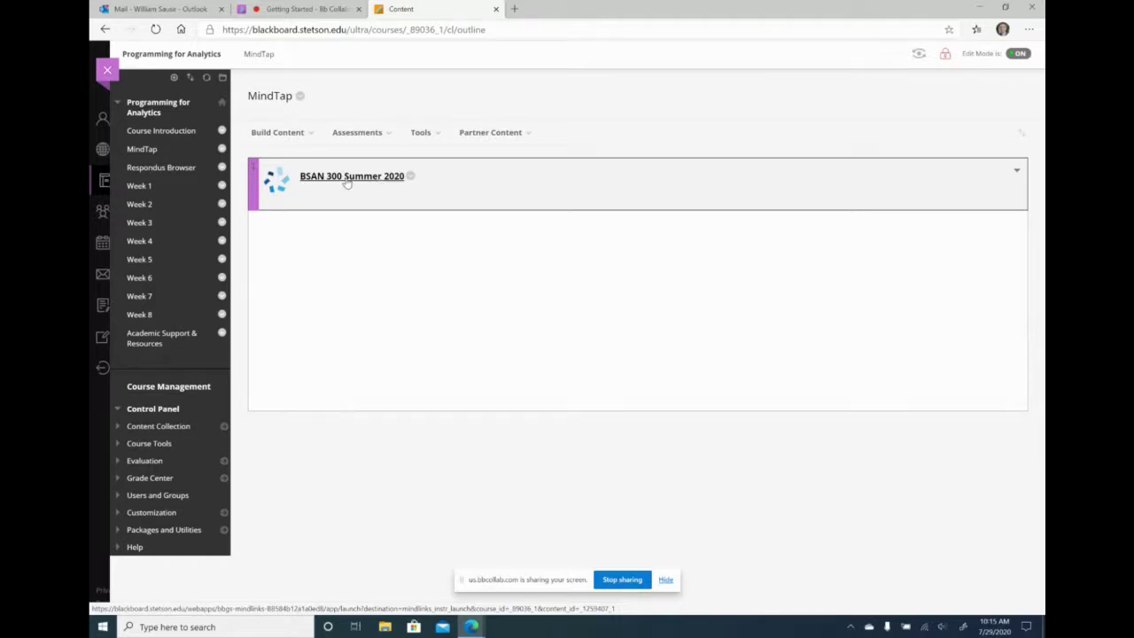
left_click(346, 181)
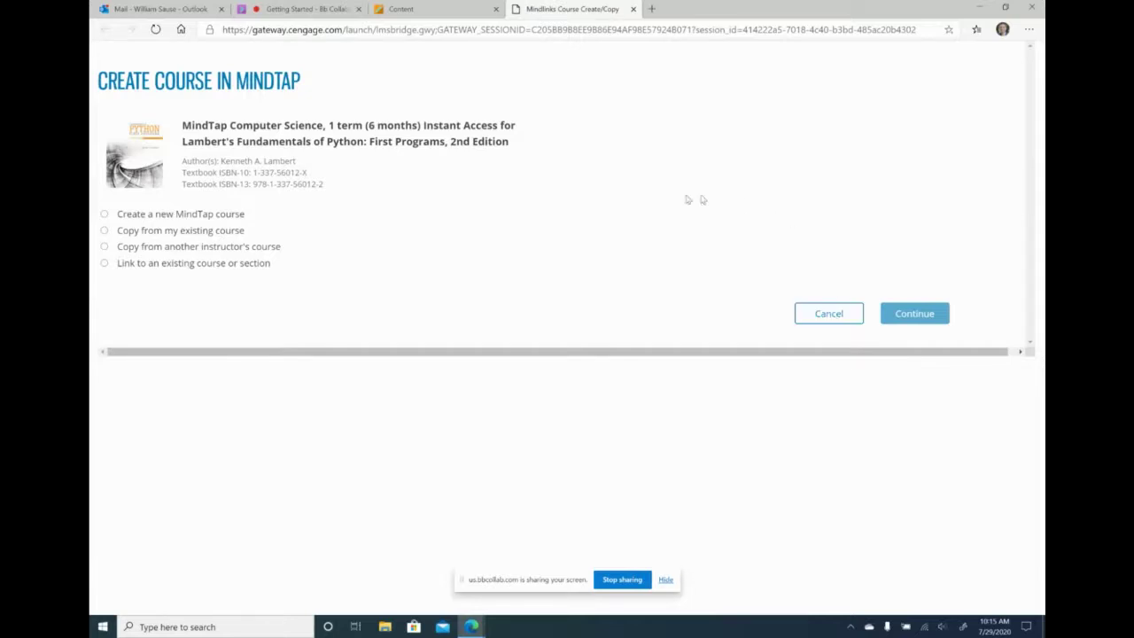
left_click(826, 317)
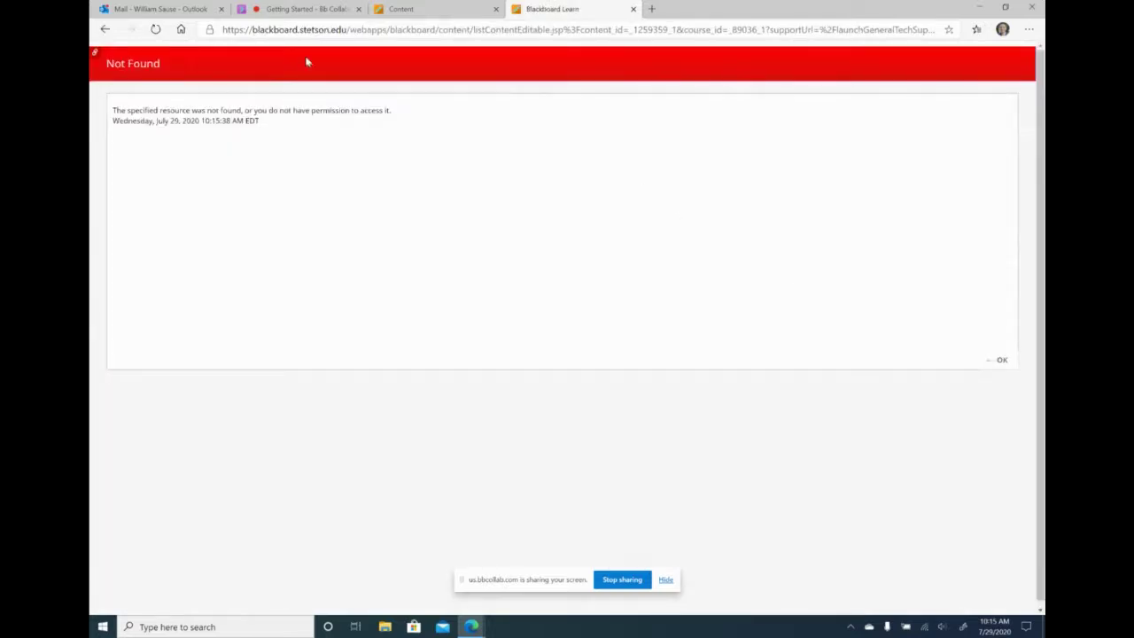
left_click(633, 9)
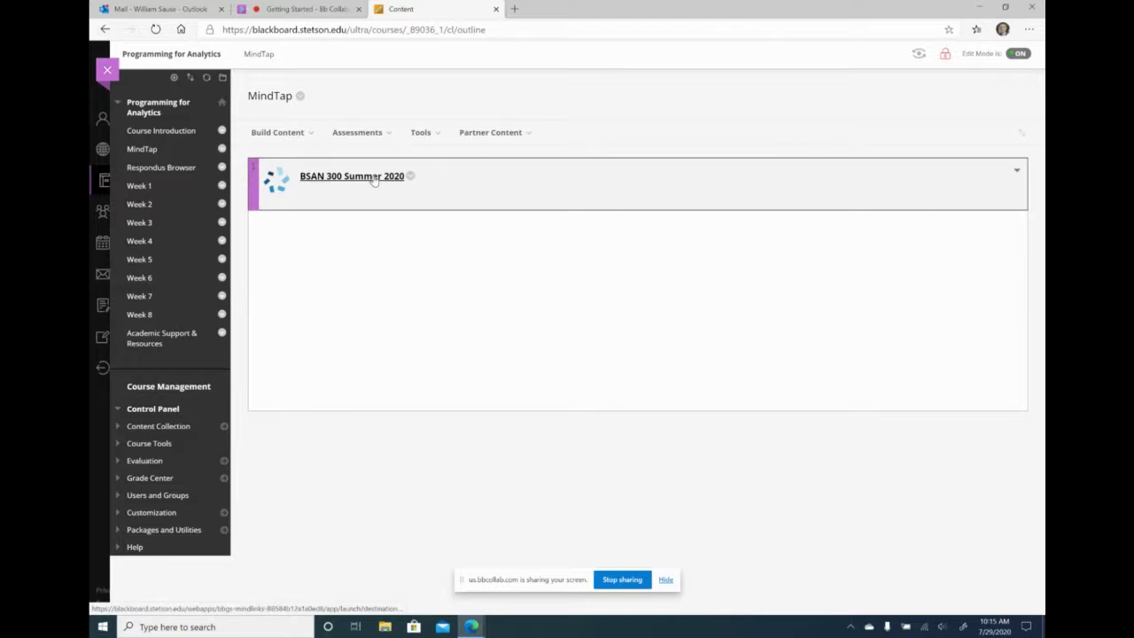
- Review the Build Content and Partner Content options, then start a blank browser tab
left_click(309, 132)
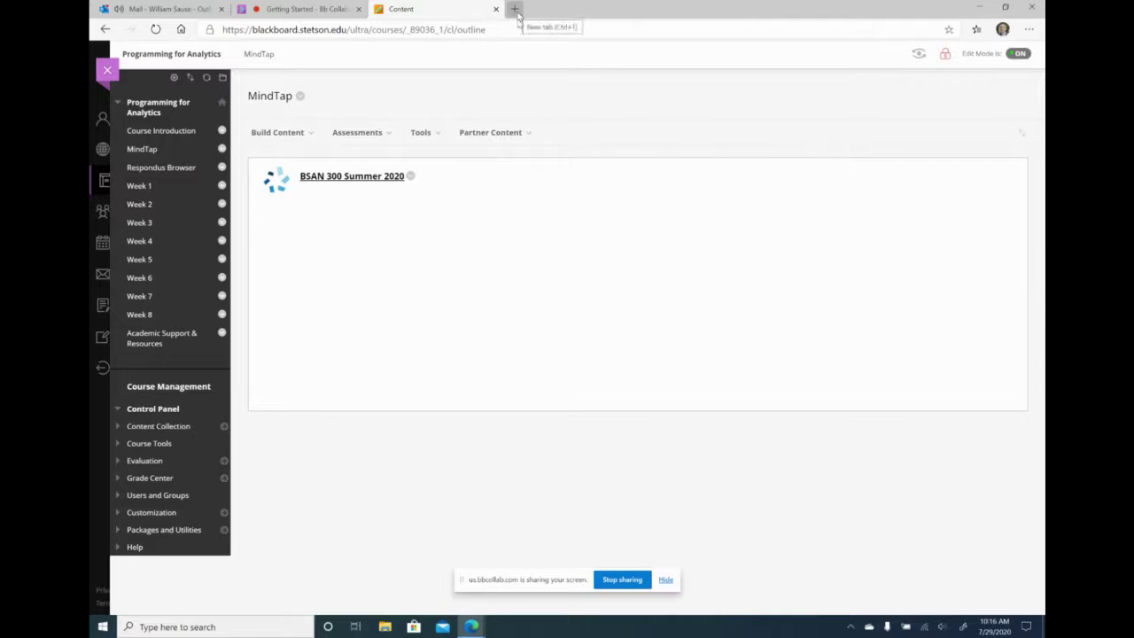
left_click(490, 132)
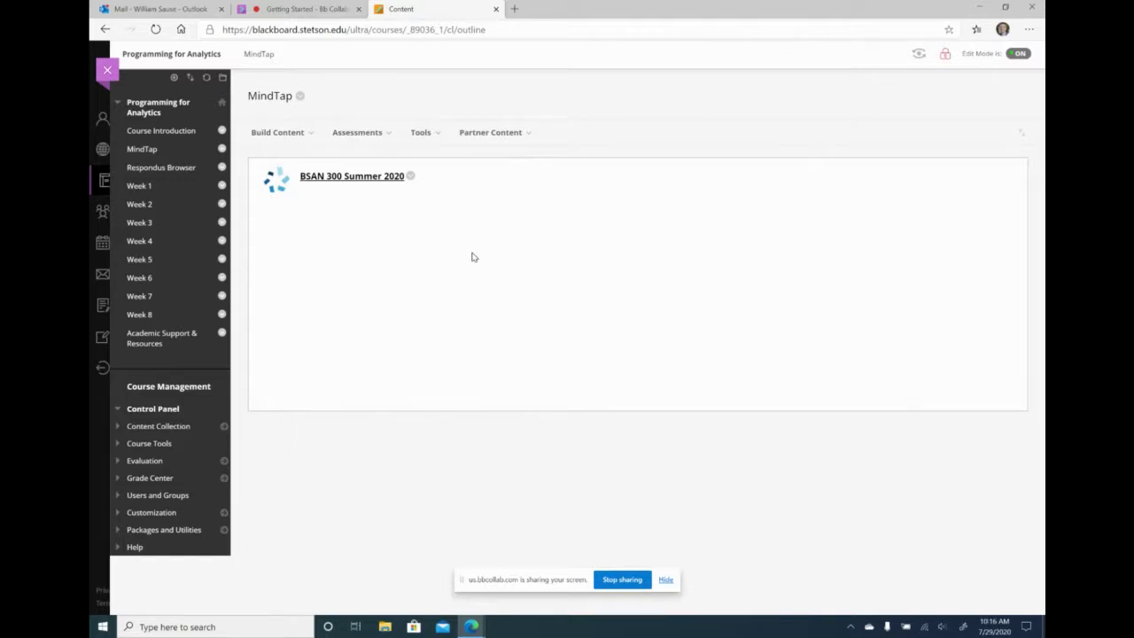
left_click(514, 9)
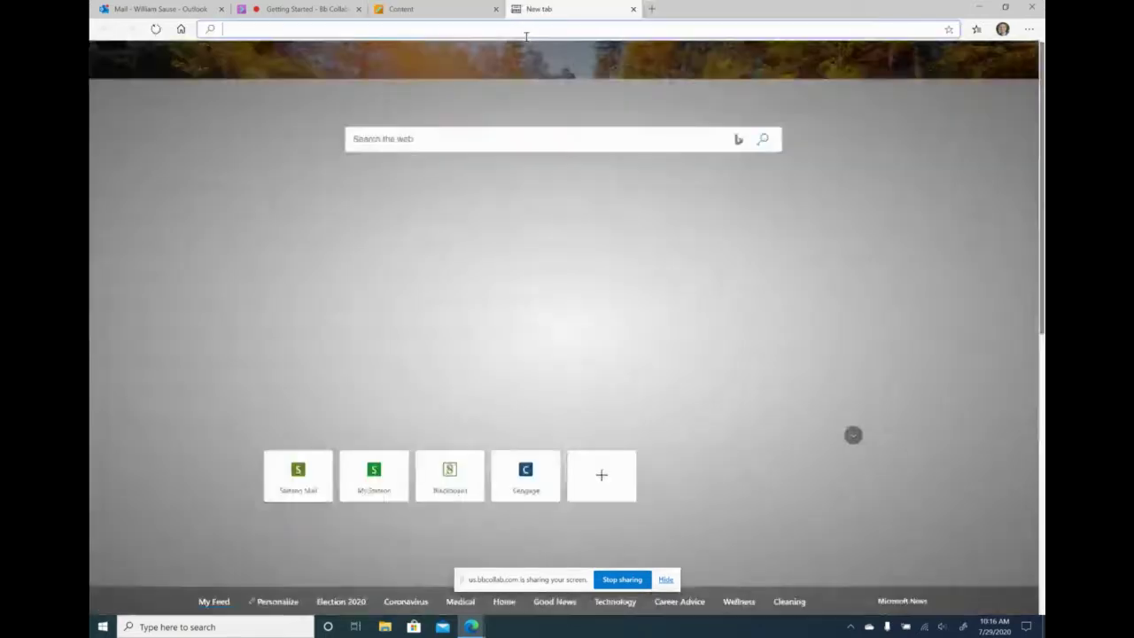
- Go to cengage.com and sign in with the instructor's e-mail and saved password
type("ce")
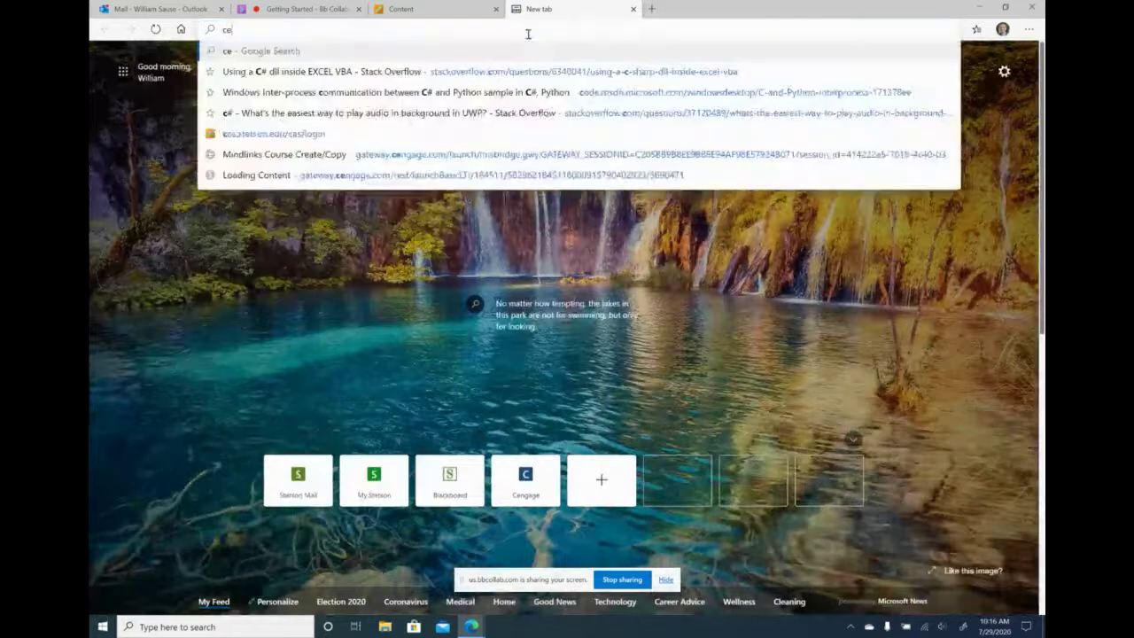
type("ngage.com")
key("Return")
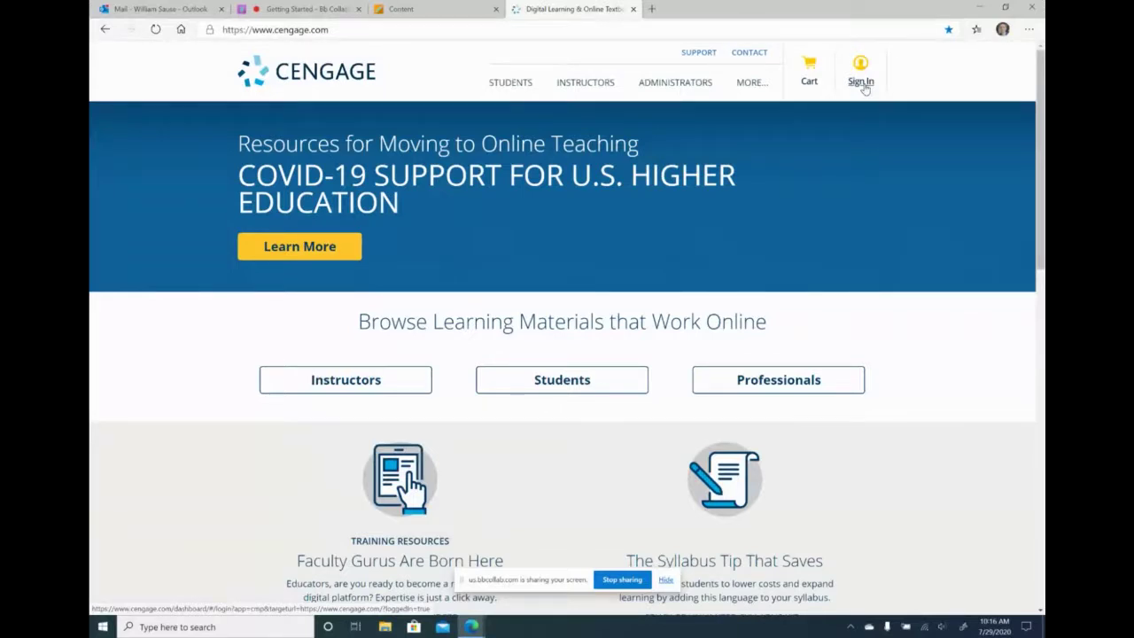
left_click(863, 85)
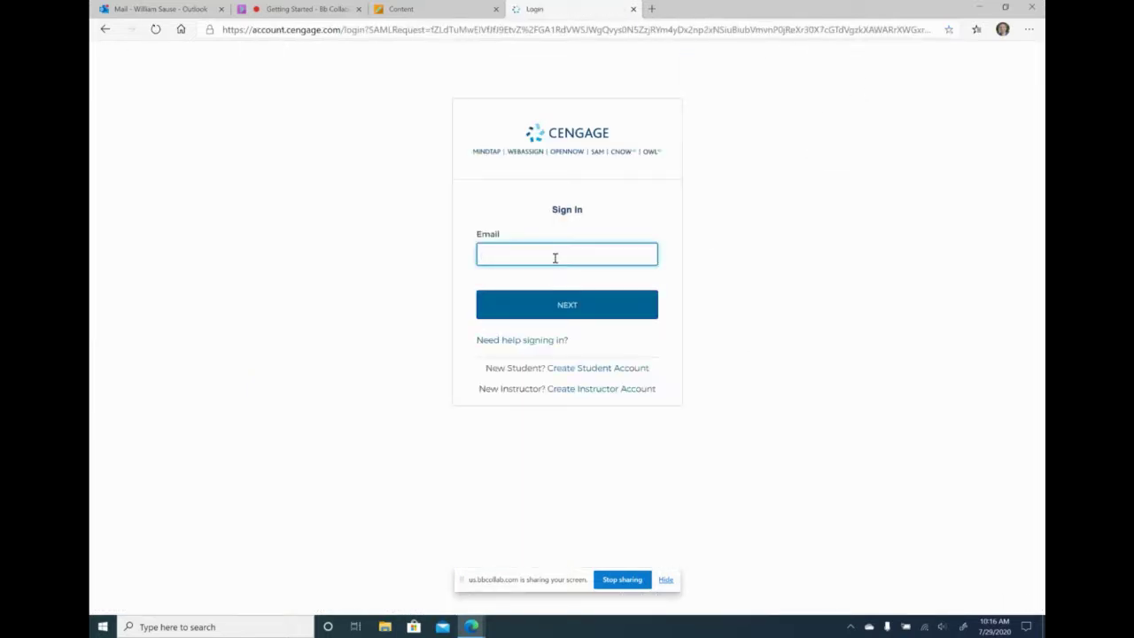
key("Return")
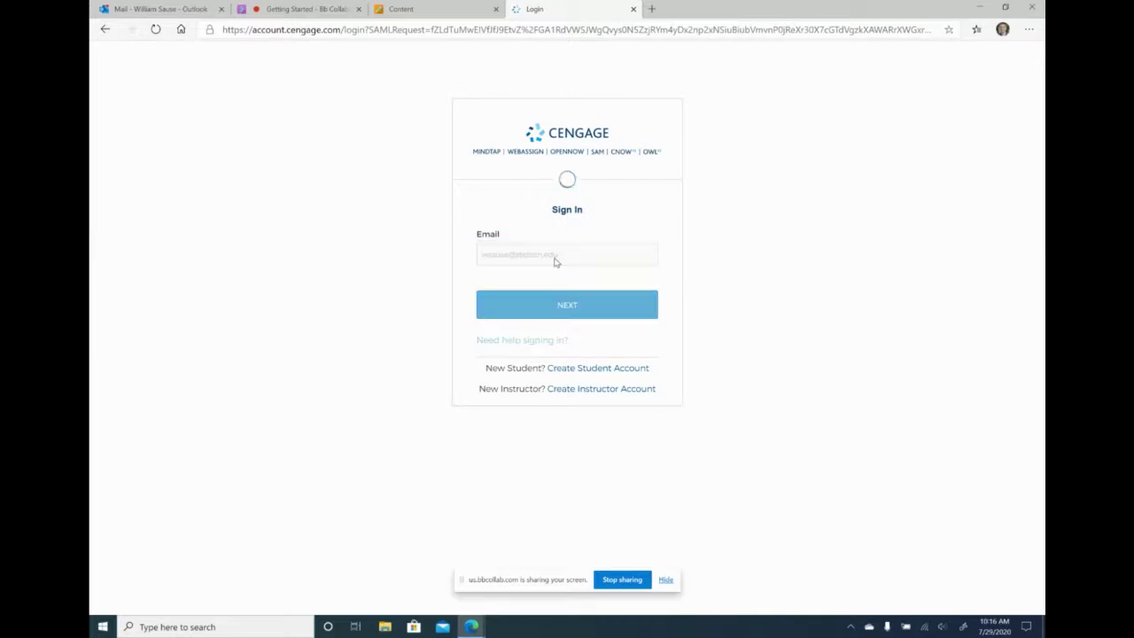
key("Return")
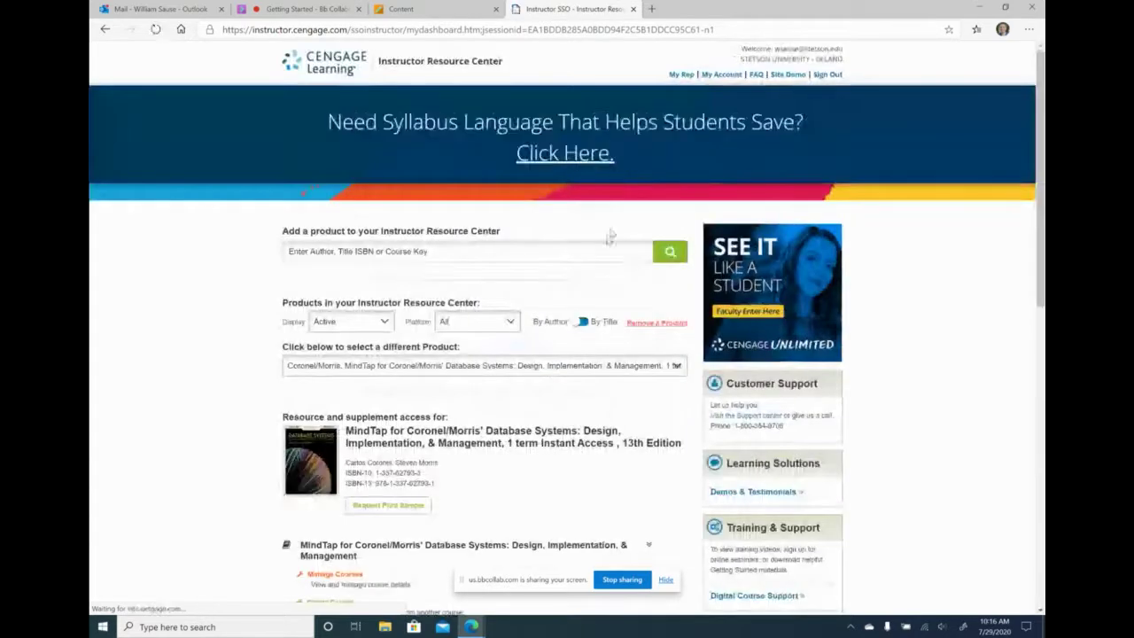
- Switch the resource center product to Lambert, Fundamentals of Python: First Programs, 2nd Edition
scroll(544, 376, "down", 2)
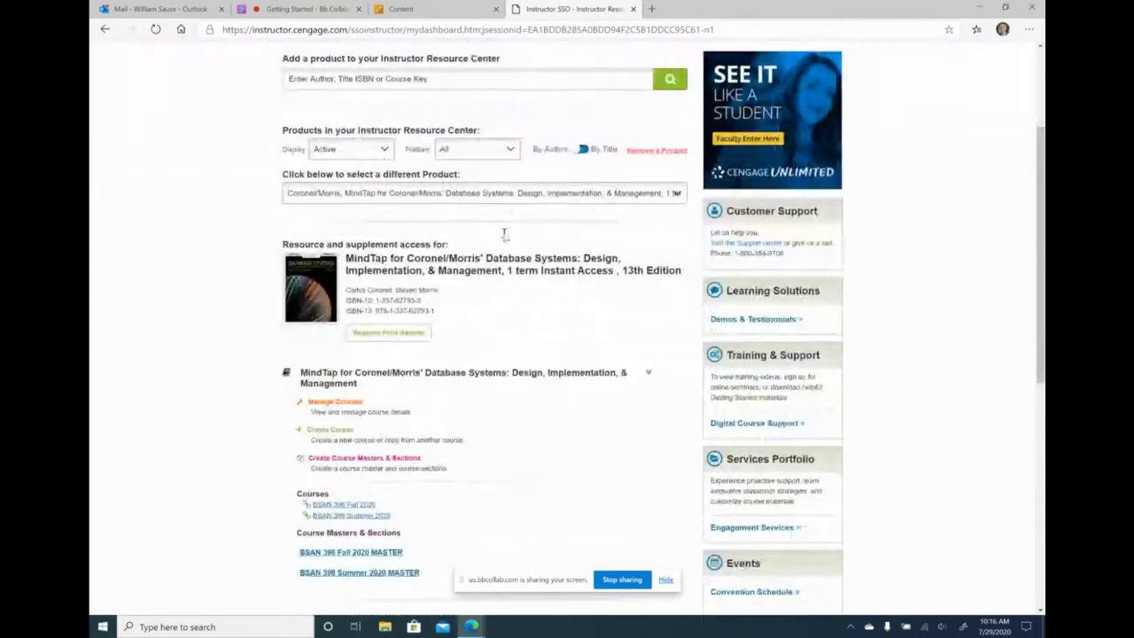
left_click(568, 193)
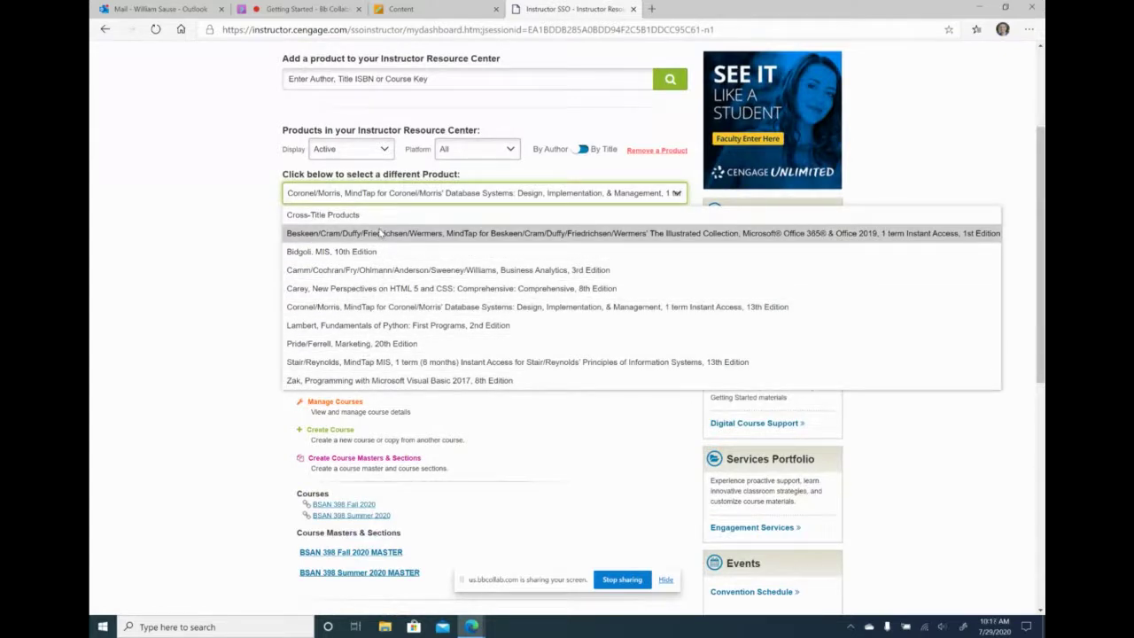
left_click(347, 326)
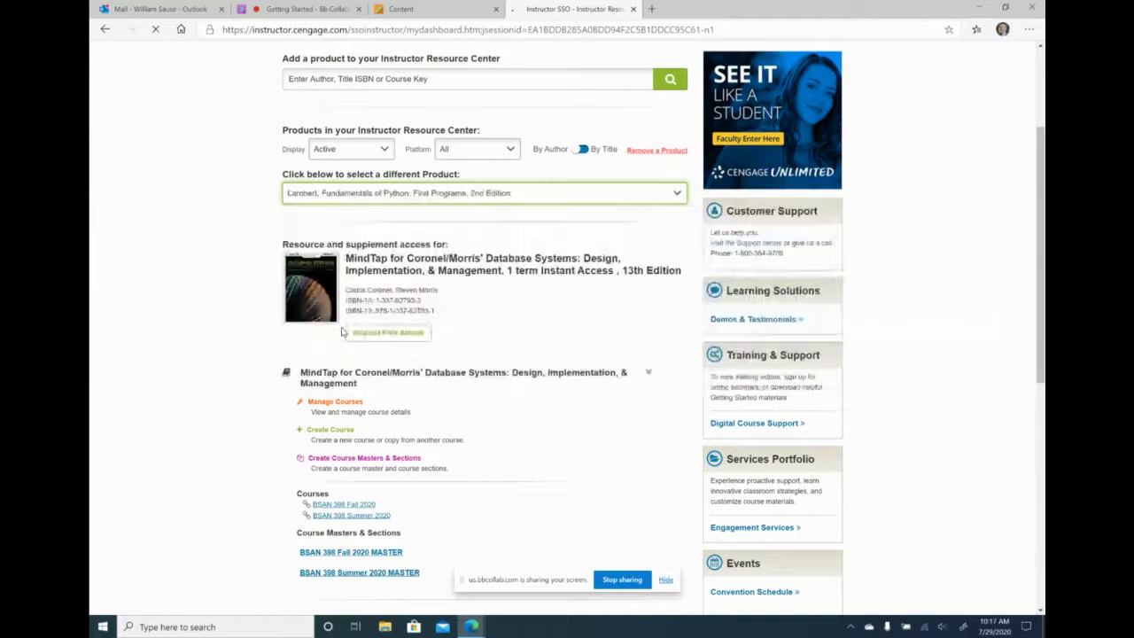
scroll(546, 344, "down", 3)
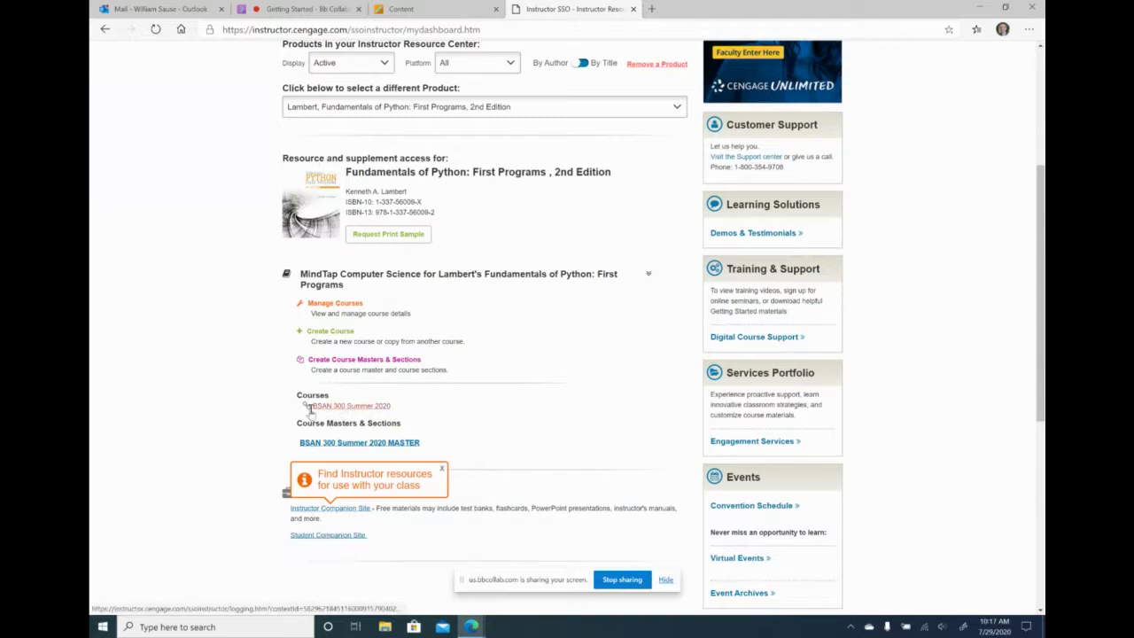
mouse_move(307, 410)
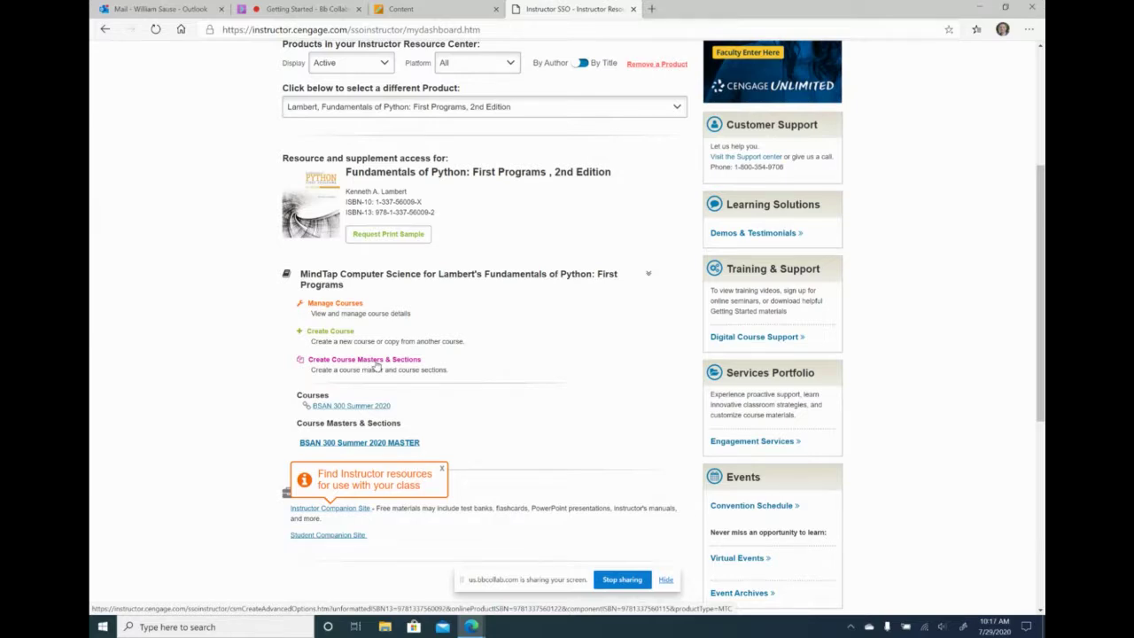
- Start a new Course Master copied from the BSAN 300 Summer 2020 course
left_click(375, 367)
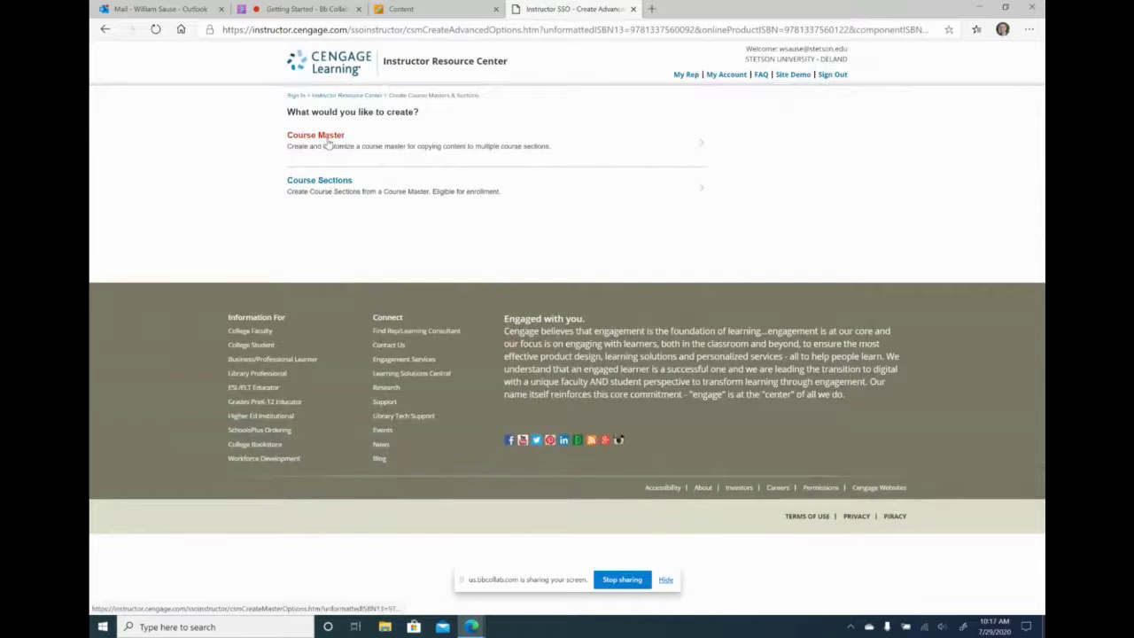
left_click(324, 139)
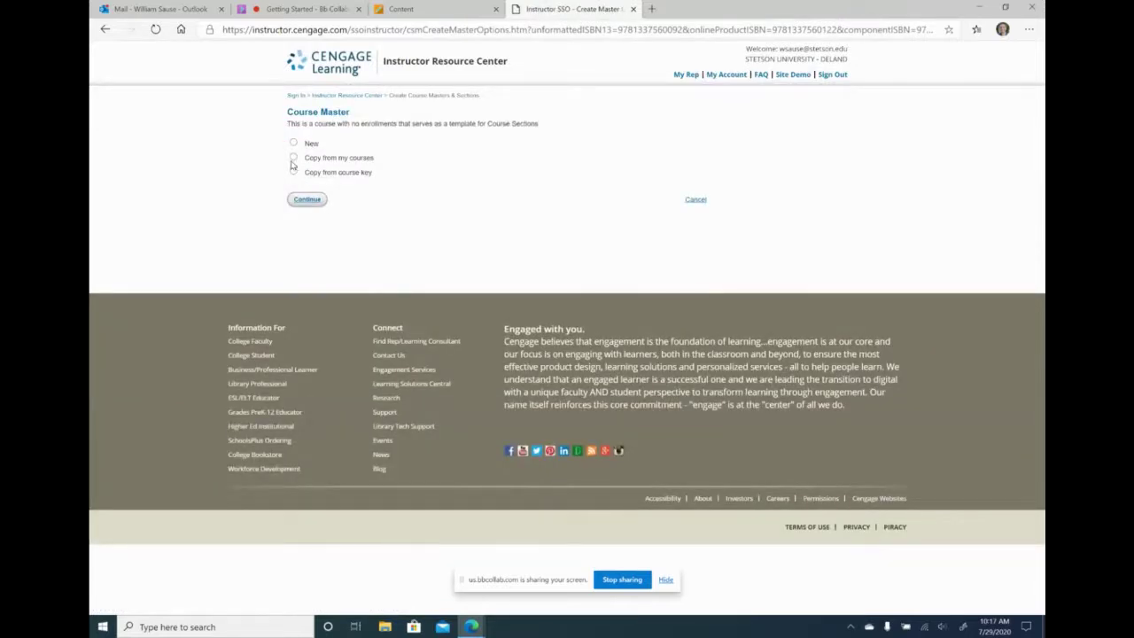
left_click(294, 158)
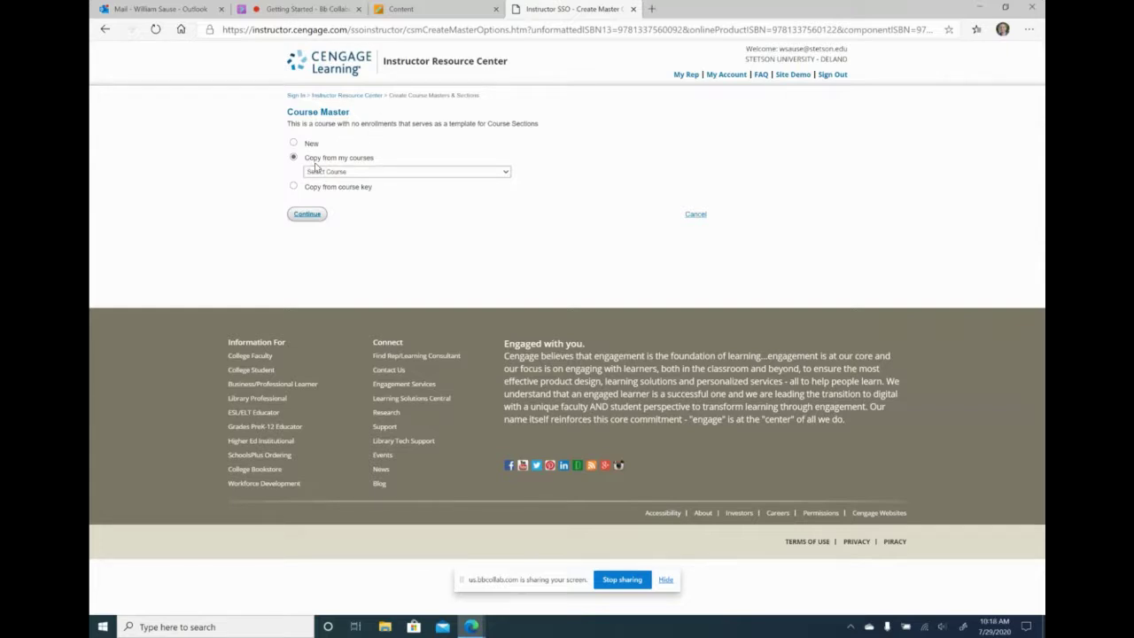
left_click(379, 177)
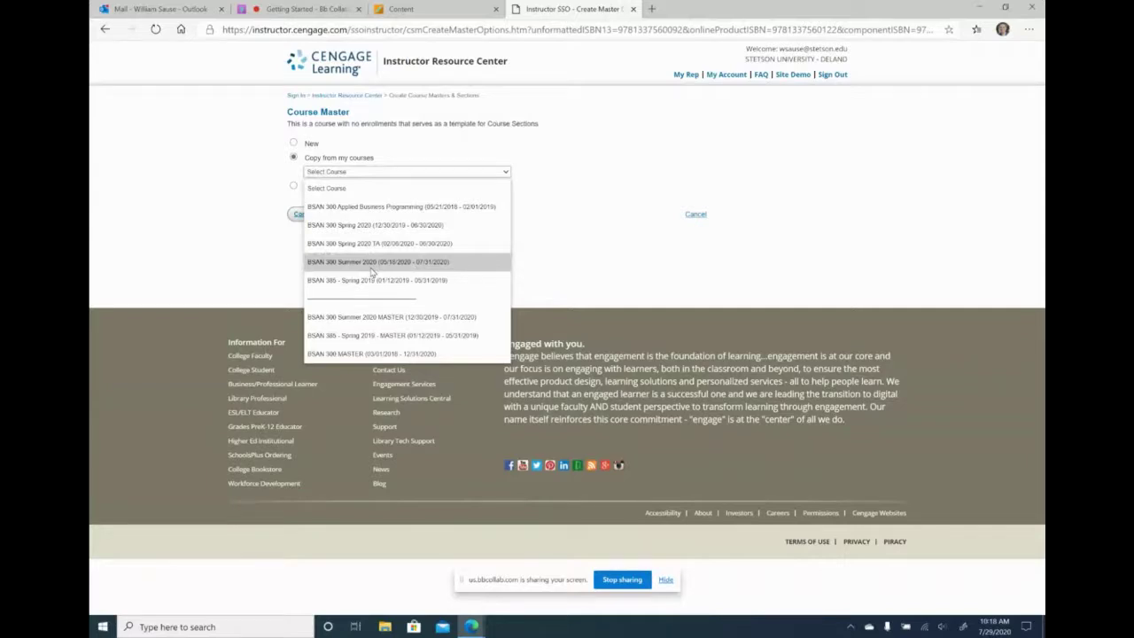
left_click(372, 269)
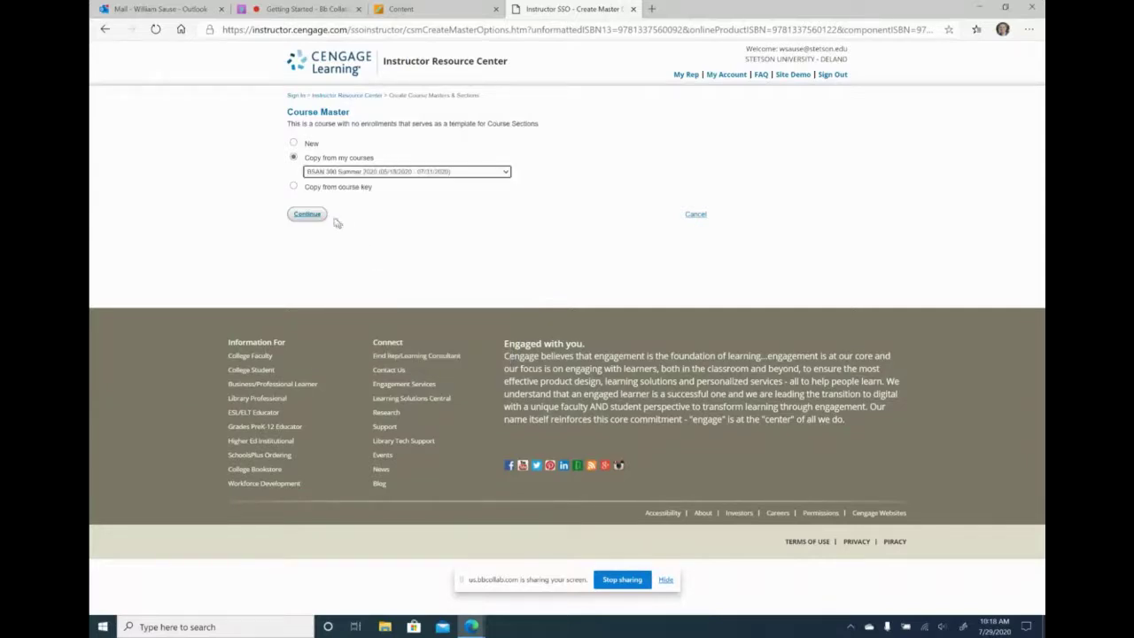
left_click(307, 213)
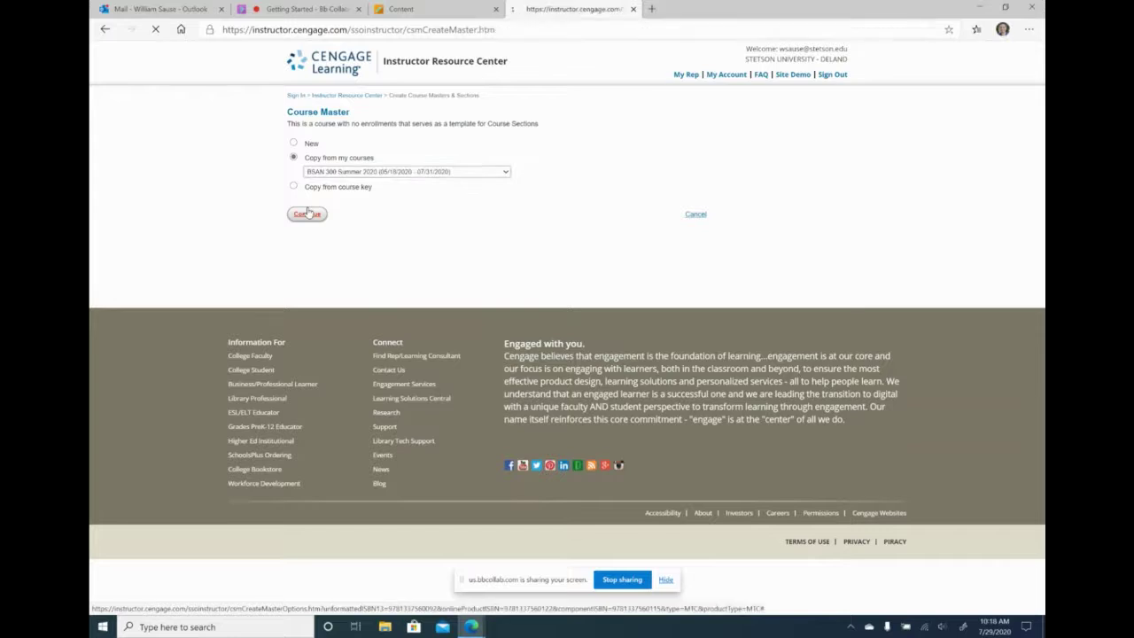
- Name it 'BSAN 300 Fall 2020 MASTER', set end date 12/31/2020, and create it
left_click(347, 260)
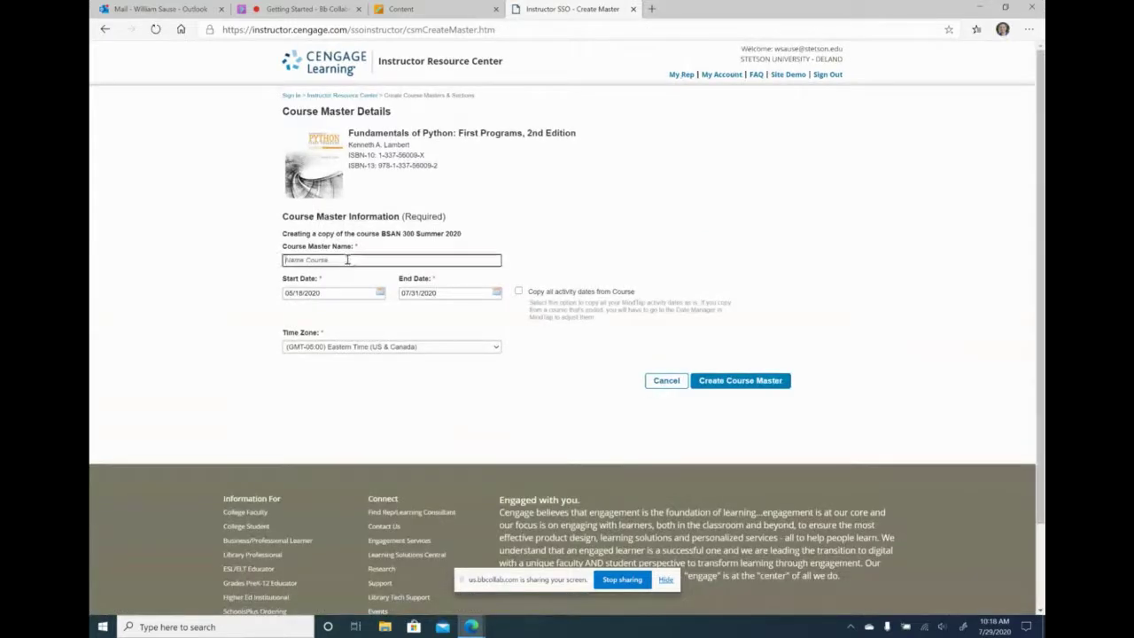
type("BSAN 300 Fall 2020 MASTER")
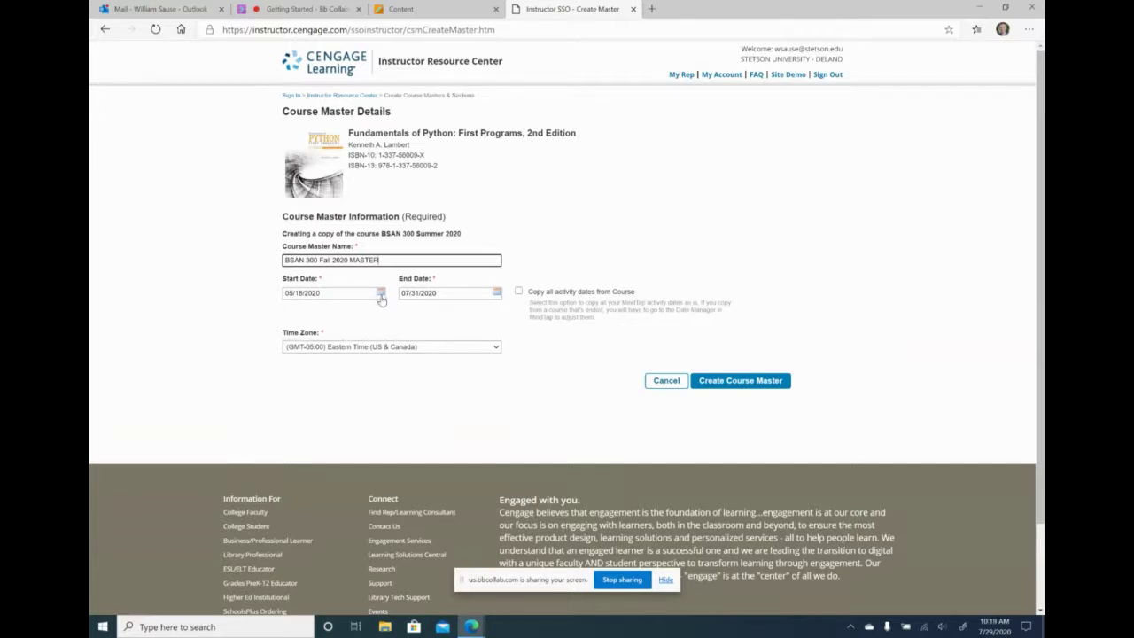
left_click(497, 295)
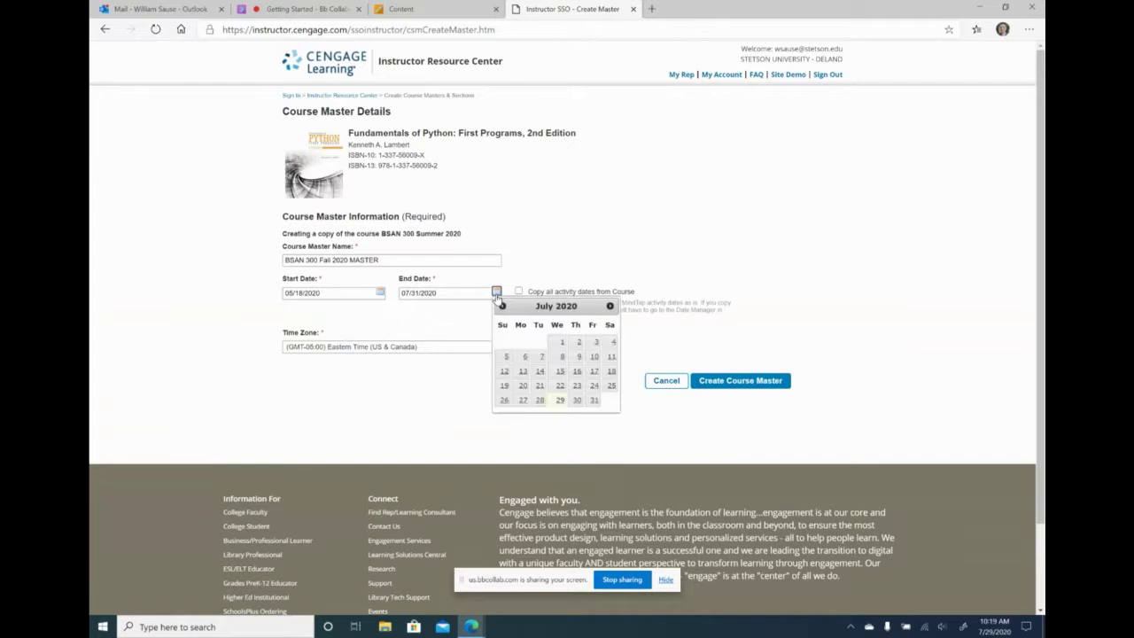
left_click(609, 306)
left_click(610, 307)
left_click(609, 307)
left_click(610, 307)
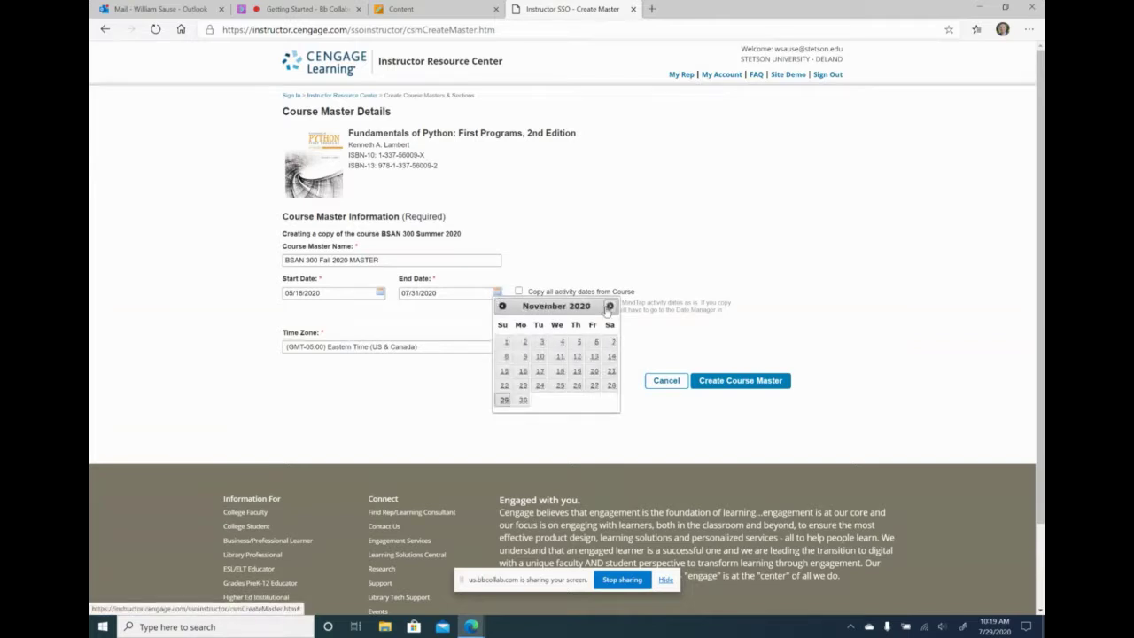
left_click(610, 306)
left_click(576, 399)
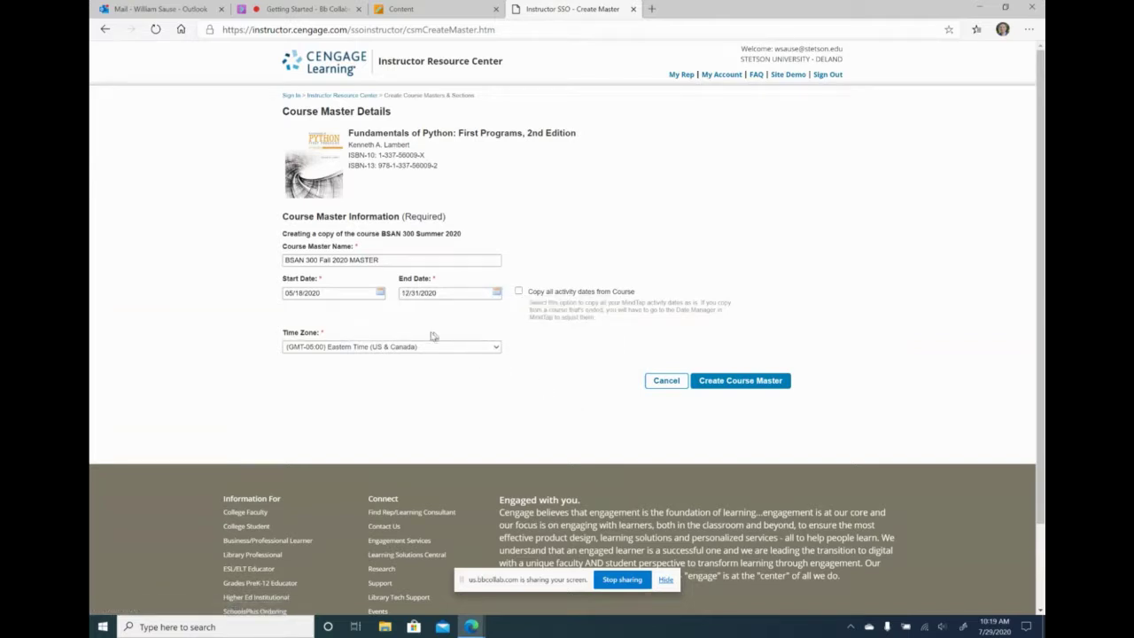
left_click(737, 383)
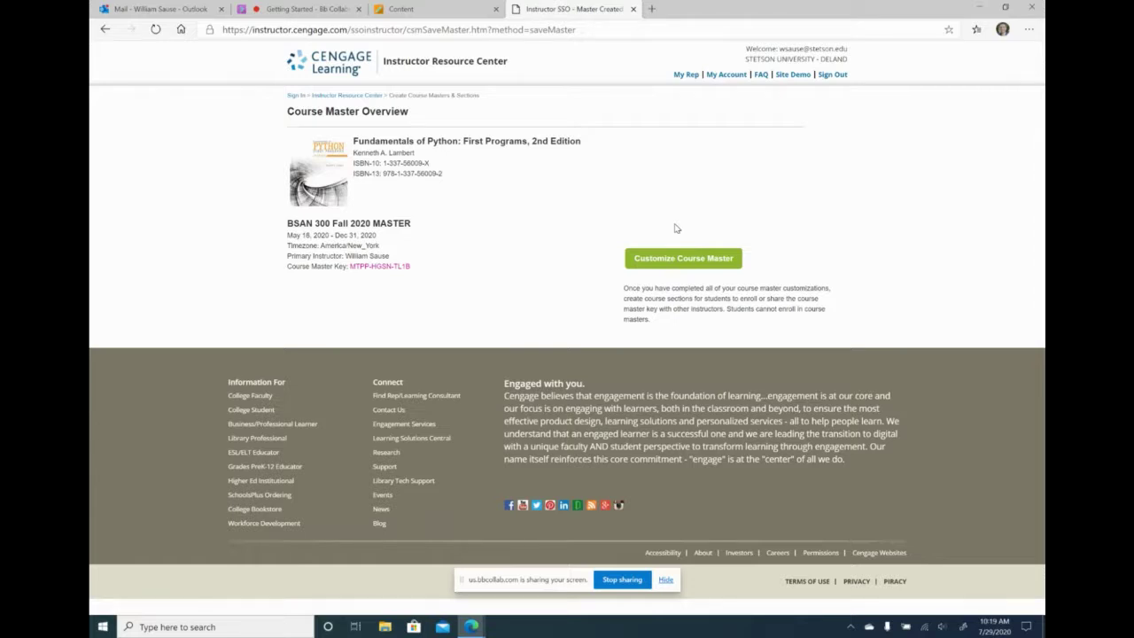
- Return to the Instructor Resource Center dashboard and open the BSAN 300 Fall 2020 MASTER course
left_click(336, 97)
scroll(552, 319, "down", 4)
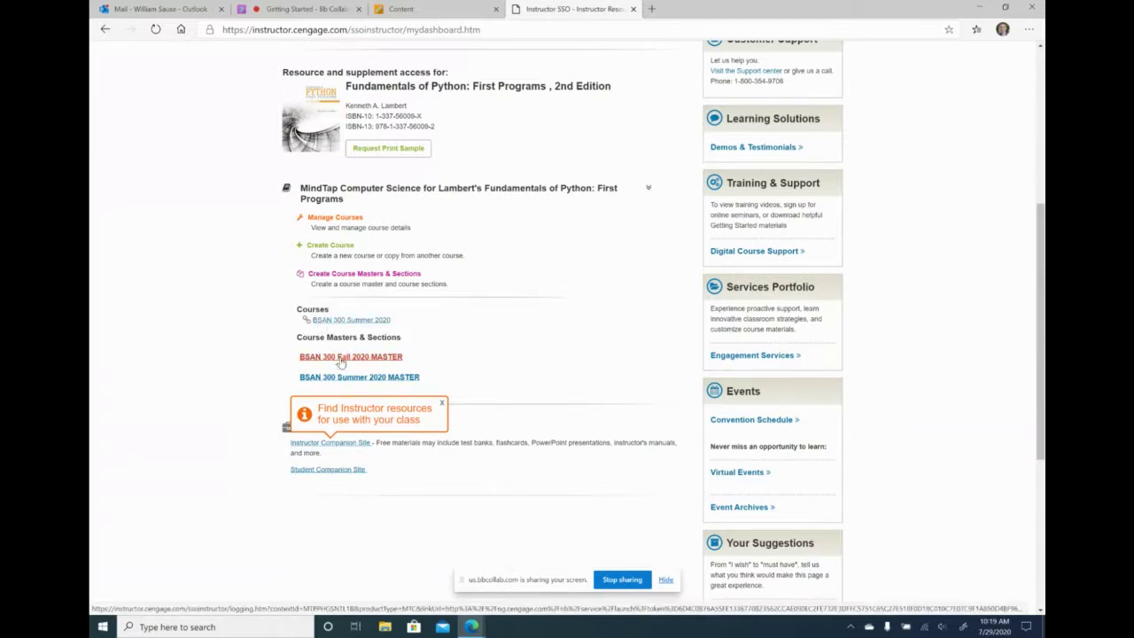
left_click(356, 358)
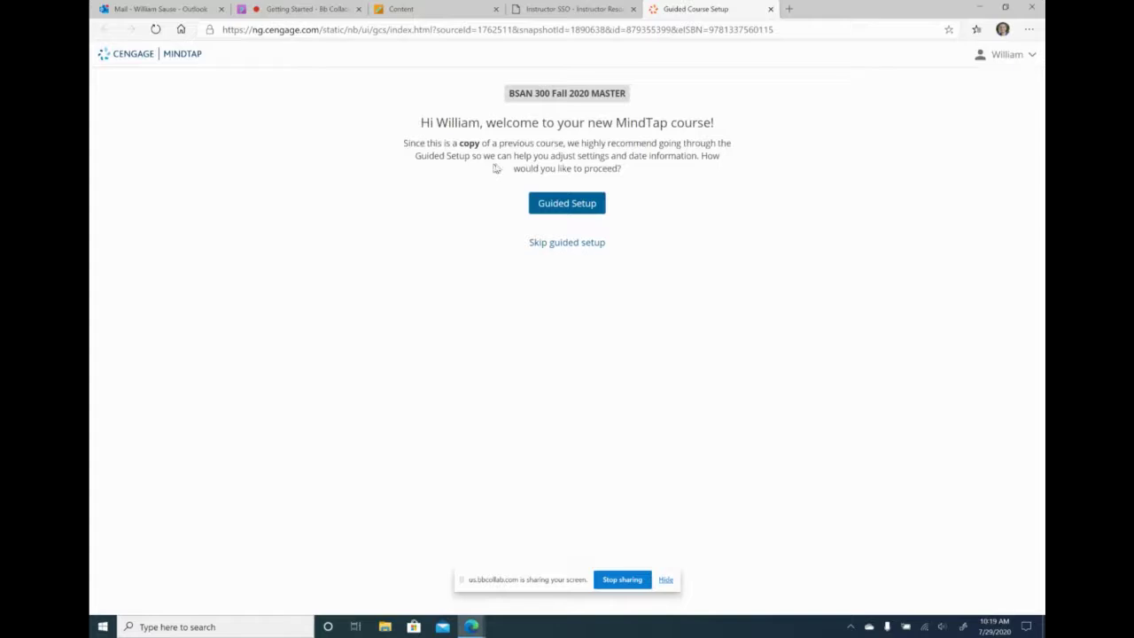
- Skip Guided Setup, dismiss the course splash and welcome tour, and close the MindTap tab
left_click(541, 245)
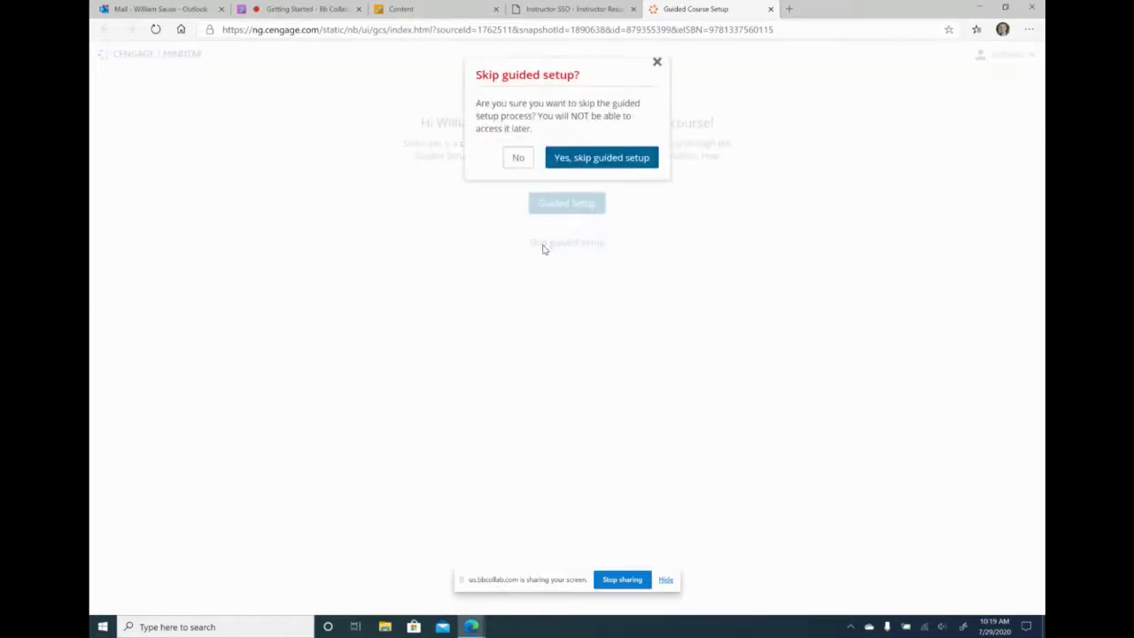
left_click(611, 154)
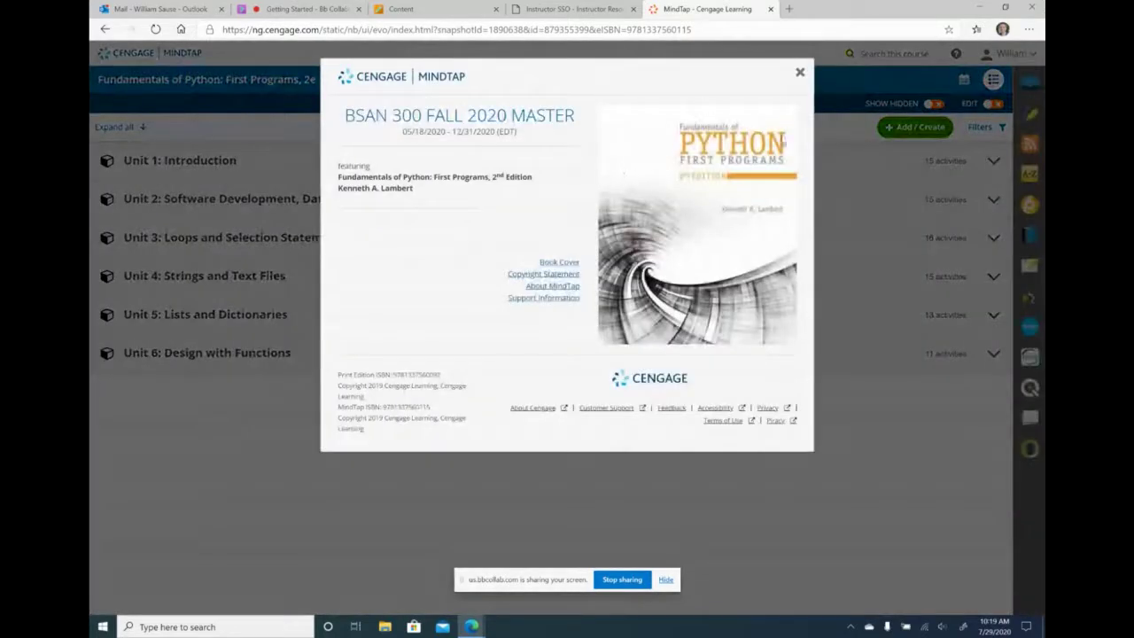
left_click(800, 74)
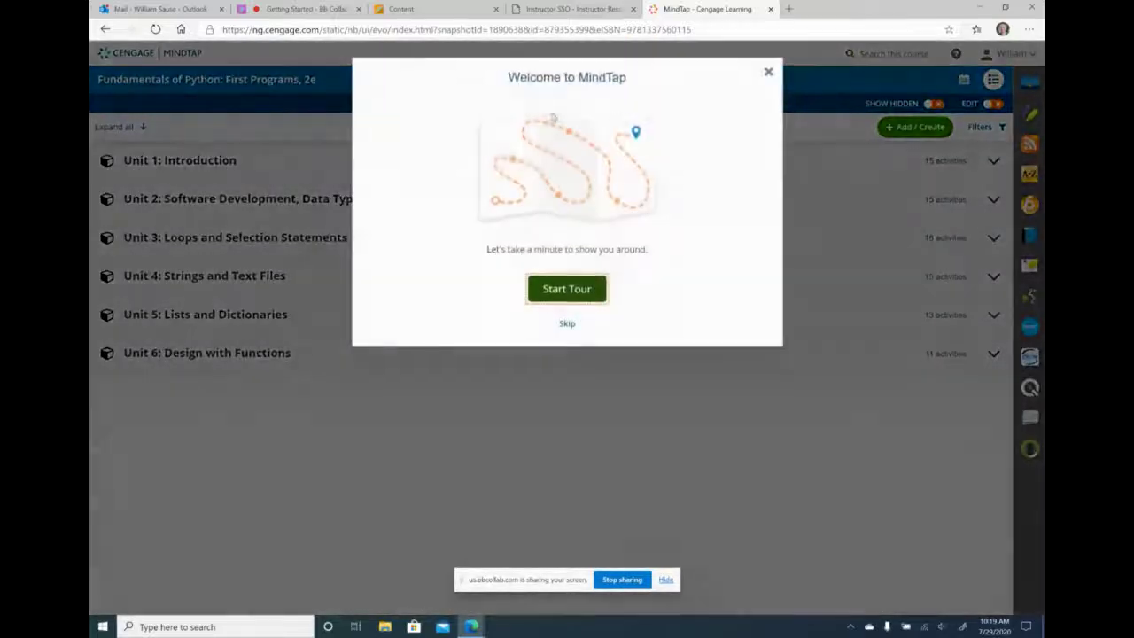
left_click(768, 72)
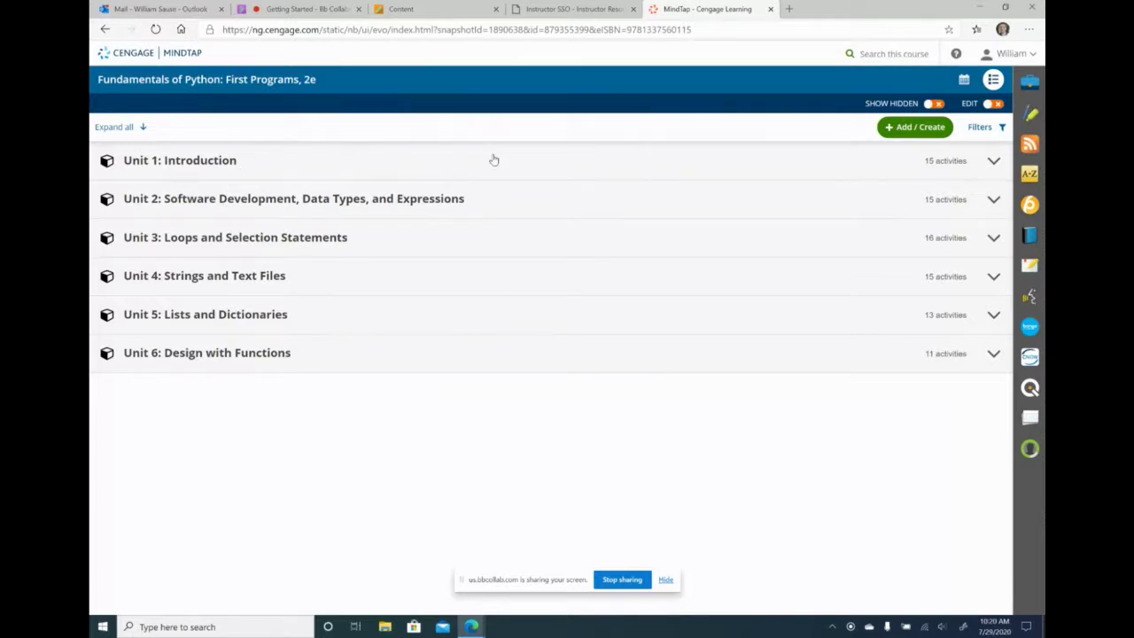
left_click(770, 9)
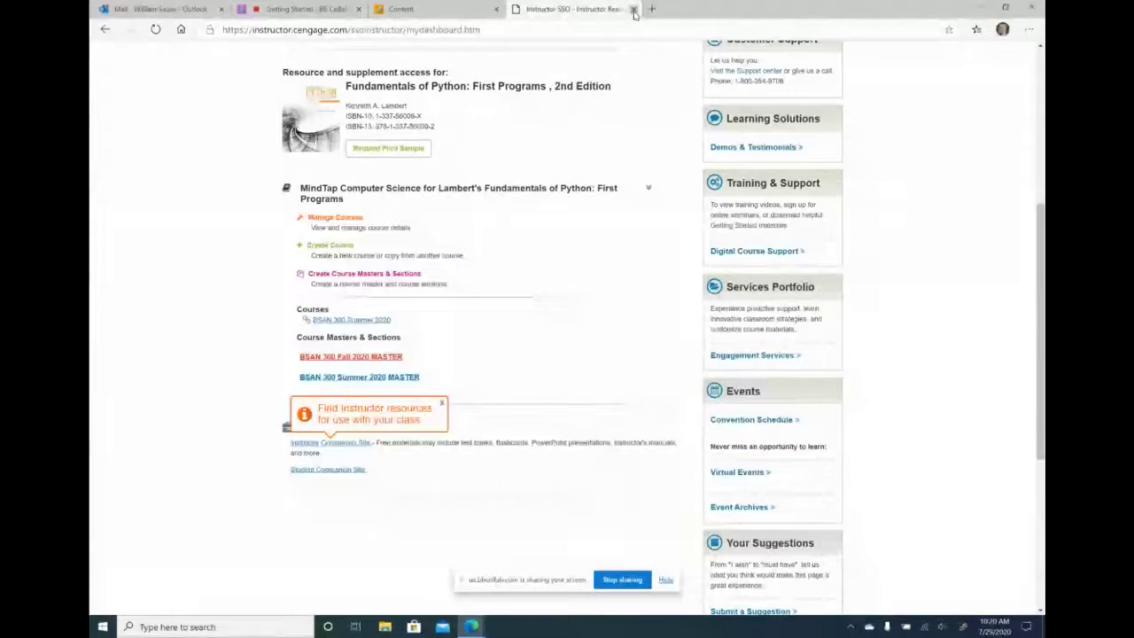
- Delete the BSAN 300 Summer 2020 item from the Blackboard MindTap content page
left_click(459, 8)
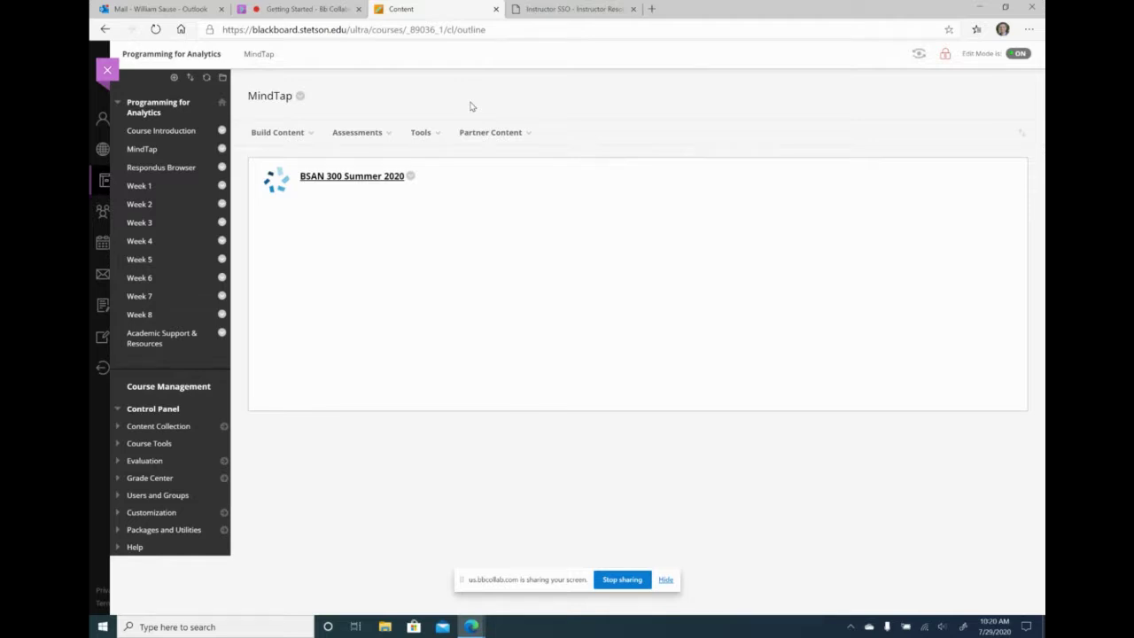
left_click(411, 175)
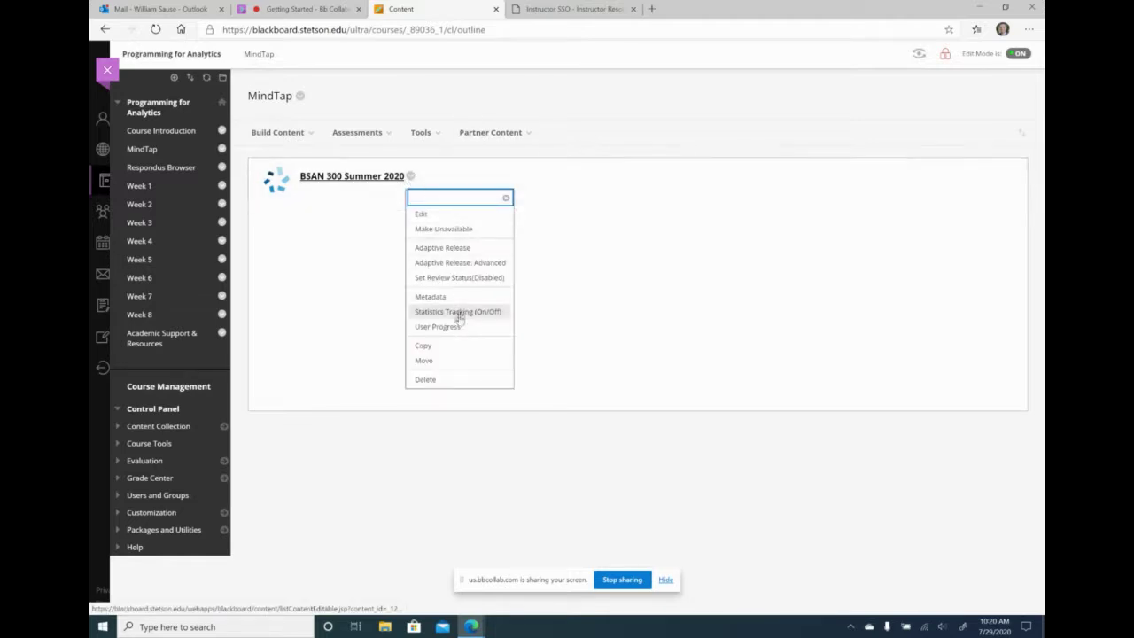
left_click(448, 378)
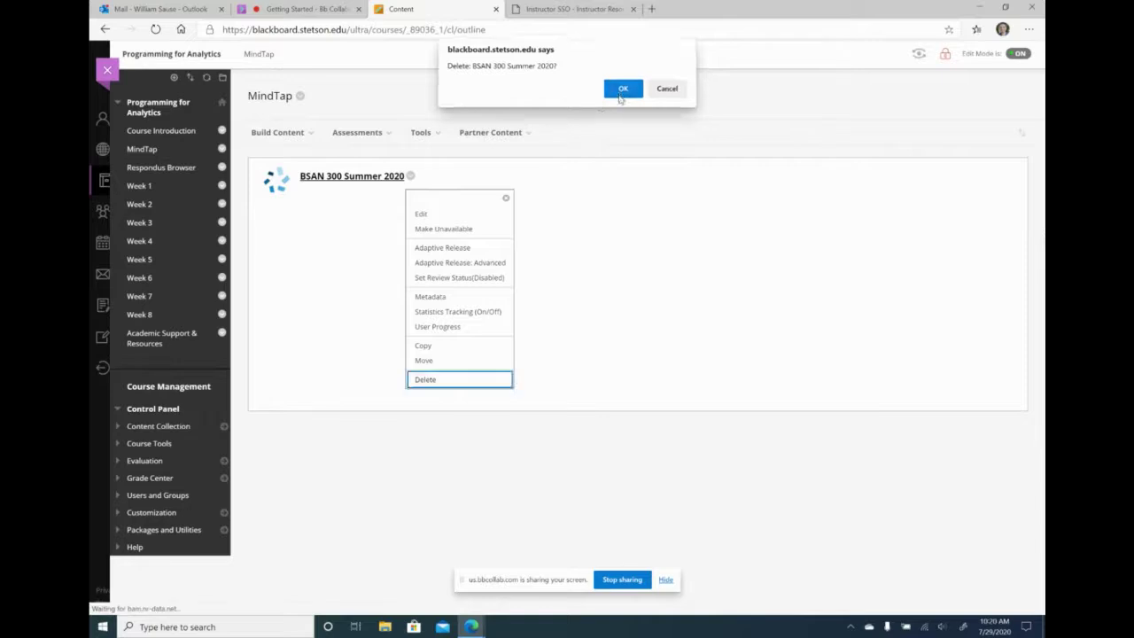
left_click(622, 89)
mouse_move(422, 166)
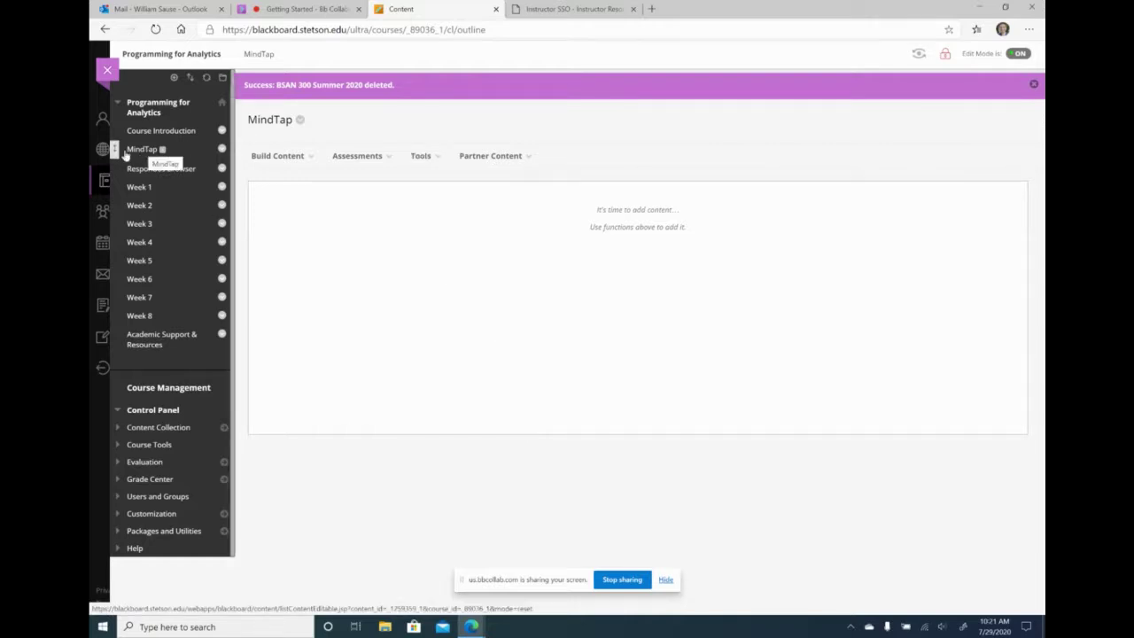
- Bring up the add-course-menu-item choices above the Blackboard course menu
left_click(174, 77)
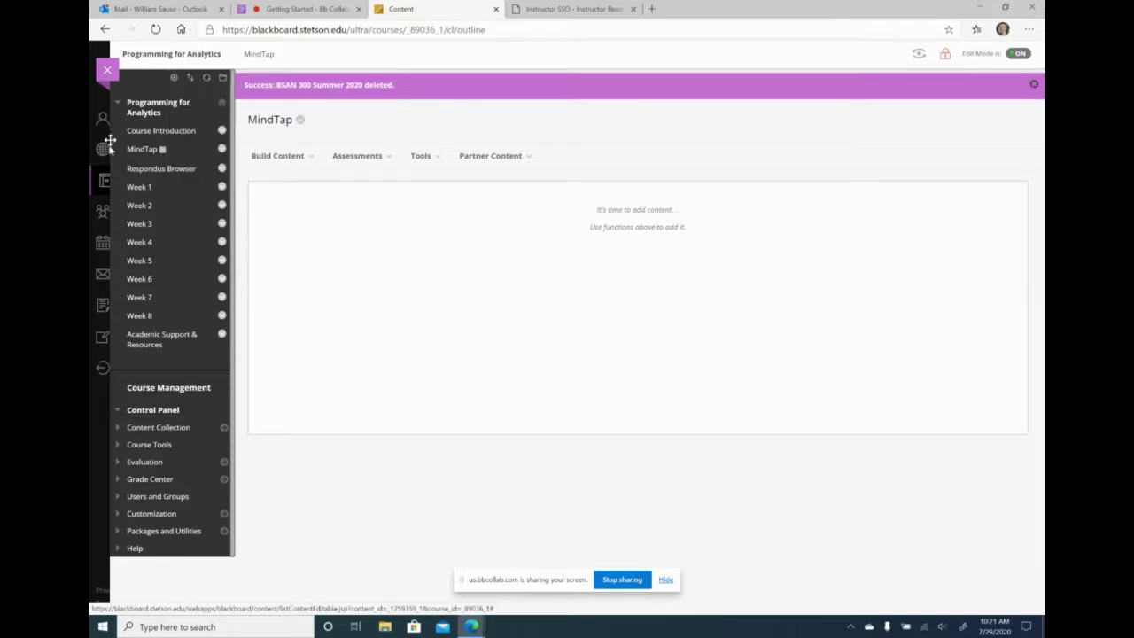
left_click(174, 78)
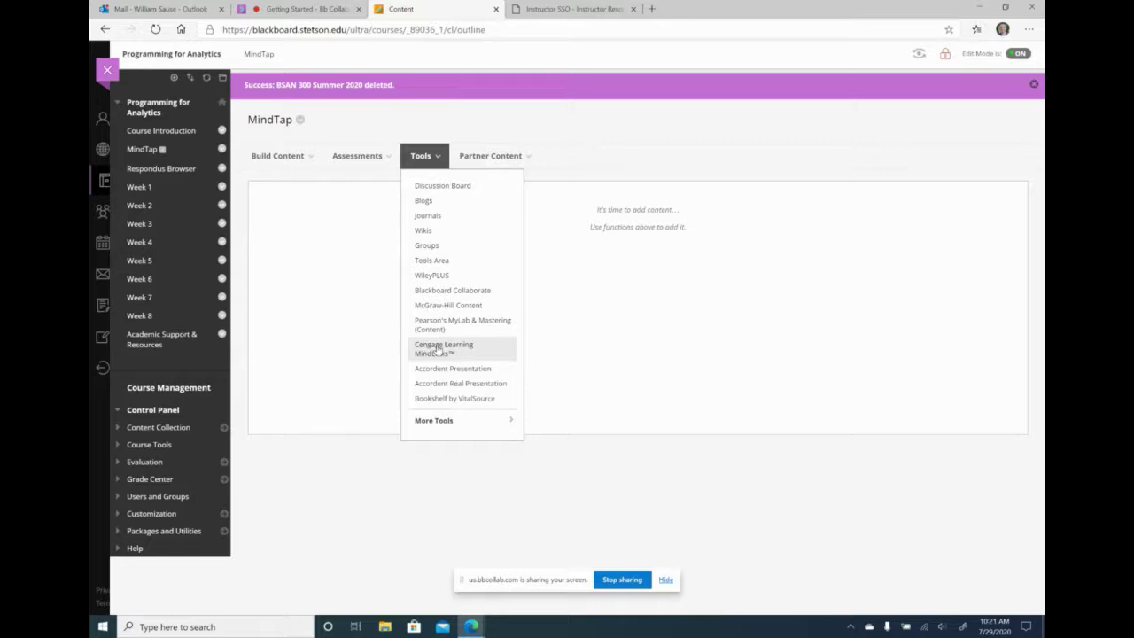
- Add a Cengage Learning MindLinks connection and browse the list of MindTap titles
left_click(437, 350)
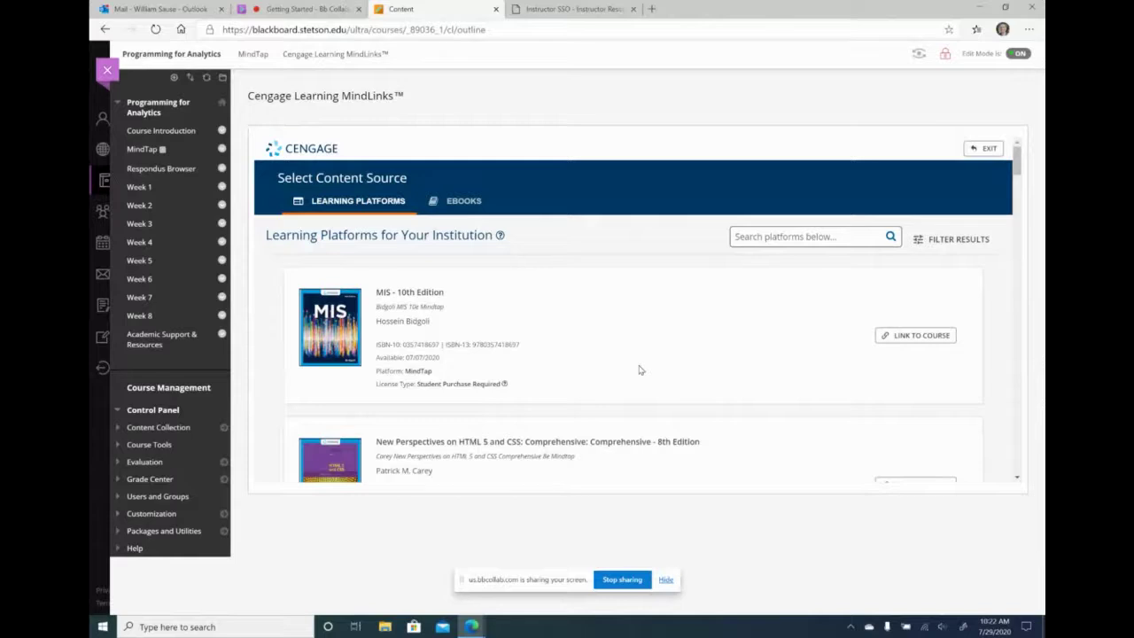
scroll(640, 371, "down", 5)
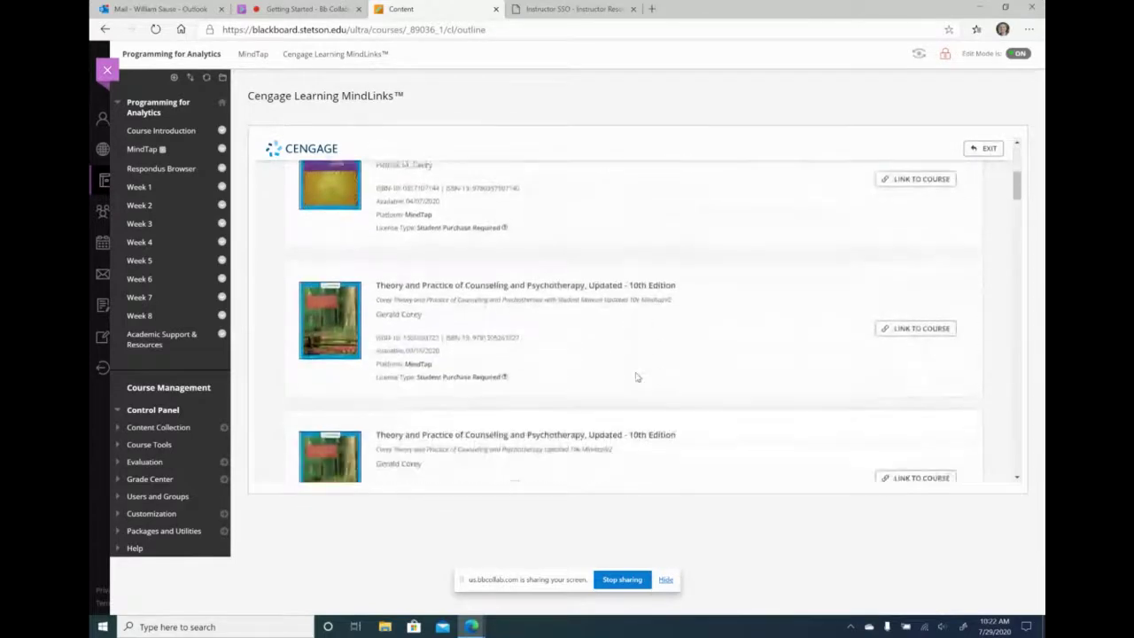
scroll(636, 377, "up", 5)
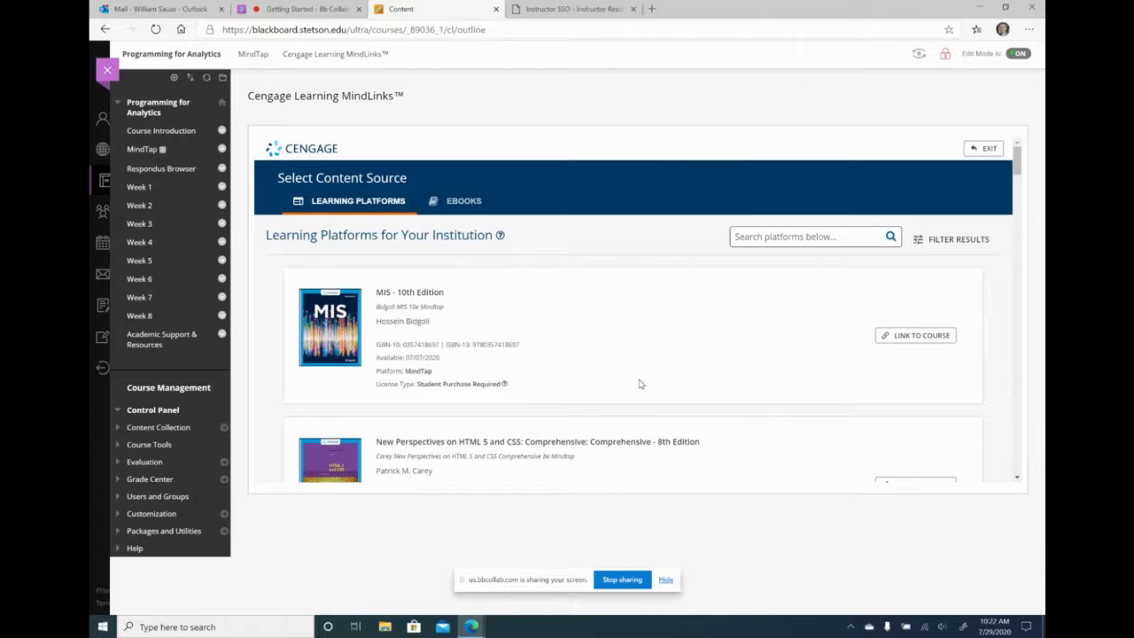
scroll(641, 384, "down", 3)
scroll(640, 383, "up", 1)
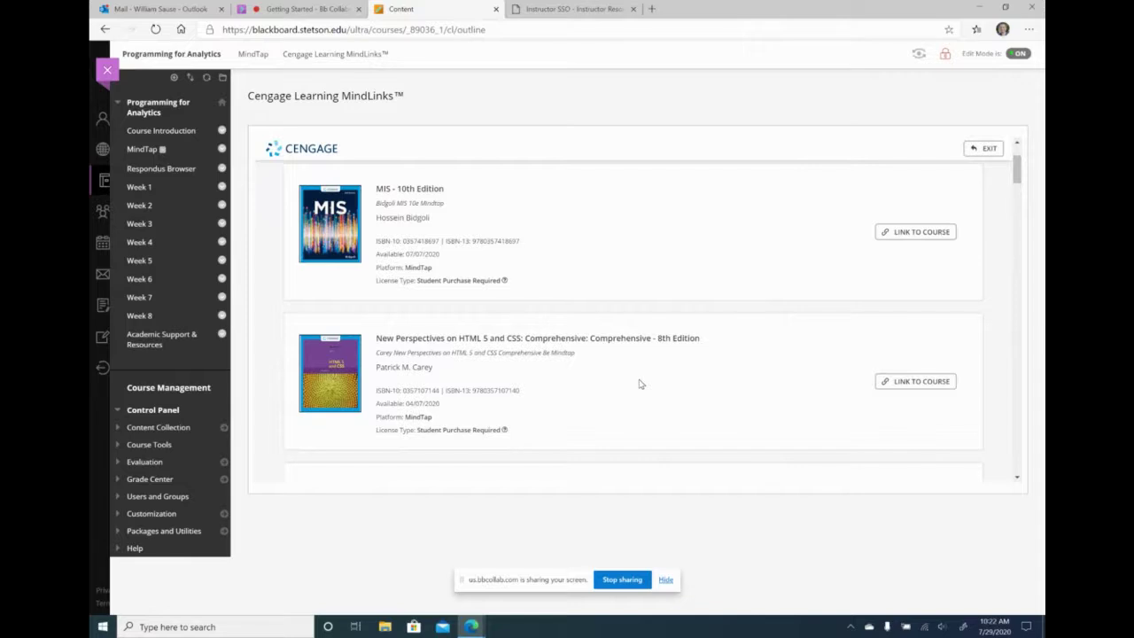
scroll(579, 342, "down", 5)
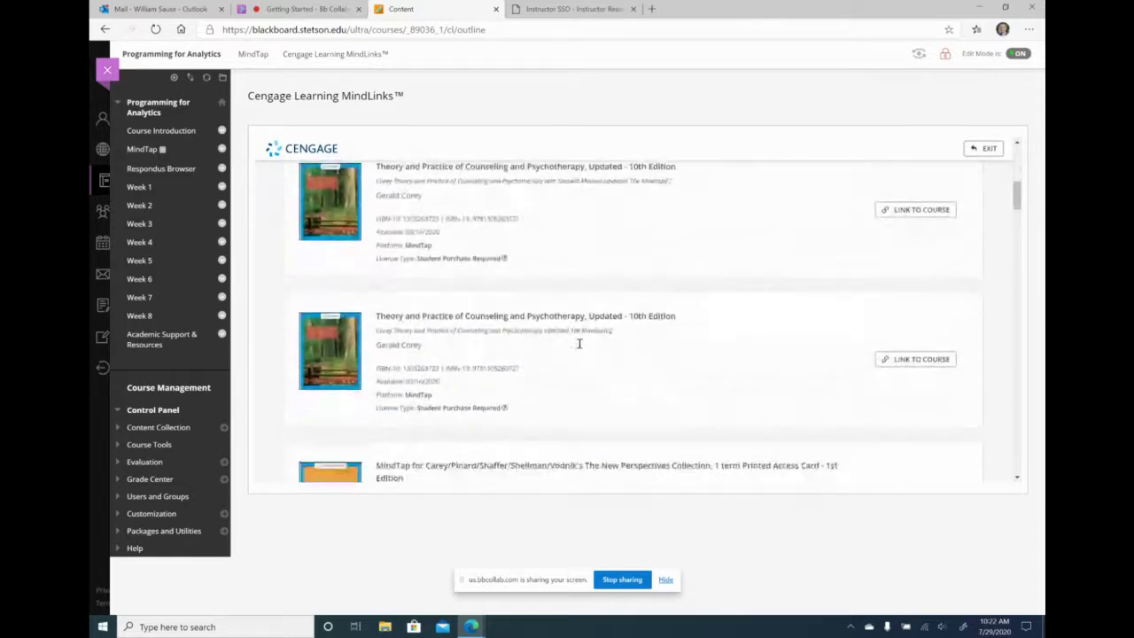
scroll(579, 343, "down", 6)
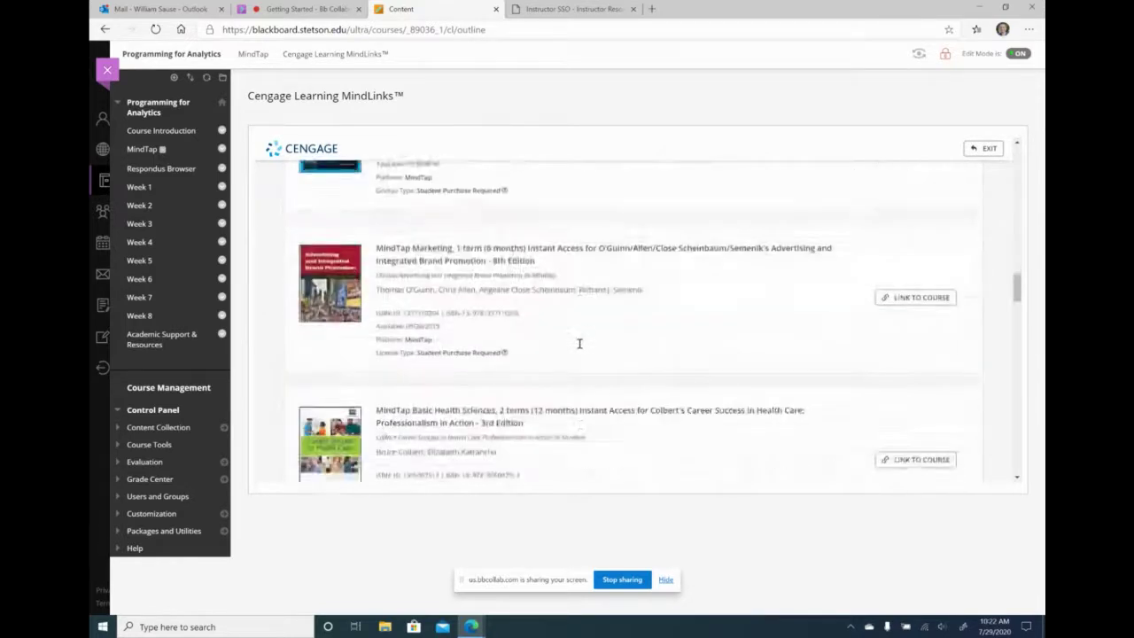
scroll(579, 343, "down", 6)
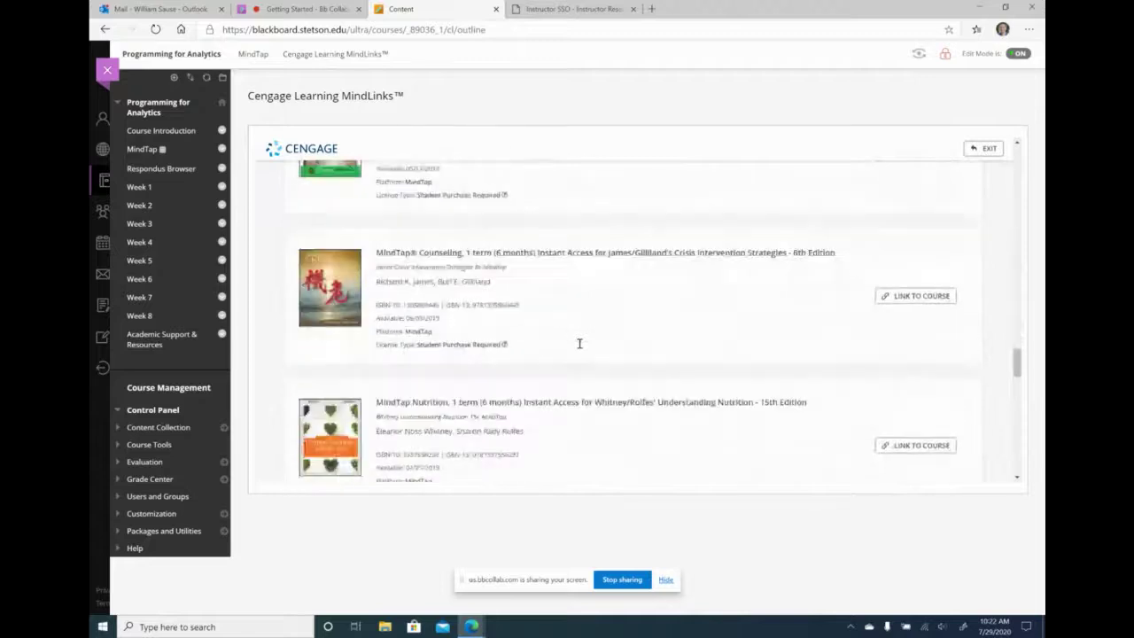
scroll(580, 343, "down", 6)
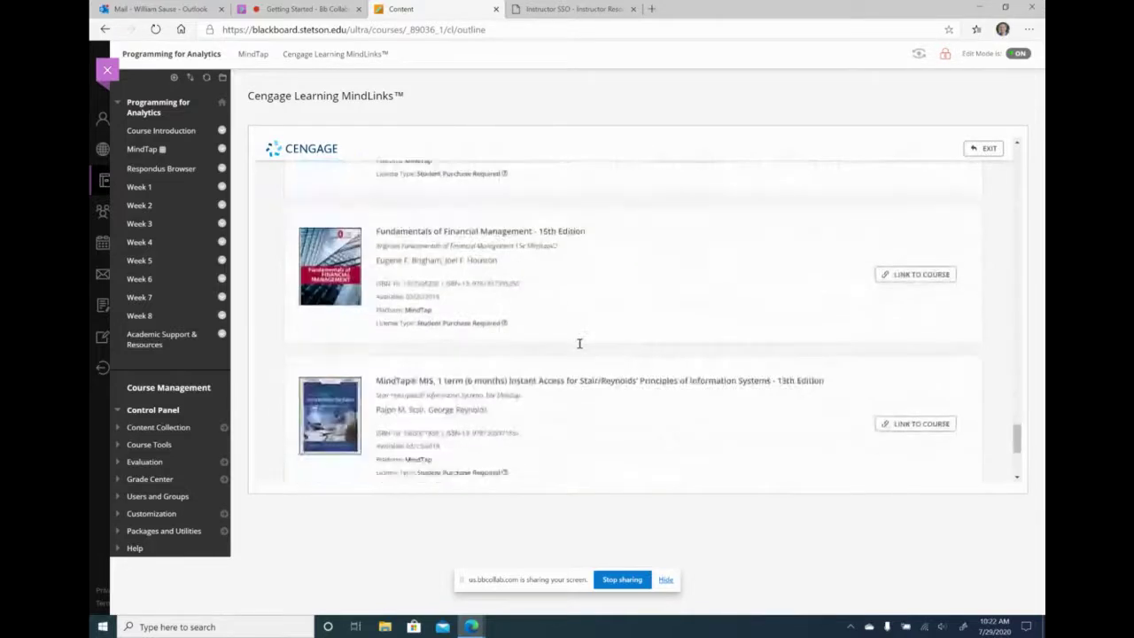
scroll(579, 343, "down", 2)
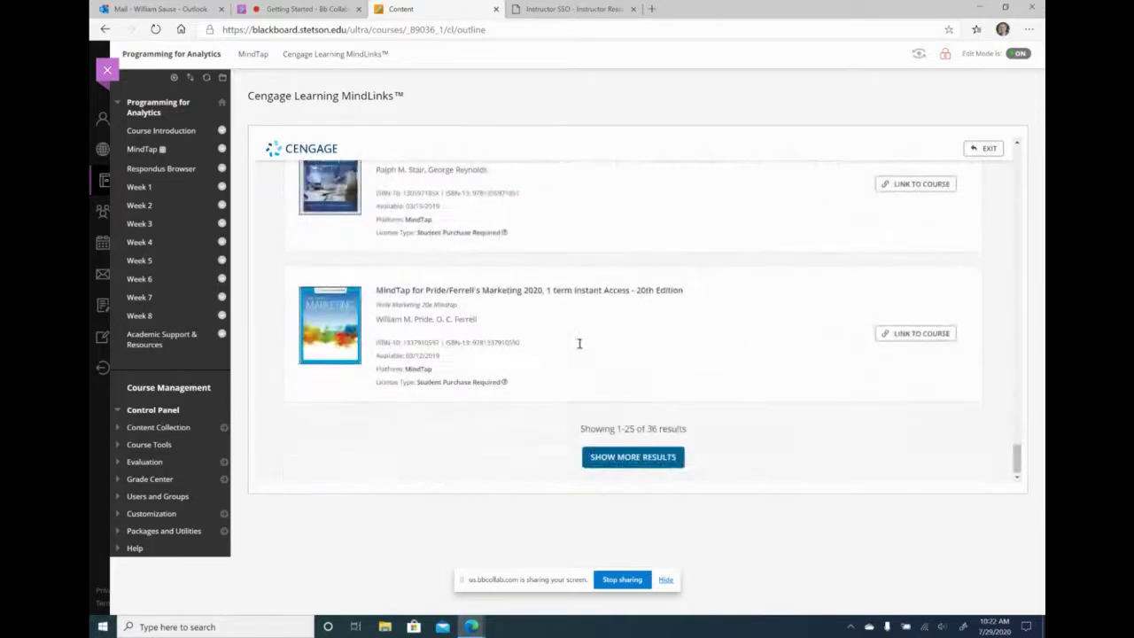
- Load more results and link Lambert's Fundamentals of Python title to the course
left_click(629, 457)
scroll(616, 420, "down", 10)
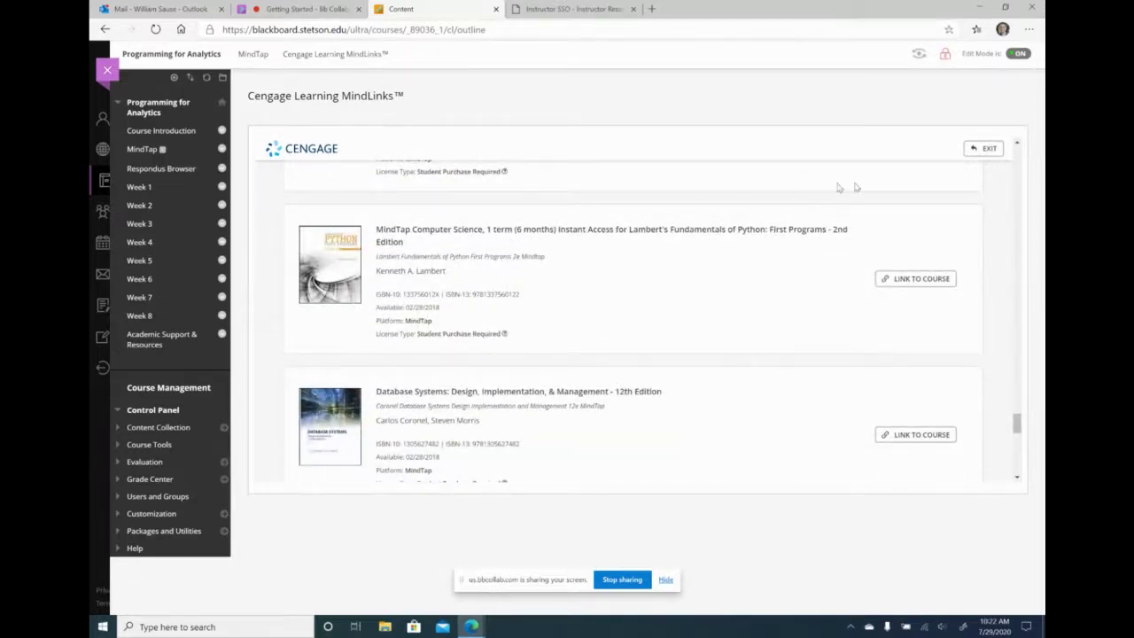
left_click(905, 280)
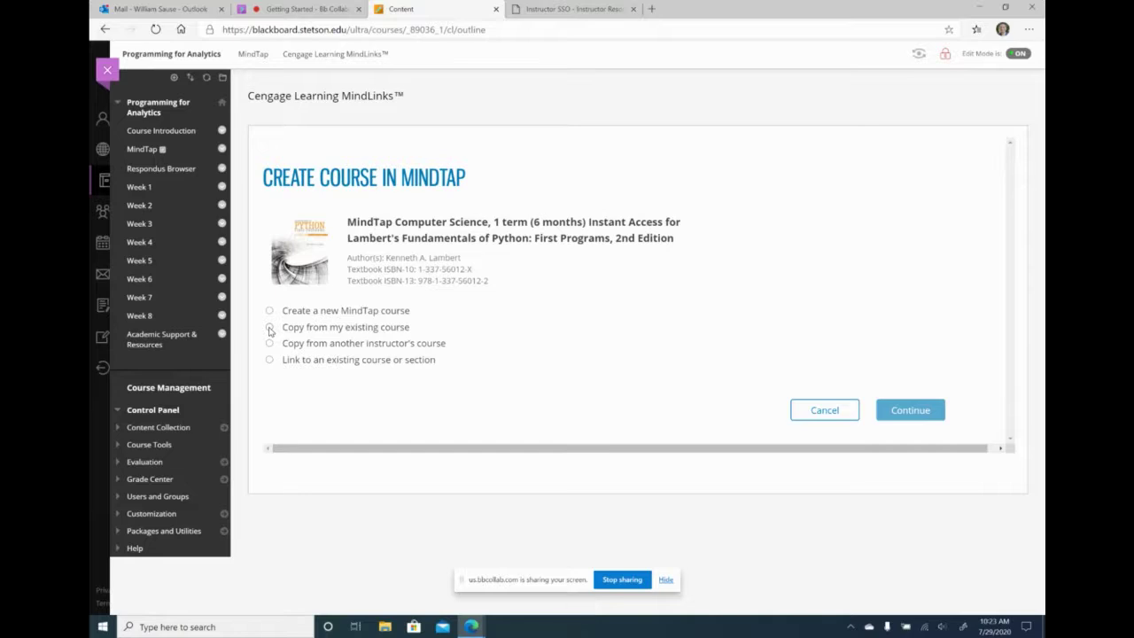
- Copy from the existing BSAN 300 Fall 2020 MASTER course, checking it on the Cengage dashboard
left_click(271, 328)
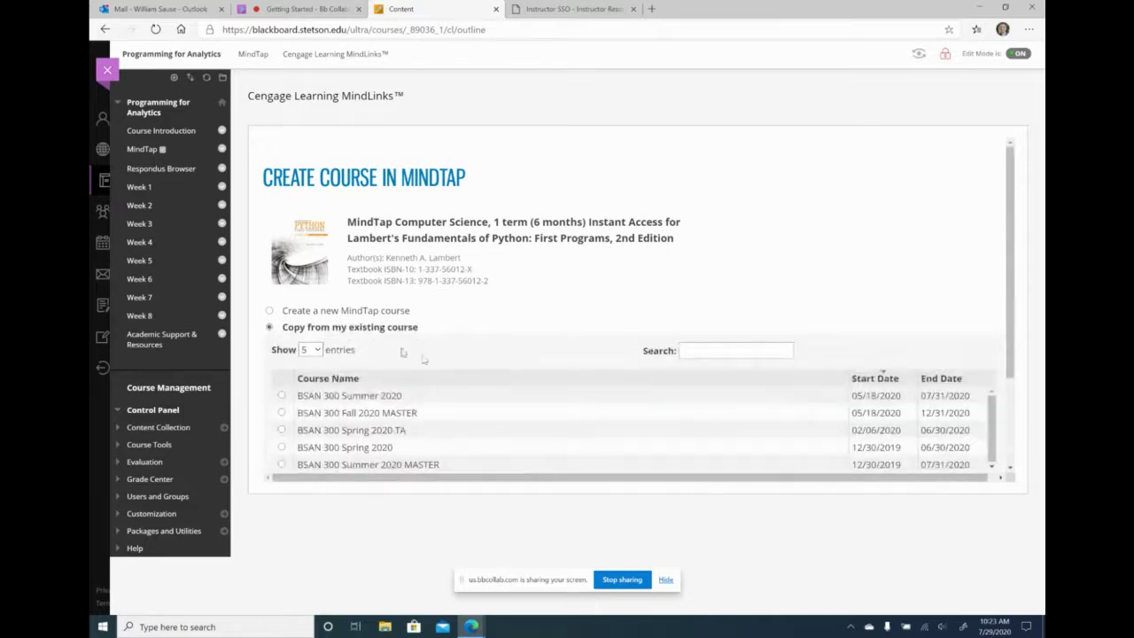
scroll(458, 373, "down", 3)
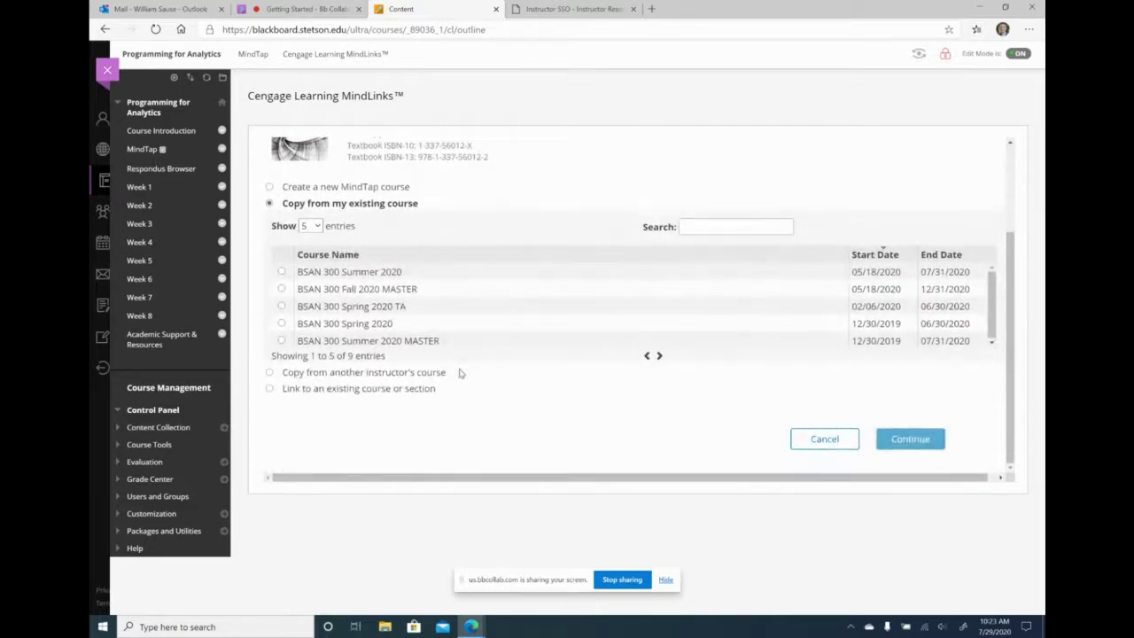
left_click(282, 290)
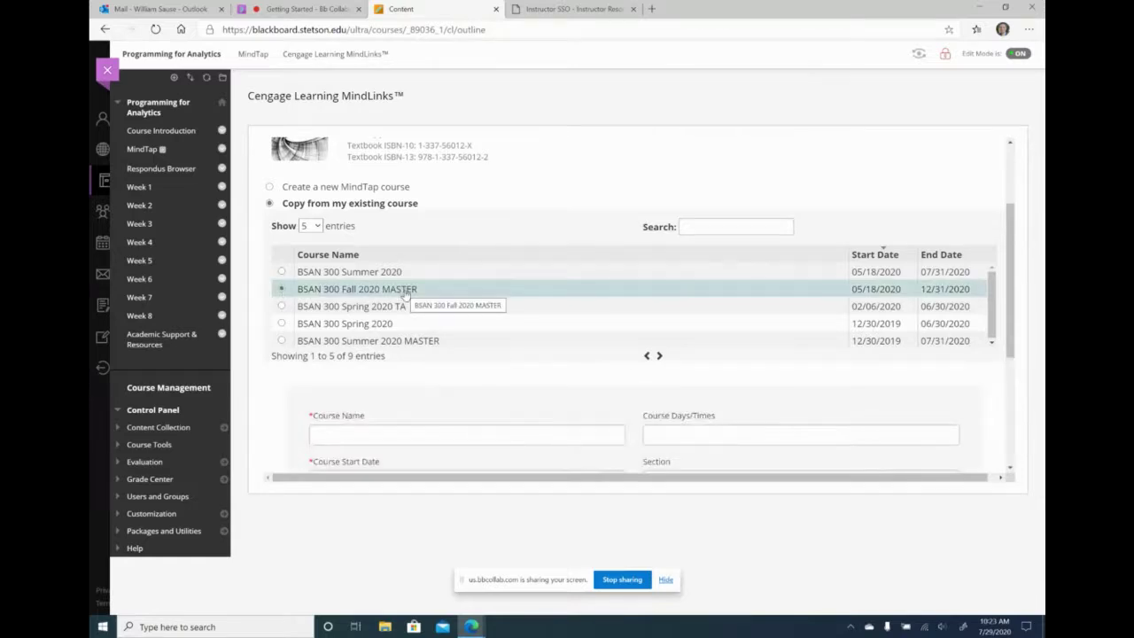
key("ctrl+Tab")
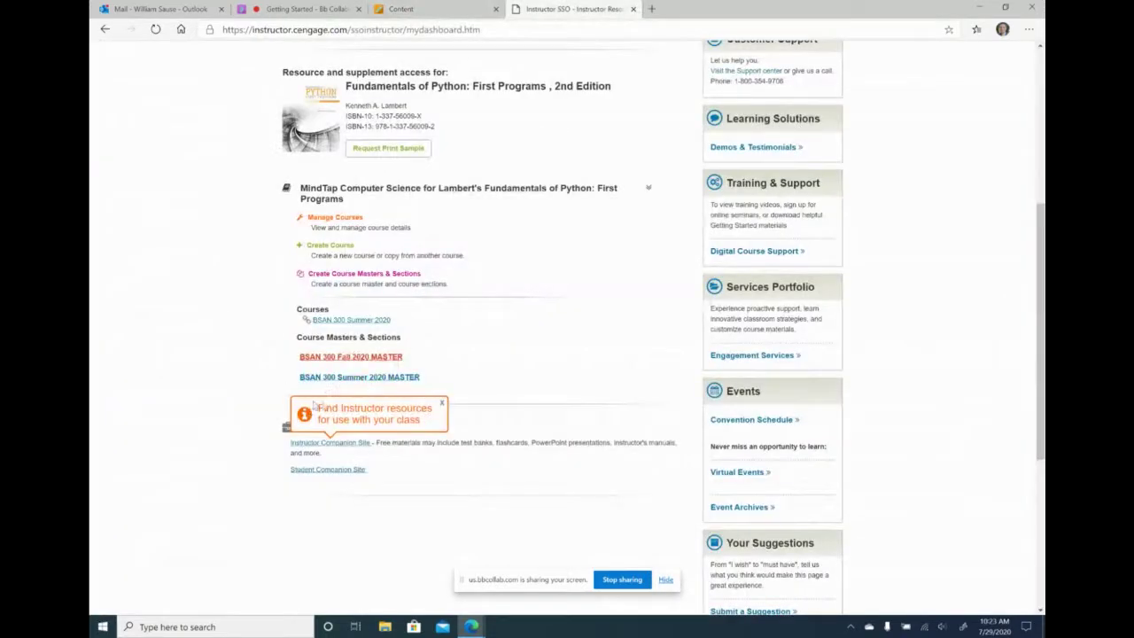
left_click(427, 11)
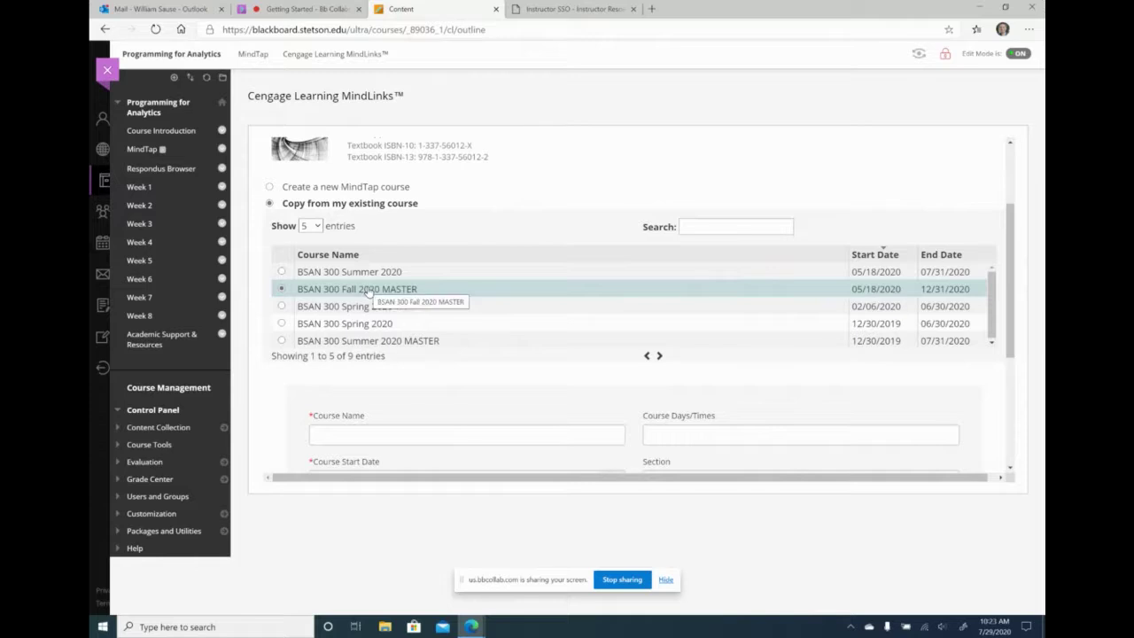
- Enter 'BSAN 300 Fall 2020' as the new MindTap course name
scroll(434, 354, "down", 2)
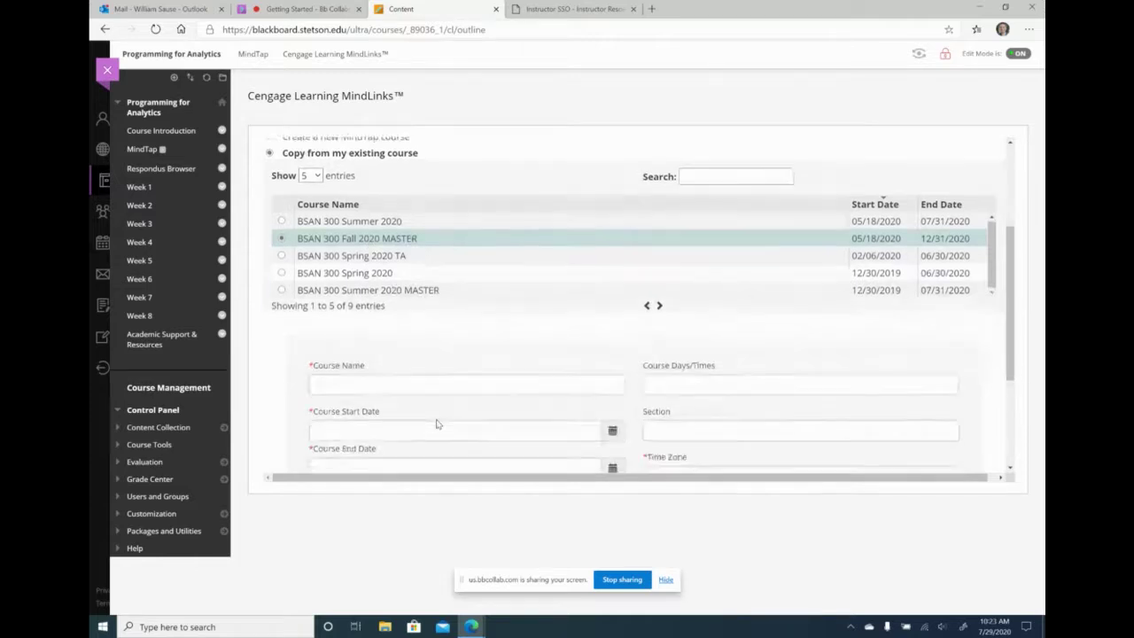
left_click(420, 285)
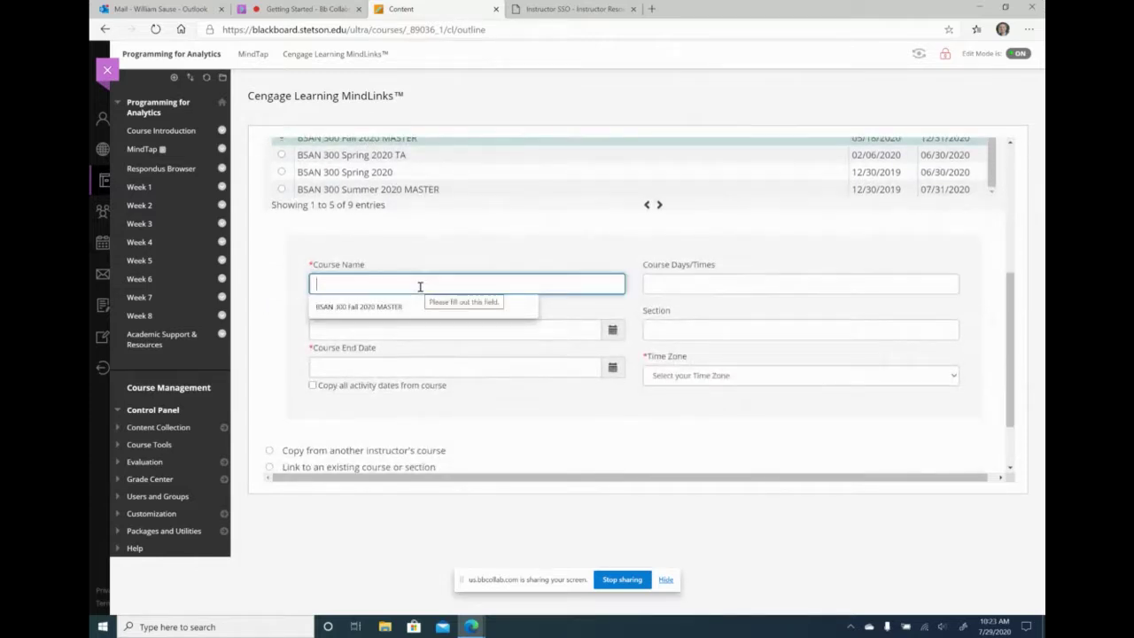
type("BSAN 300")
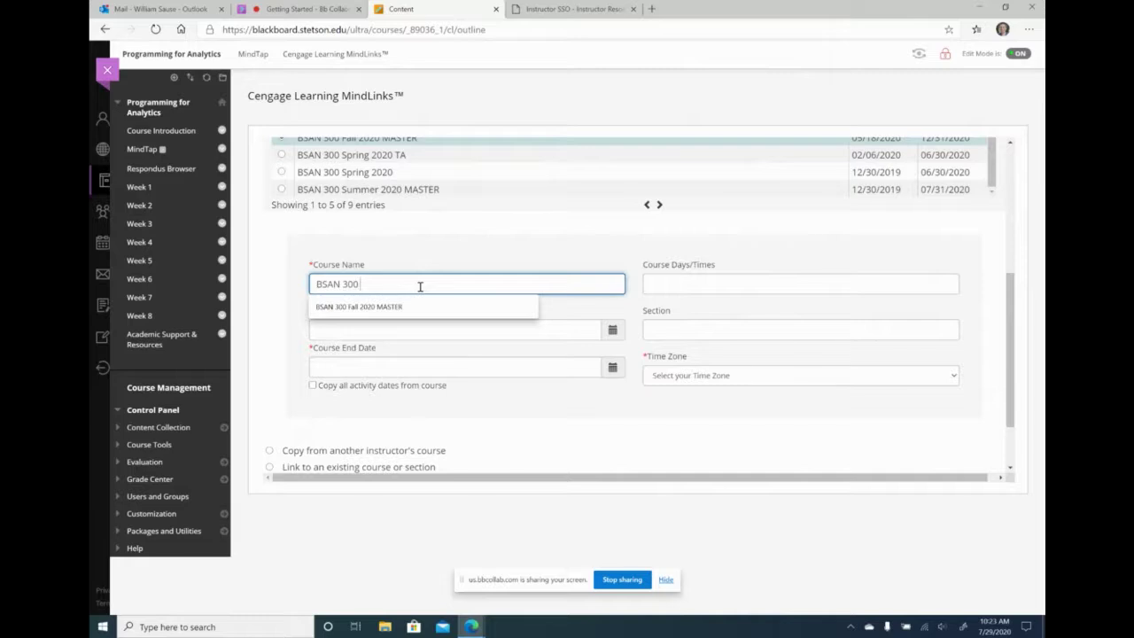
type(" Fall 2020")
left_click(433, 272)
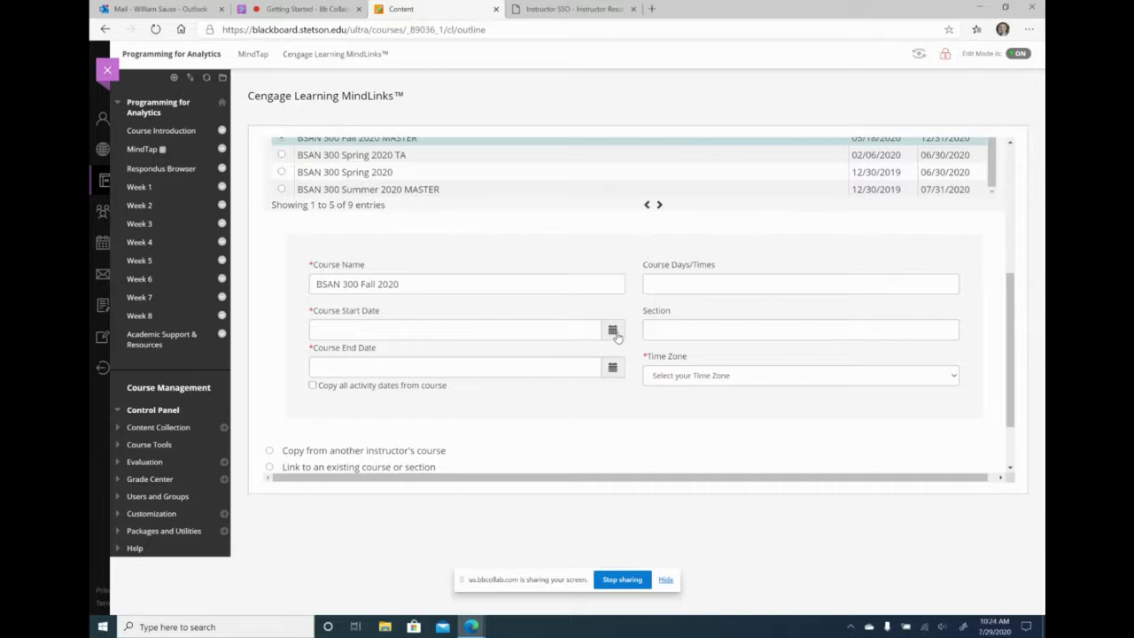
- Set the course start date to 08/14/2020 and the end date to 12/31/2020
left_click(613, 332)
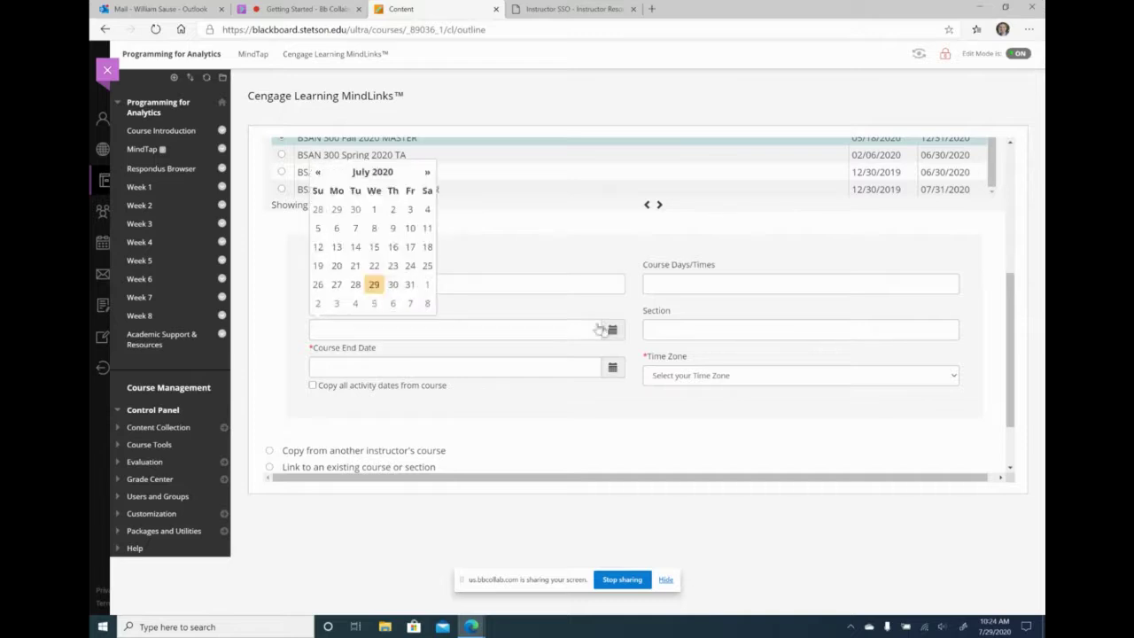
left_click(427, 172)
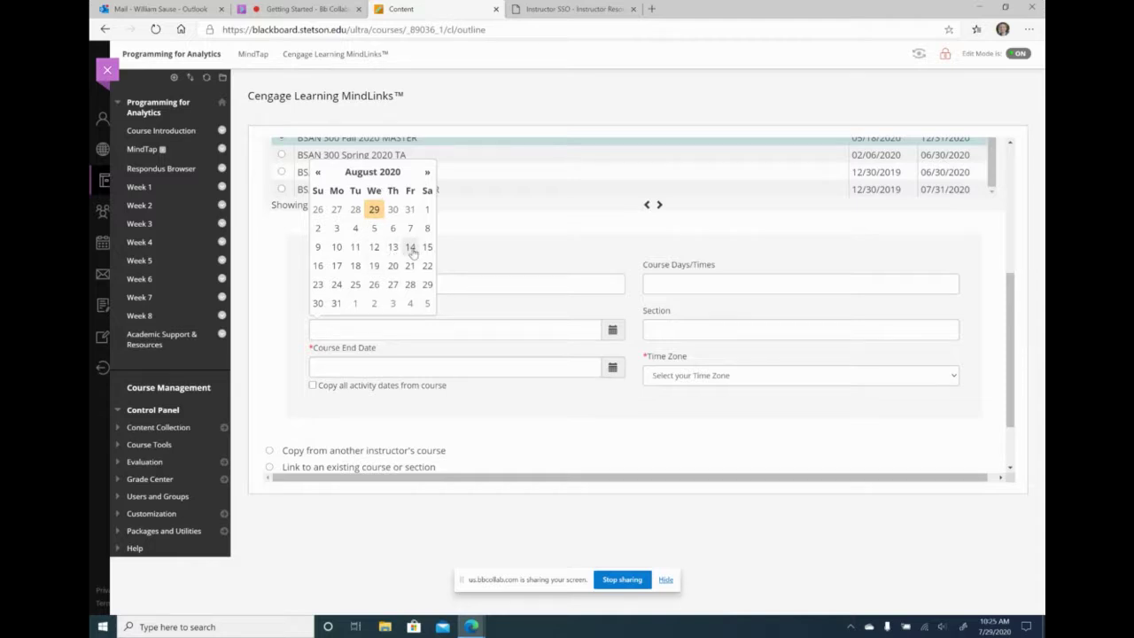
left_click(410, 248)
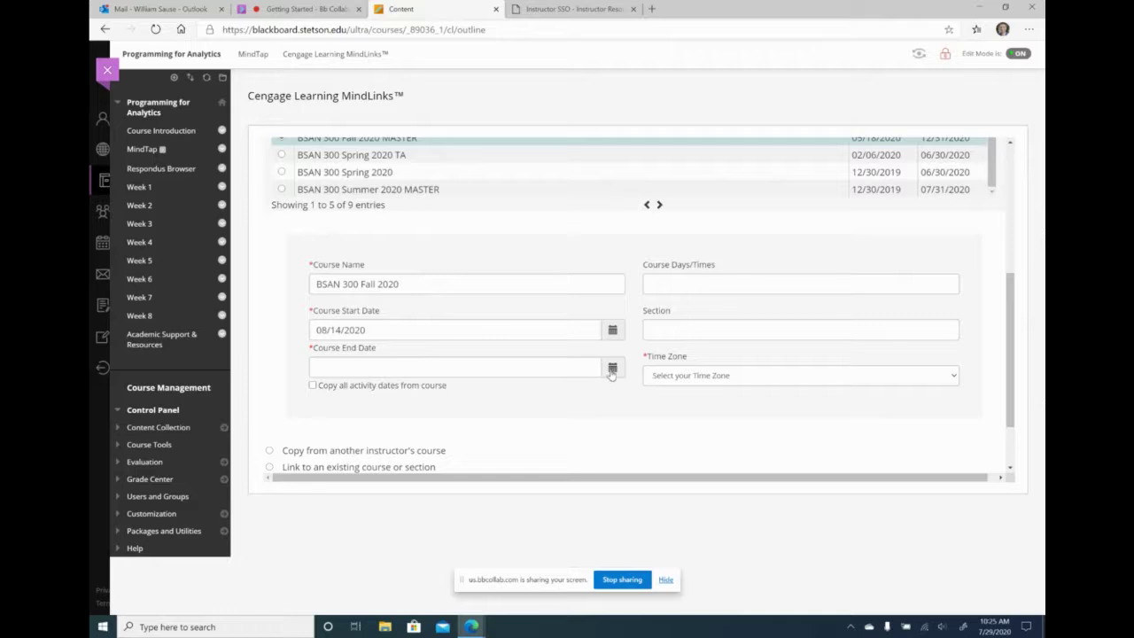
left_click(611, 368)
left_click(428, 210)
left_click(427, 211)
left_click(428, 211)
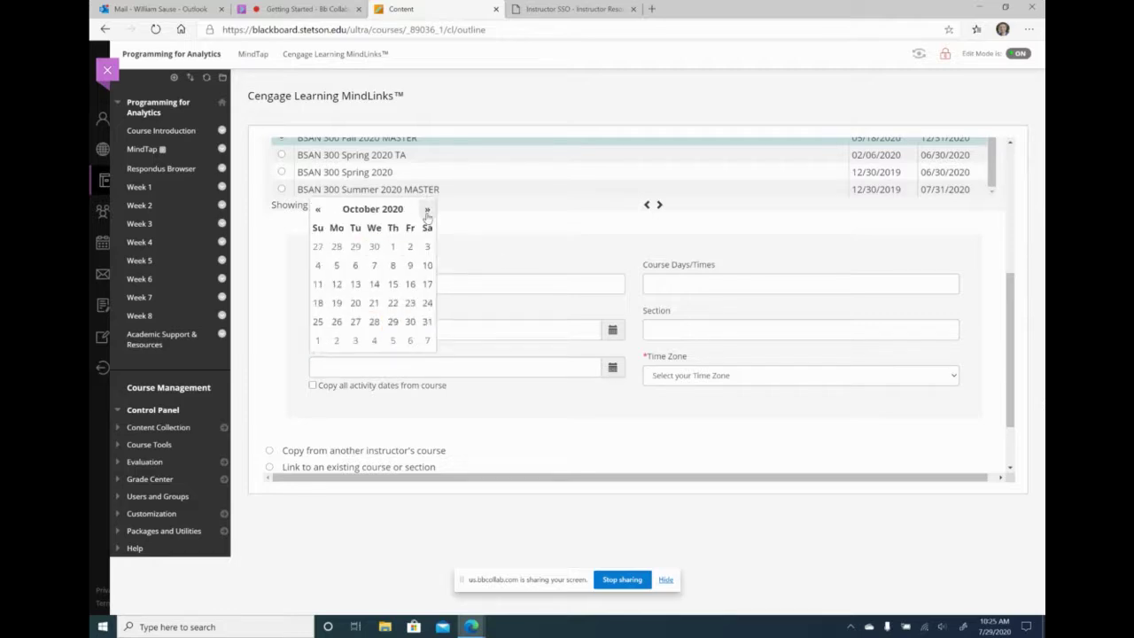
left_click(427, 211)
left_click(427, 210)
left_click(427, 211)
left_click(316, 209)
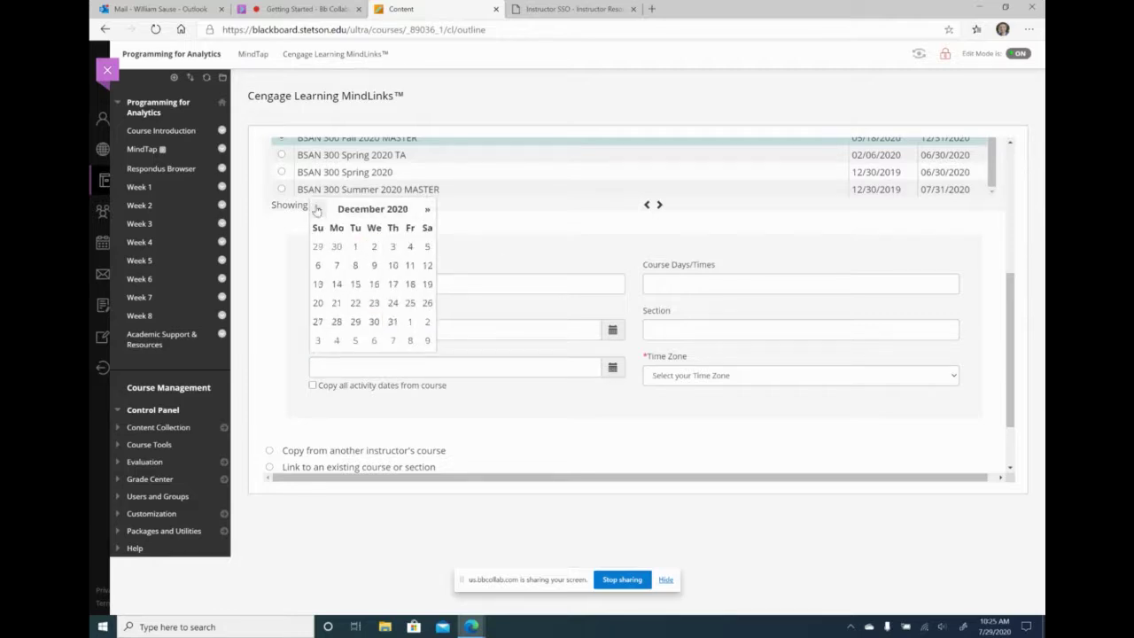
left_click(392, 321)
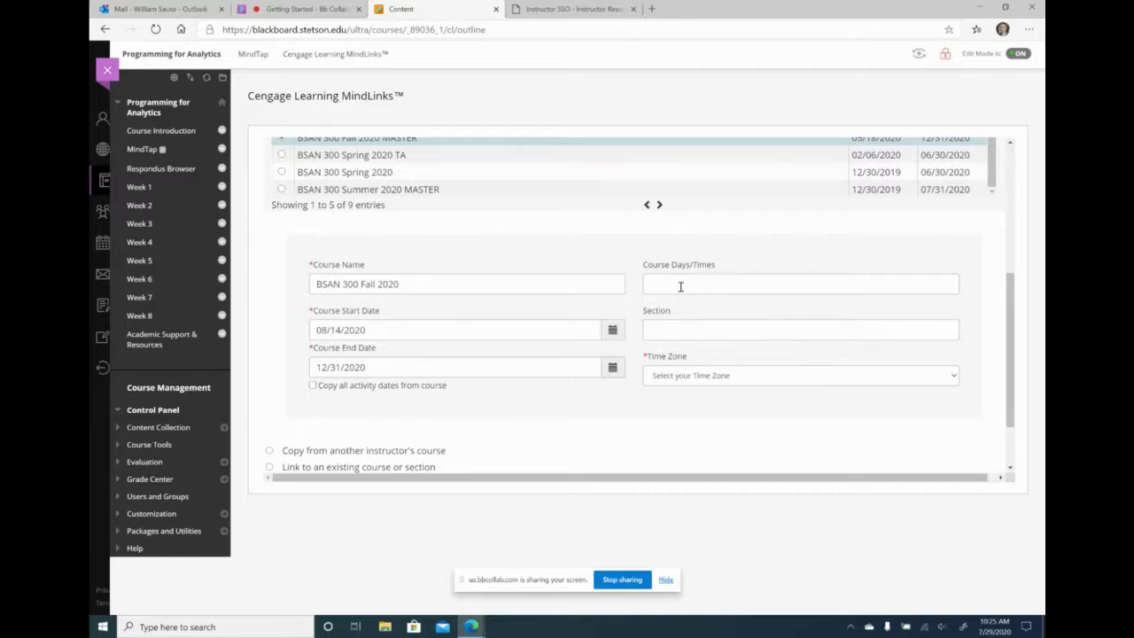
- Choose (GMT-05:00) Eastern Time (US & Canada) as the course time zone
left_click(716, 379)
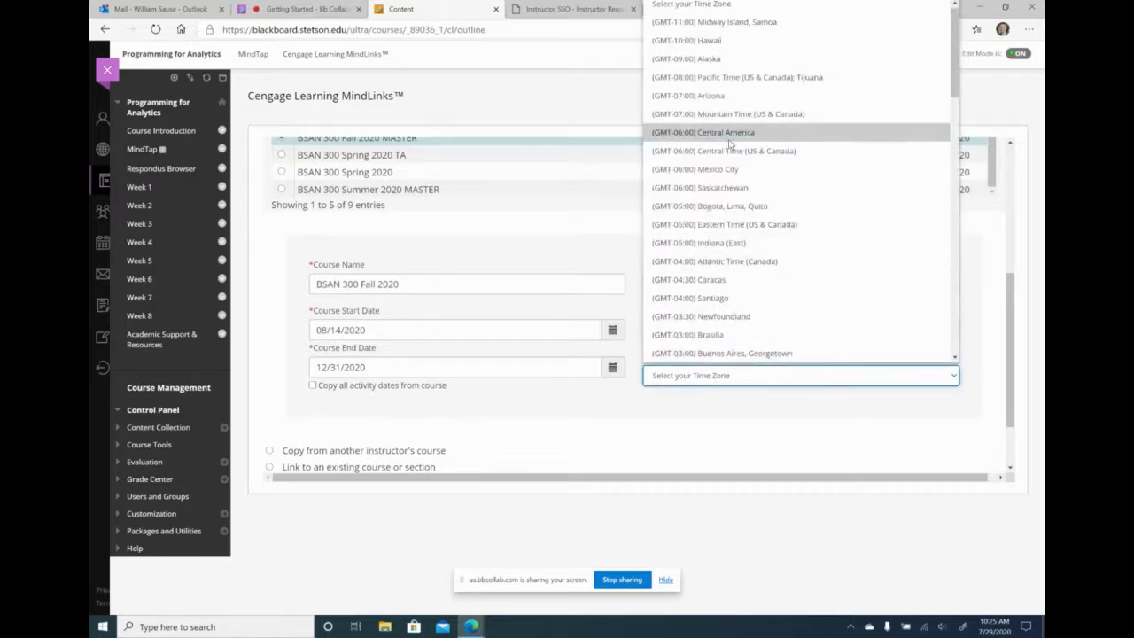
scroll(725, 150, "down", 3)
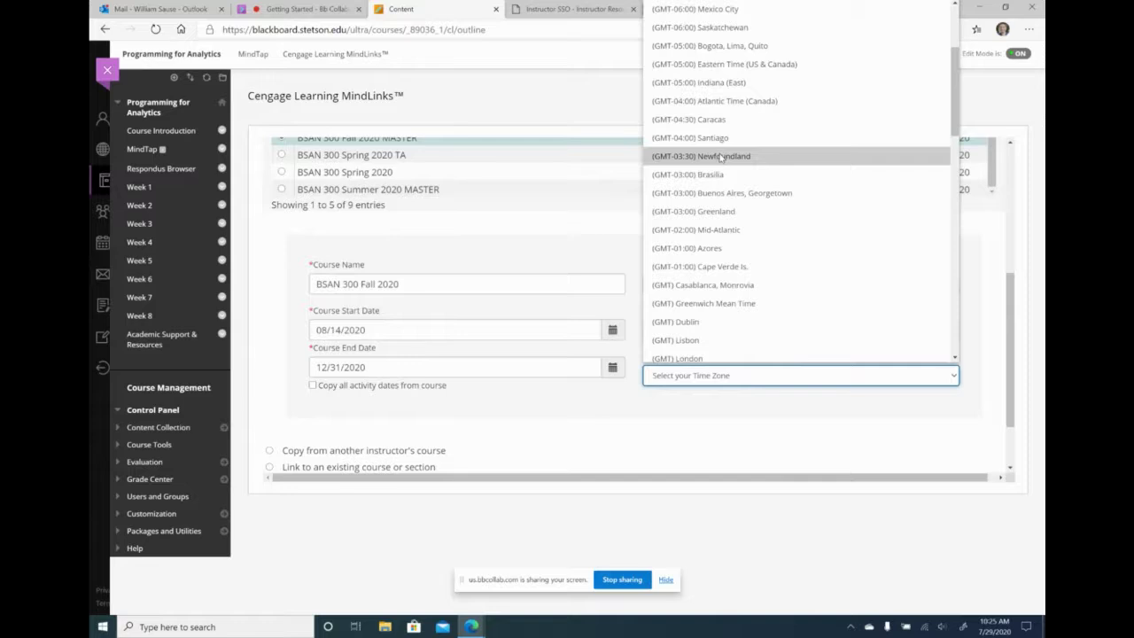
scroll(722, 157, "down", 1)
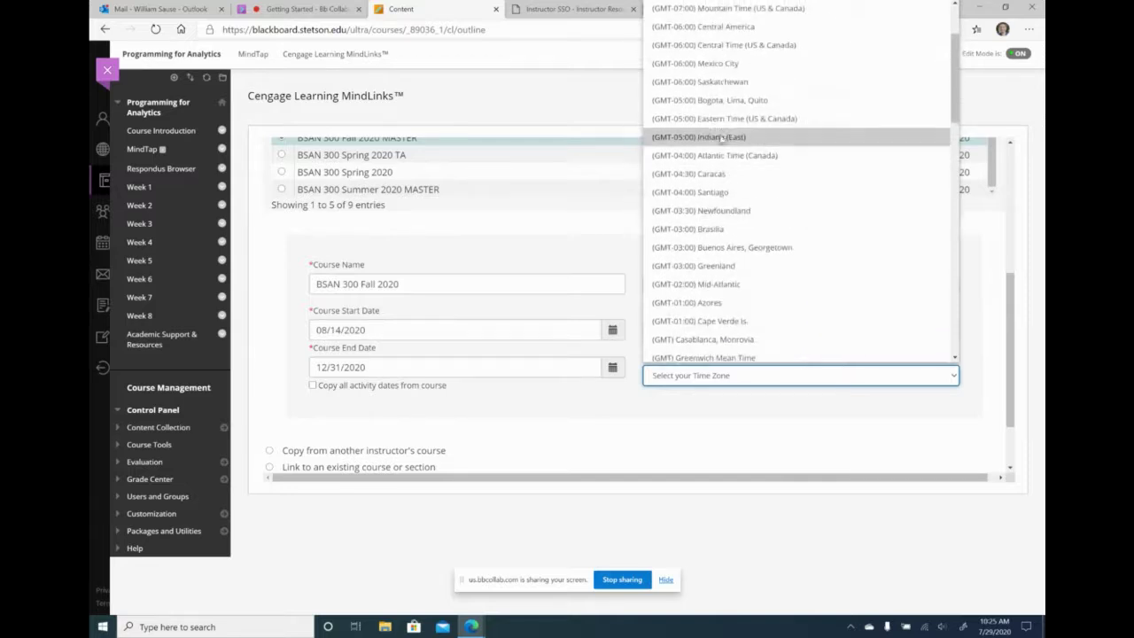
left_click(722, 122)
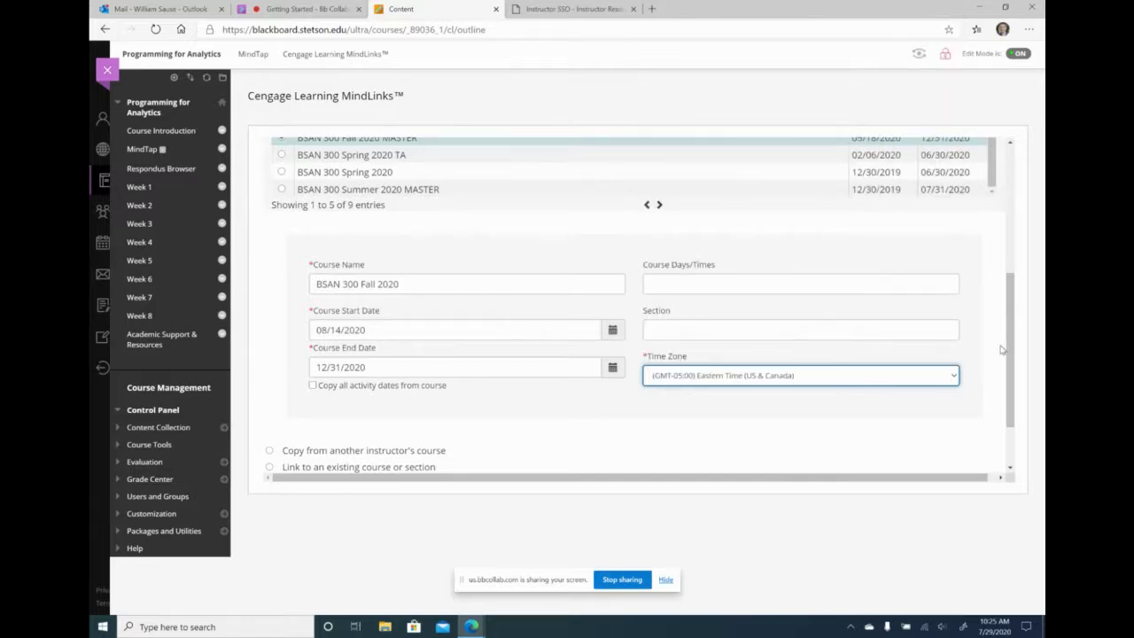
left_click_drag(1009, 352, 983, 413)
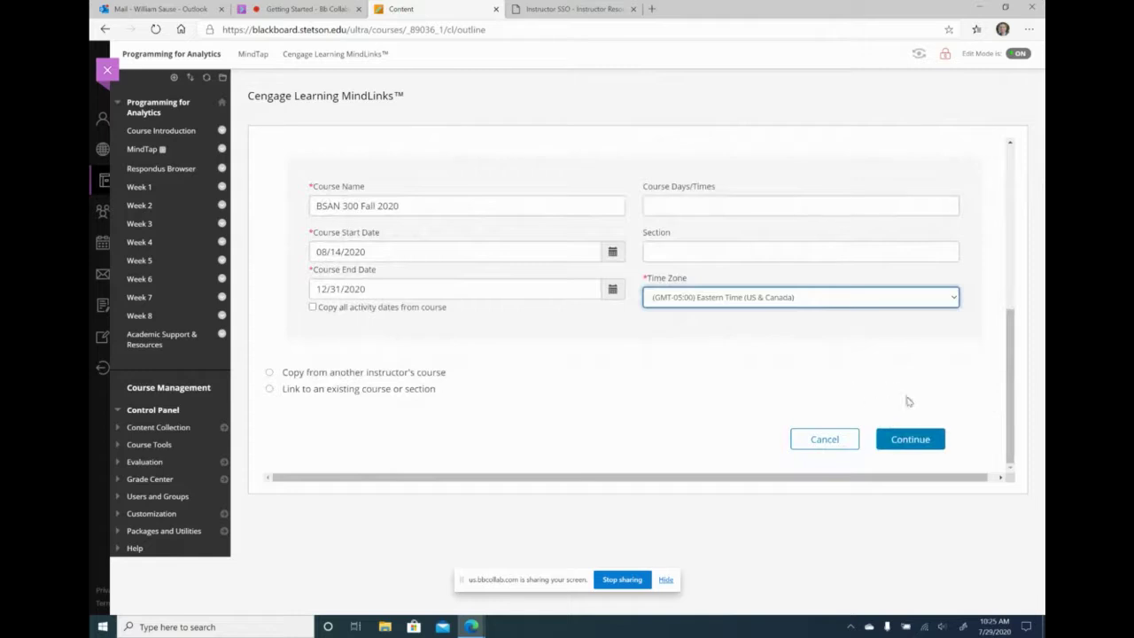
- Submit the course details with individual activity score syncing and add the BSAN 300 Fall 2020 link
left_click(911, 438)
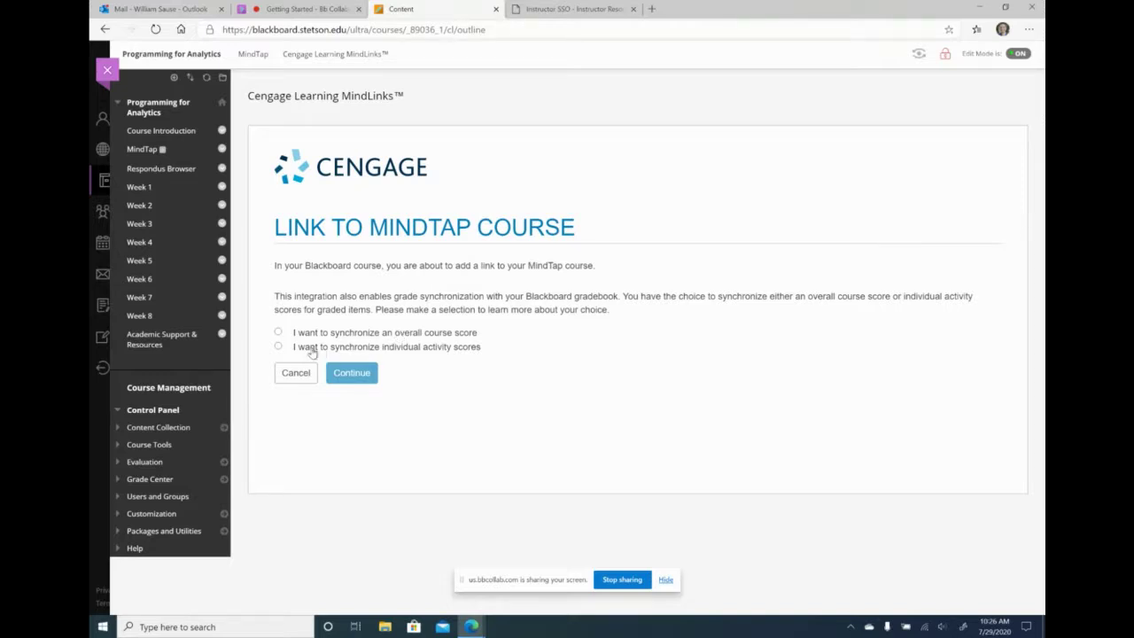
left_click(279, 348)
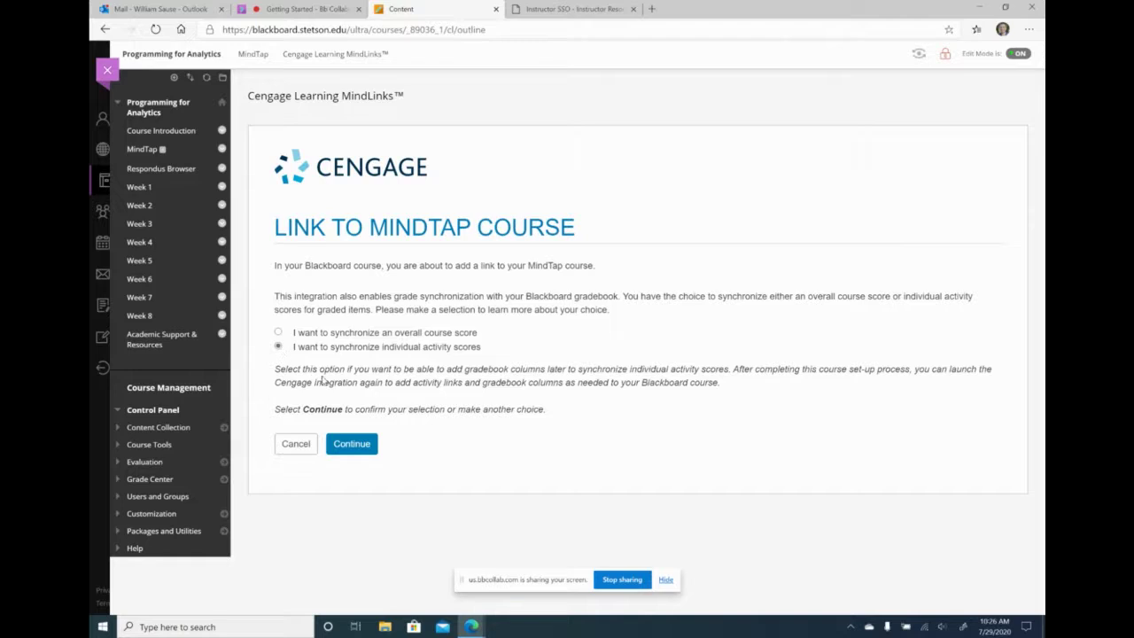
left_click(351, 448)
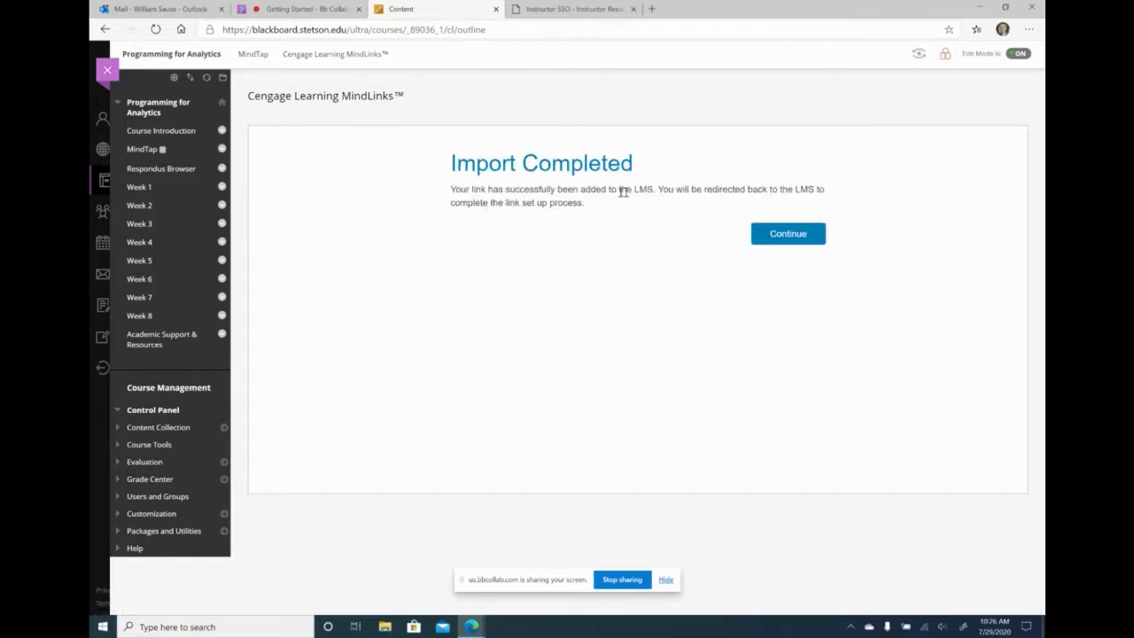
left_click(796, 239)
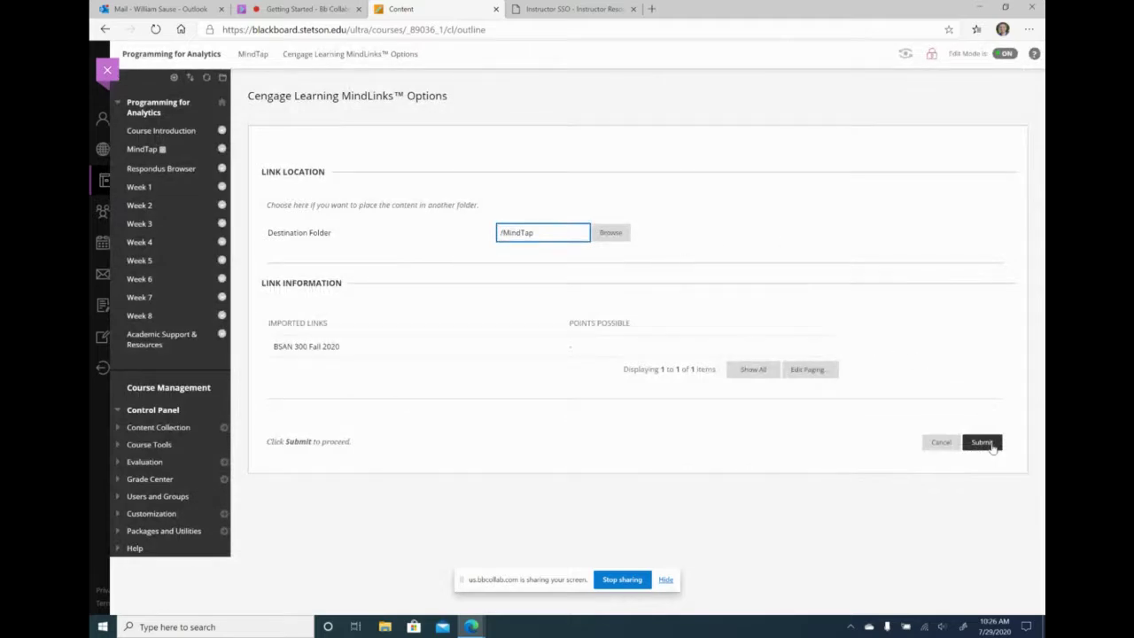
left_click(991, 446)
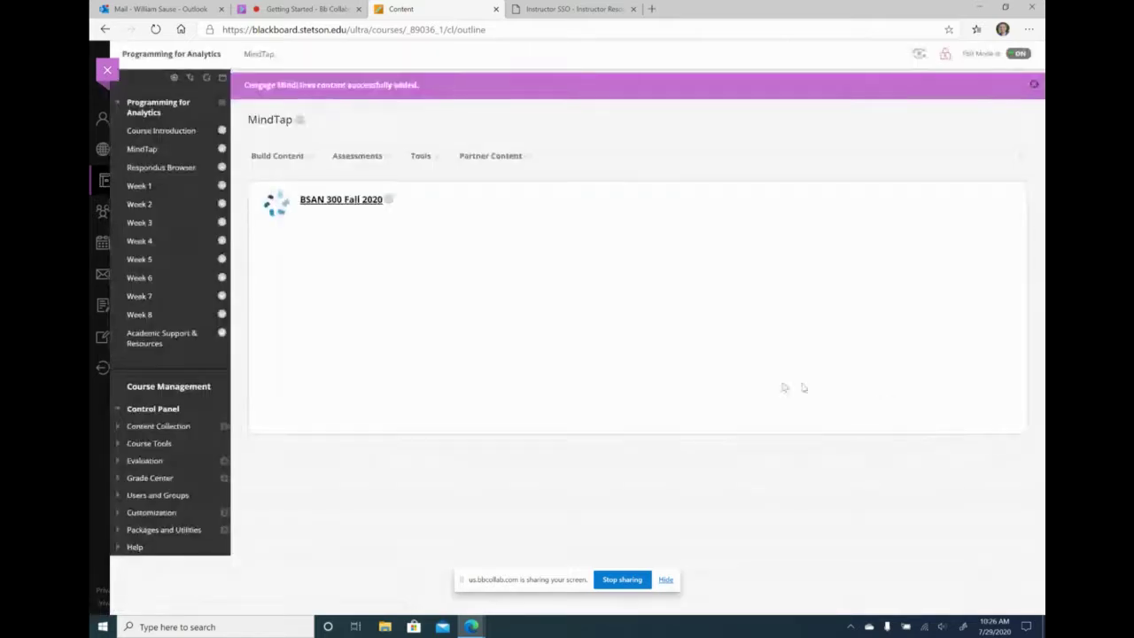
- Reload the Cengage instructor dashboard, then sign out of the instructor account
left_click(358, 209)
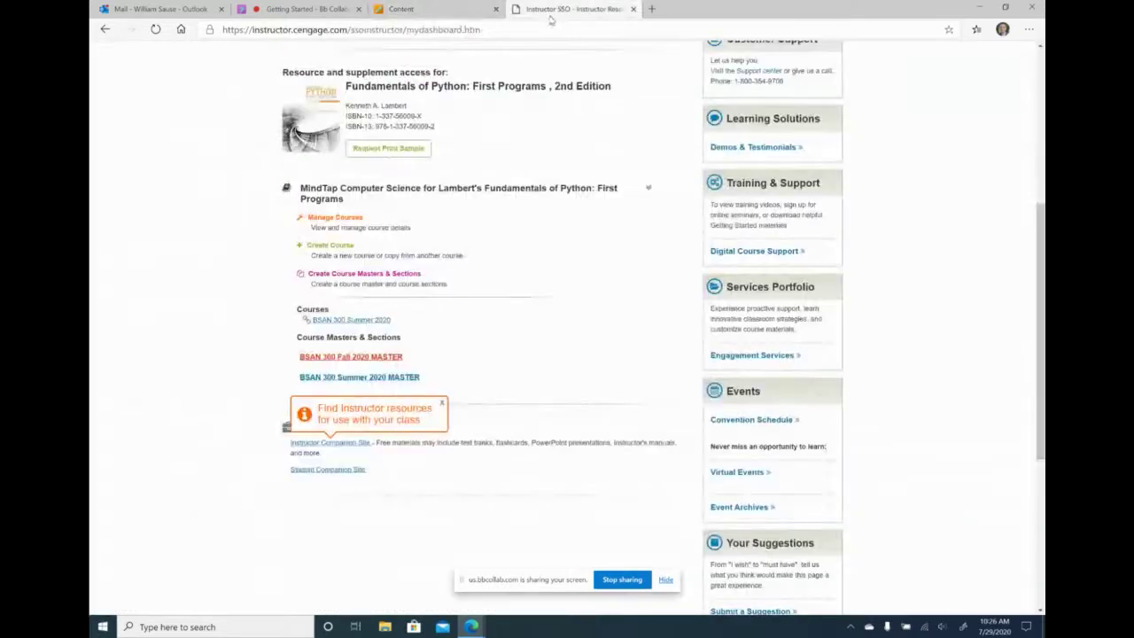
scroll(496, 255, "up", 3)
scroll(165, 45, "down", 1)
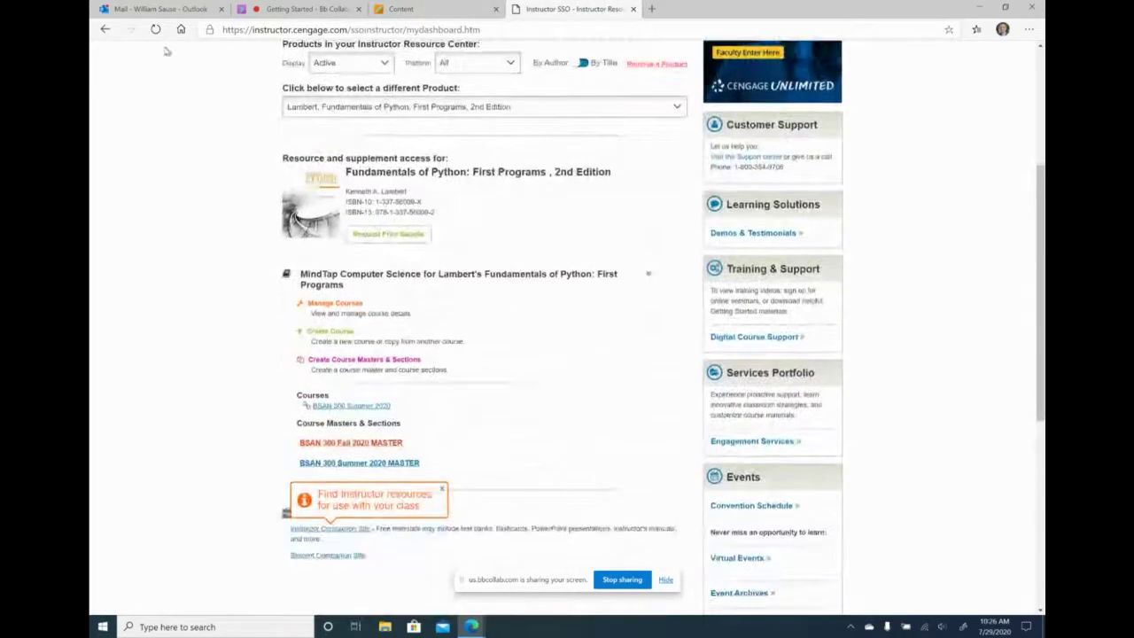
left_click(155, 30)
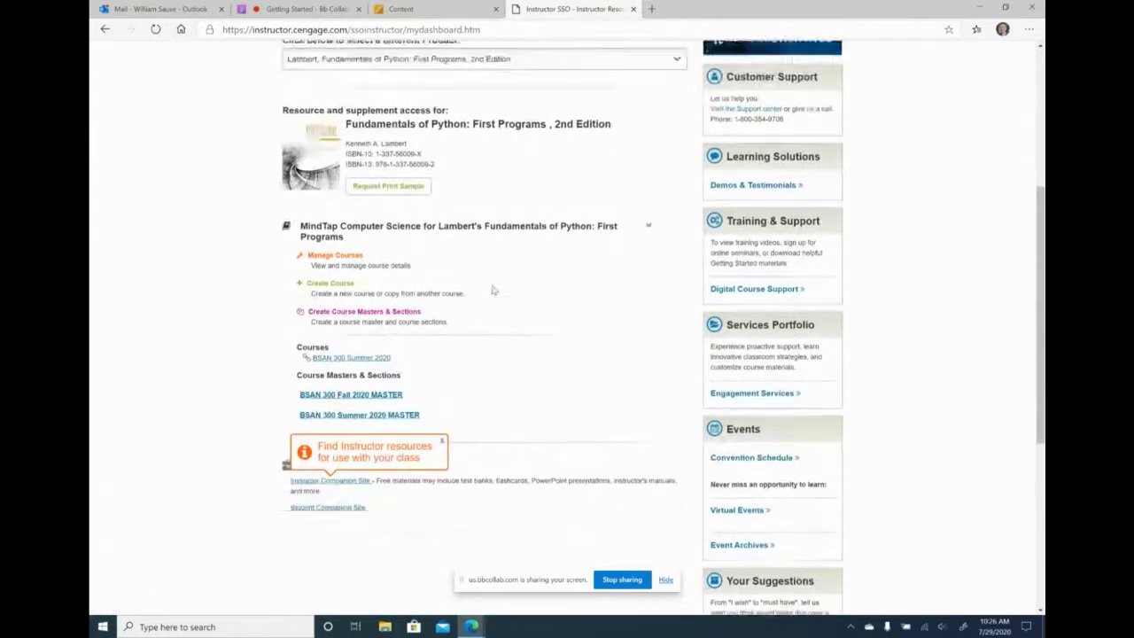
scroll(492, 283, "down", 3)
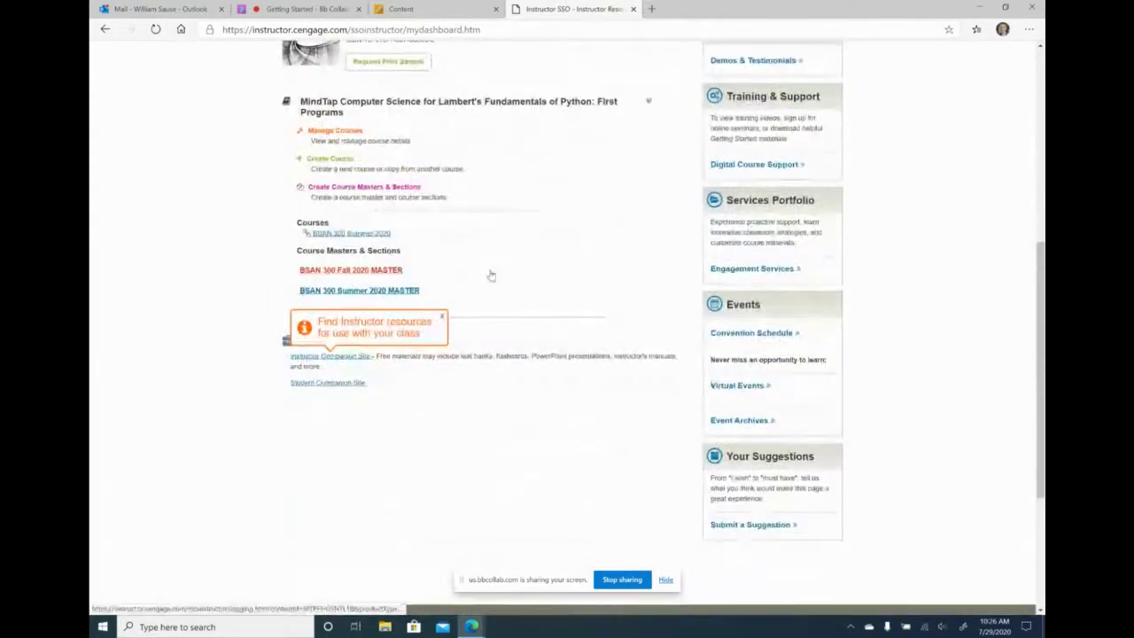
scroll(492, 274, "up", 5)
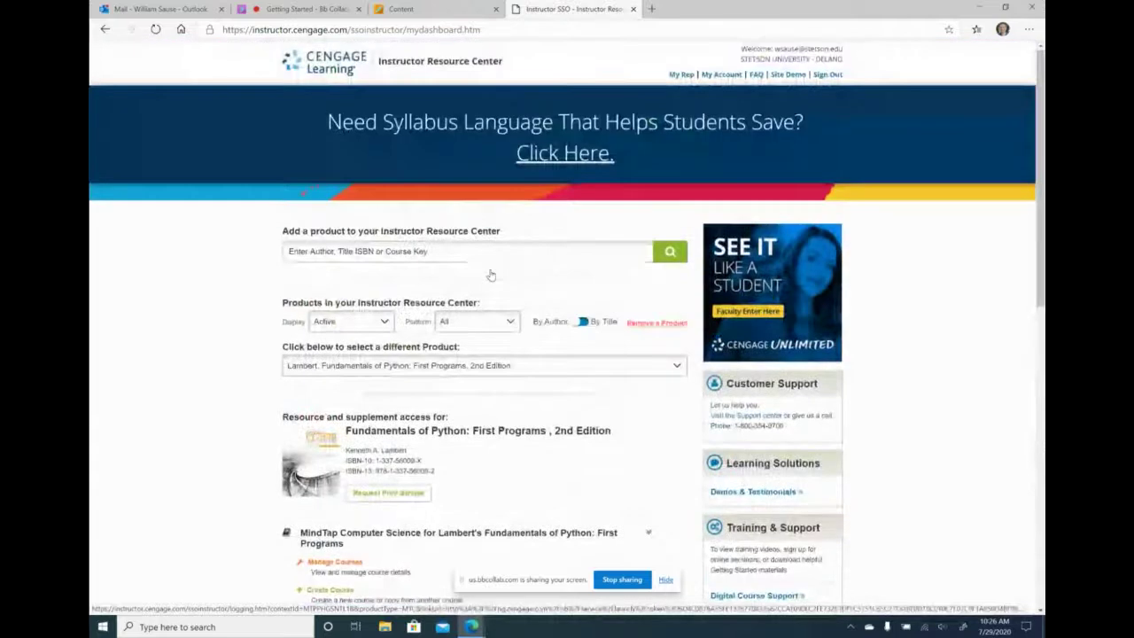
left_click(826, 76)
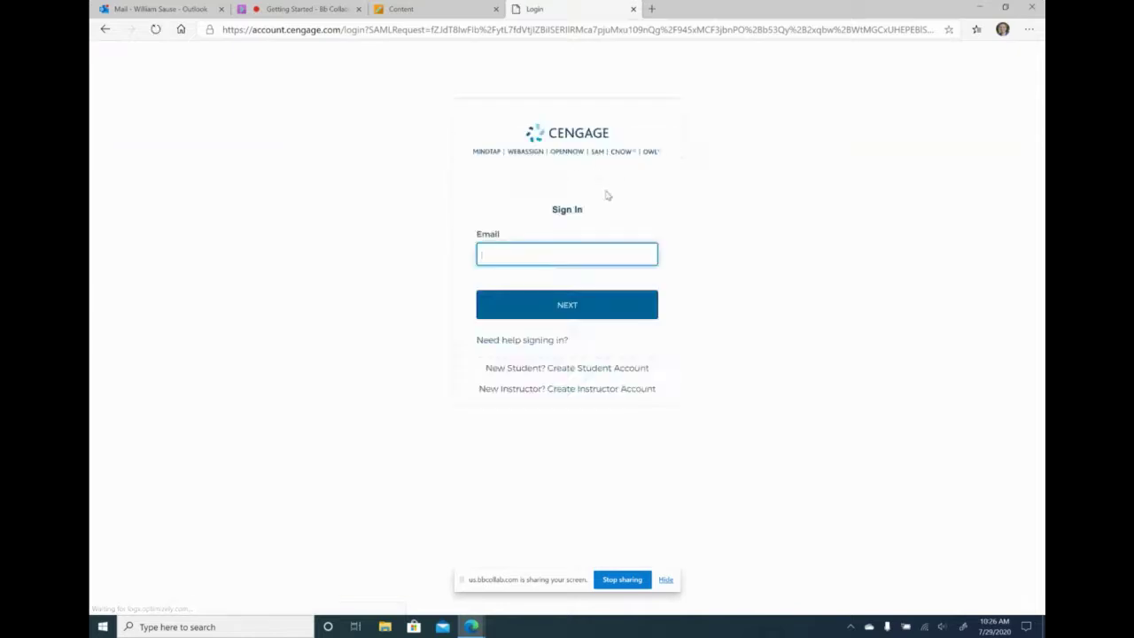
- Sign back in with the instructor's e-mail and scroll down to the Courses list
left_click(556, 248)
left_click(552, 274)
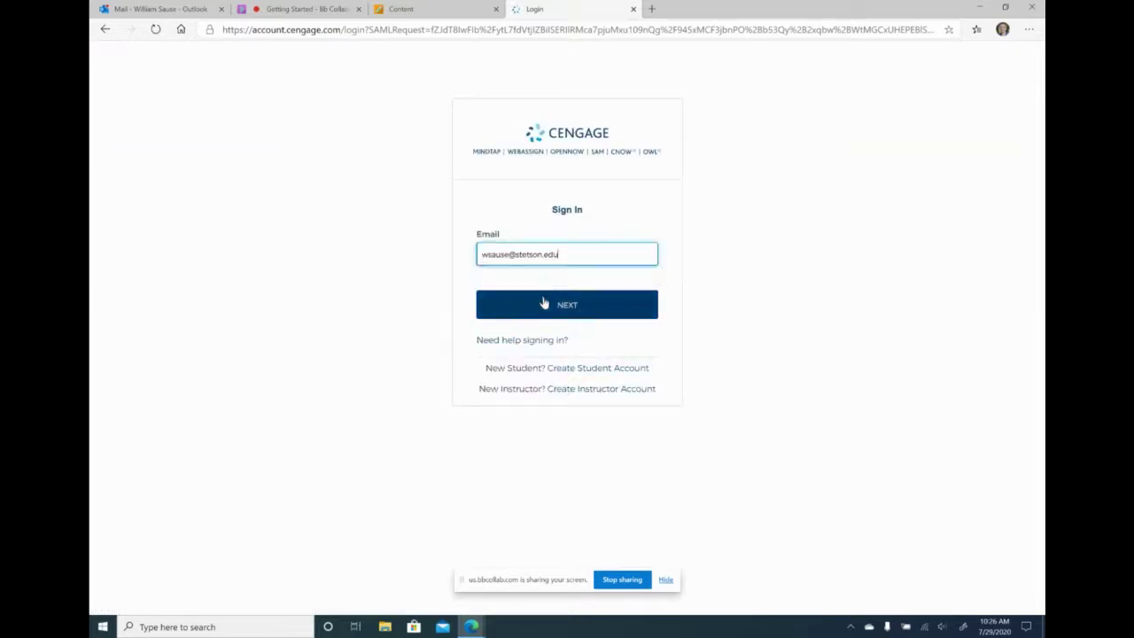
left_click(545, 306)
left_click(547, 348)
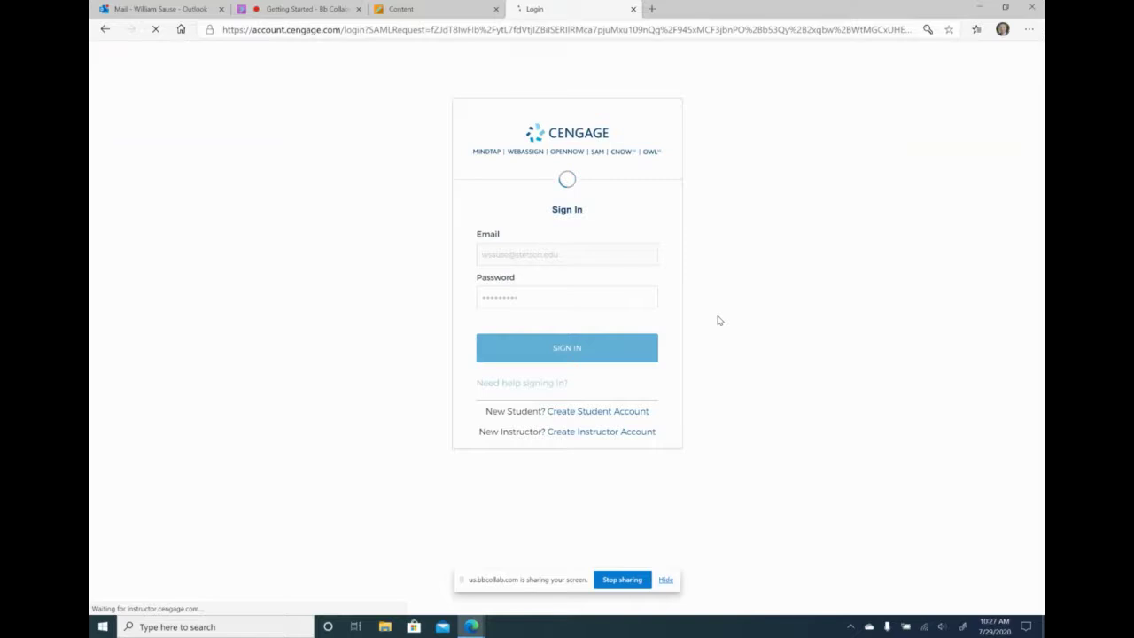
scroll(720, 320, "down", 2)
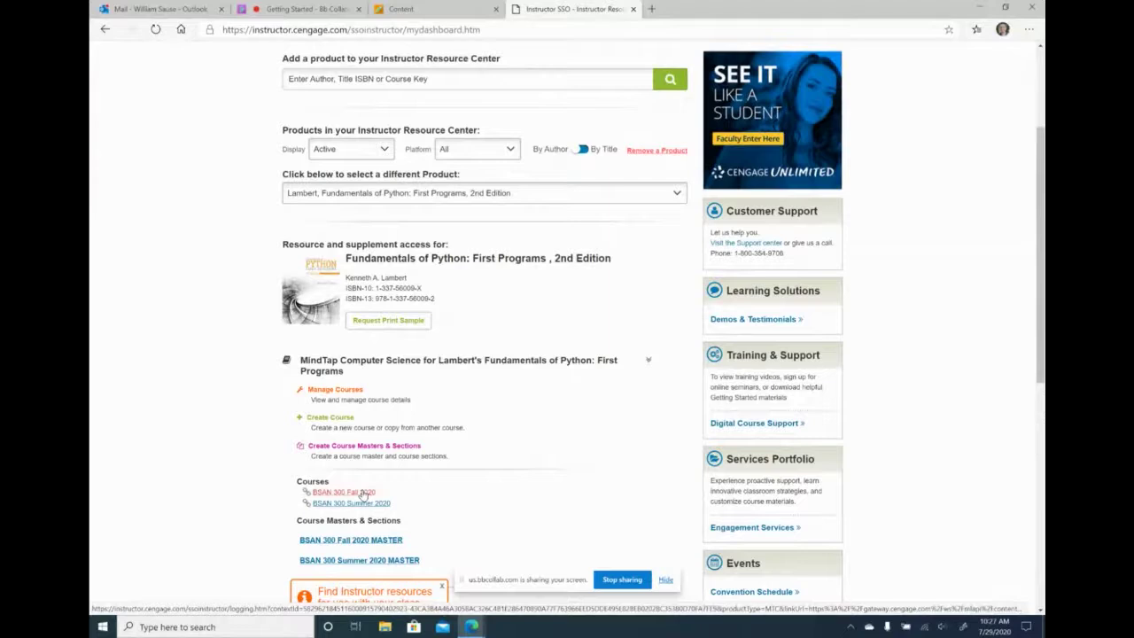
- Check BSAN 300 Fall 2020 on the Cengage dashboard, then return to the Blackboard MindTap folder
left_click(365, 496)
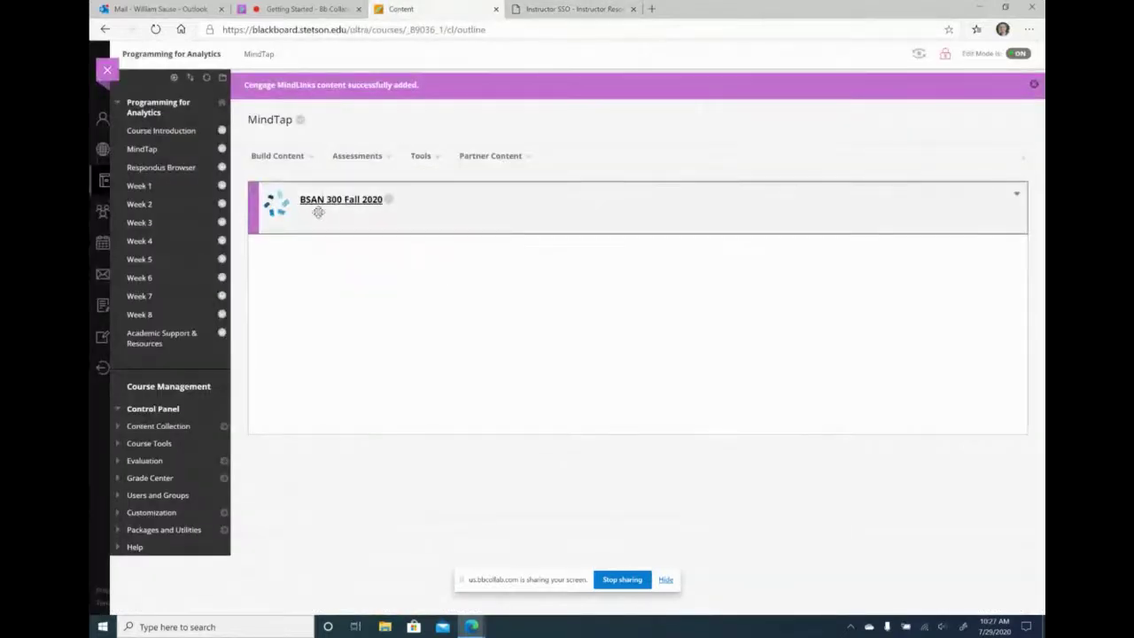
left_click(559, 10)
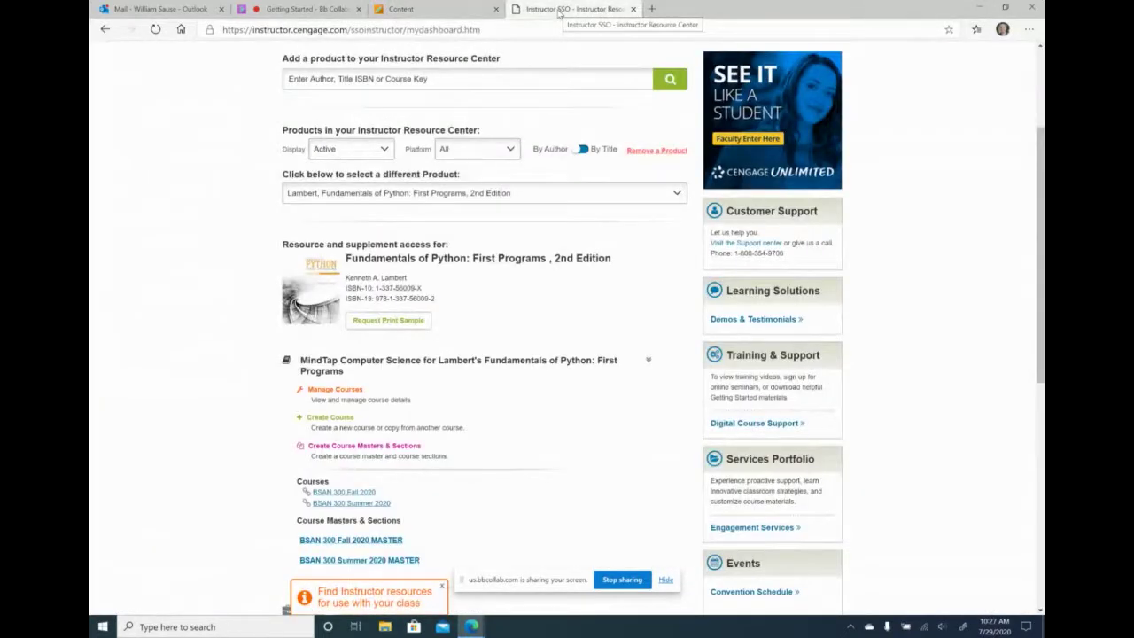
left_click(457, 7)
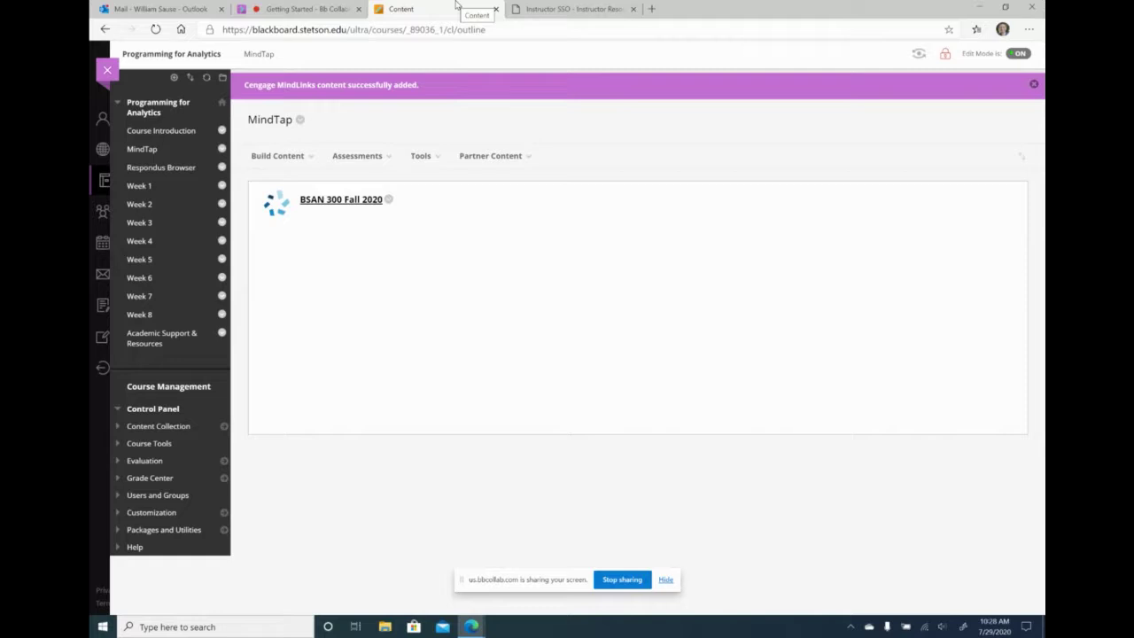
- Launch Cengage Learning MindLinks from Tools and browse the Learning Platforms list
left_click(420, 156)
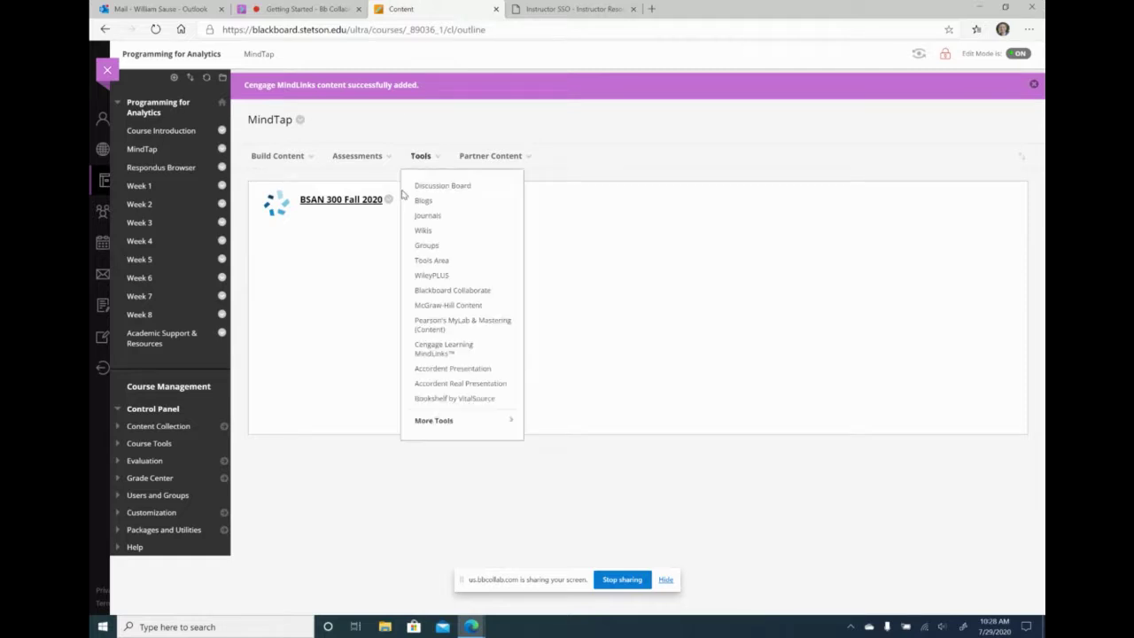
left_click(448, 353)
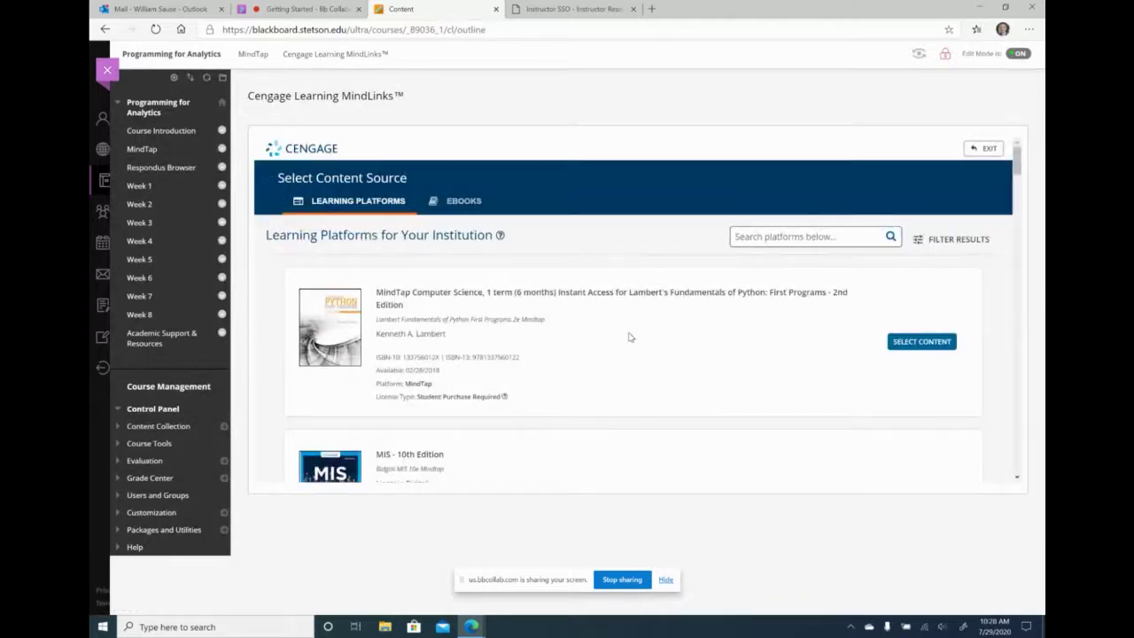
scroll(612, 337, "down", 3)
scroll(591, 340, "down", 2)
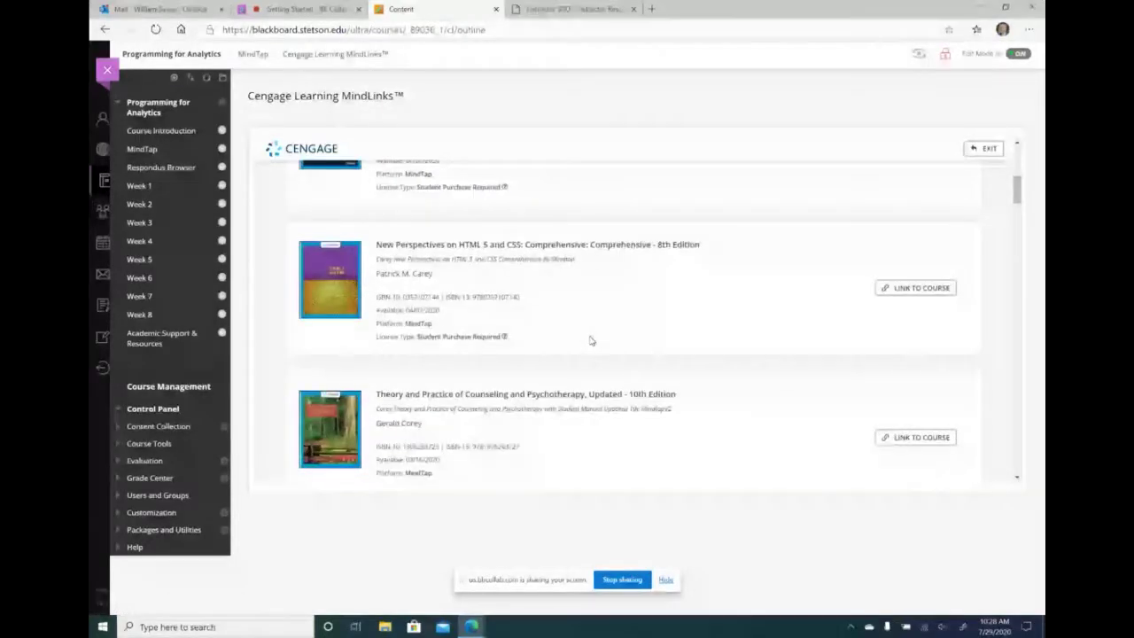
scroll(589, 340, "down", 10)
scroll(577, 331, "up", 2)
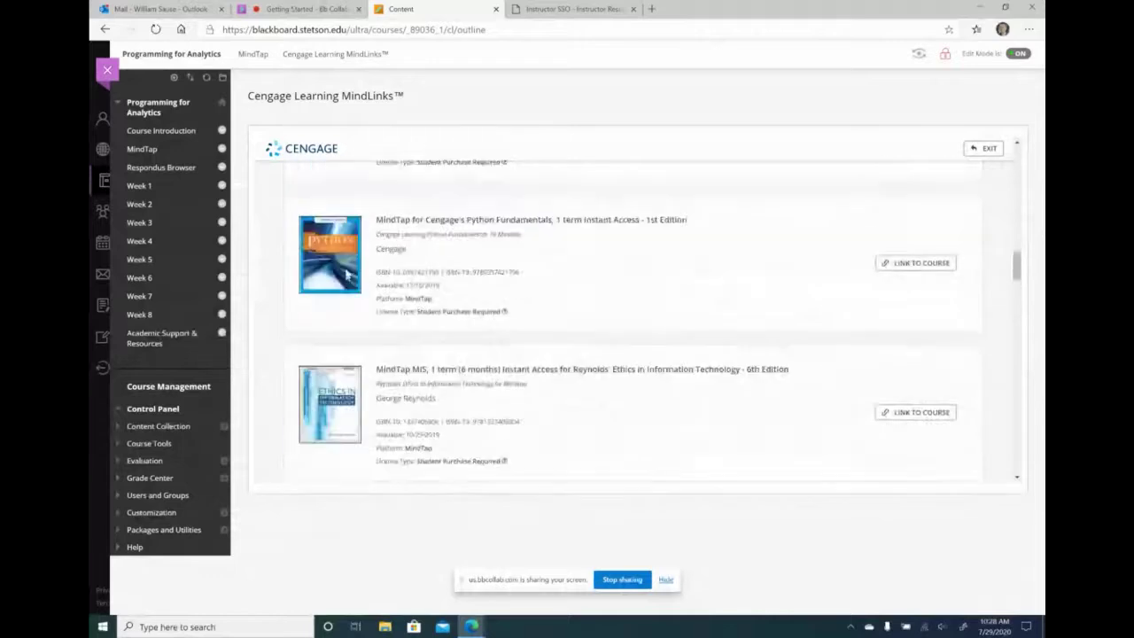
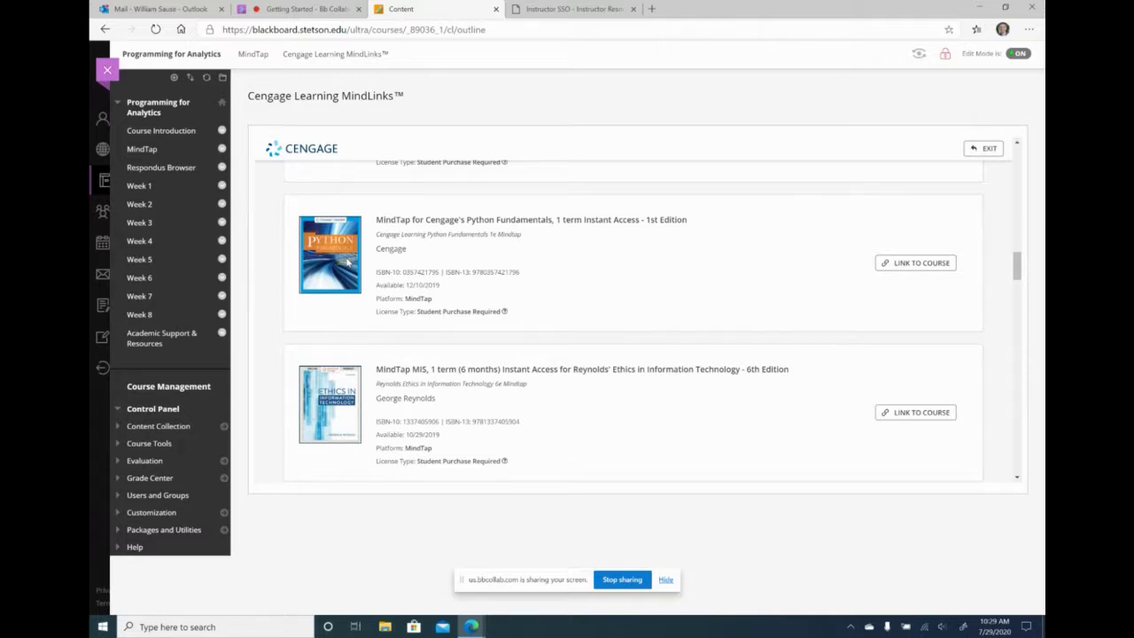
- Browse the Cengage MindLinks book list, then exit it back to the MindTap content area
scroll(699, 395, "down", 5)
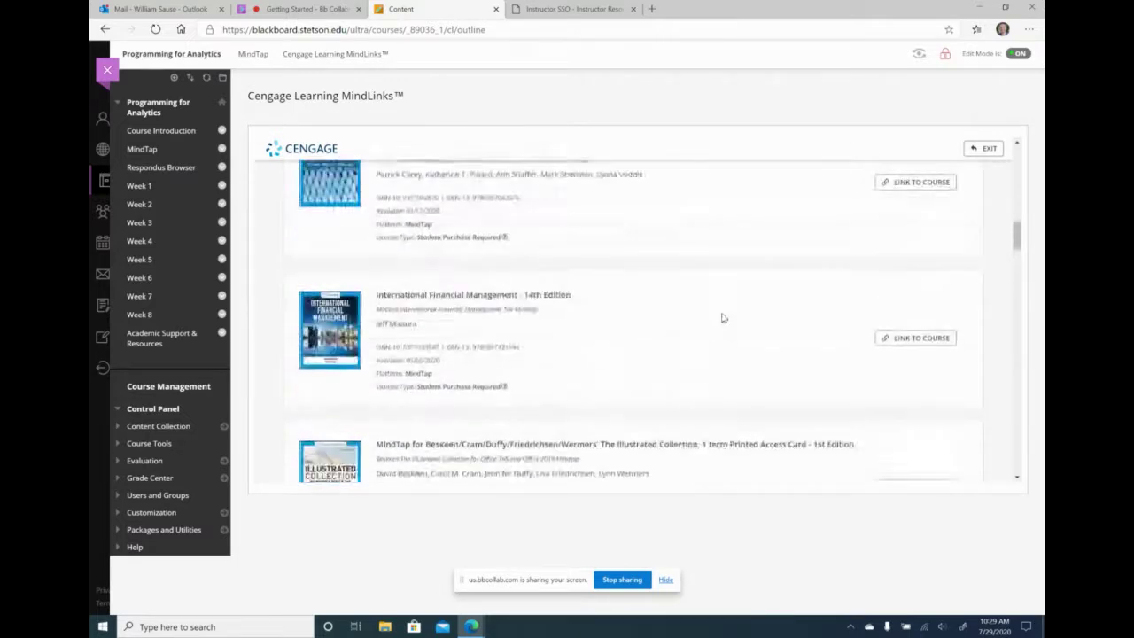
scroll(597, 221, "up", 10)
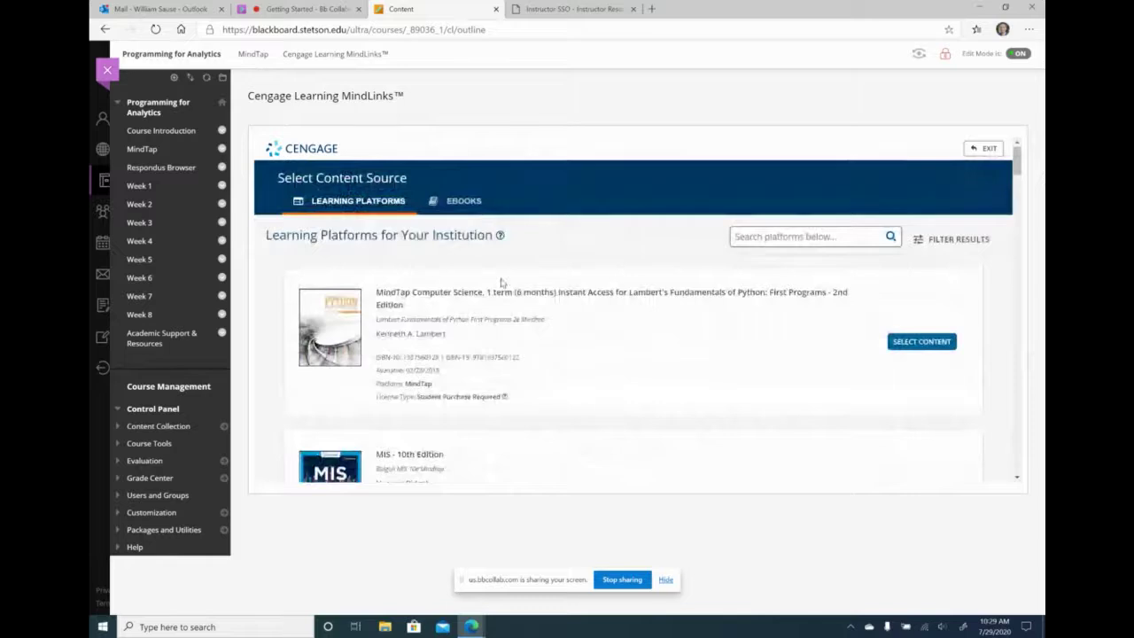
left_click(986, 148)
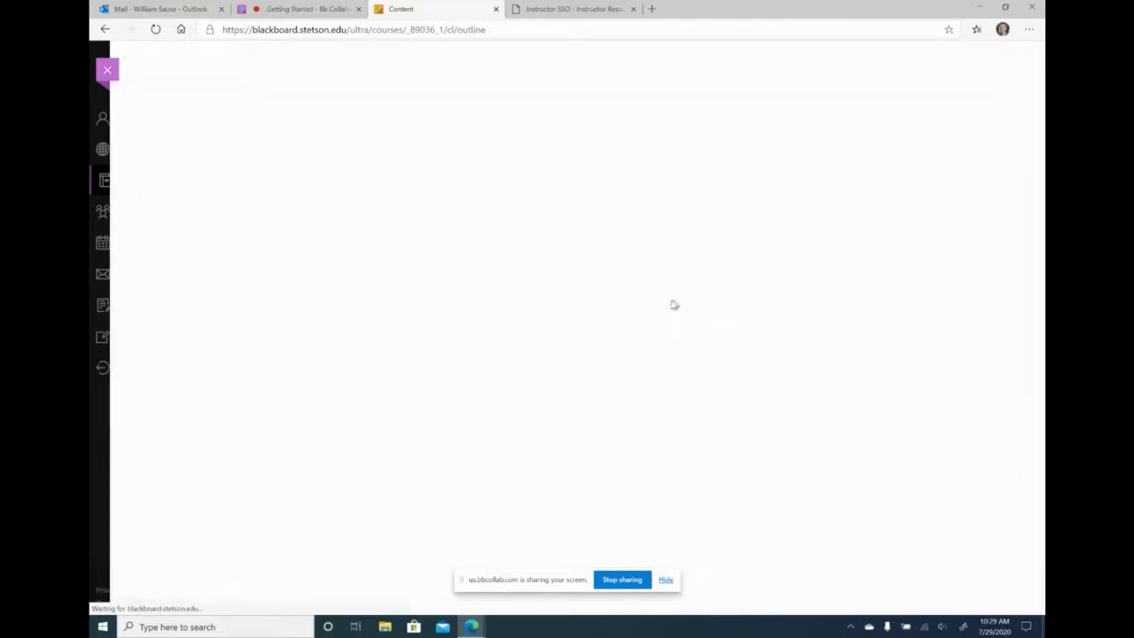
- Open the BSAN 300 Fall 2020 MindTap course, skipping guided setup and dismissing the welcome popups
left_click(352, 176)
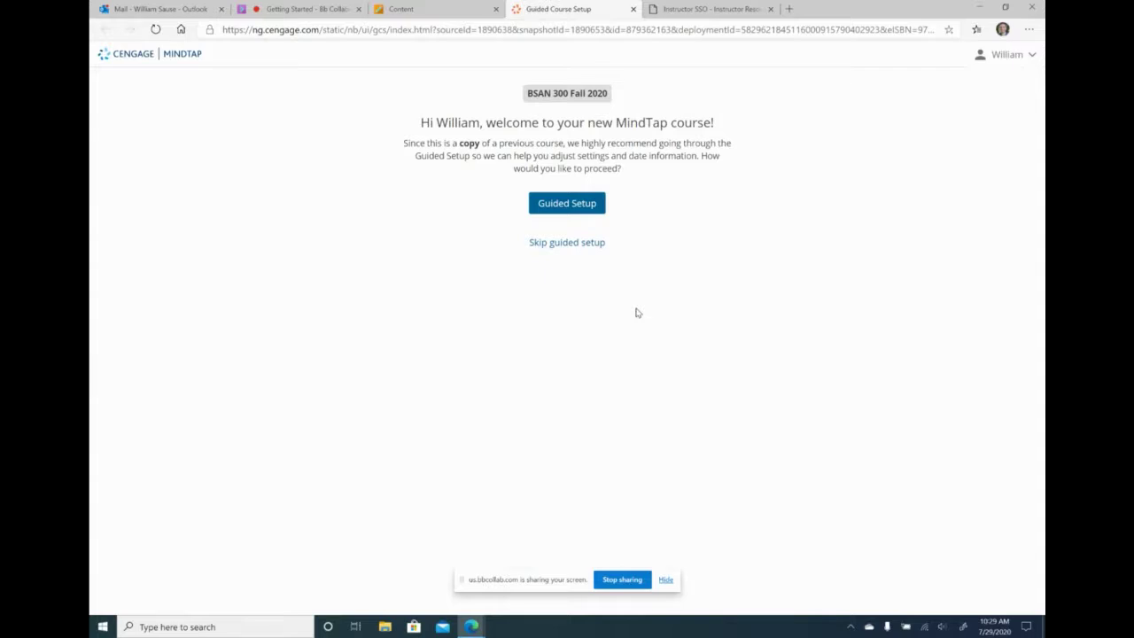
left_click(590, 242)
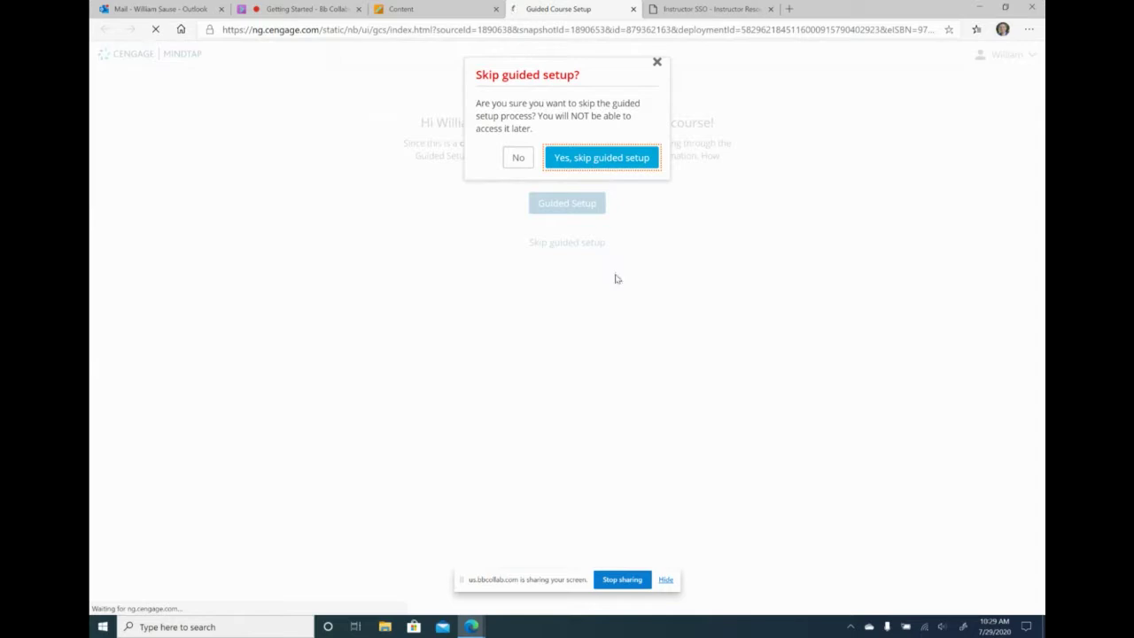
left_click(635, 158)
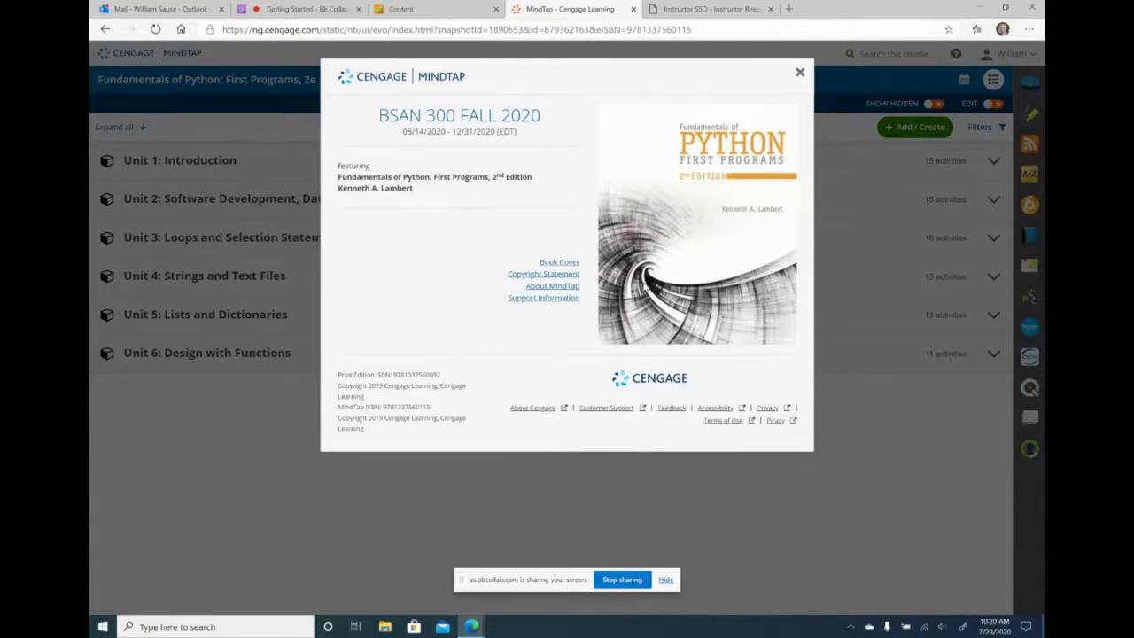
left_click(800, 72)
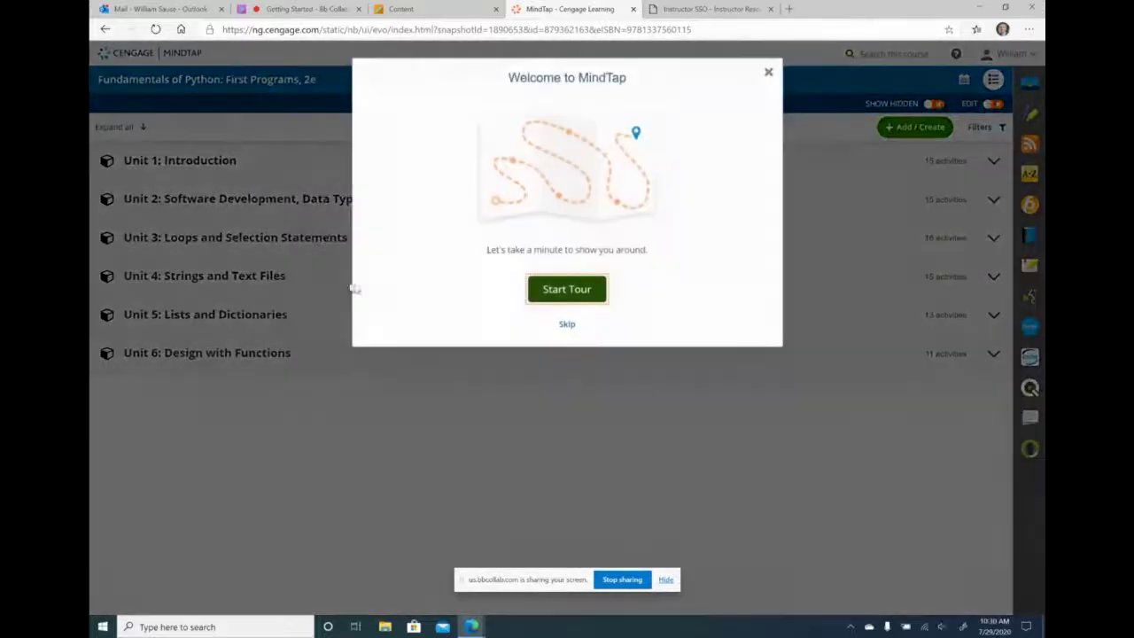
left_click(768, 71)
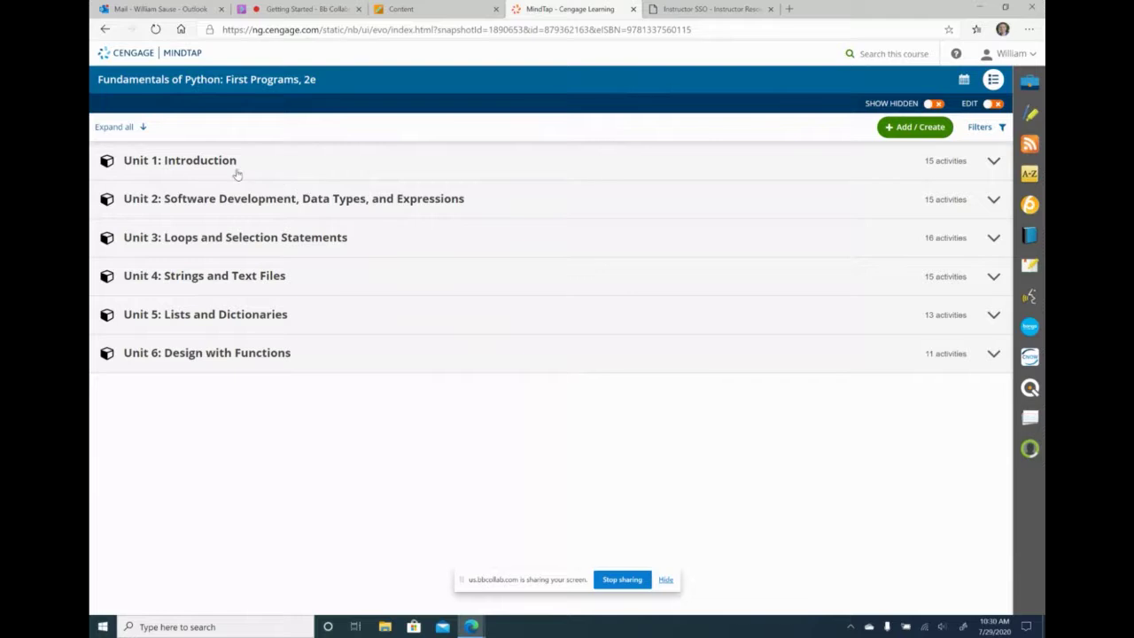
- Review the Unit 2 > Unit 2 Code exercises, then go back to the Blackboard course
left_click(227, 199)
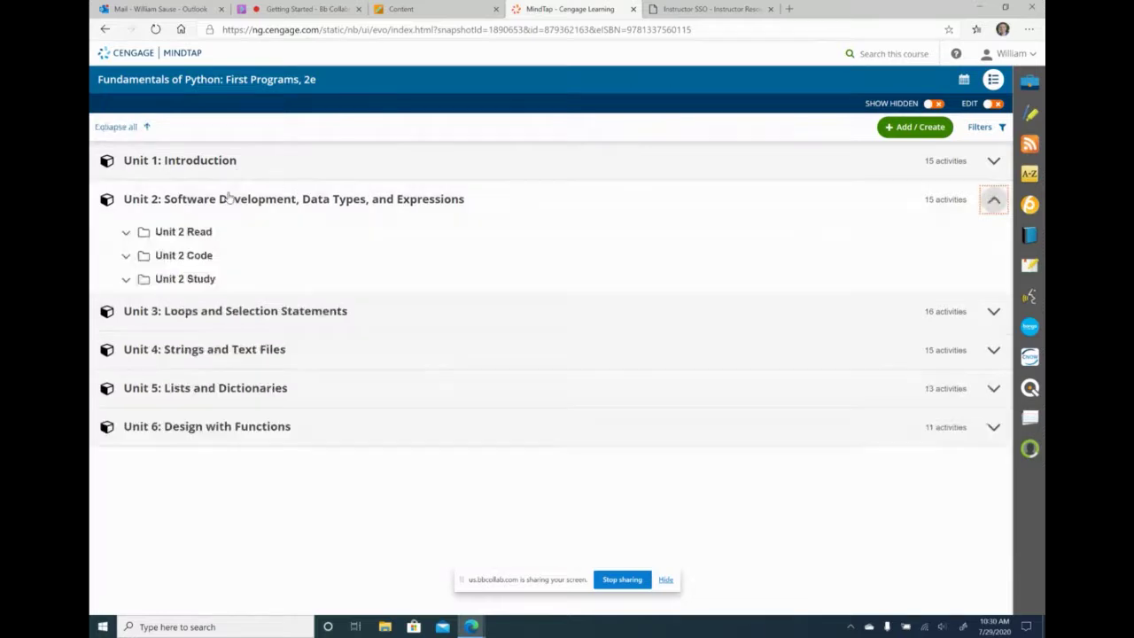
left_click(202, 255)
scroll(475, 248, "down", 1)
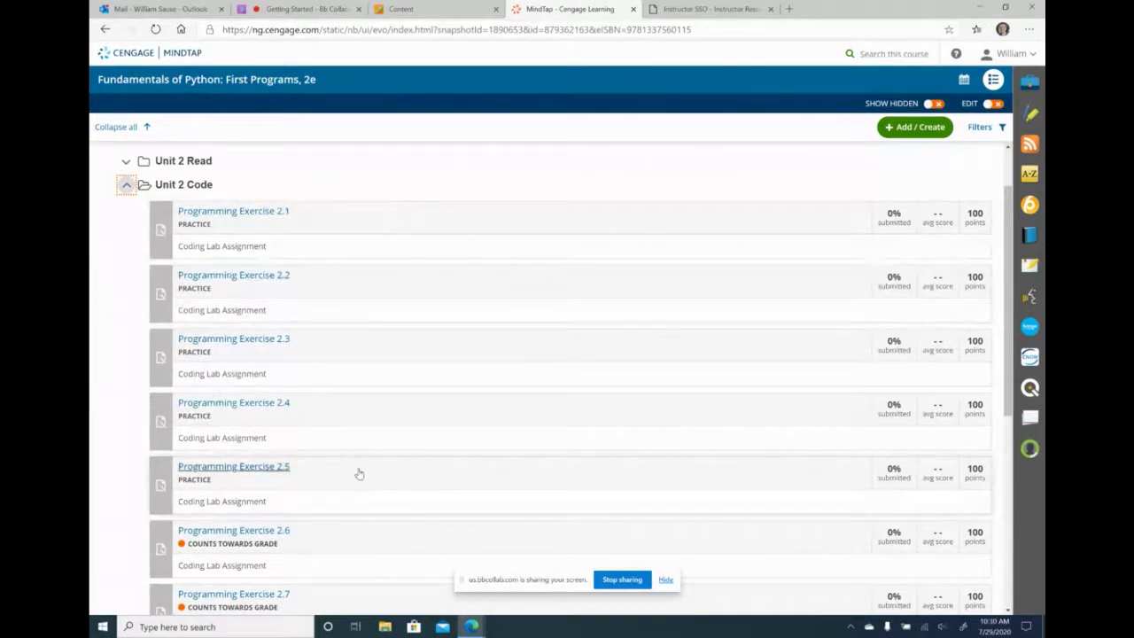
scroll(390, 416, "up", 1)
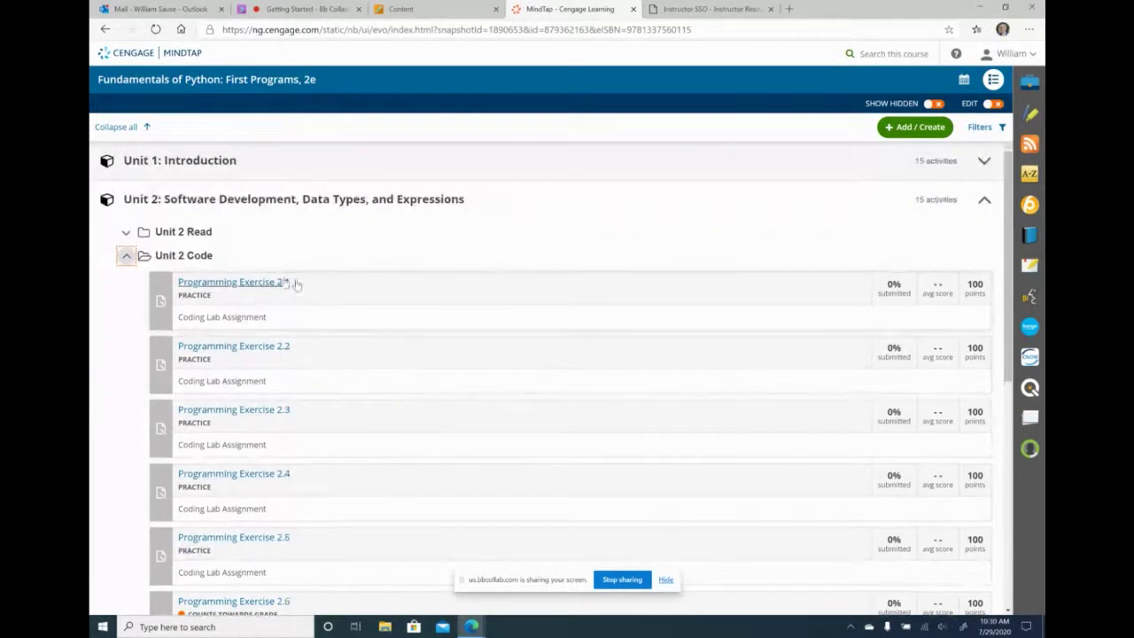
left_click(425, 9)
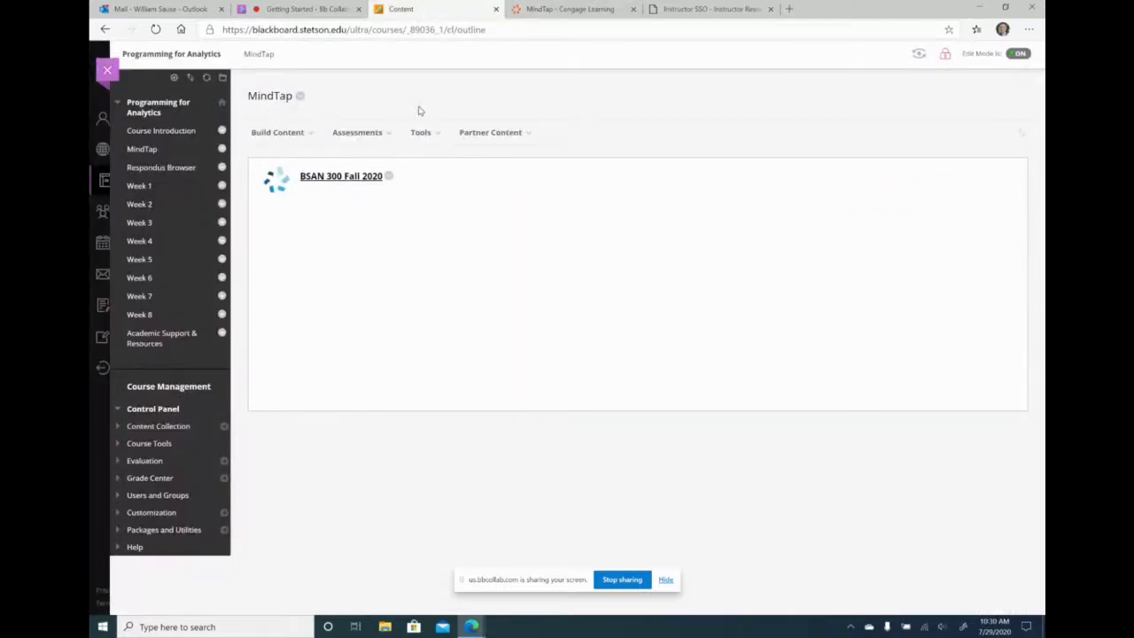
- Close the leftover MindTap and Instructor SSO tabs and open the Week 1 folder
left_click(632, 10)
left_click(633, 10)
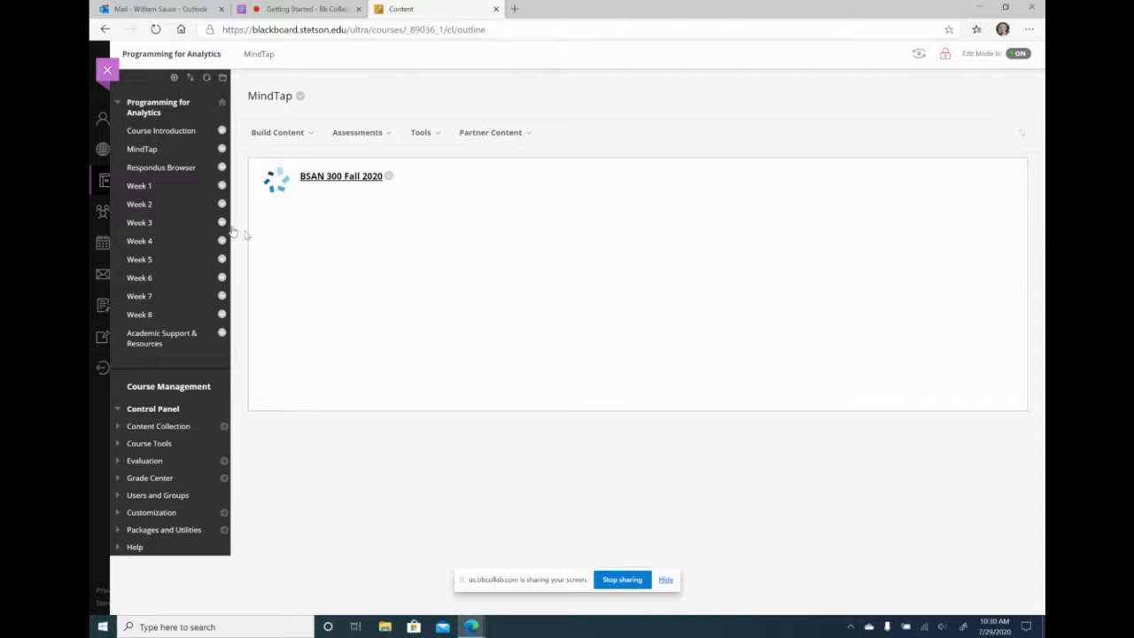
left_click(146, 187)
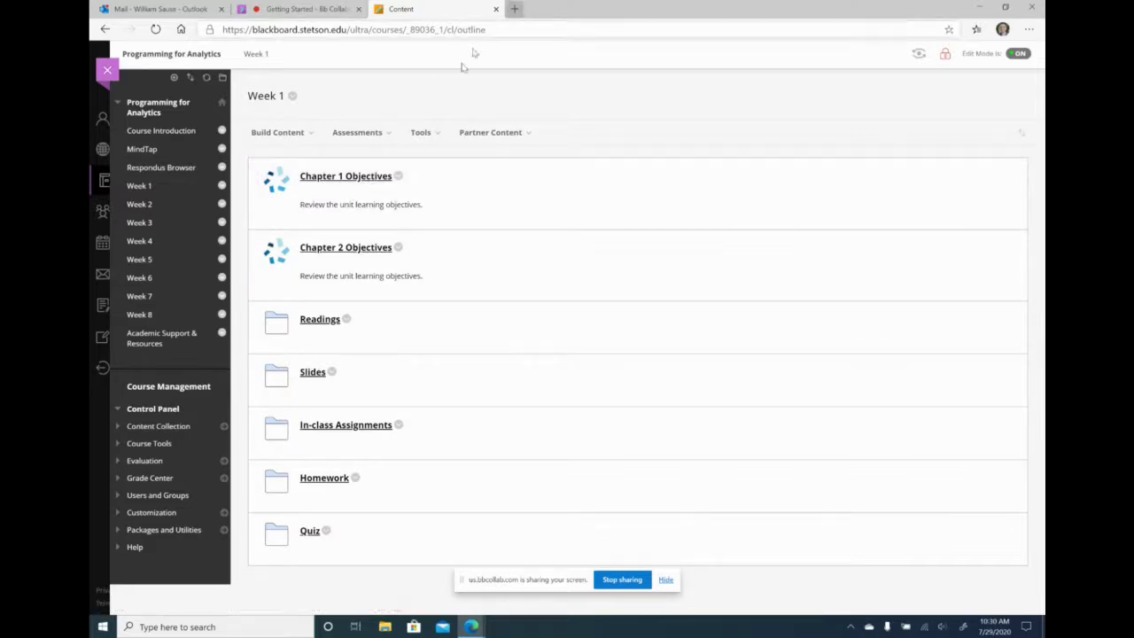
- Relaunch the MindTap course from the course menu and switch to its tab showing Units 1–6
left_click(157, 147)
left_click(337, 177)
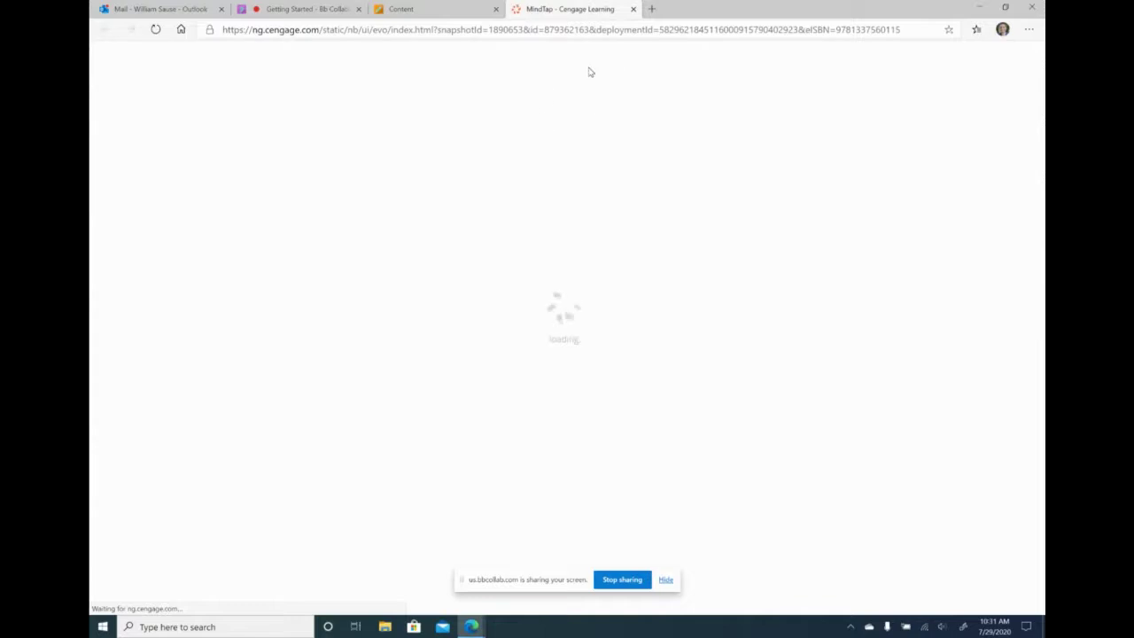
left_click(412, 7)
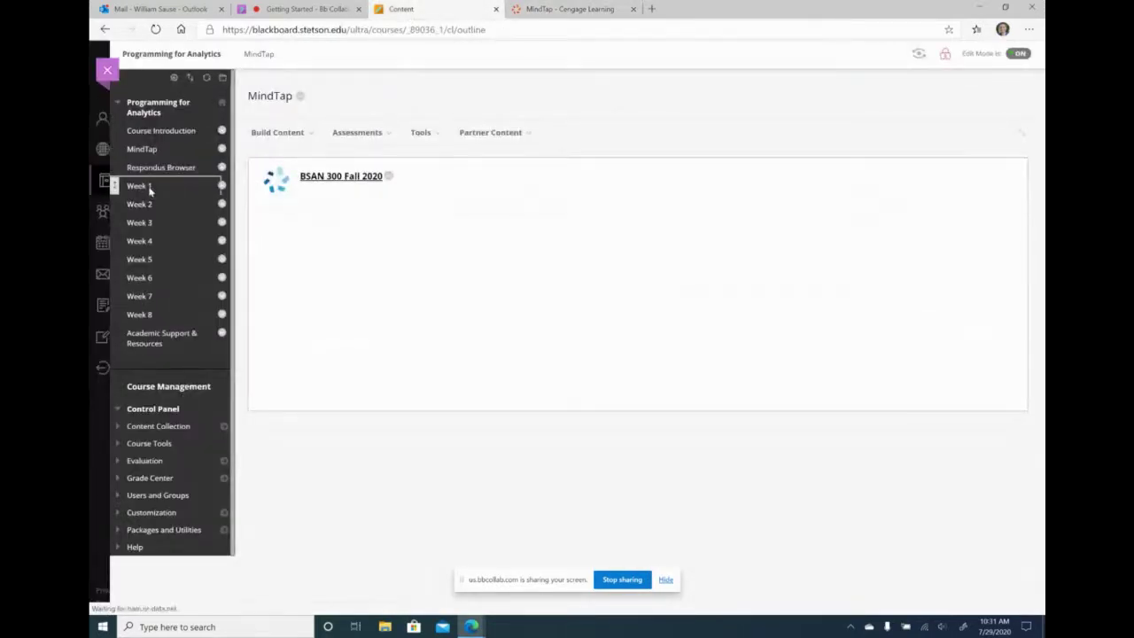
left_click(142, 186)
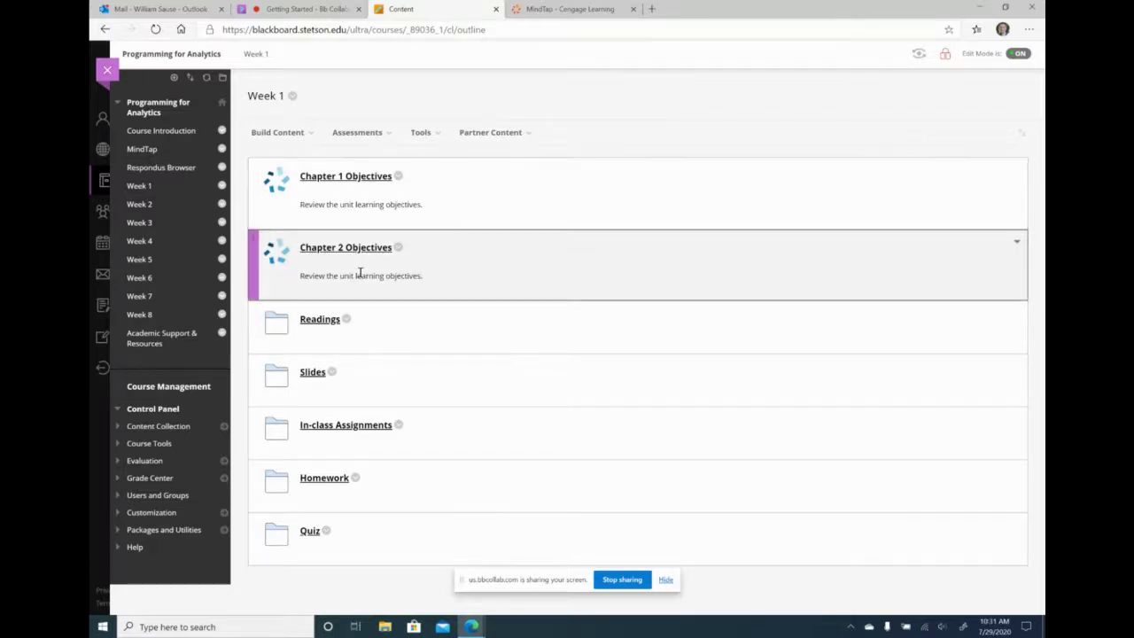
left_click(559, 9)
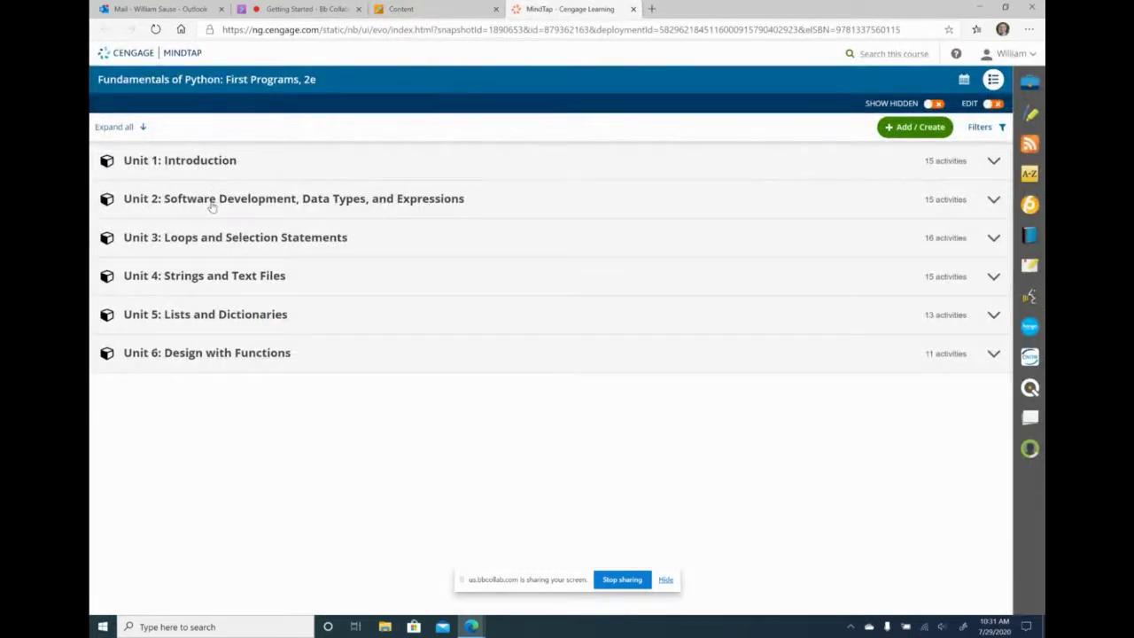
- Expand Unit 1 > Unit 1 Read in MindTap and look over the Unit 1 Preview description
left_click(205, 156)
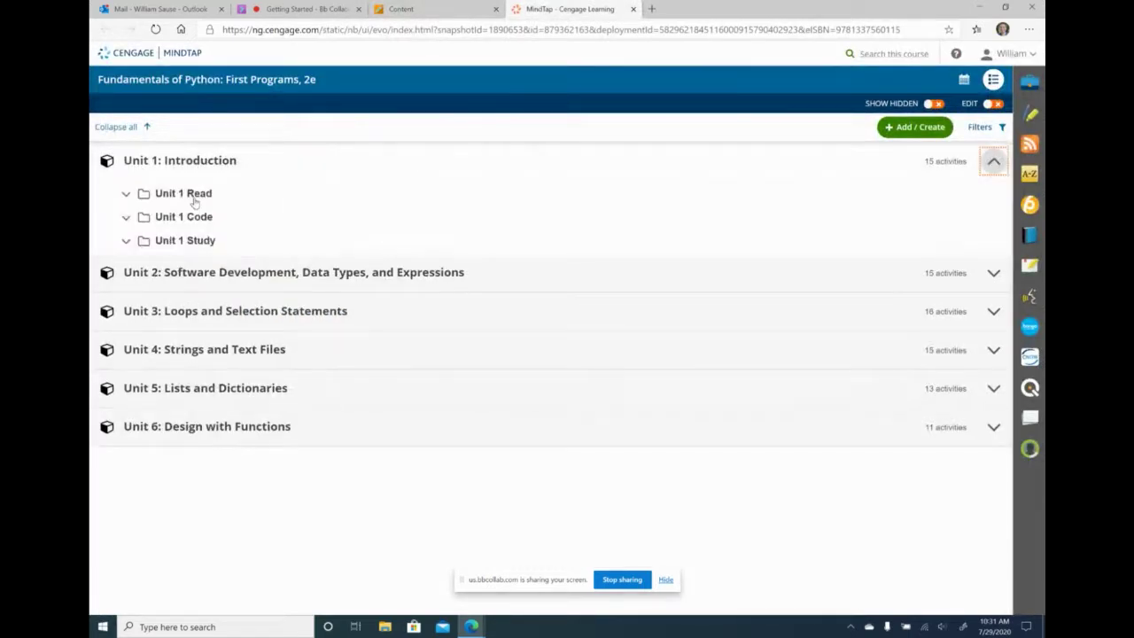
left_click(195, 197)
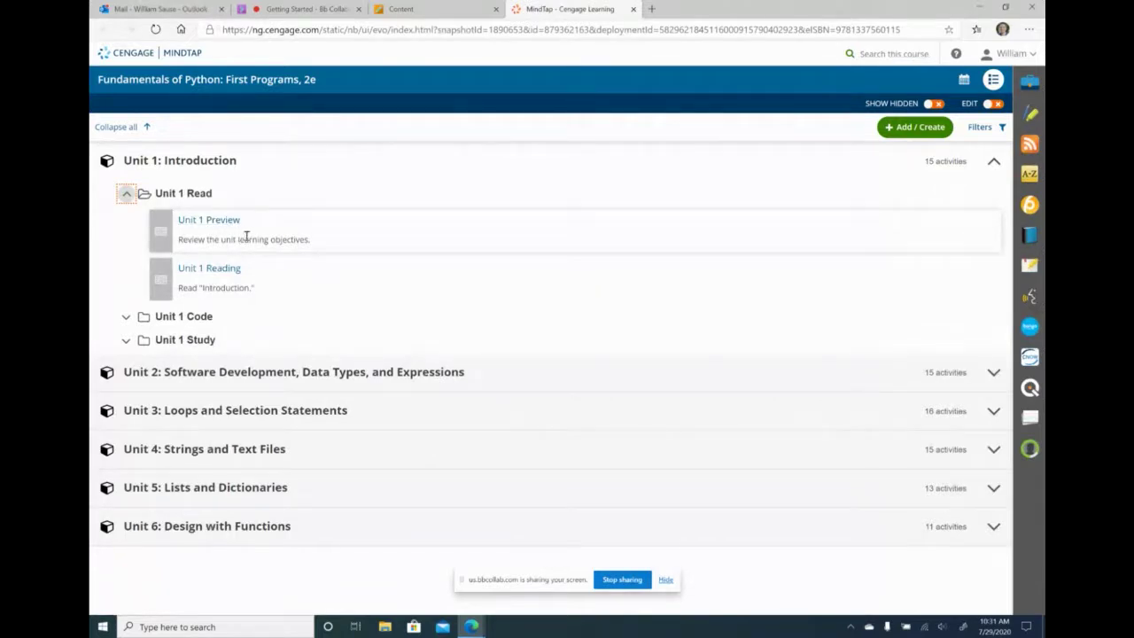
left_click_drag(241, 238, 310, 237)
left_click(309, 236)
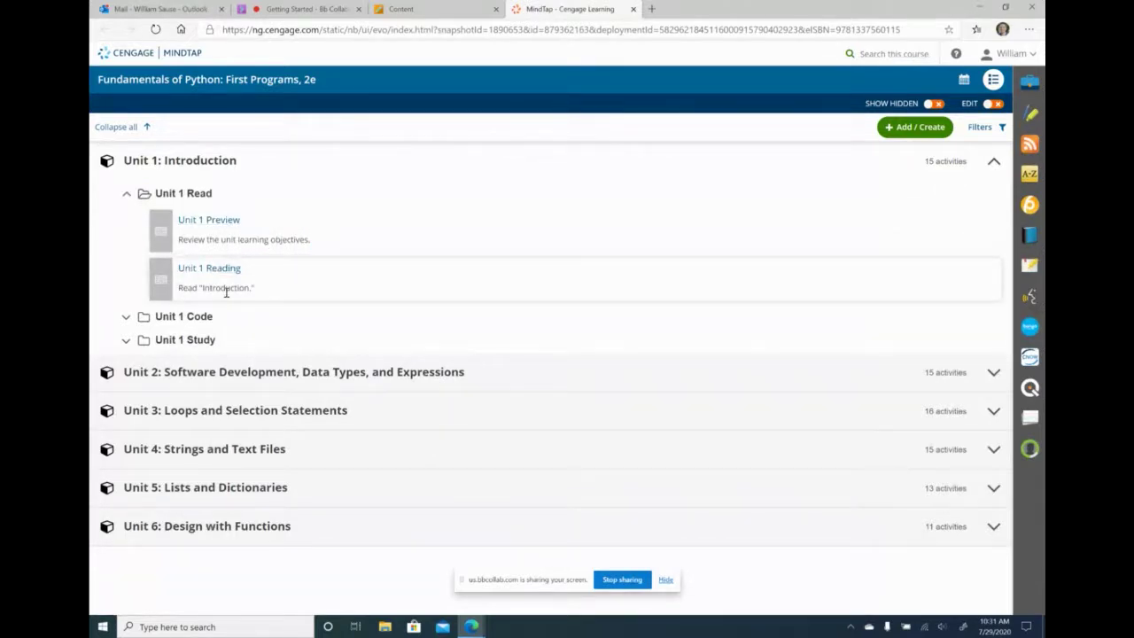
- Launch Chapter 1 Objectives from Blackboard and review the Unit 1 Preview's learning objectives
left_click(401, 9)
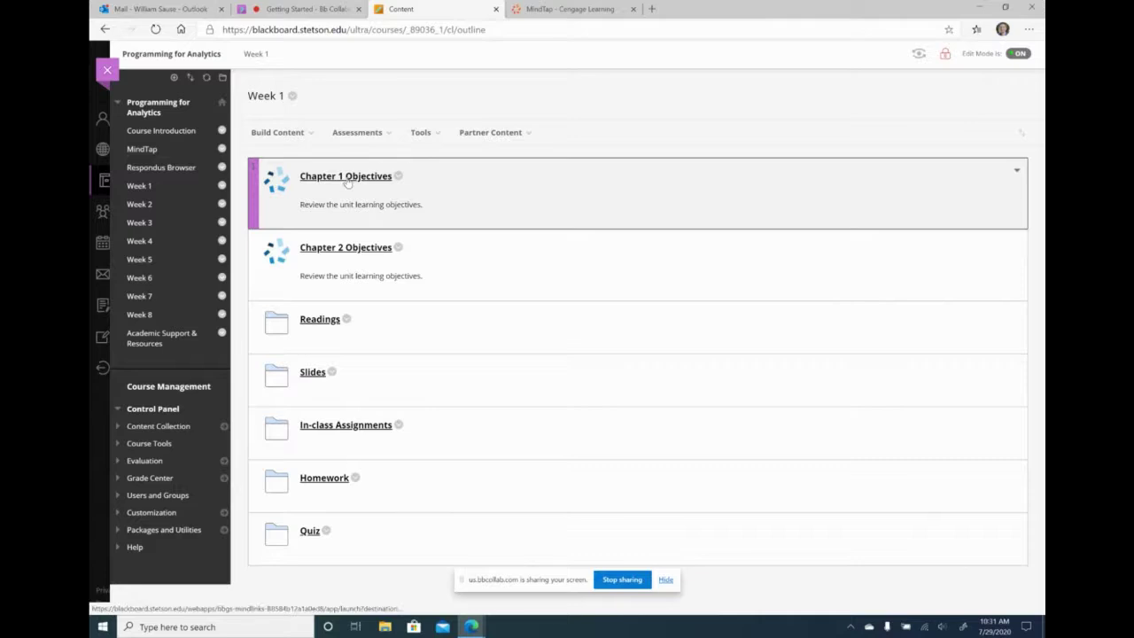
left_click(348, 177)
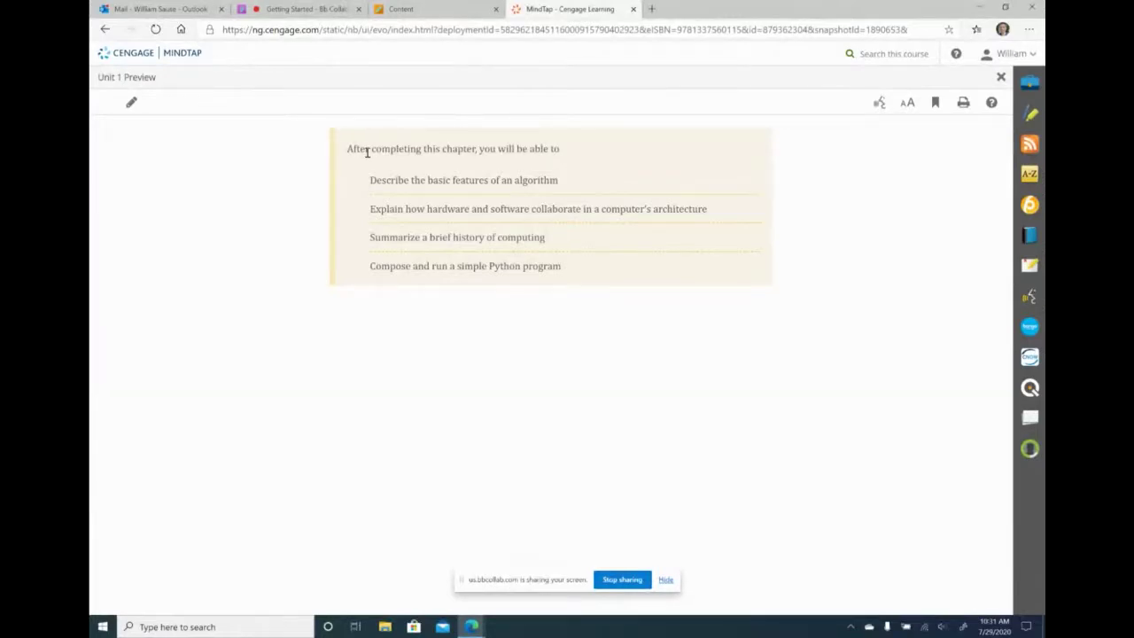
left_click_drag(370, 176, 555, 257)
left_click(559, 253)
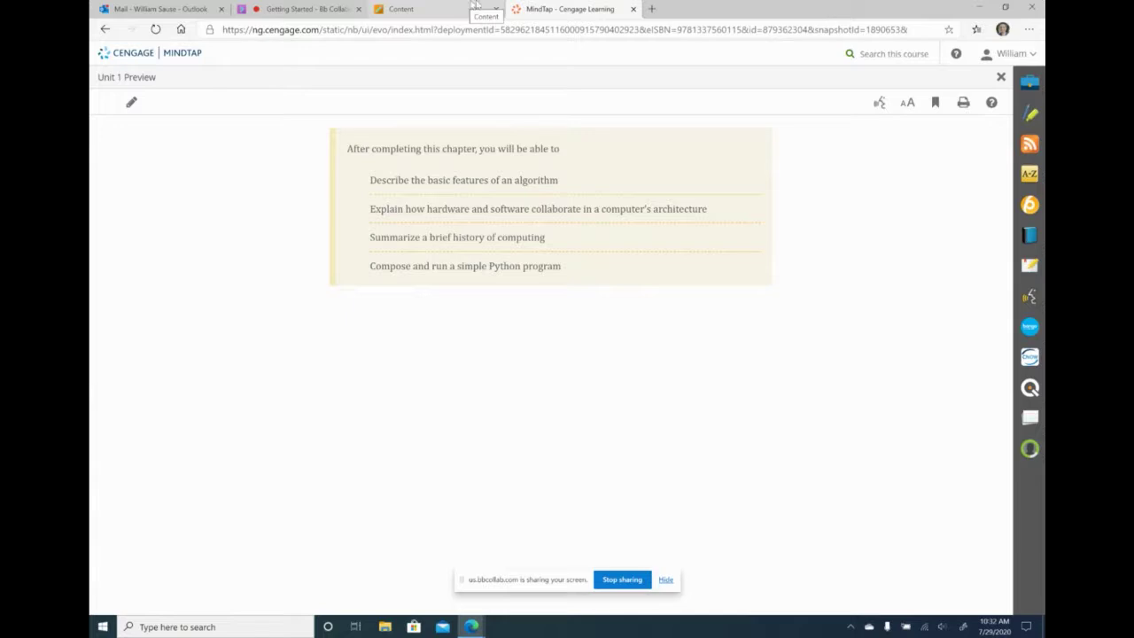
left_click(634, 9)
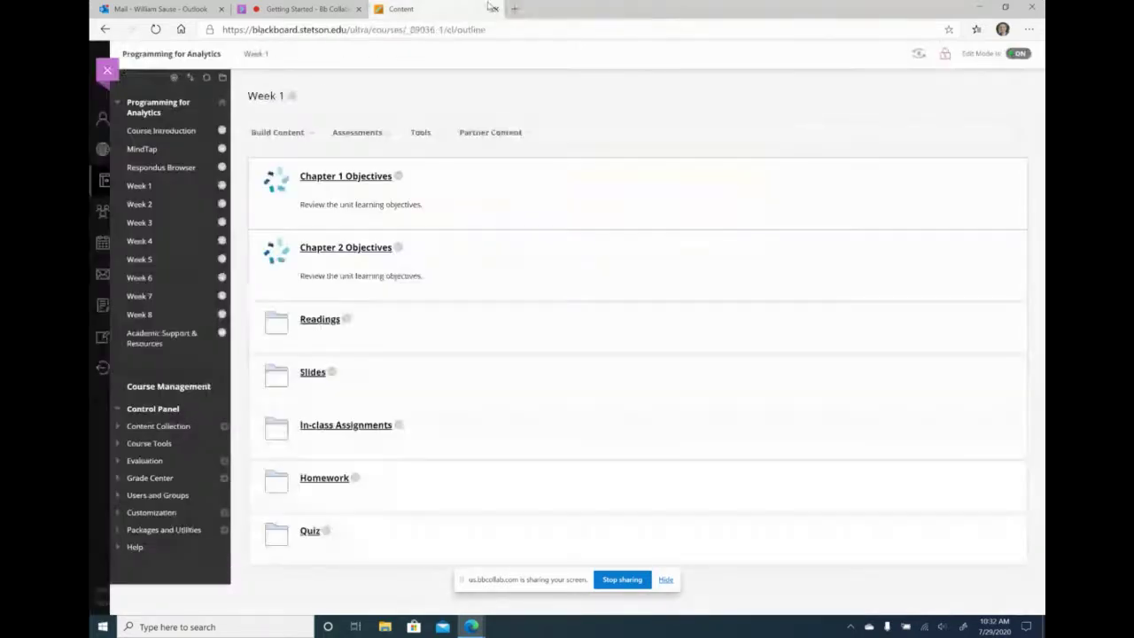
left_click(326, 323)
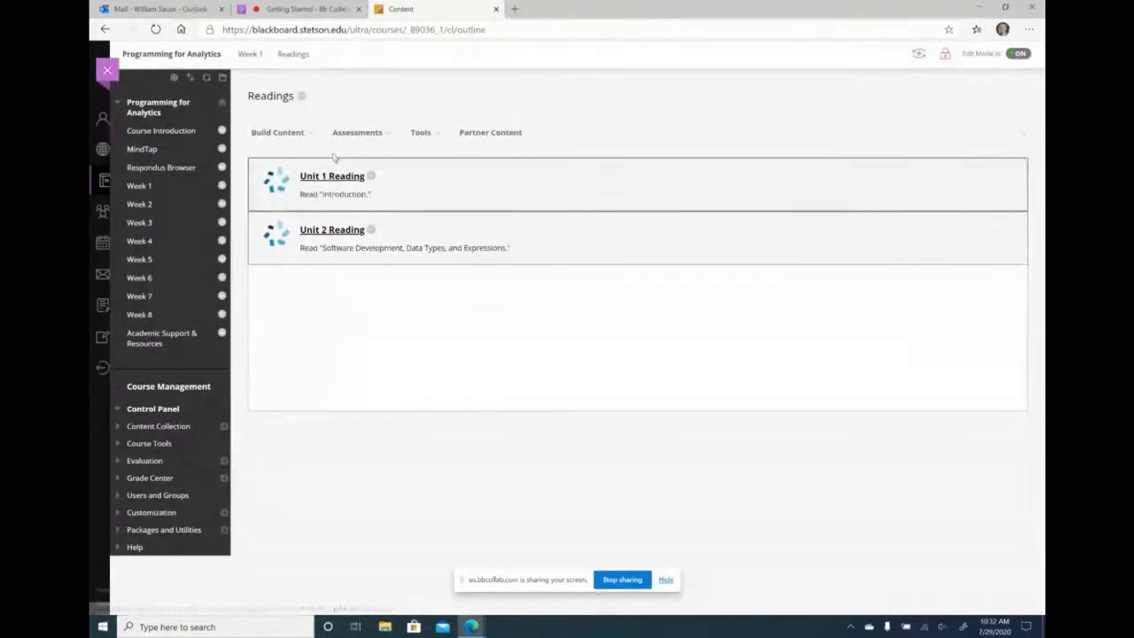
left_click(328, 177)
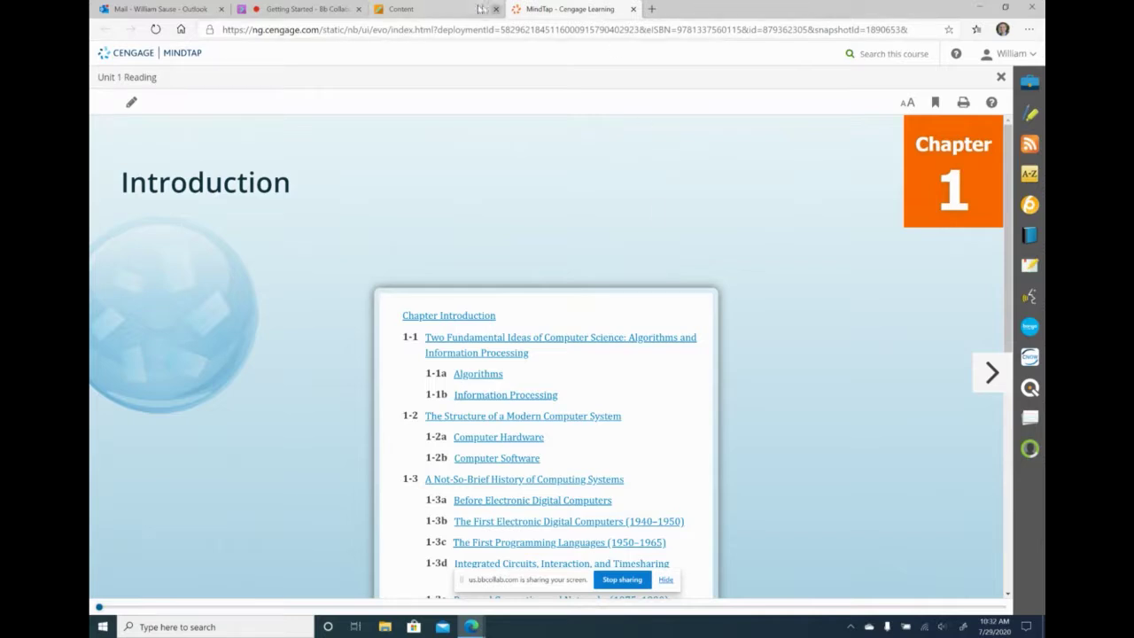
left_click(401, 9)
left_click(357, 132)
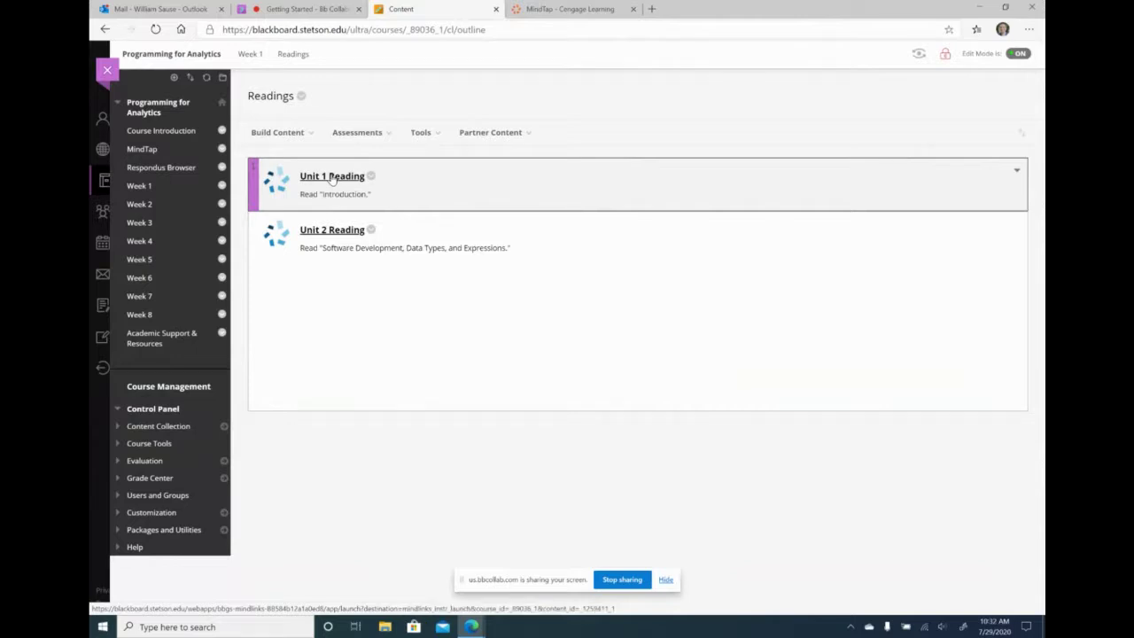
left_click(332, 177)
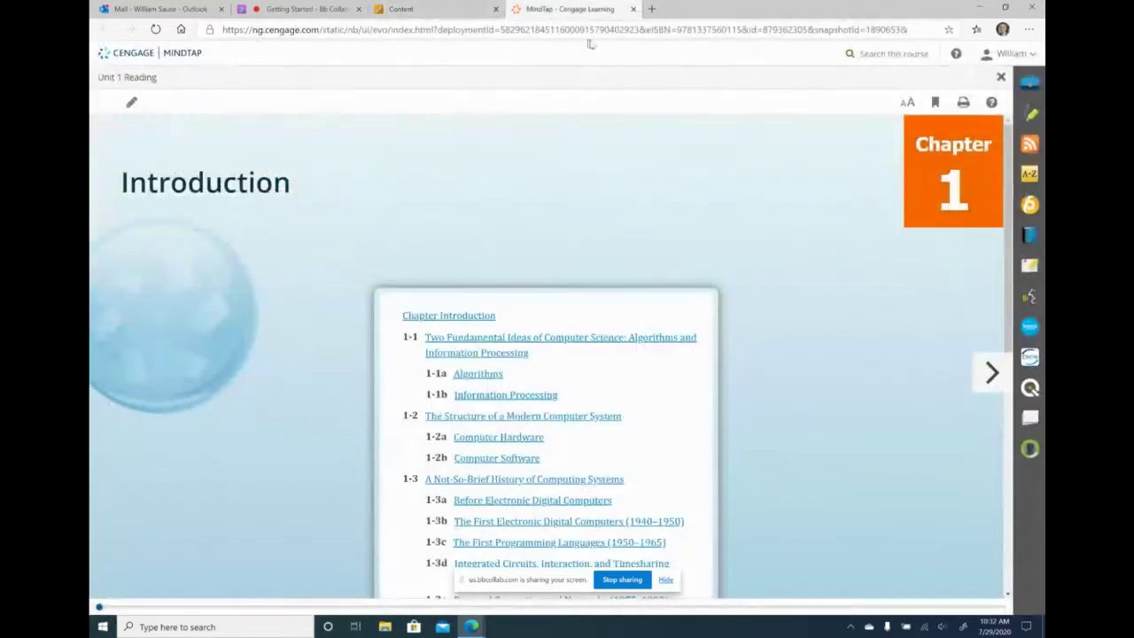
left_click(632, 9)
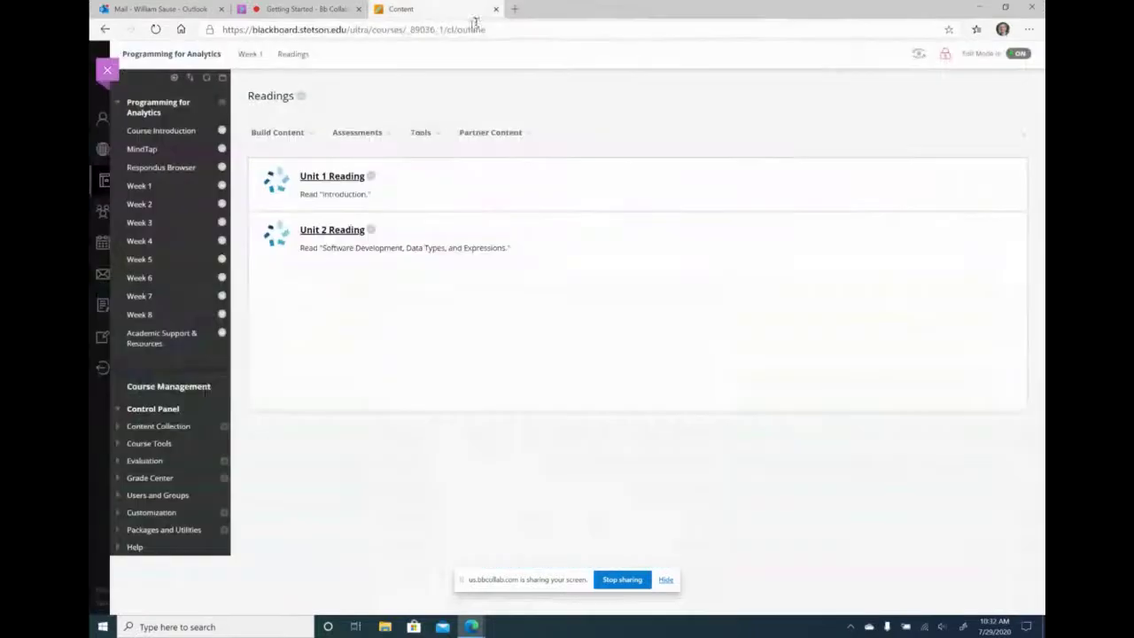
left_click(150, 187)
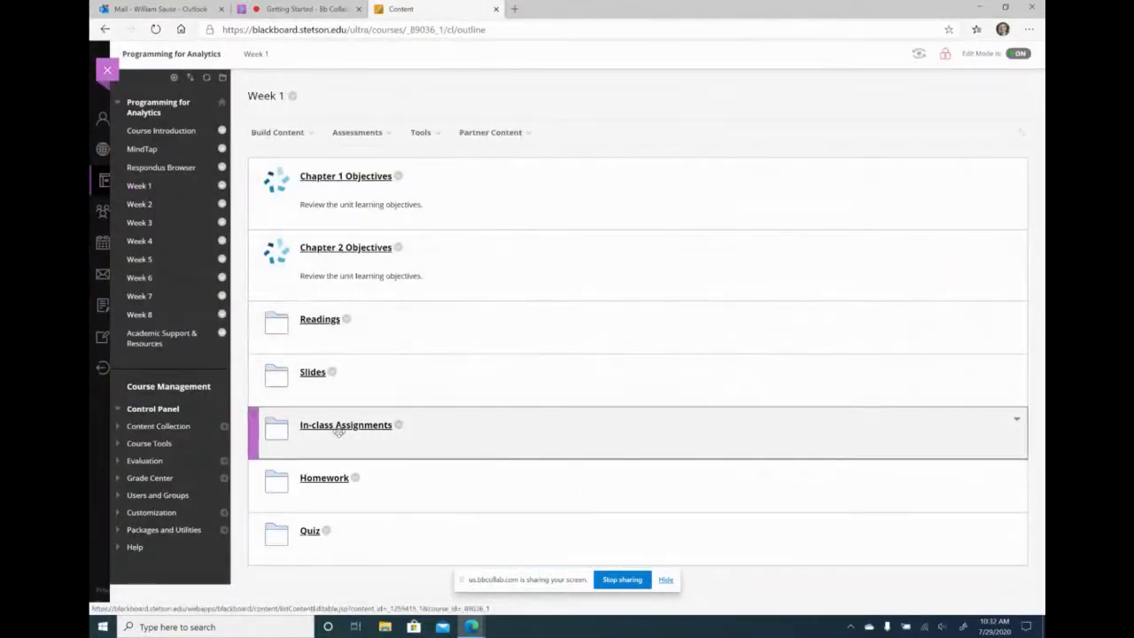
- Launch the Programming Exercise 1.1 lab from In-class Assignments > Exercises, then close it
left_click(339, 427)
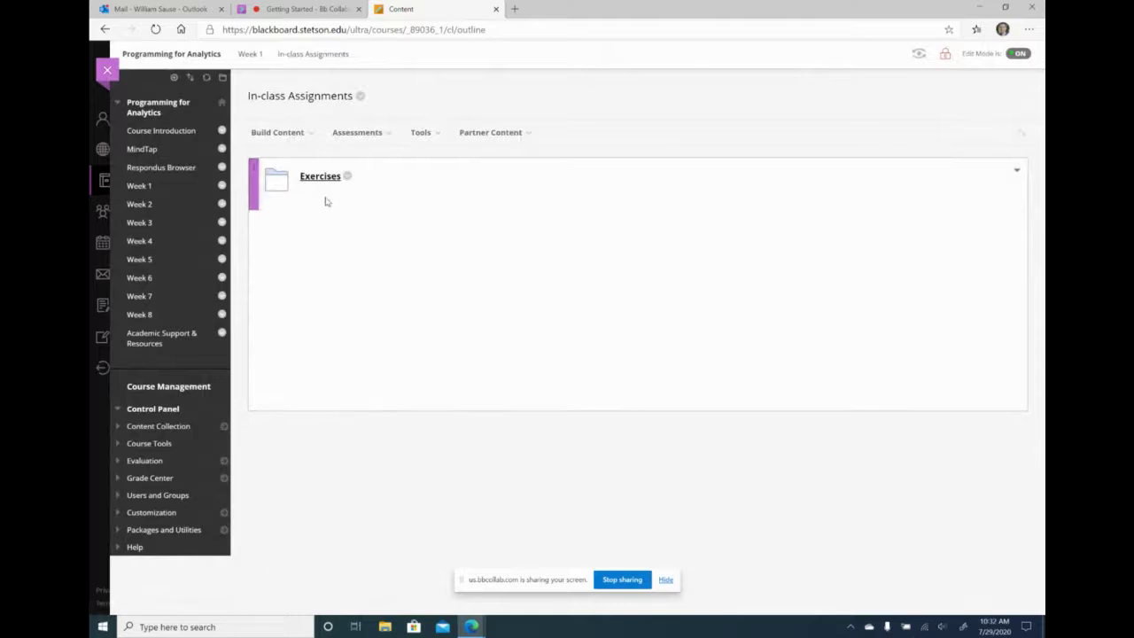
left_click(321, 182)
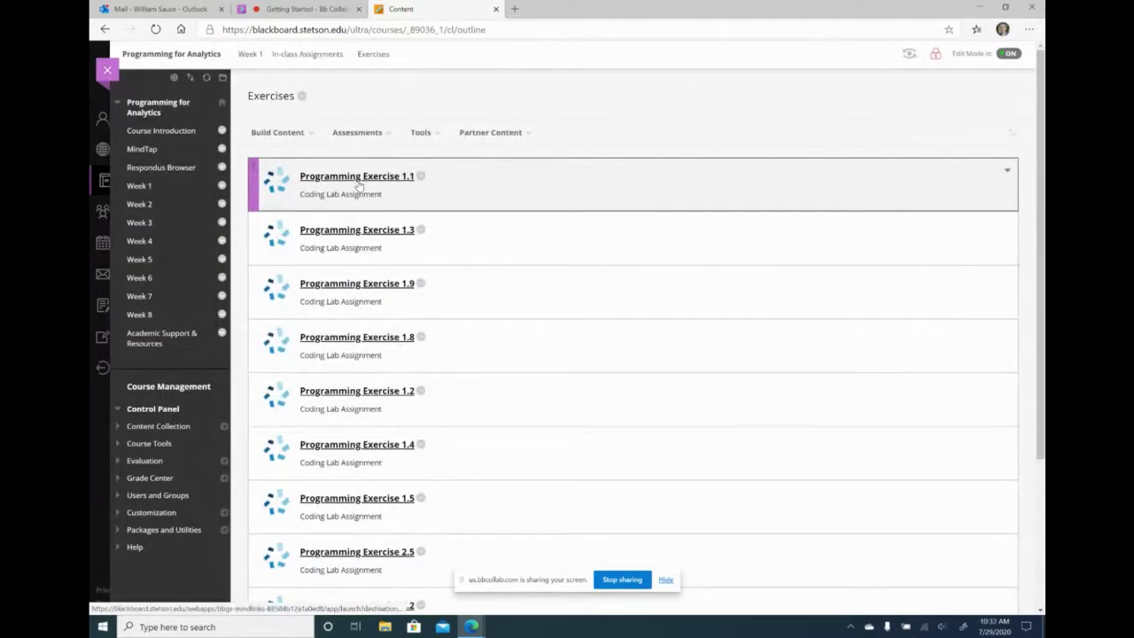
scroll(216, 372, "down", 1)
scroll(216, 372, "down", 1)
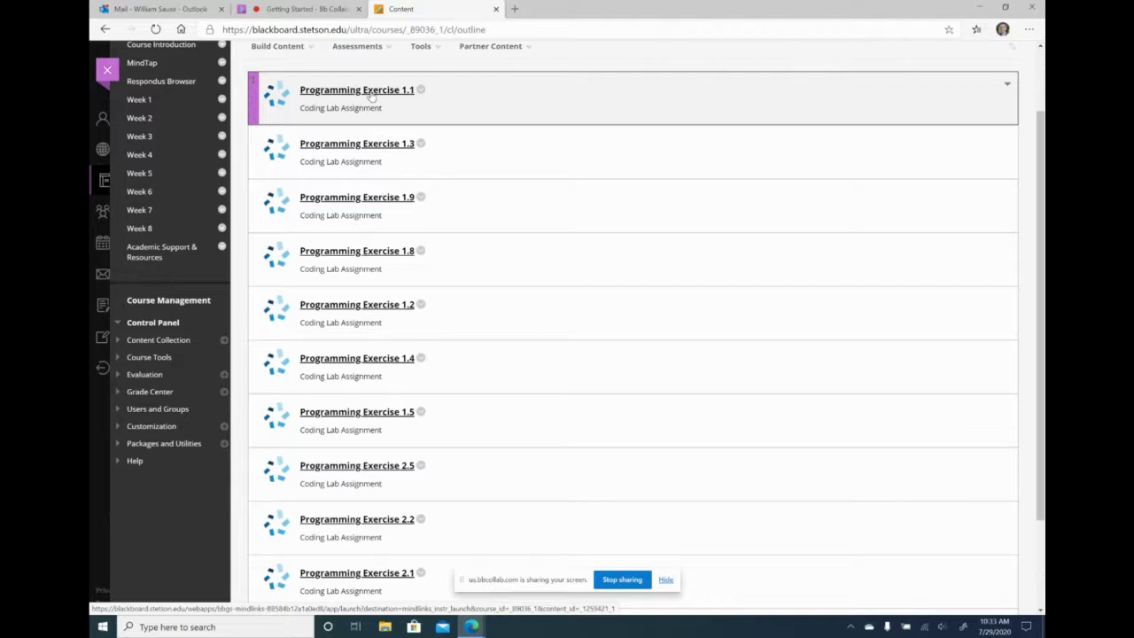
left_click(371, 92)
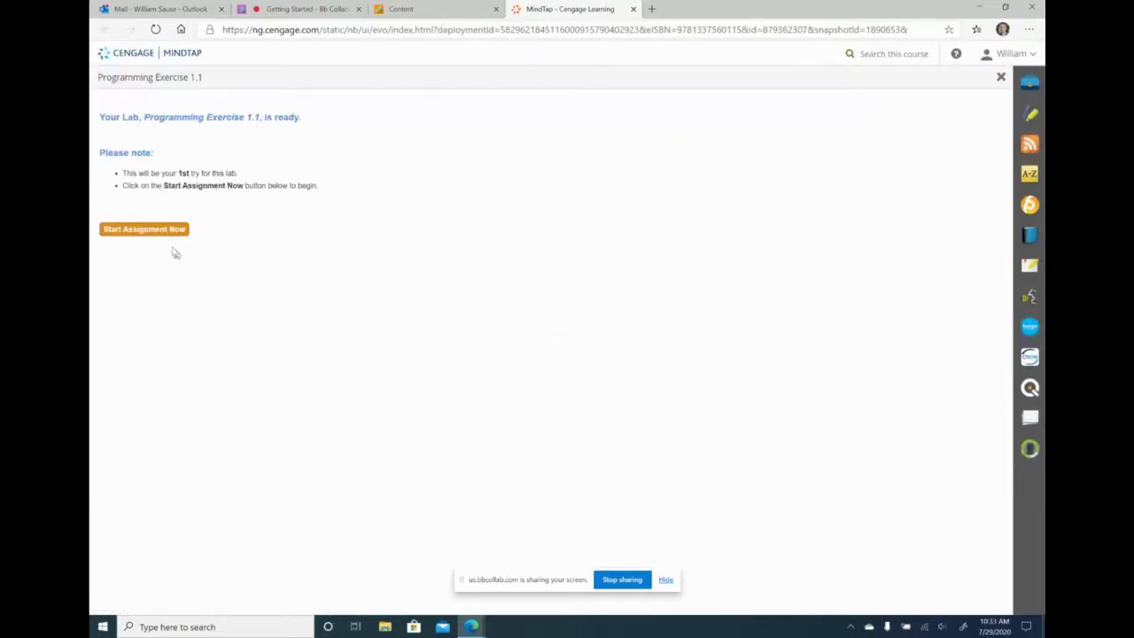
left_click(166, 234)
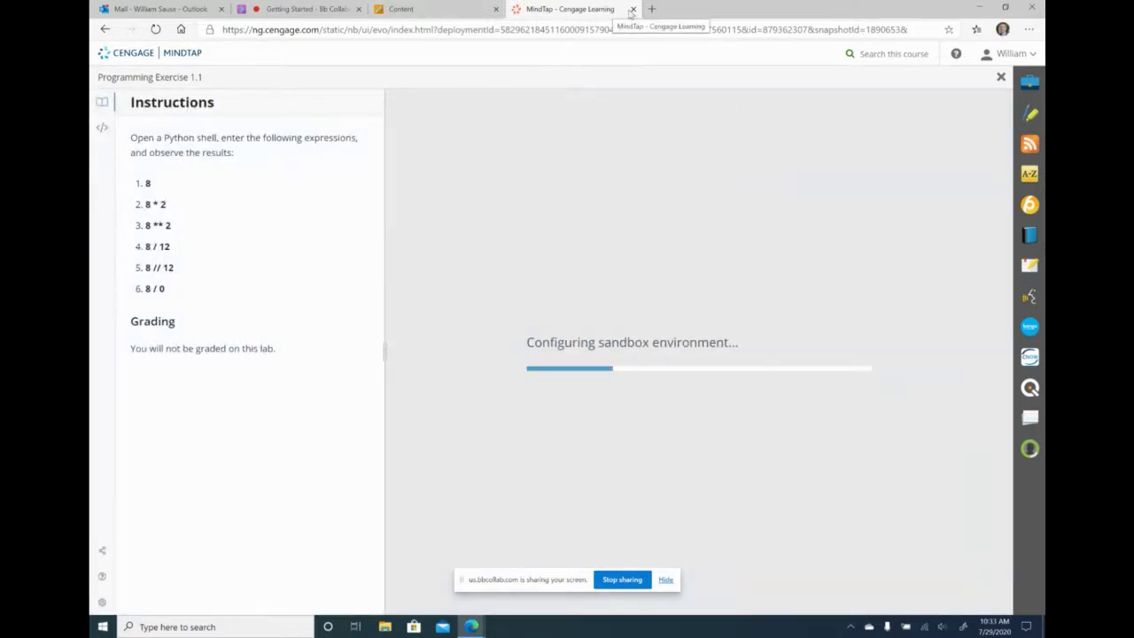
left_click(632, 9)
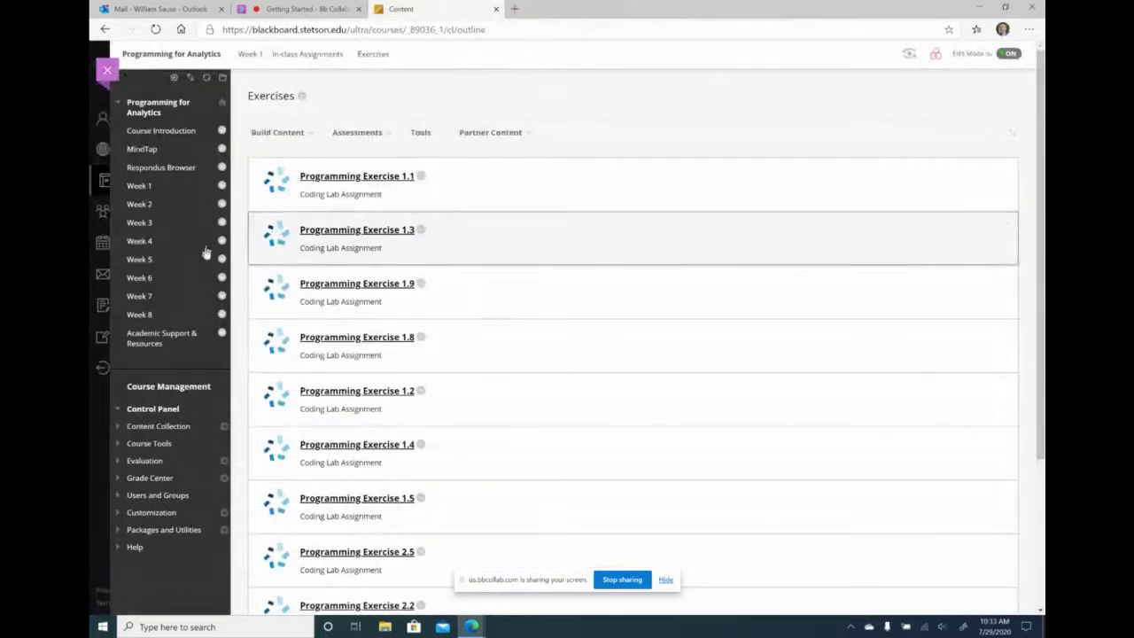
- Visit Week 1's Homework folder, then open the Full Grade Center
left_click(141, 187)
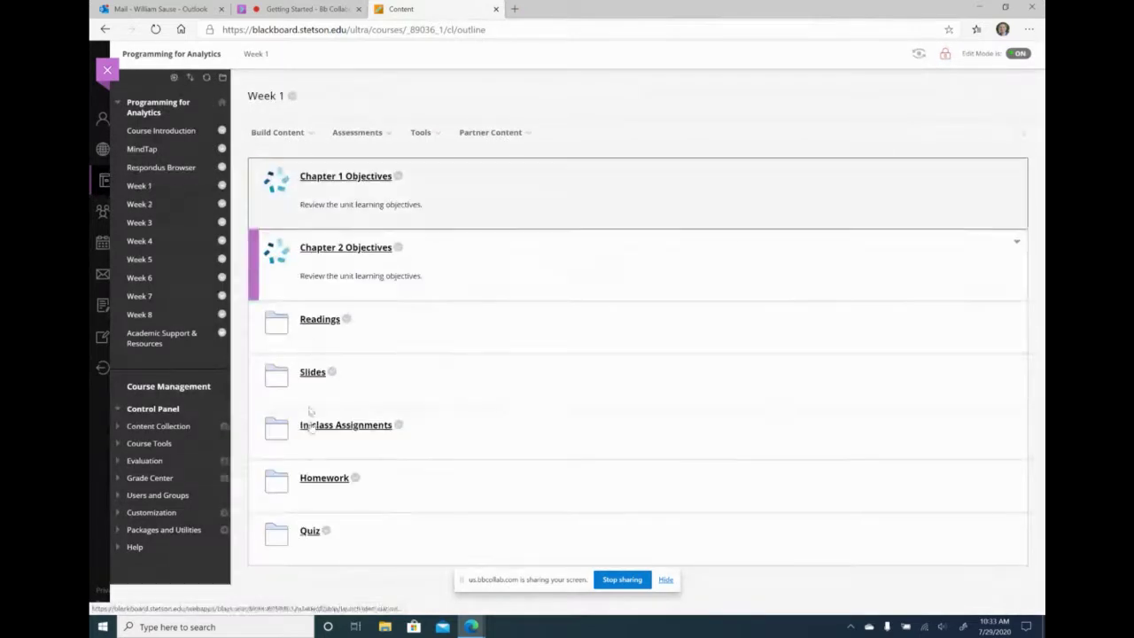
left_click(321, 478)
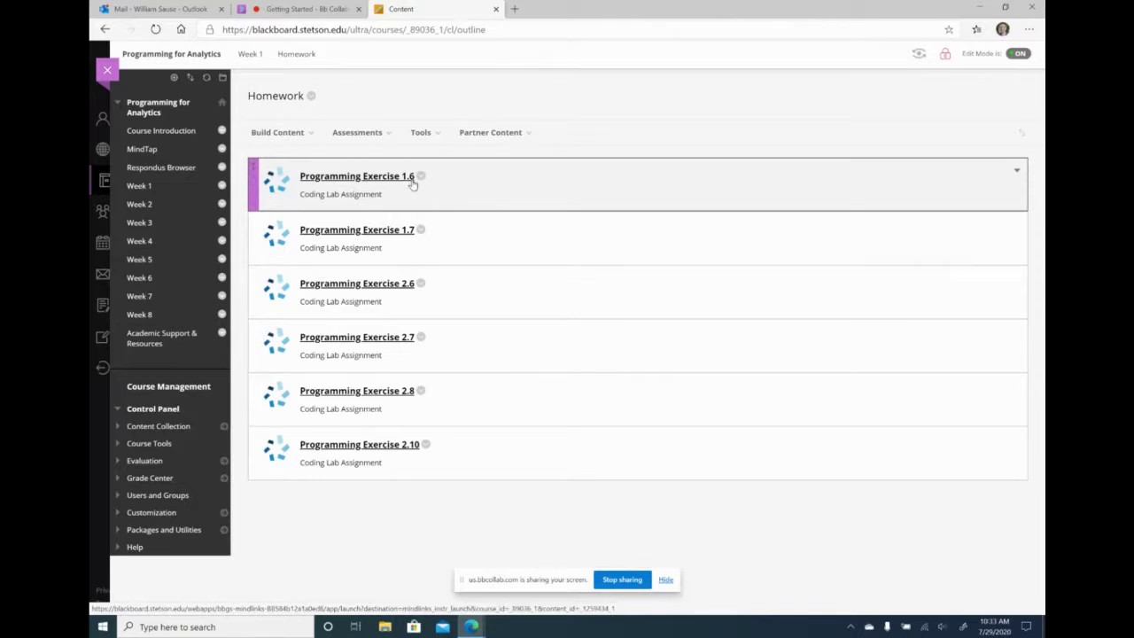
left_click(164, 479)
left_click(167, 507)
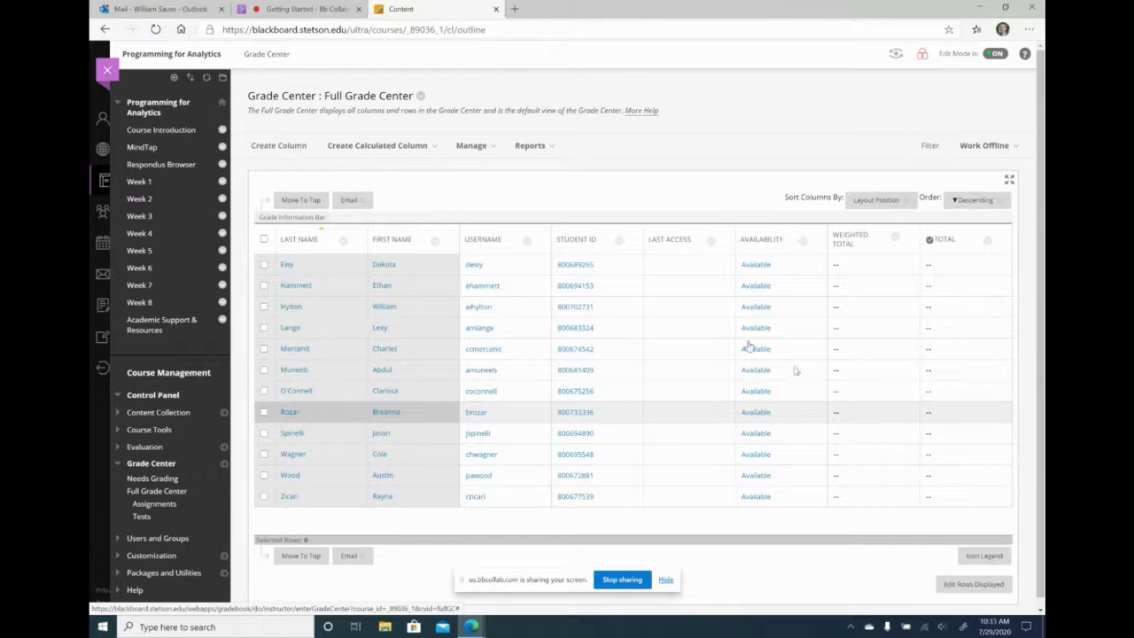
- Delete Programming Exercise 1.6 from Week 1 > Homework, confirming the deletion with OK
left_click(145, 186)
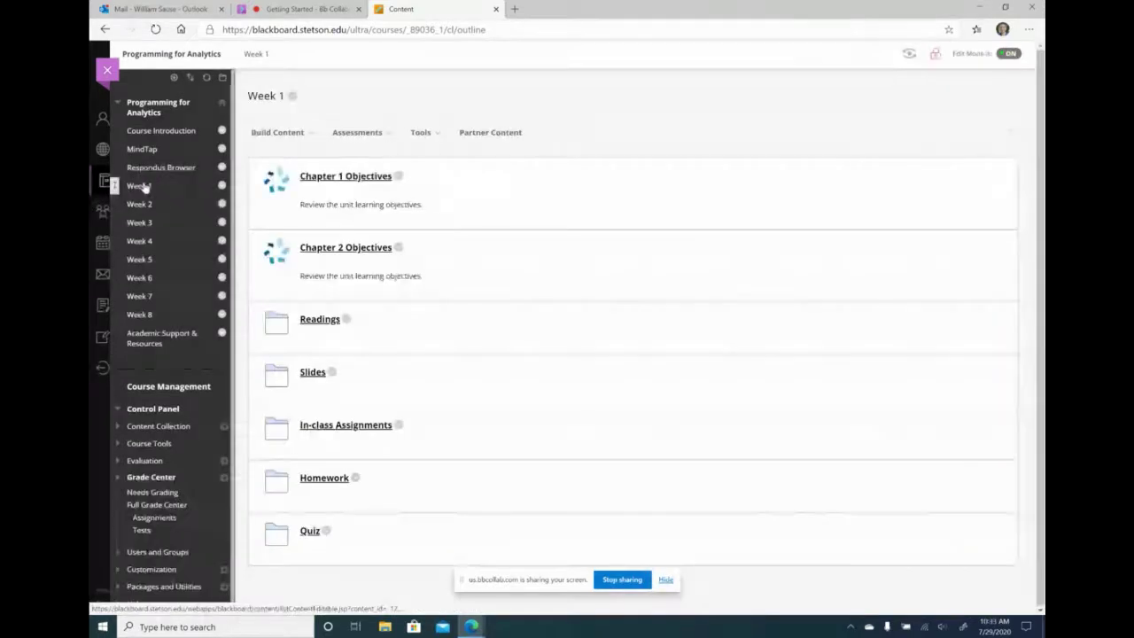
left_click(326, 480)
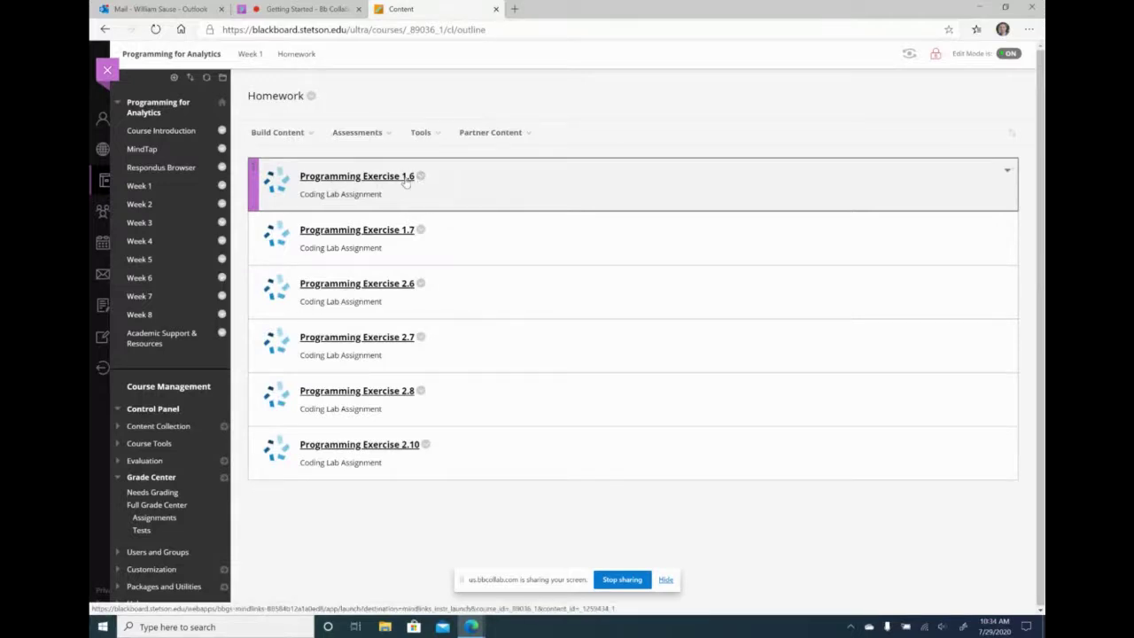
left_click(422, 177)
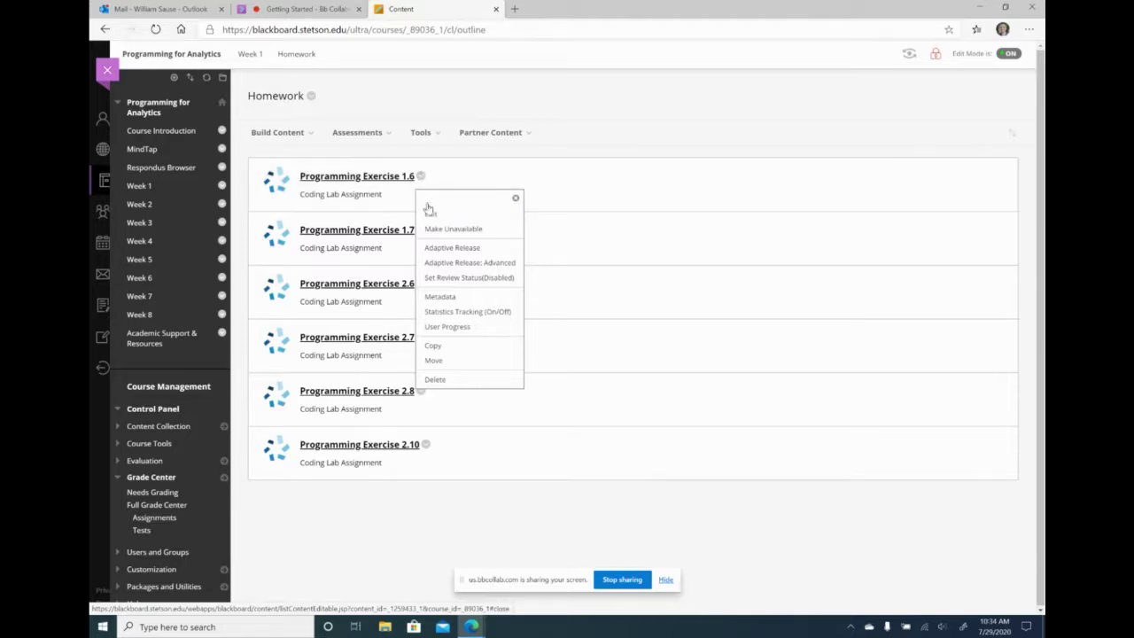
left_click(466, 385)
left_click(621, 93)
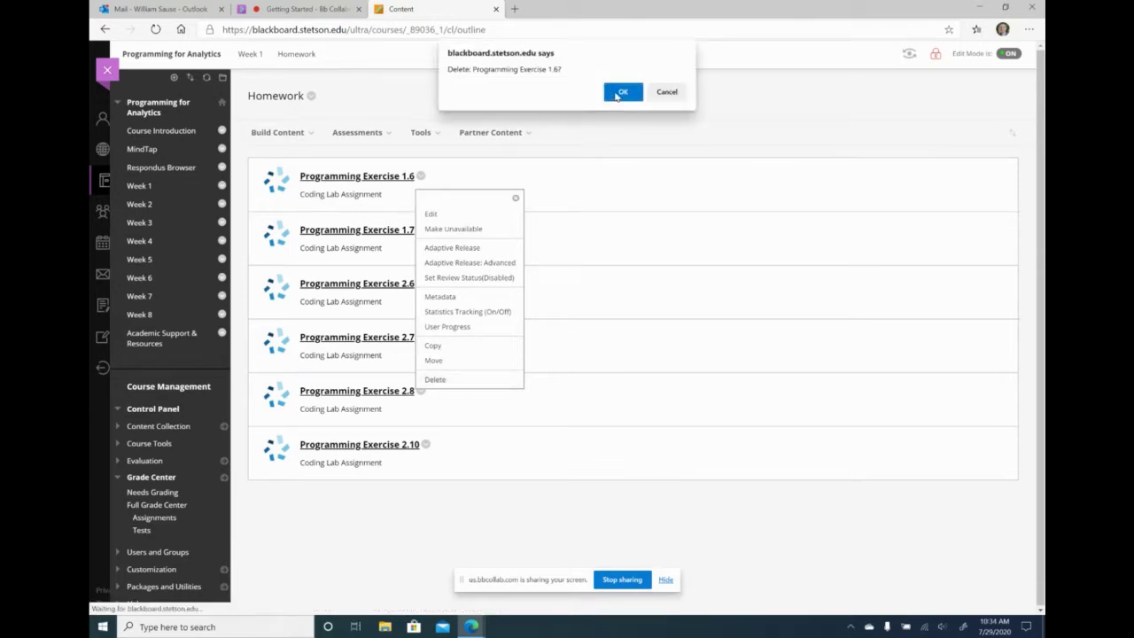
left_click(422, 156)
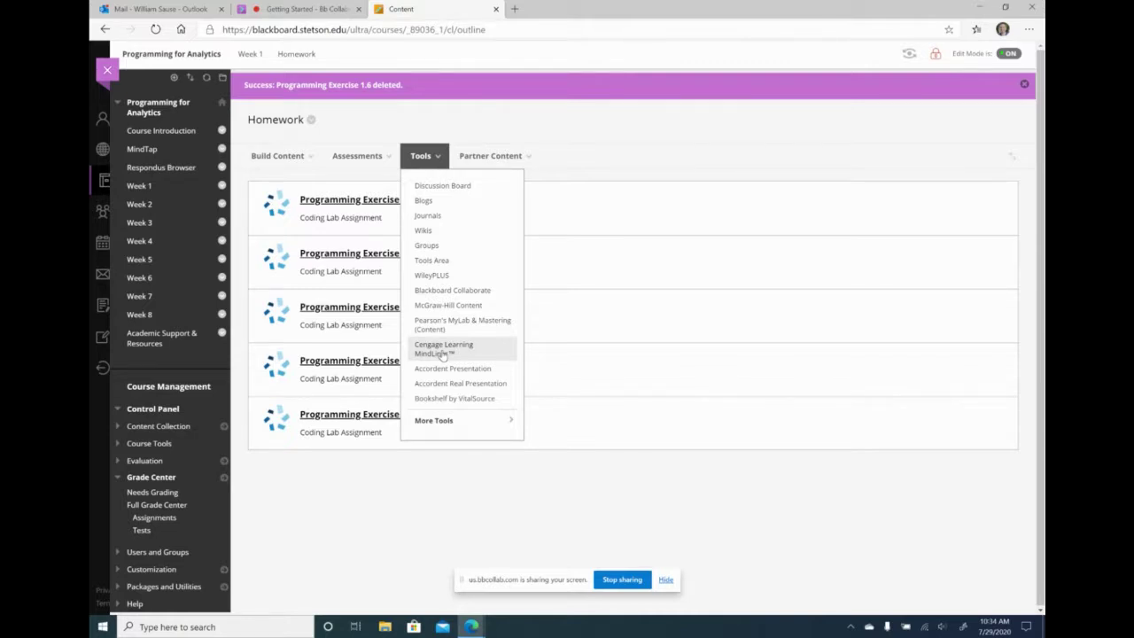
- Open Cengage Learning MindLinks and select the Fundamentals of Python MindTap course as the content source
left_click(442, 352)
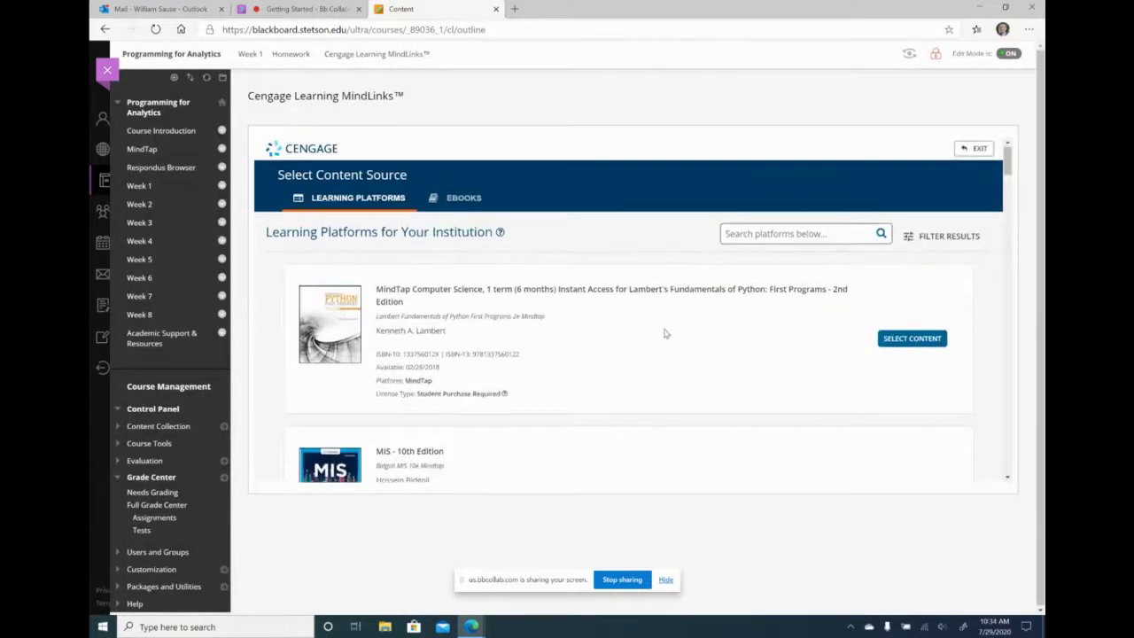
scroll(665, 333, "down", 2)
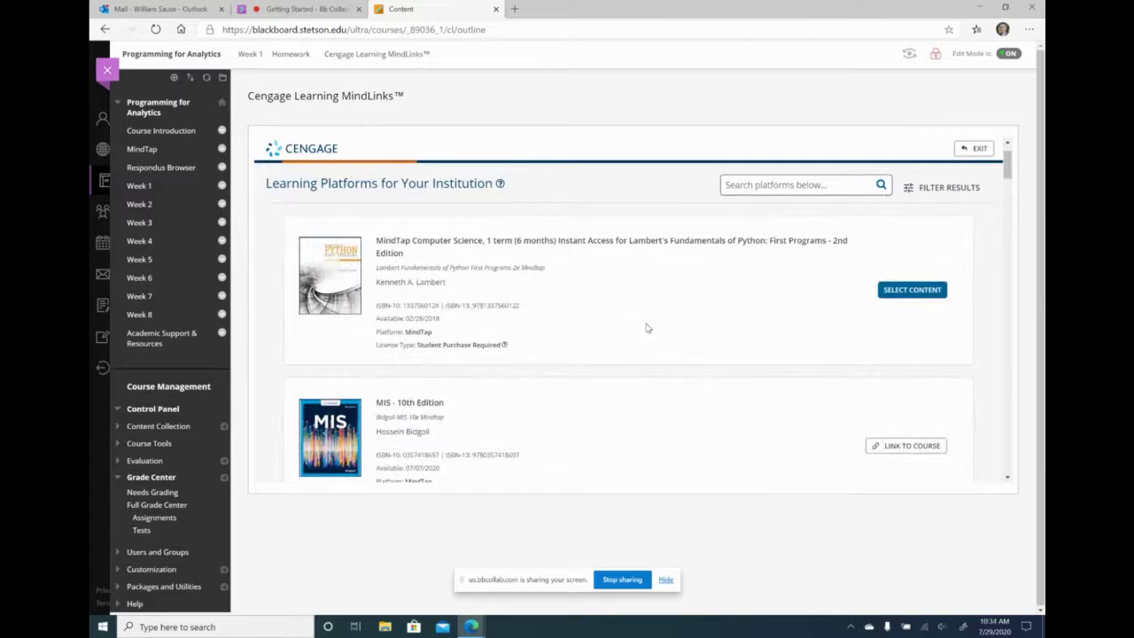
scroll(519, 266, "up", 1)
scroll(513, 299, "down", 3)
scroll(514, 304, "up", 3)
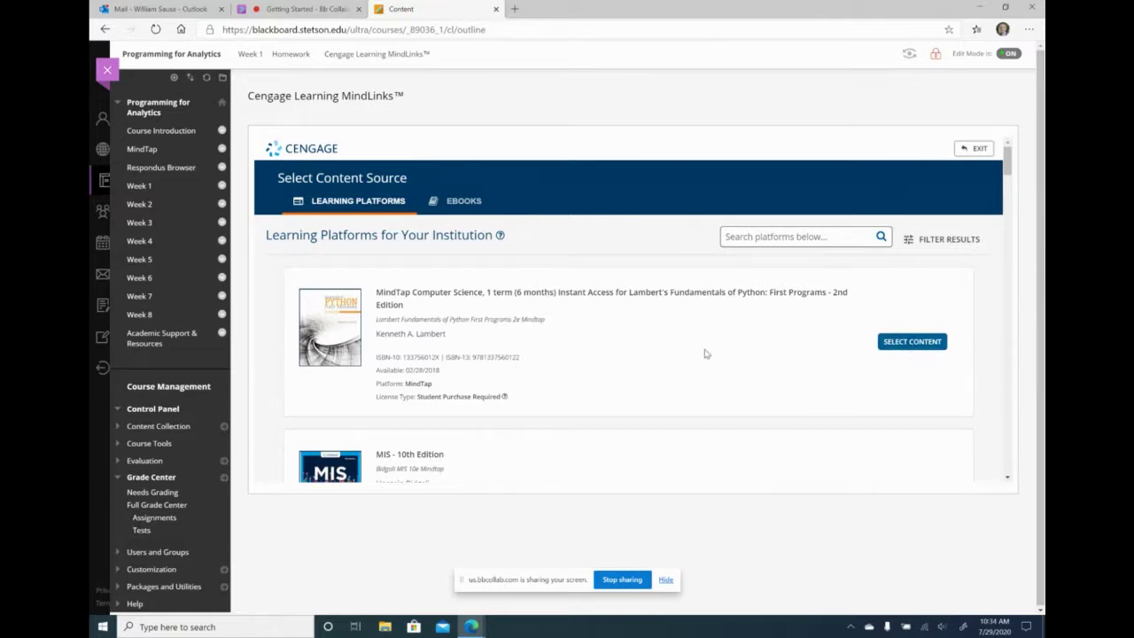
scroll(706, 353, "down", 10)
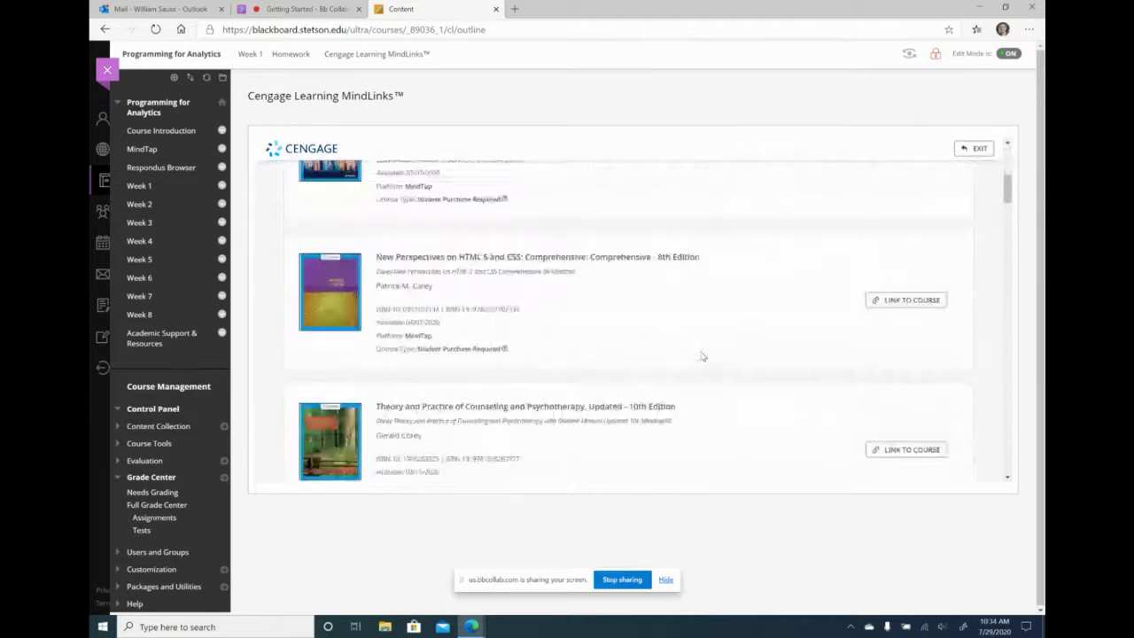
scroll(682, 372, "down", 10)
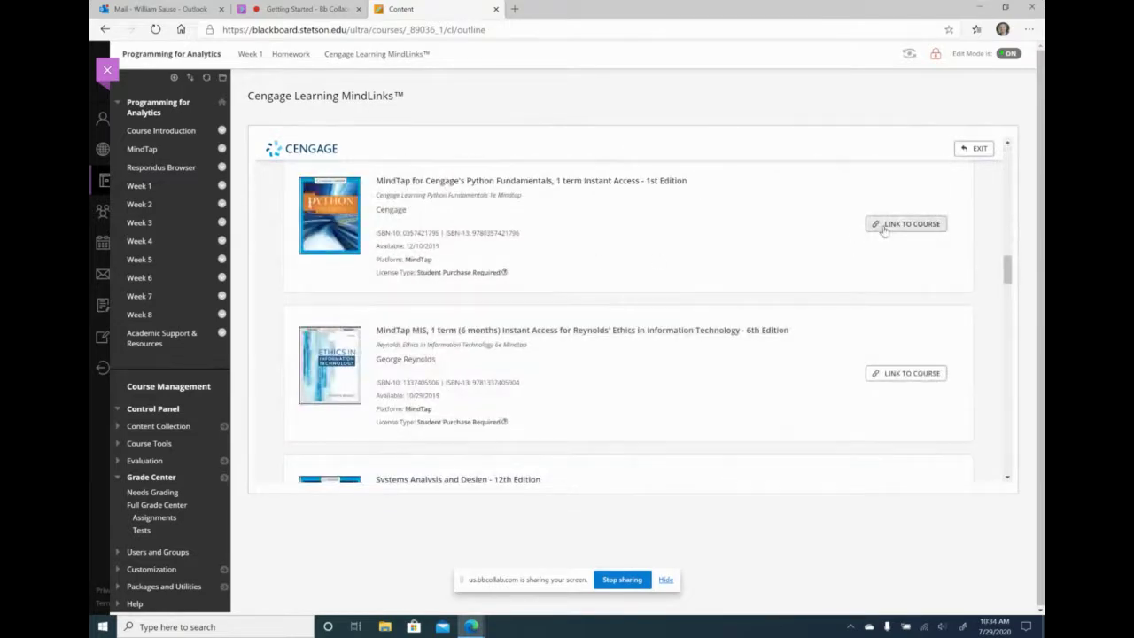
scroll(932, 234, "up", 10)
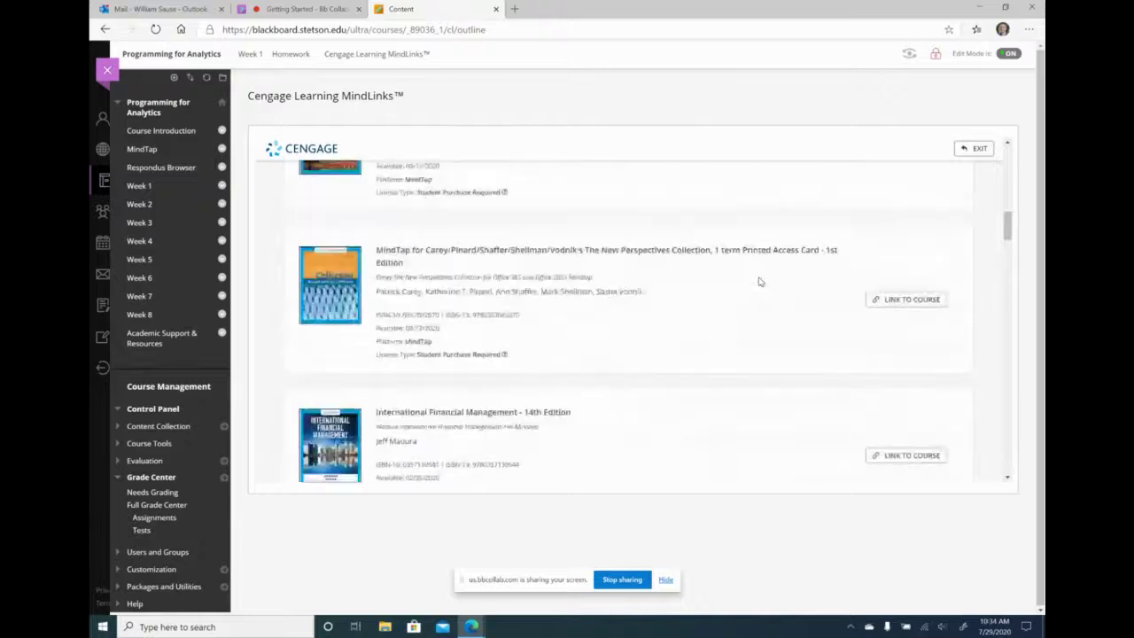
scroll(879, 241, "up", 3)
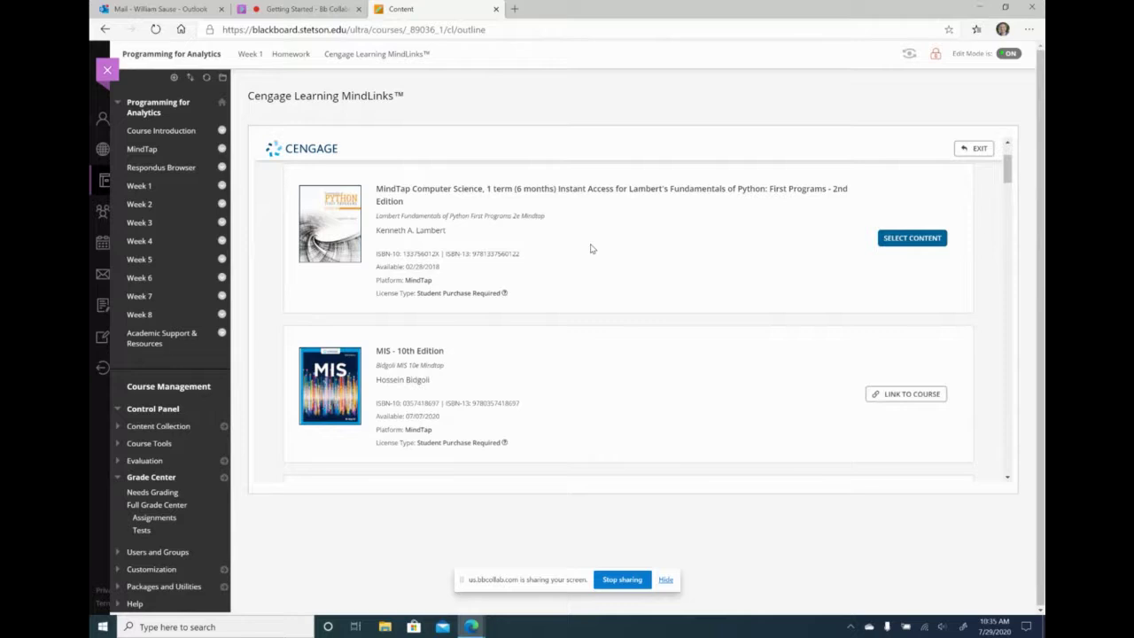
left_click(917, 239)
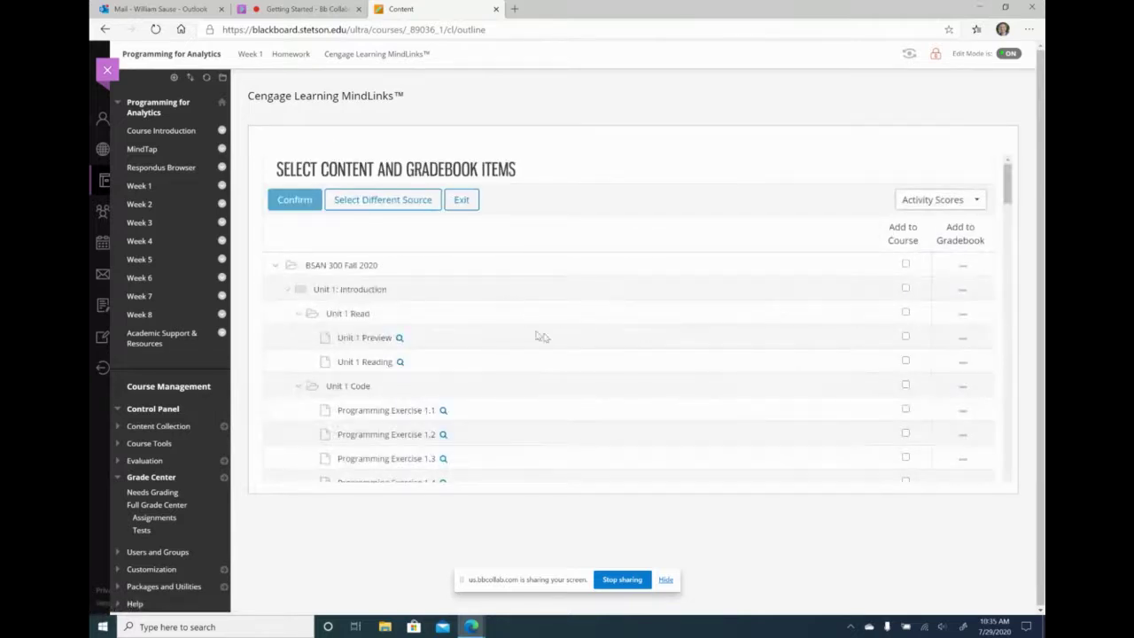
- Mark Programming Exercise 1.6 for Add to Course and Add to Gradebook, then confirm
scroll(537, 334, "down", 4)
scroll(544, 348, "down", 6)
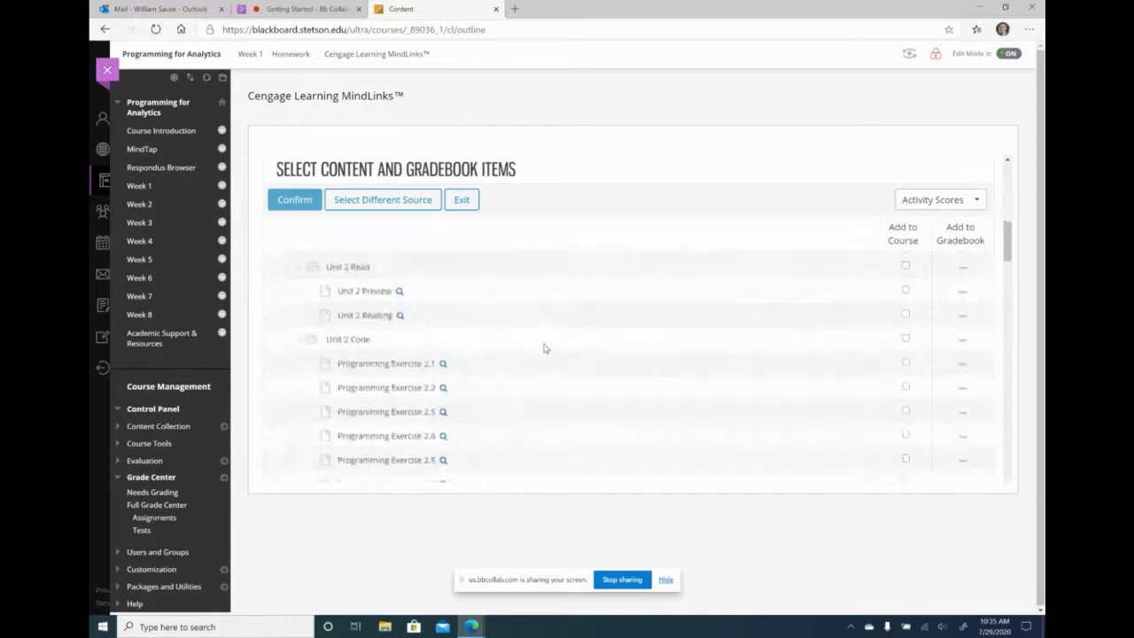
scroll(544, 348, "down", 8)
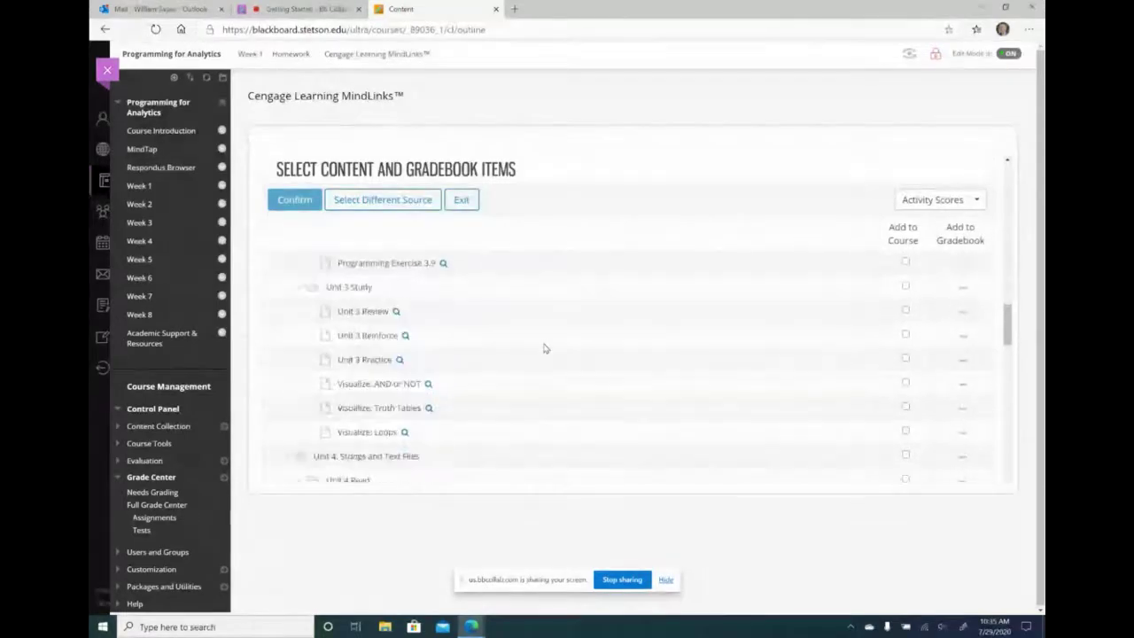
scroll(544, 348, "up", 5)
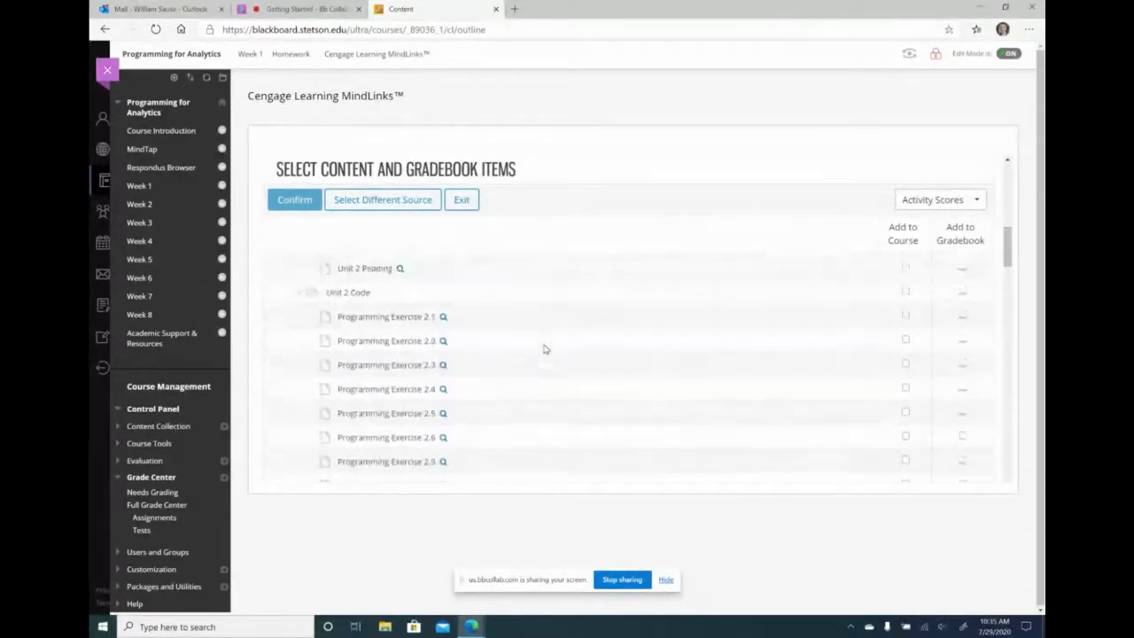
scroll(544, 348, "up", 5)
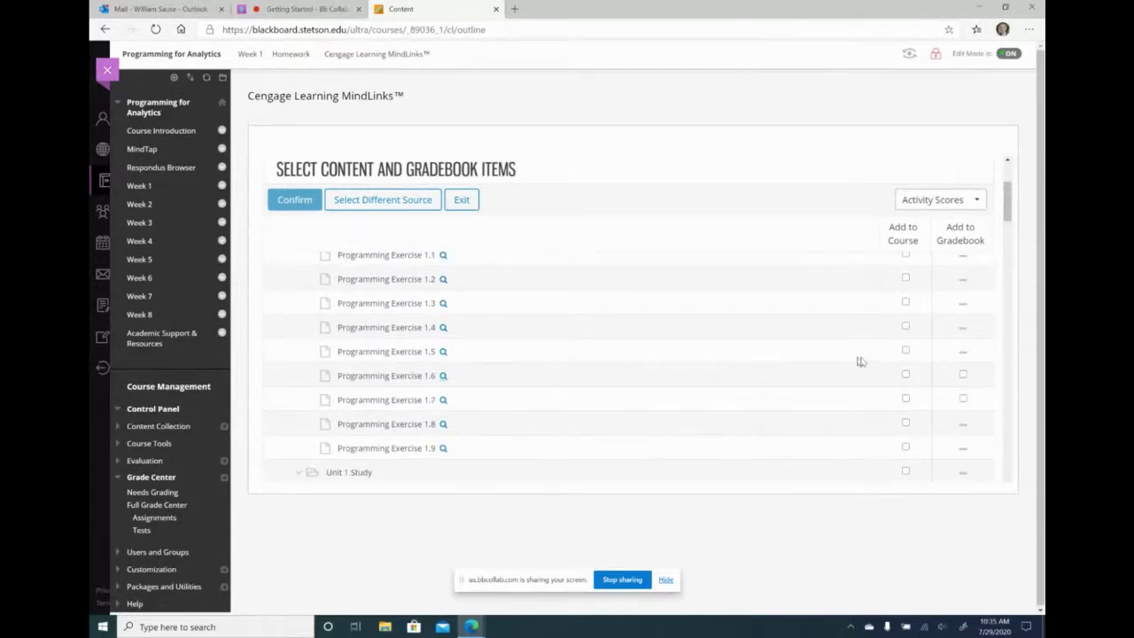
left_click(906, 375)
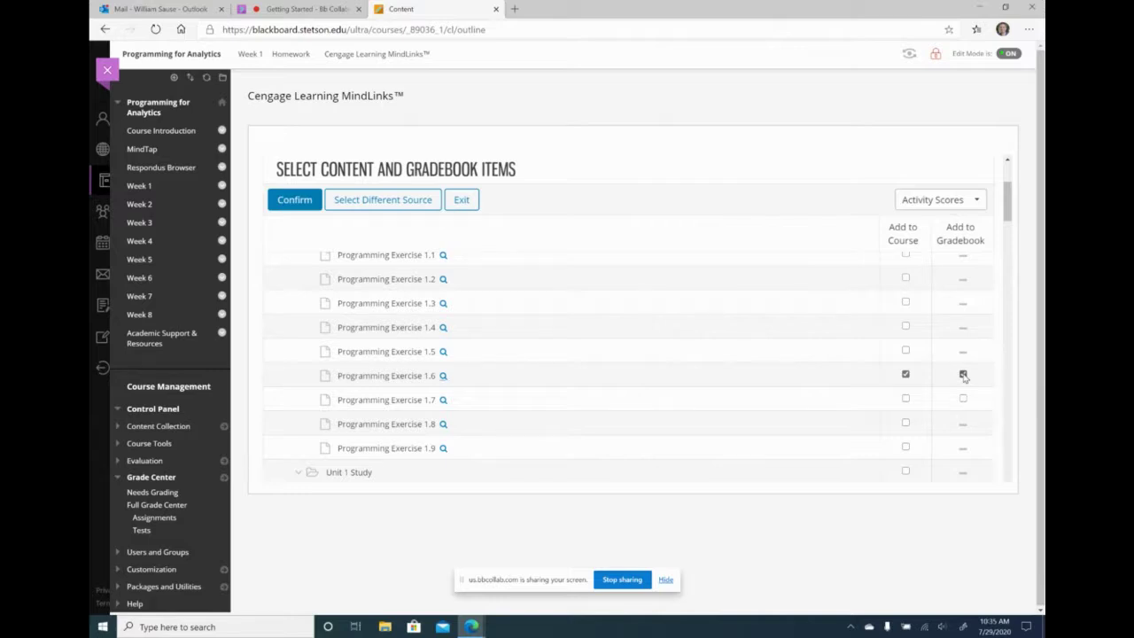
left_click(963, 375)
scroll(853, 386, "down", 1)
scroll(854, 386, "up", 1)
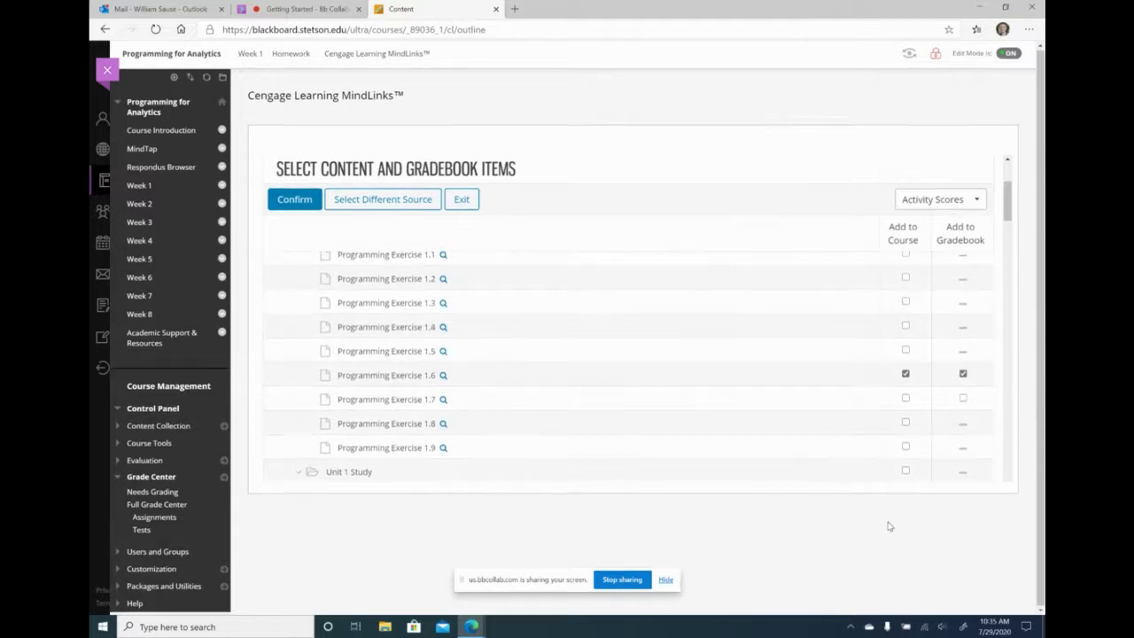
scroll(924, 428, "down", 1)
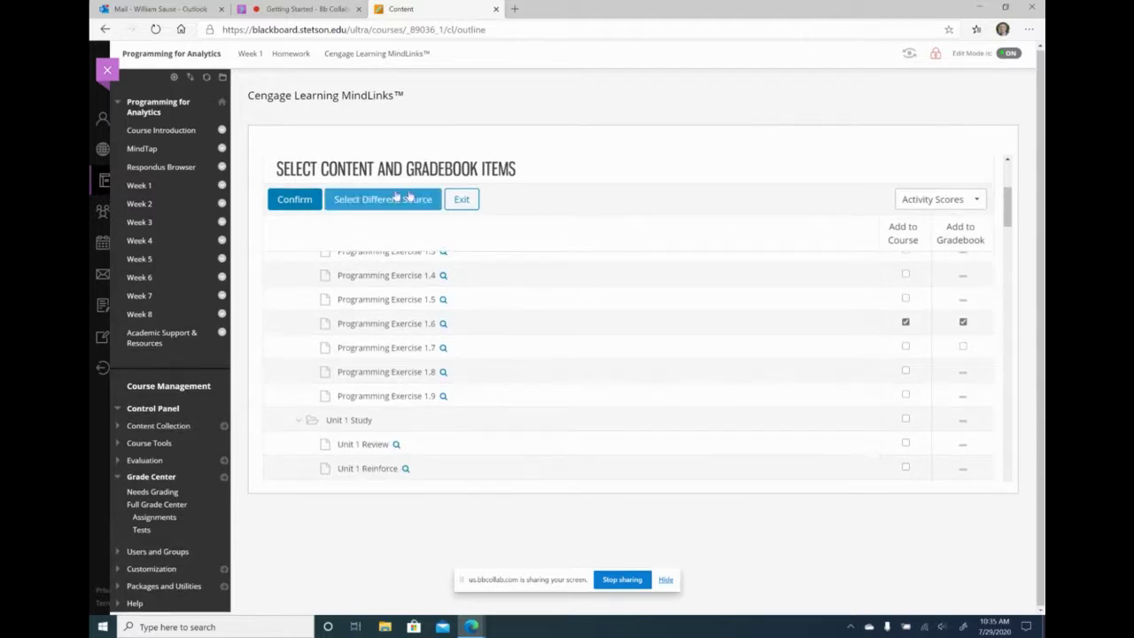
left_click(294, 201)
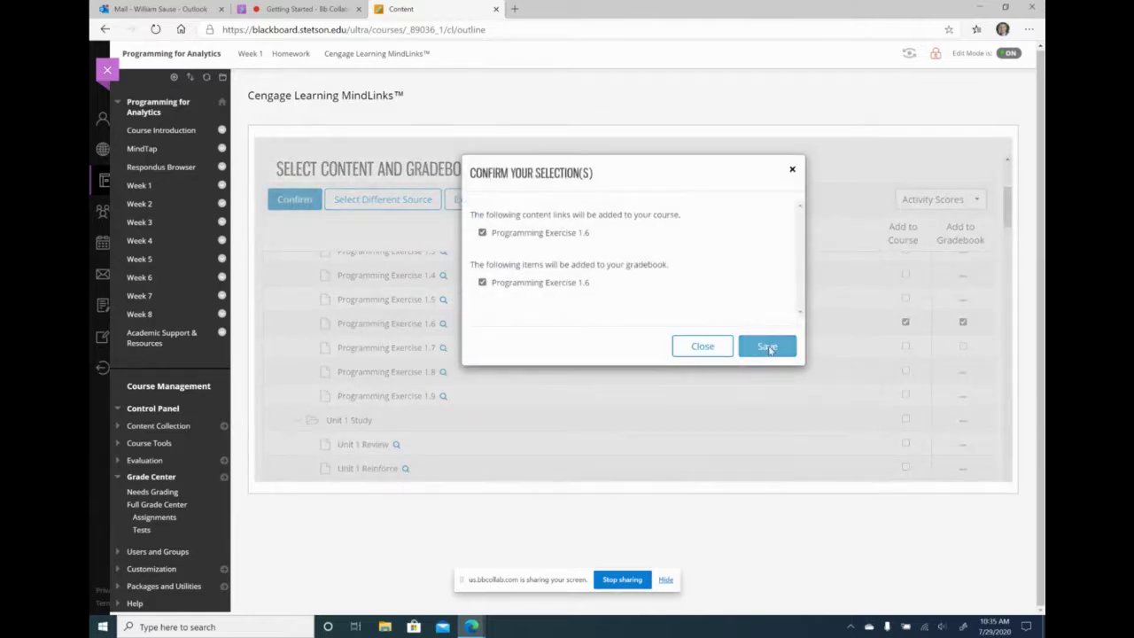
- Finish adding Programming Exercise 1.6 to Homework, drag it to the top, and check the Full Grade Center
left_click(767, 347)
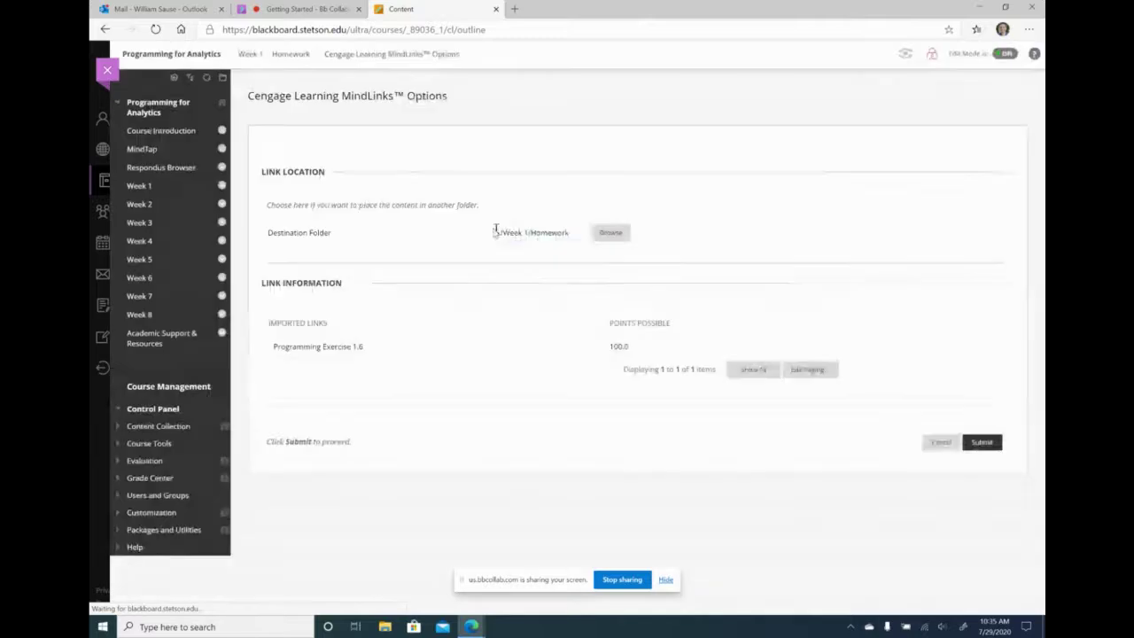
left_click(973, 443)
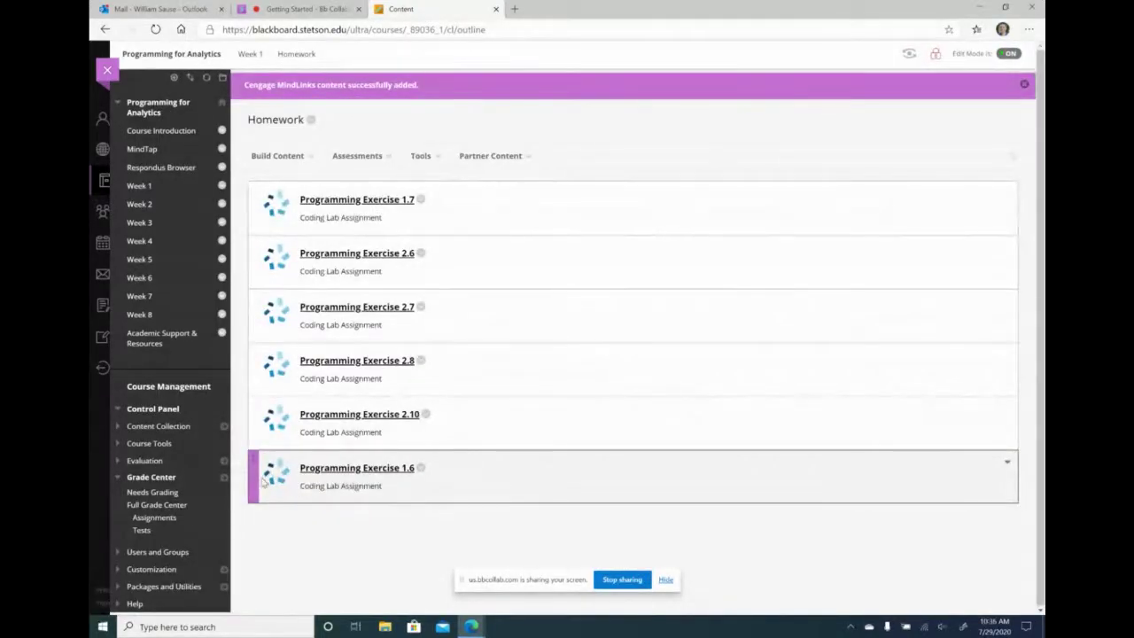
left_click_drag(255, 480, 257, 202)
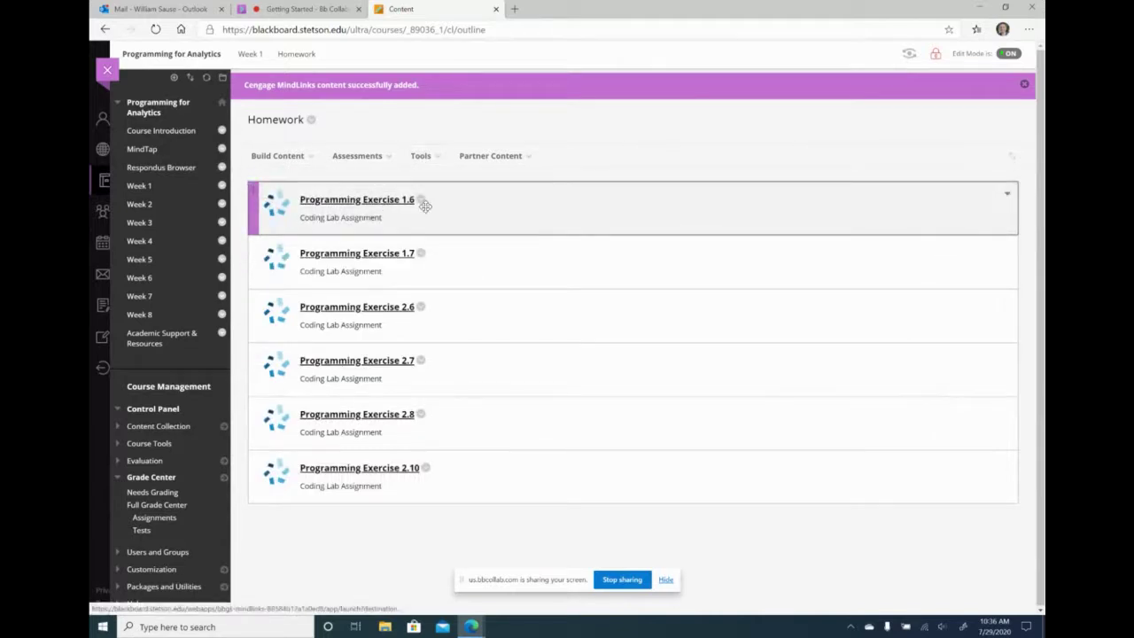
left_click(138, 504)
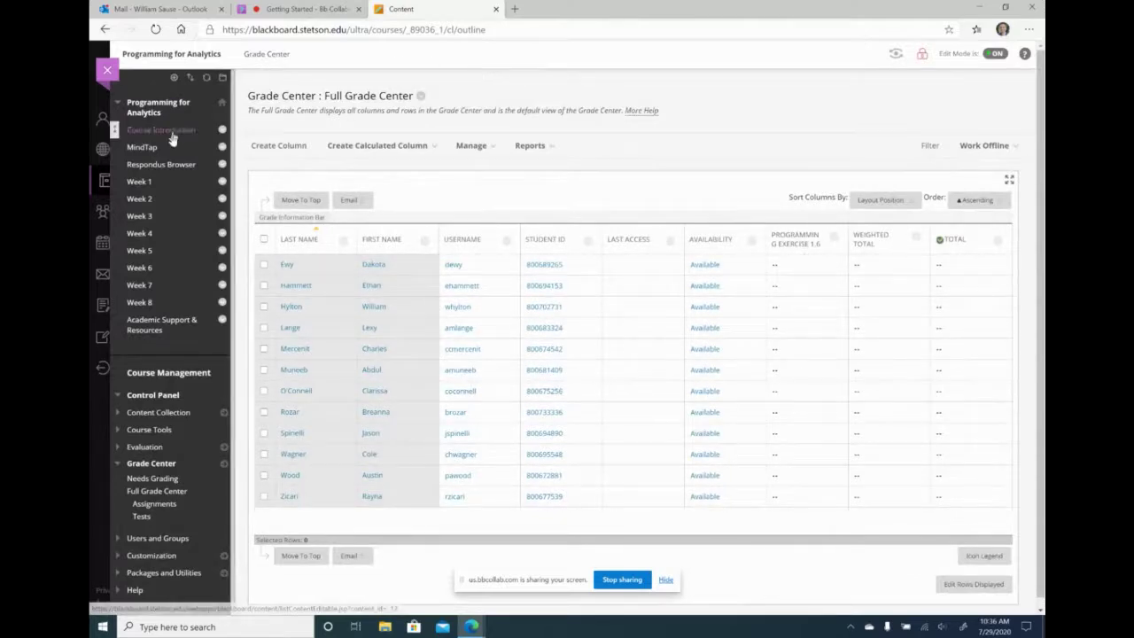
left_click(152, 184)
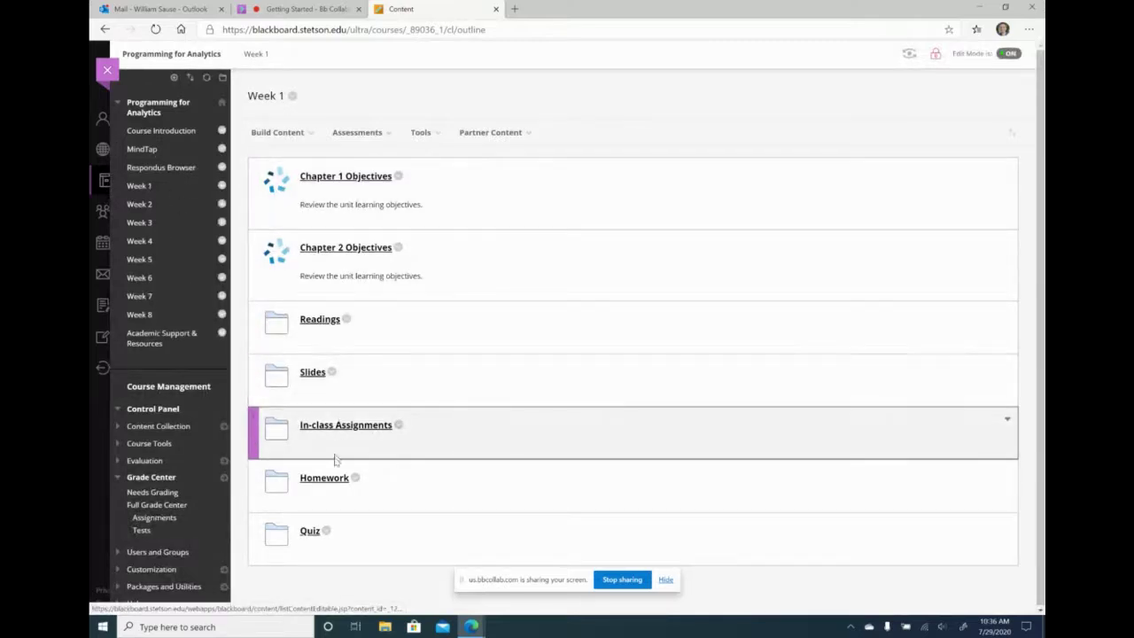
- Delete Programming Exercises 1.7 and 2.6 from Week 1 Homework, confirming each deletion with OK
left_click(334, 479)
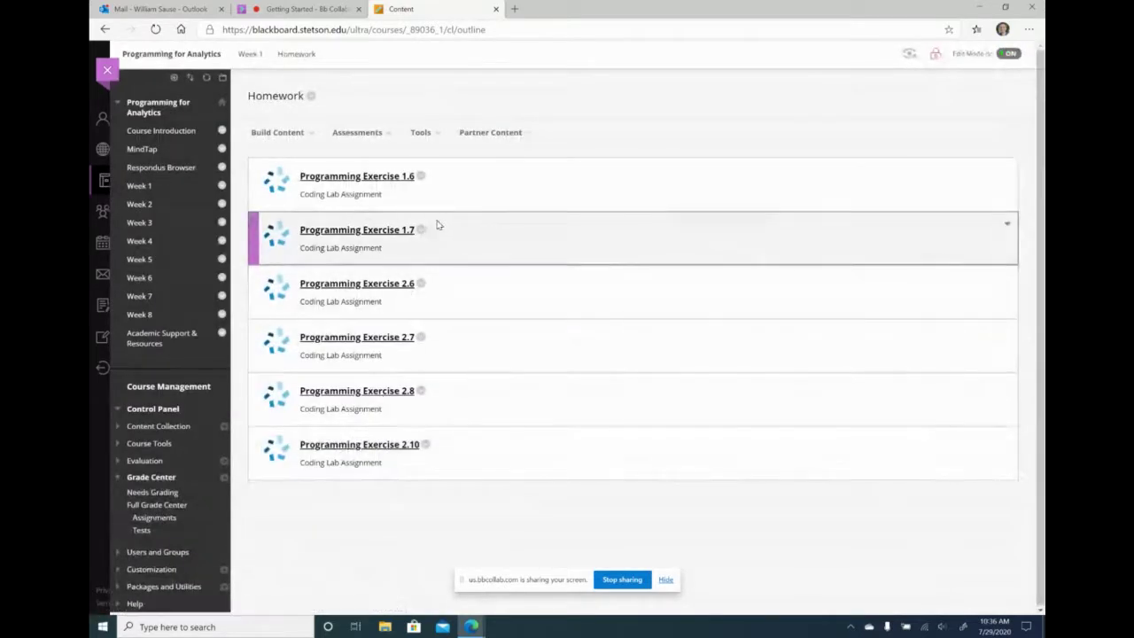
left_click(422, 230)
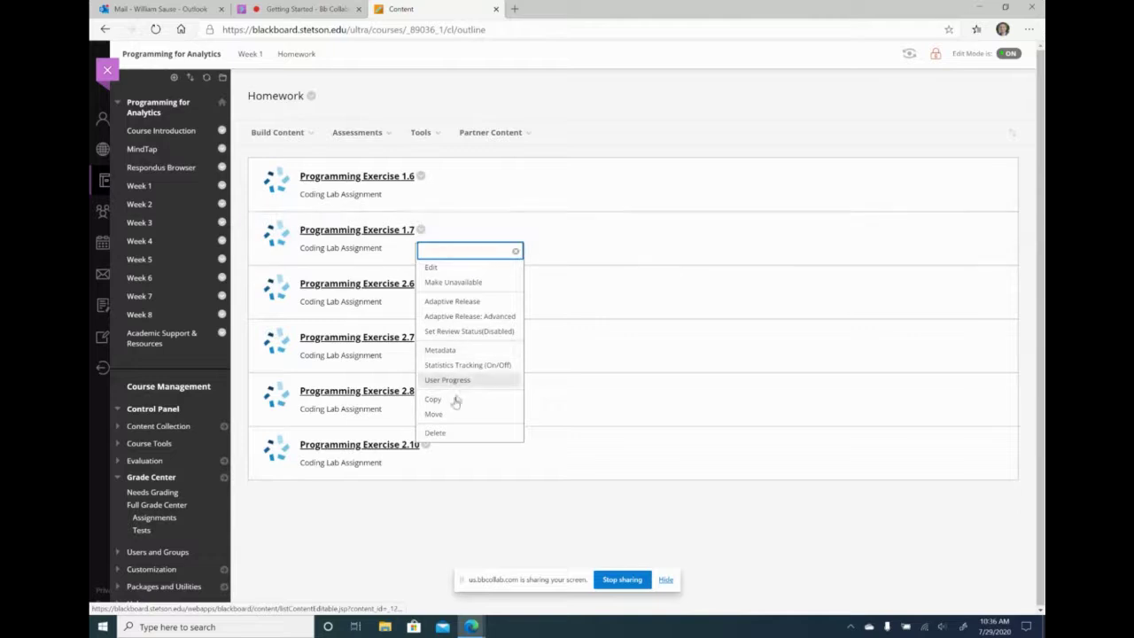
left_click(449, 434)
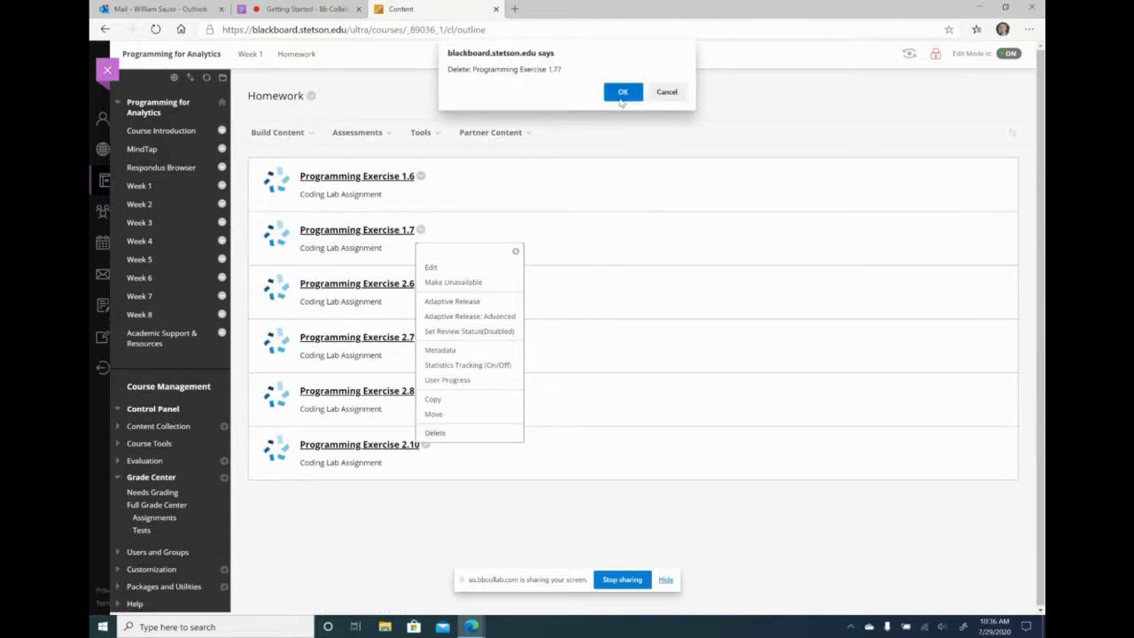
left_click(623, 95)
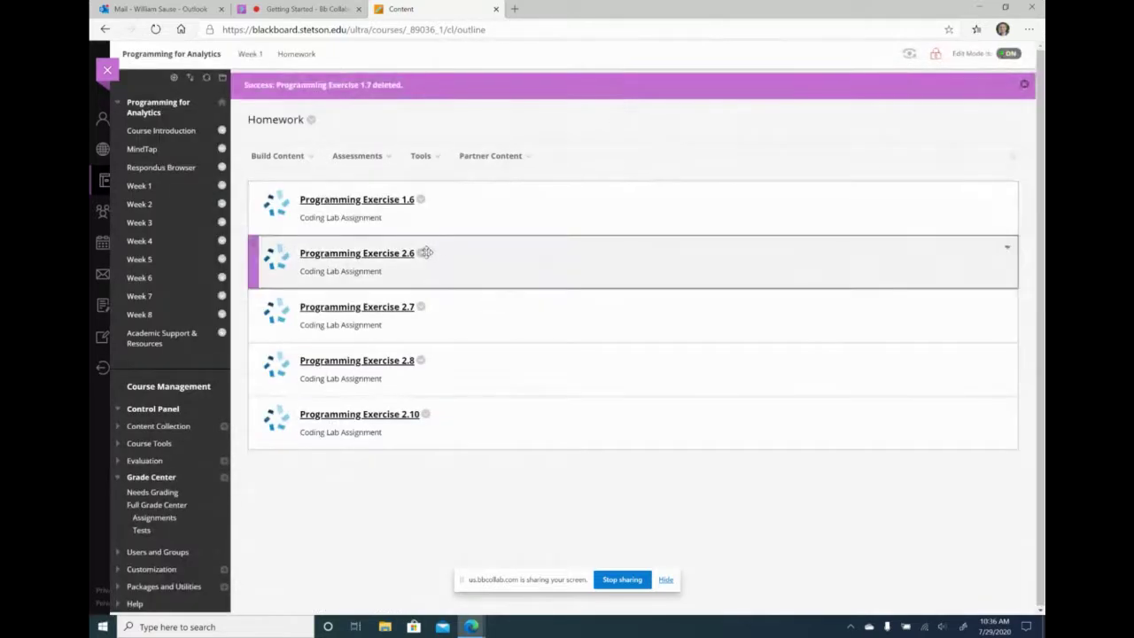
left_click(421, 253)
left_click(436, 456)
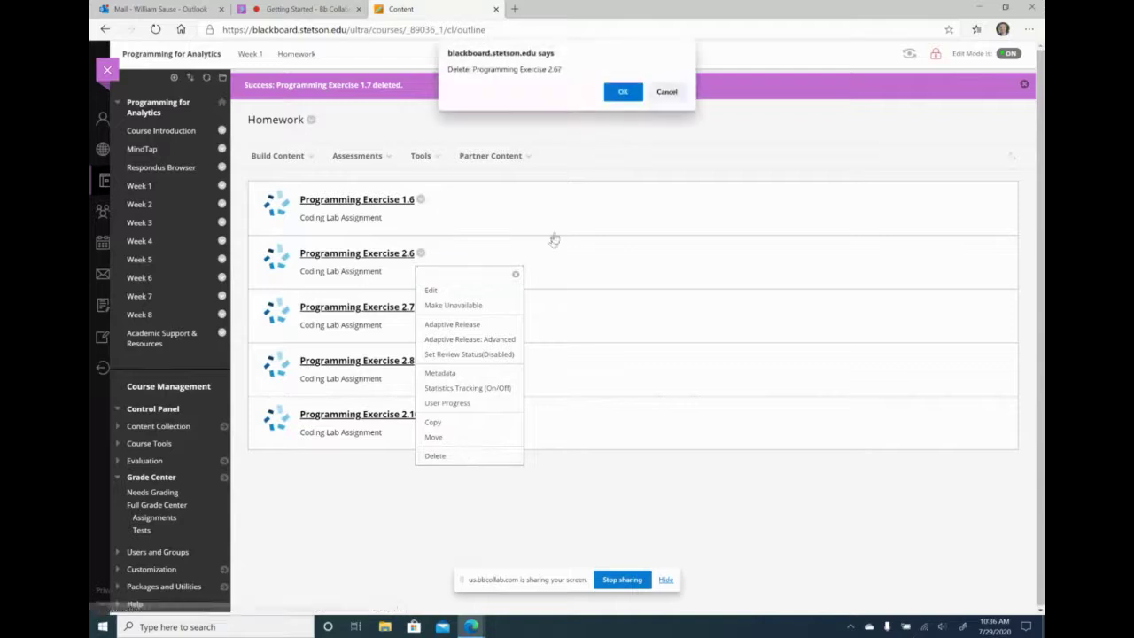
left_click(623, 93)
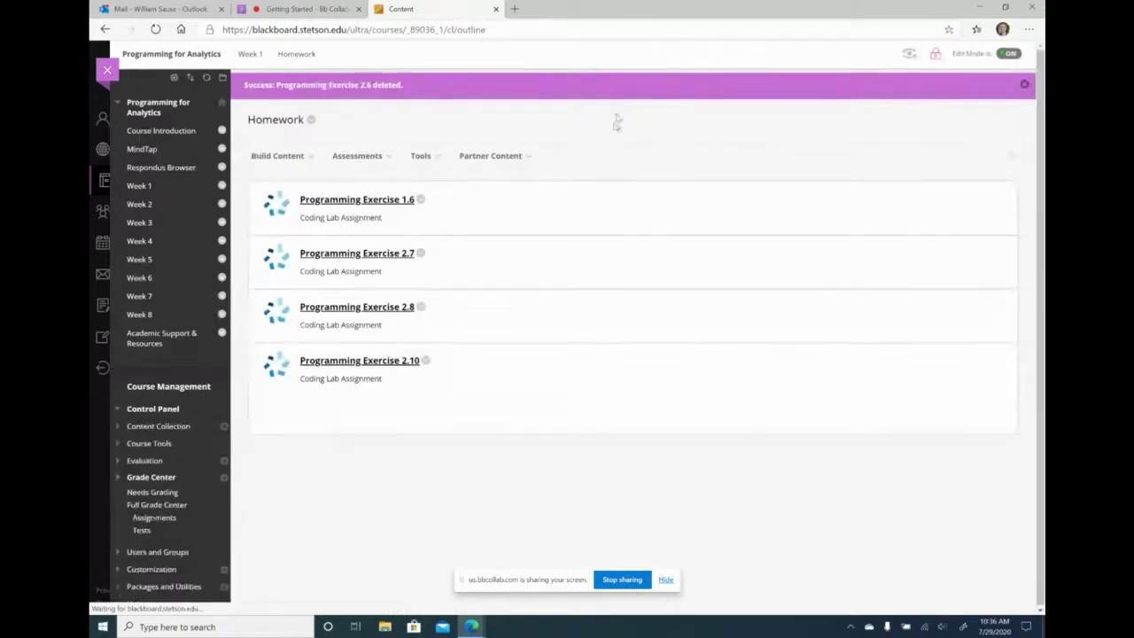
left_click(421, 155)
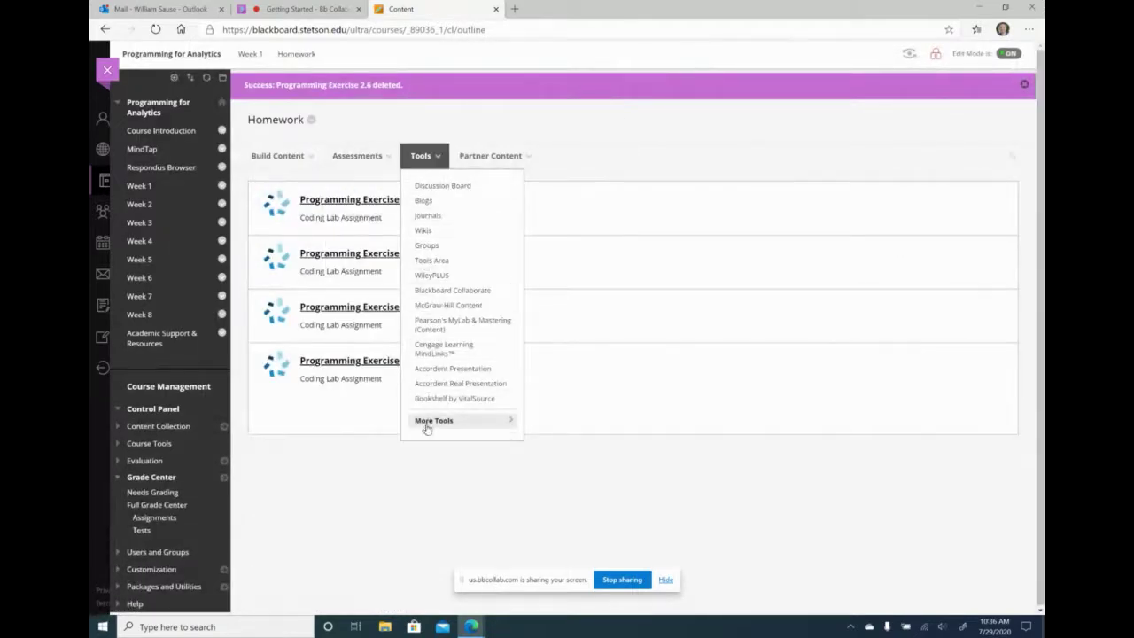
- Pick Programming Exercises 1.7 and 2.6 from the MindTap Python course in Cengage MindLinks
left_click(442, 351)
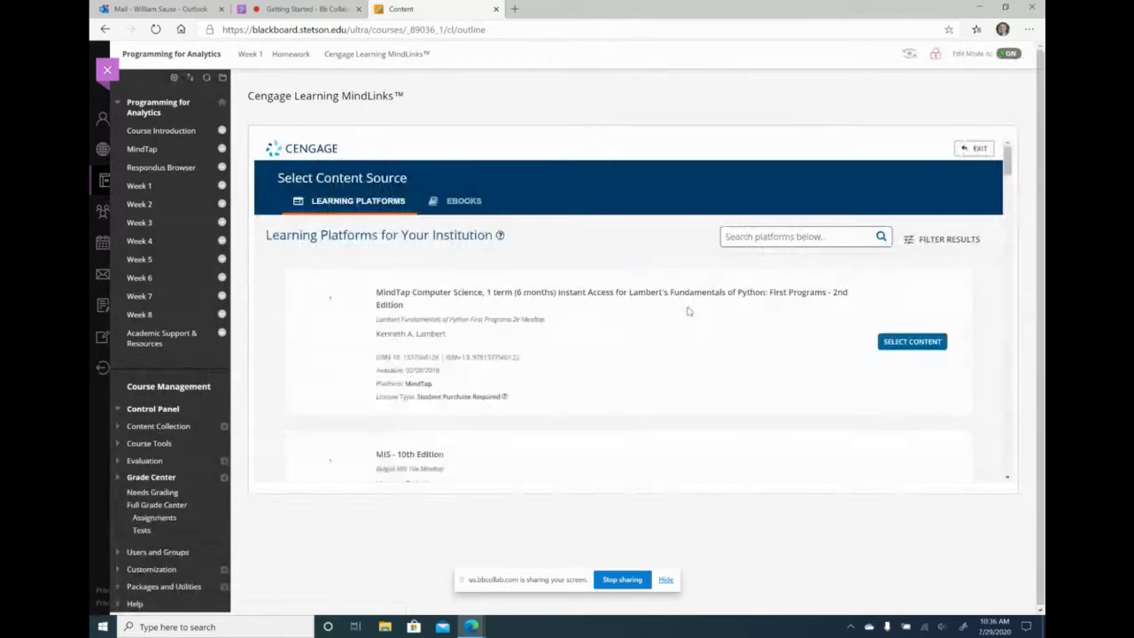
left_click(917, 344)
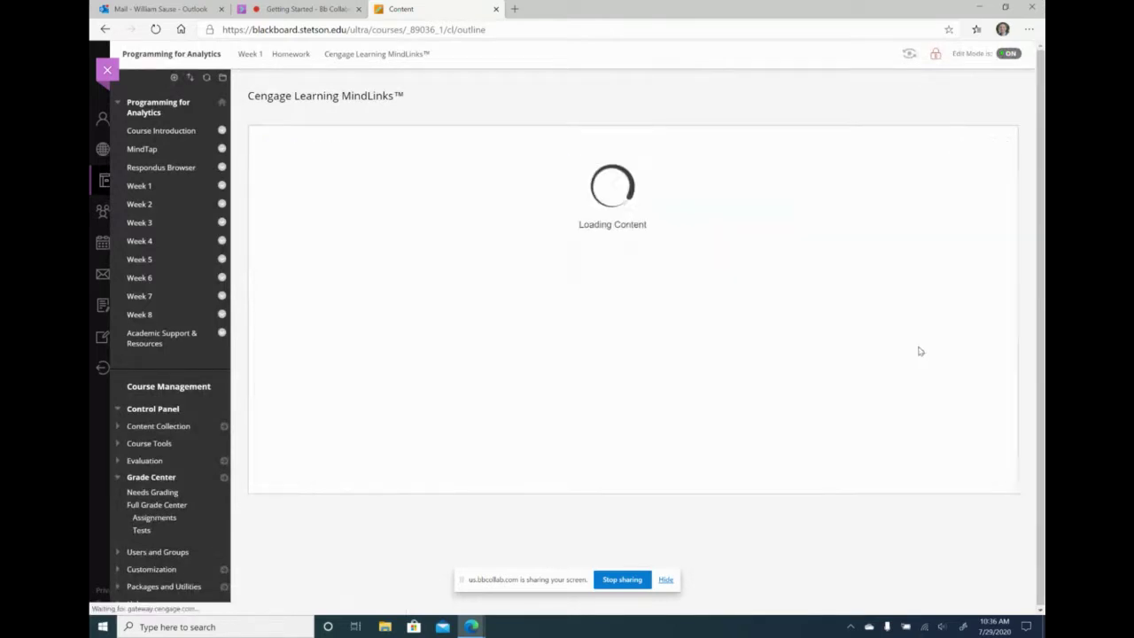
scroll(480, 390, "down", 3)
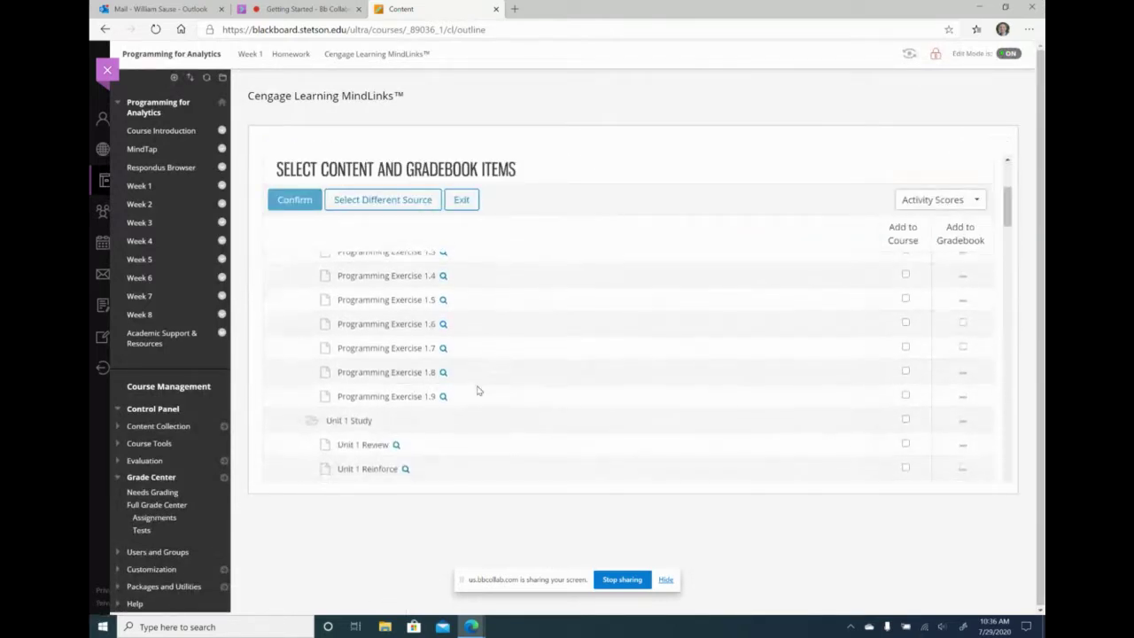
left_click(905, 346)
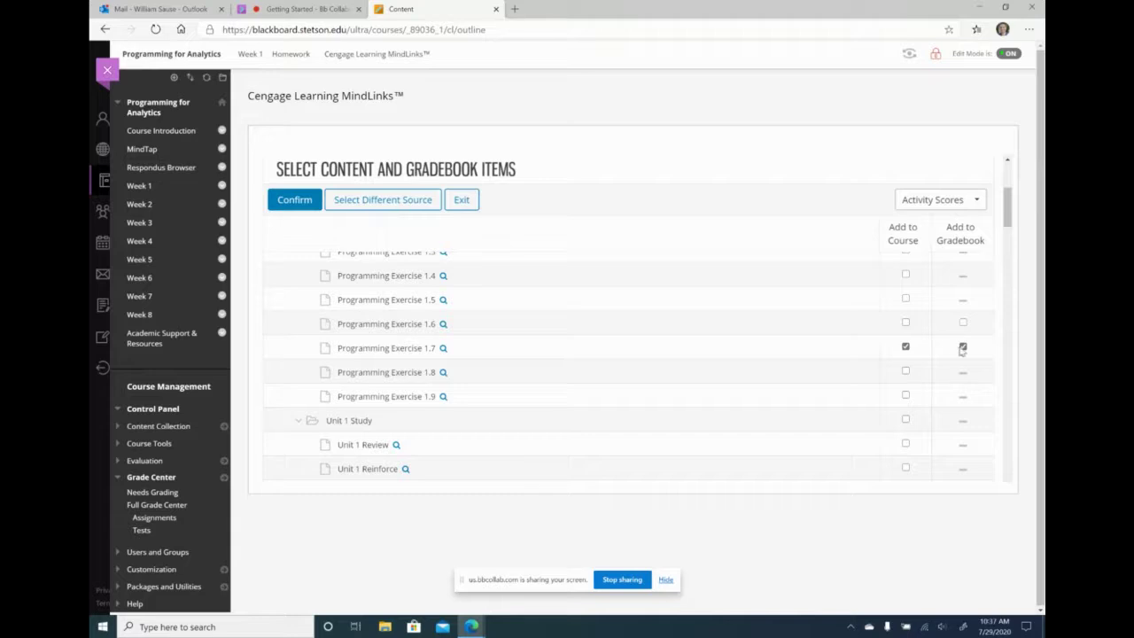
scroll(607, 389, "down", 5)
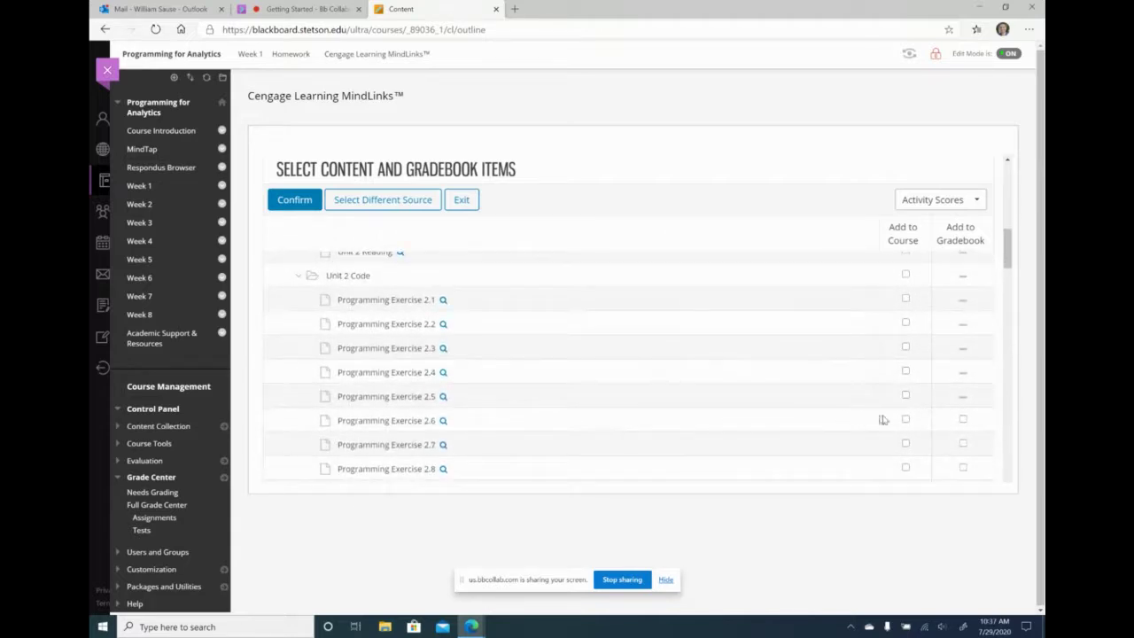
left_click(904, 420)
left_click(310, 199)
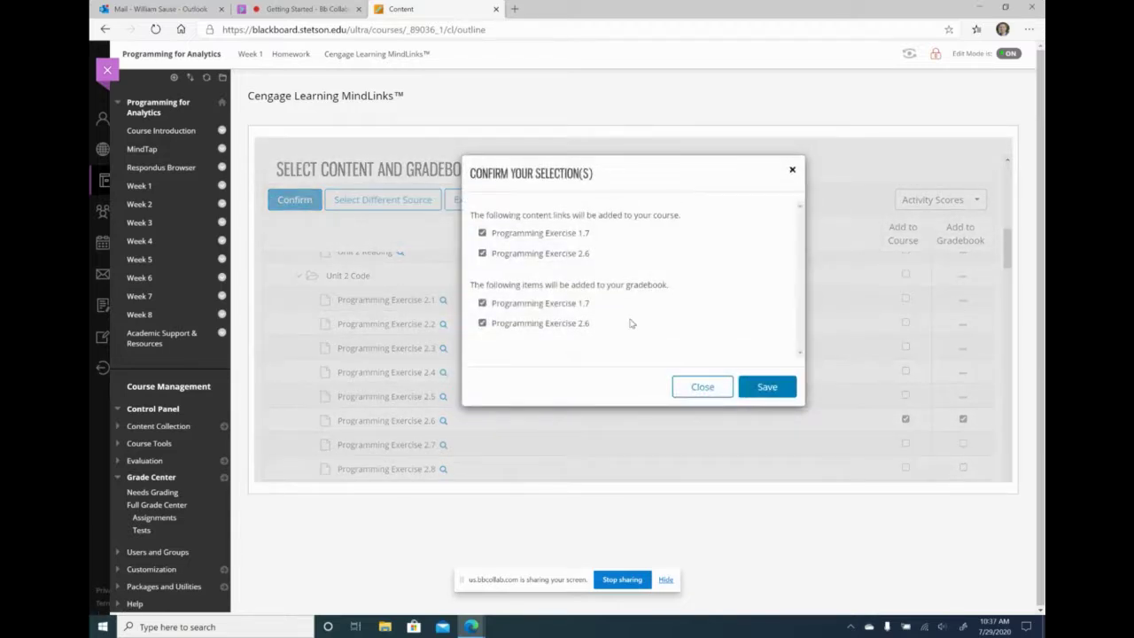
- Save the import into Week 1 Homework and check the new exercise columns in the Full Grade Center
left_click(762, 386)
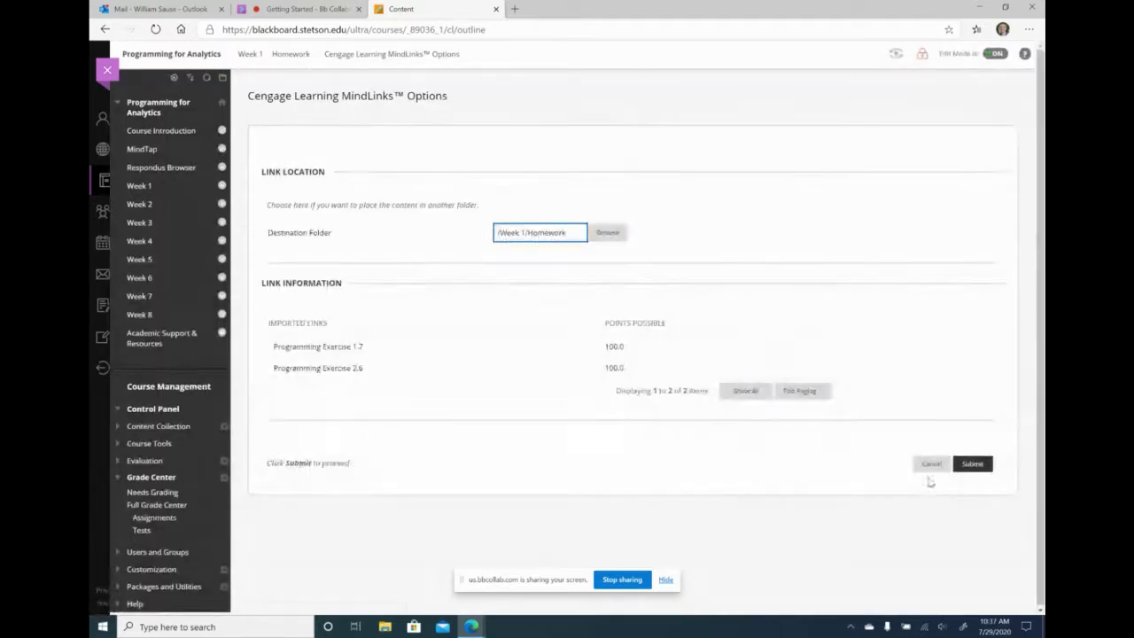
left_click(973, 464)
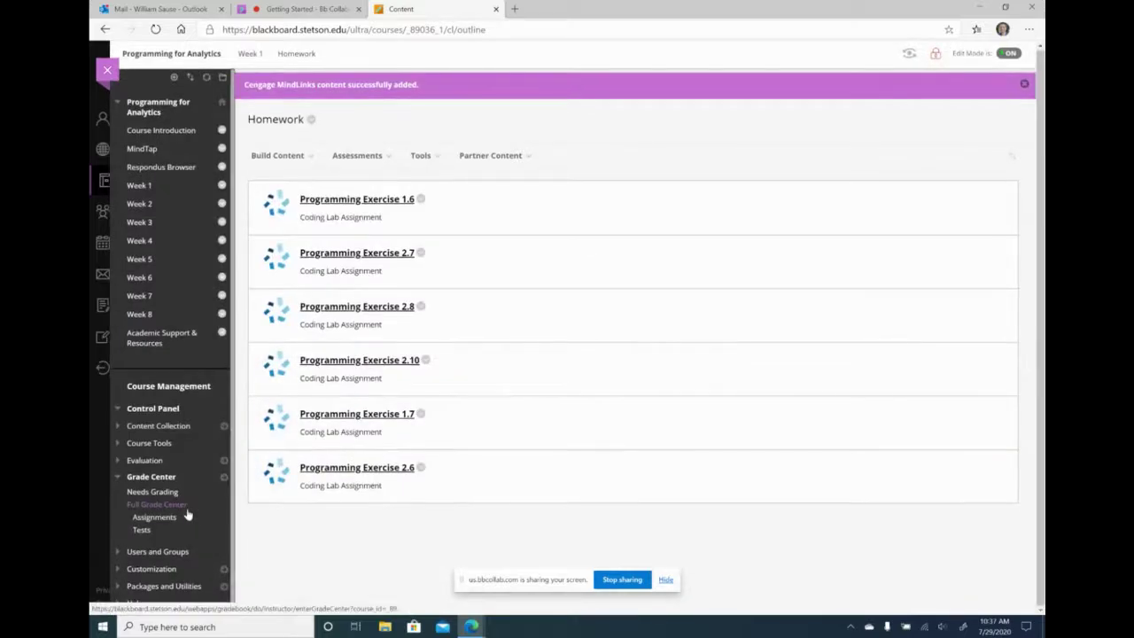
left_click(186, 511)
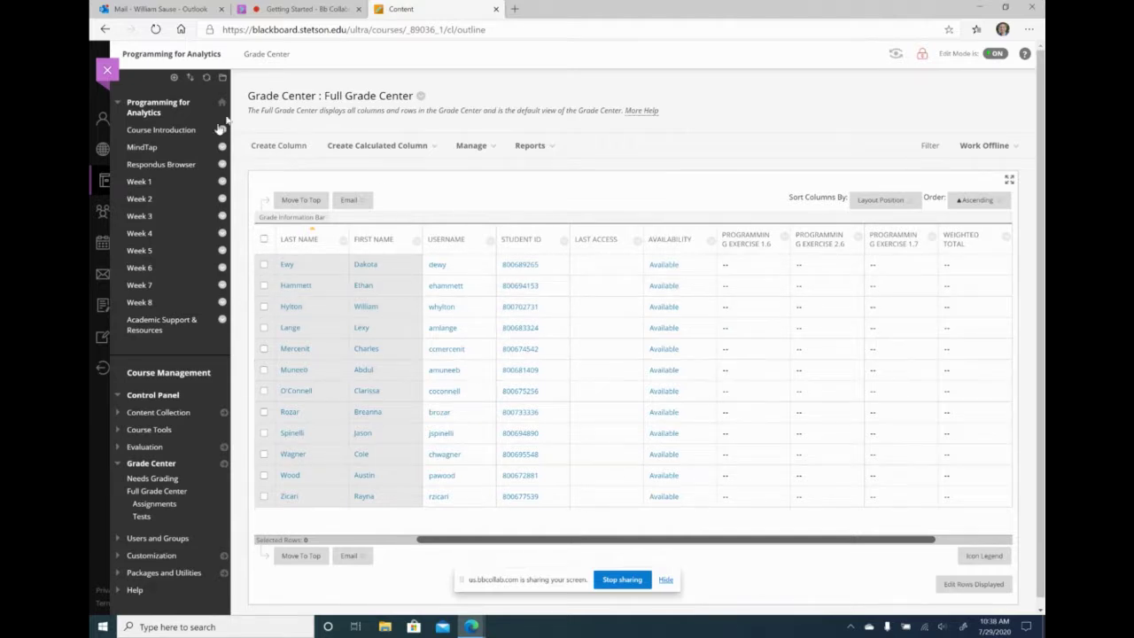
- Open the Syllabus from Course Introduction and scroll to its Grading weights (homework 30%, quizzes 30%)
left_click(161, 130)
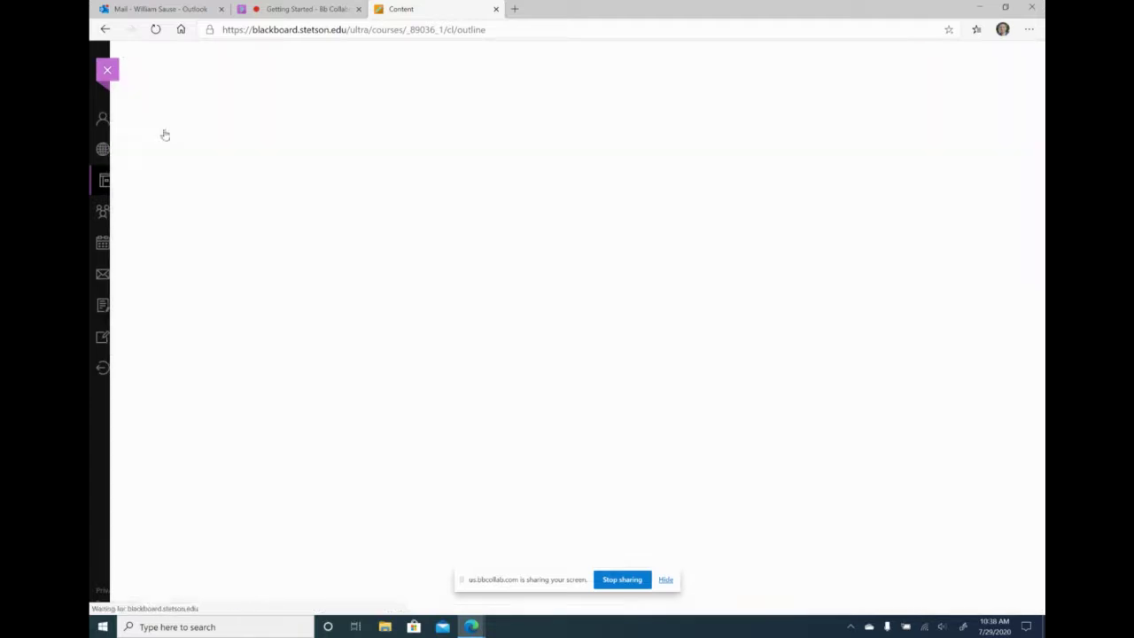
scroll(410, 368, "down", 2)
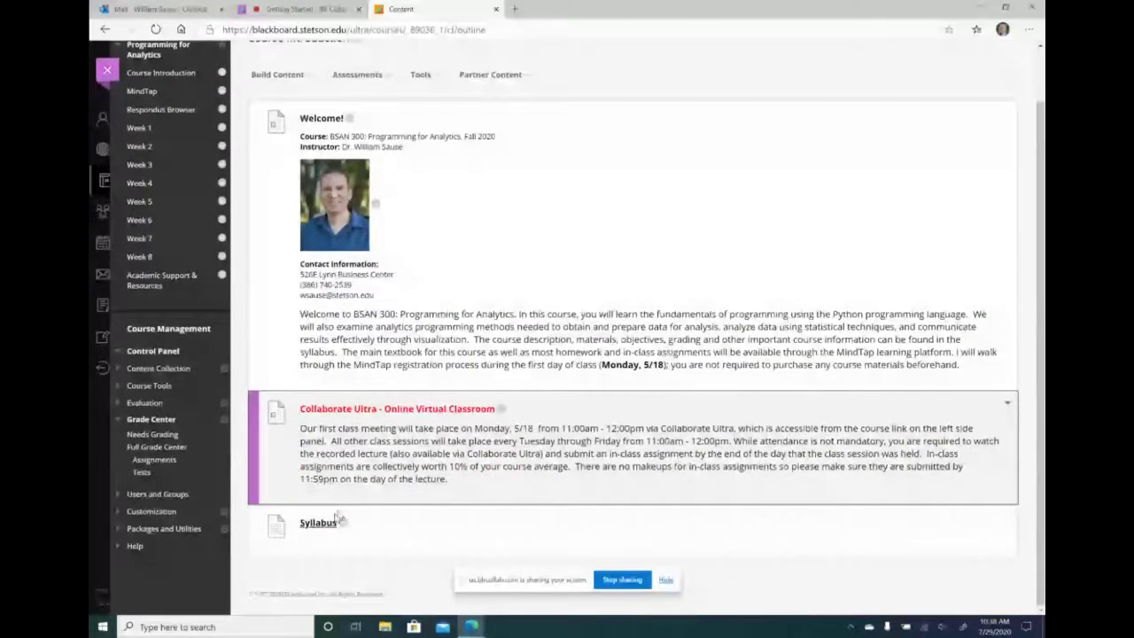
left_click(330, 522)
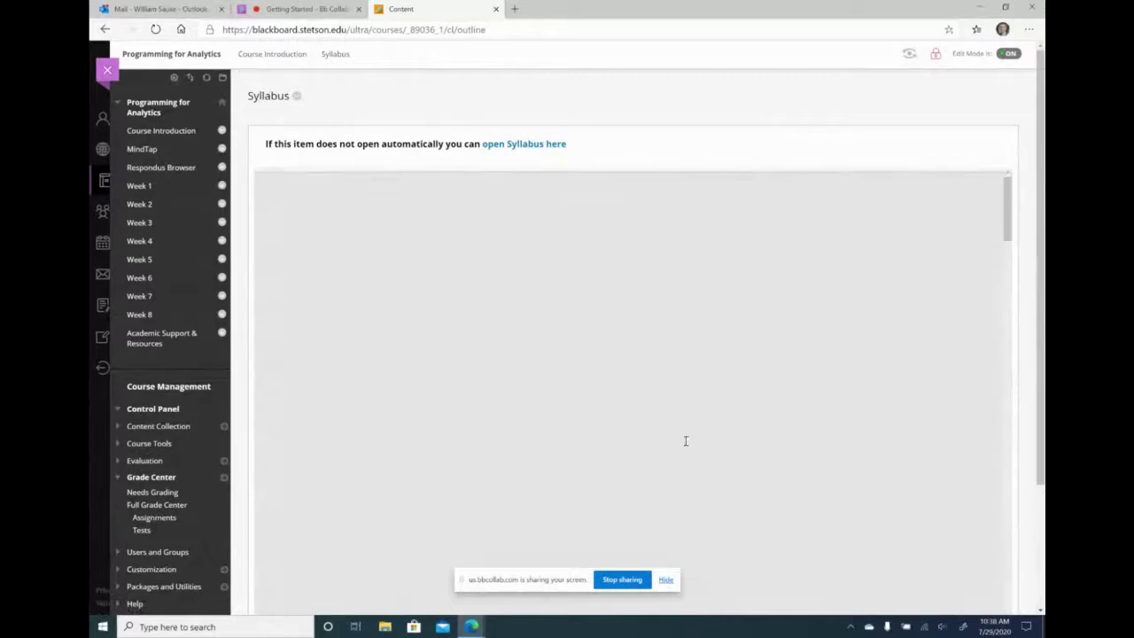
scroll(651, 399, "down", 20)
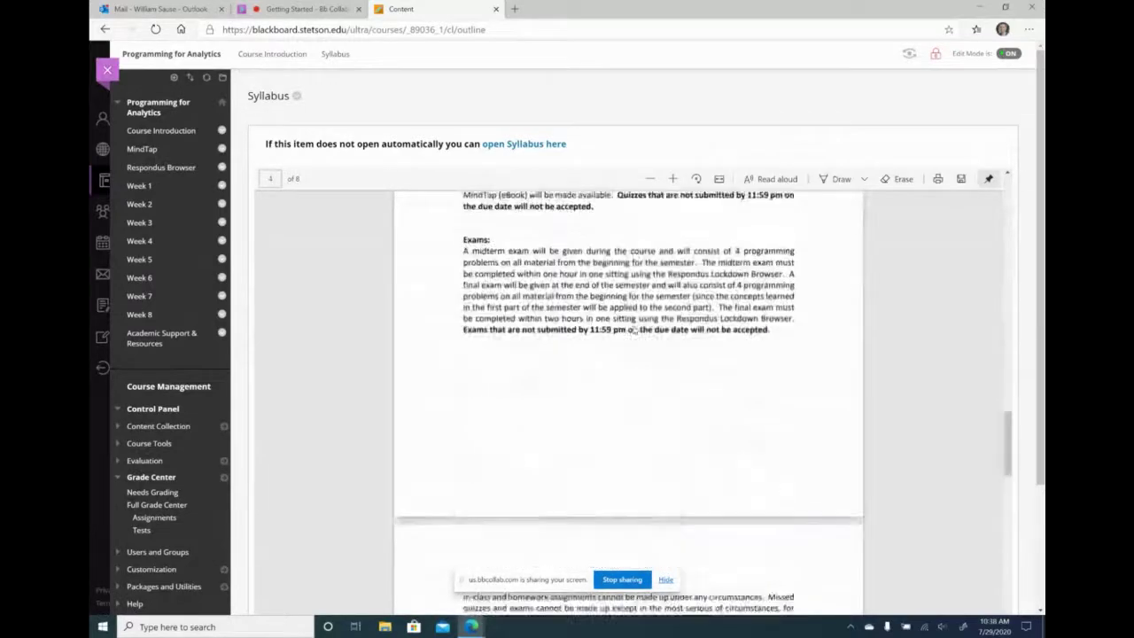
scroll(633, 329, "up", 15)
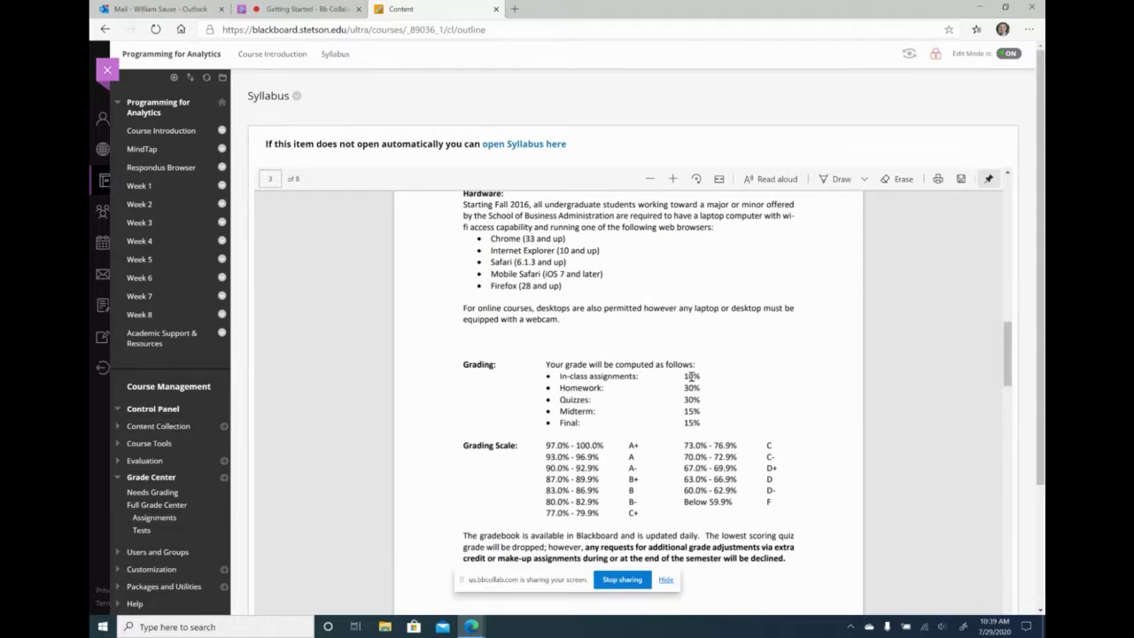
- Return to the Full Grade Center and open its Manage menu
left_click(157, 505)
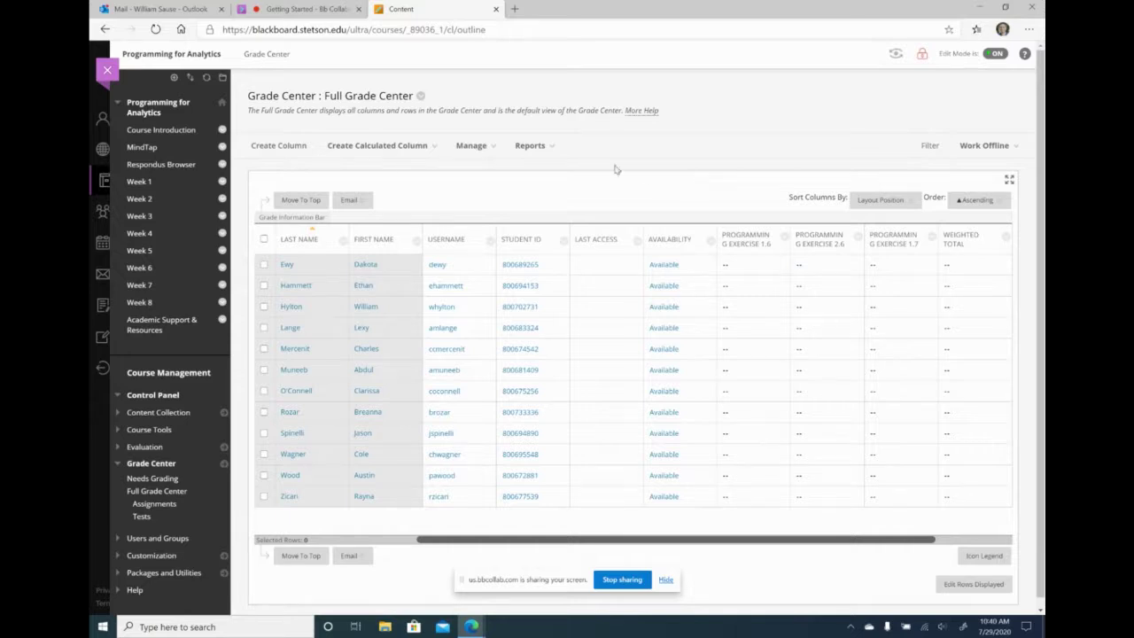
left_click(471, 145)
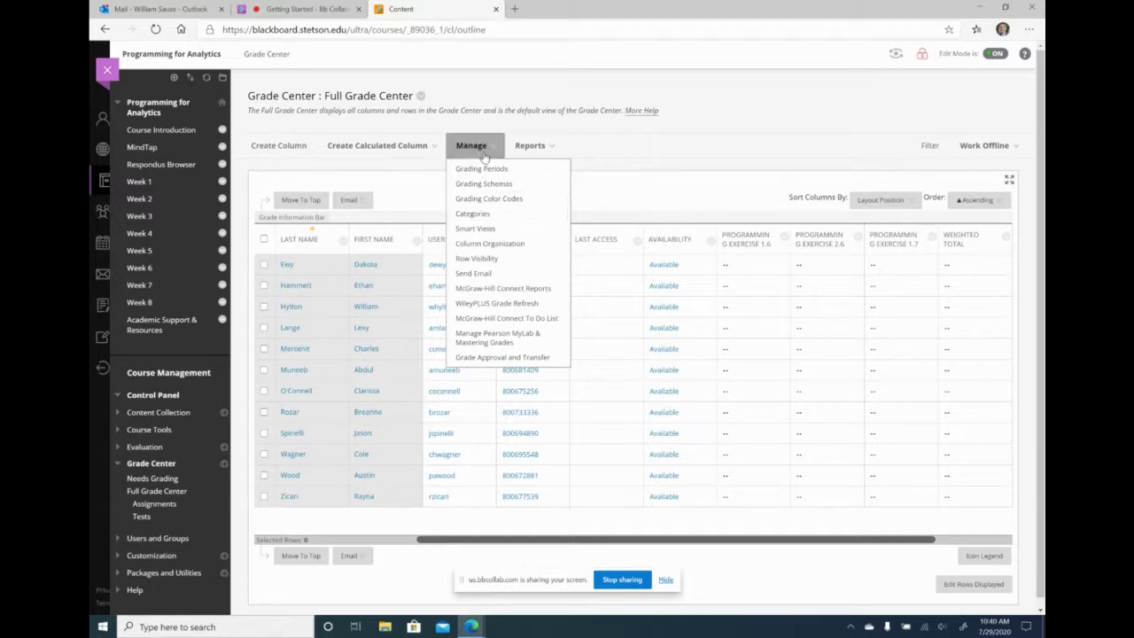
- Add a grade category named Homework under Manage > Categories, then return to the Grade Center
left_click(475, 216)
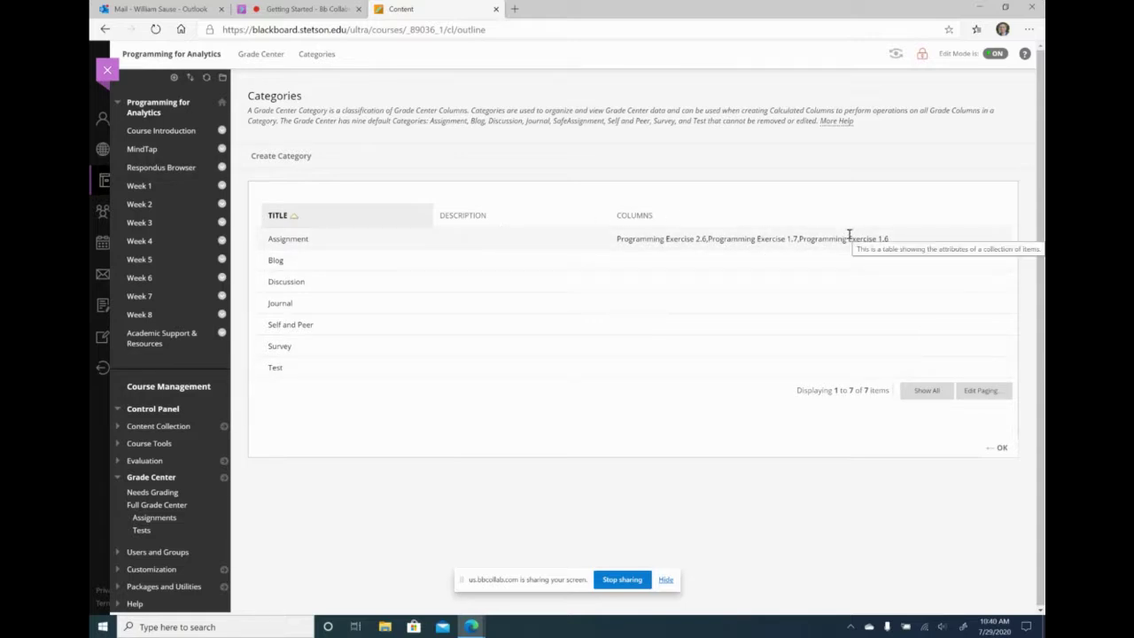
left_click(296, 155)
left_click(387, 236)
type("Homework")
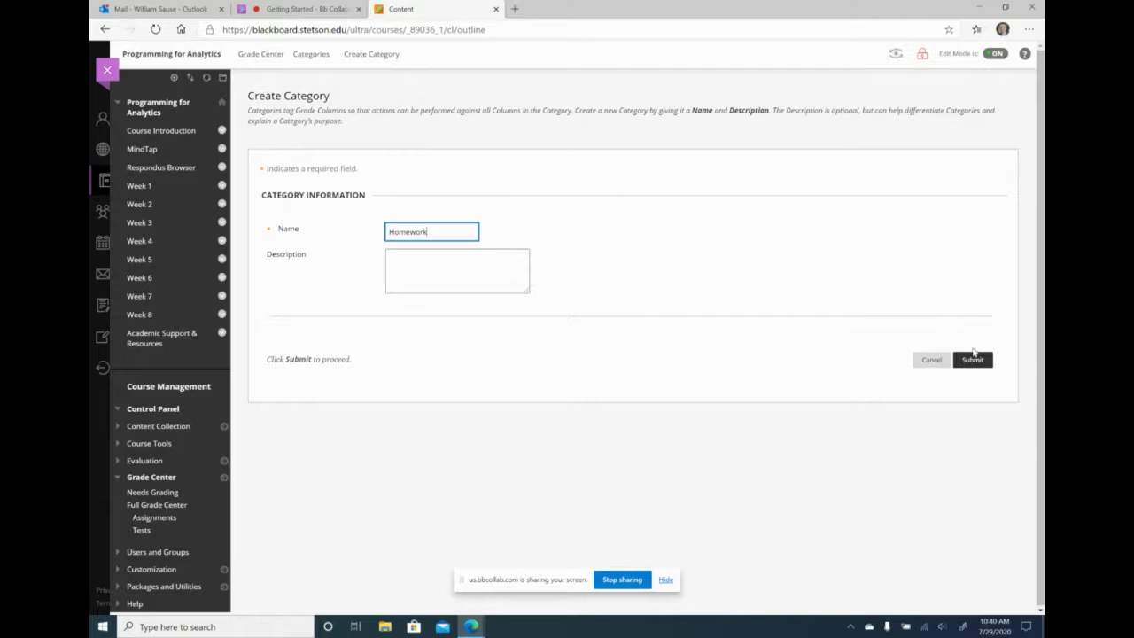
left_click(975, 360)
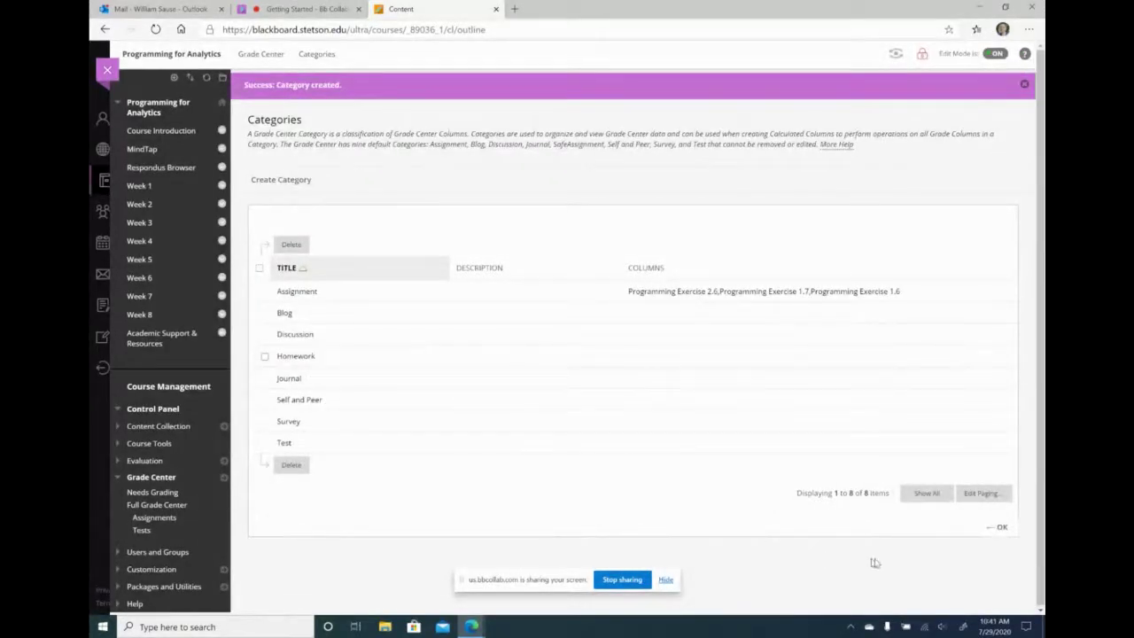
left_click(996, 528)
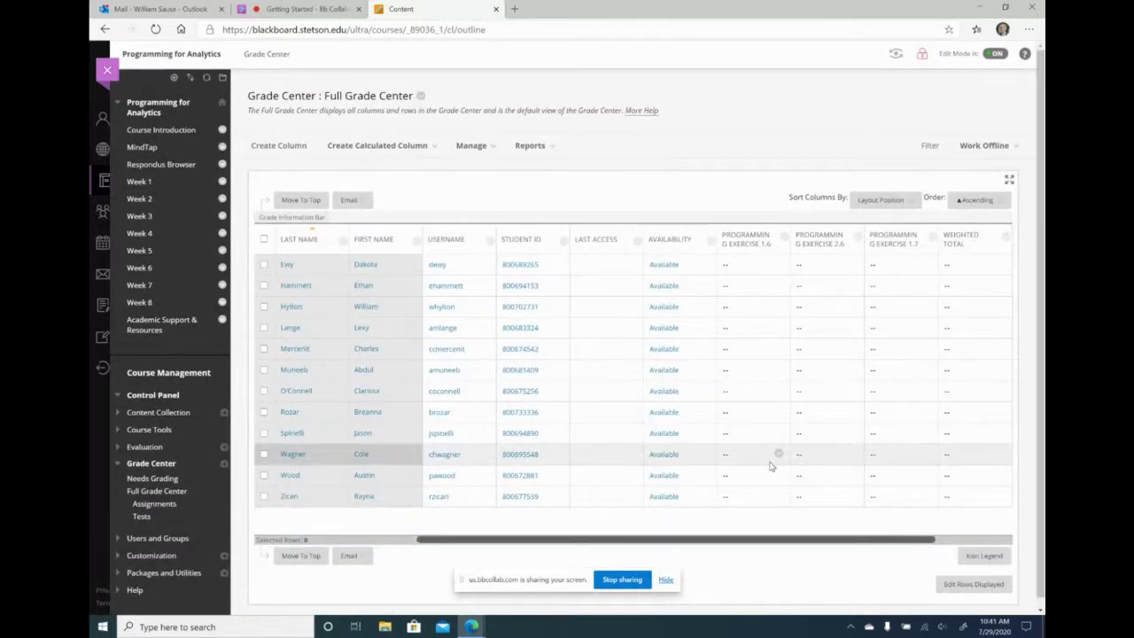
- In Column Organization, move Programming Exercises 2.6, 1.7 and 1.6 into Homework and submit
left_click(470, 145)
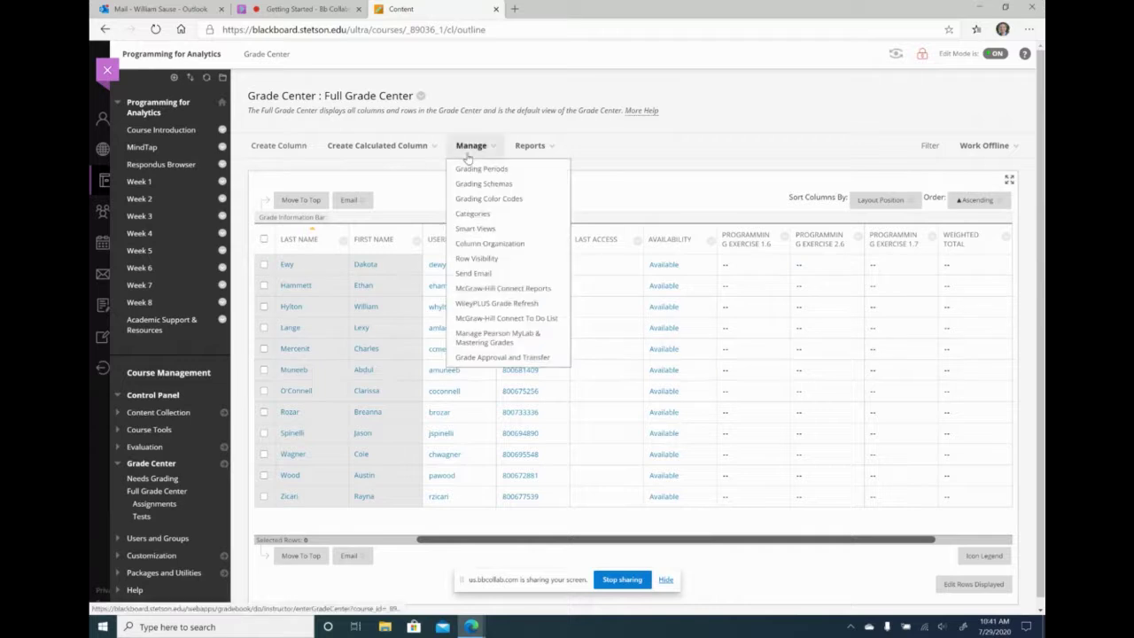
left_click(488, 248)
scroll(627, 368, "down", 1)
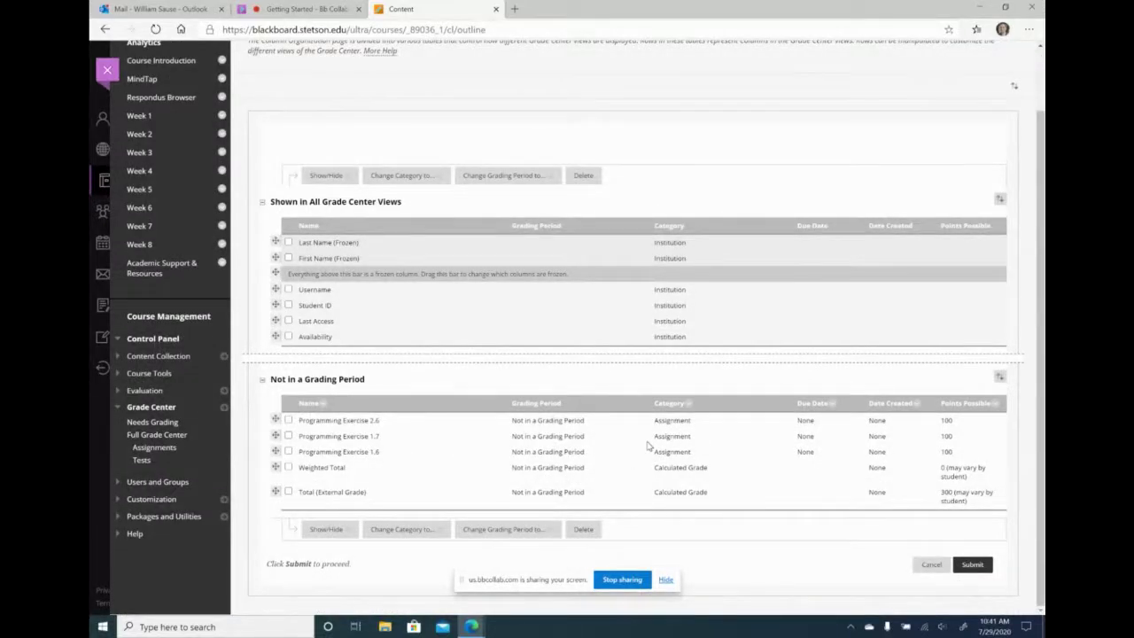
left_click(288, 420)
left_click(288, 435)
left_click(288, 452)
left_click(403, 529)
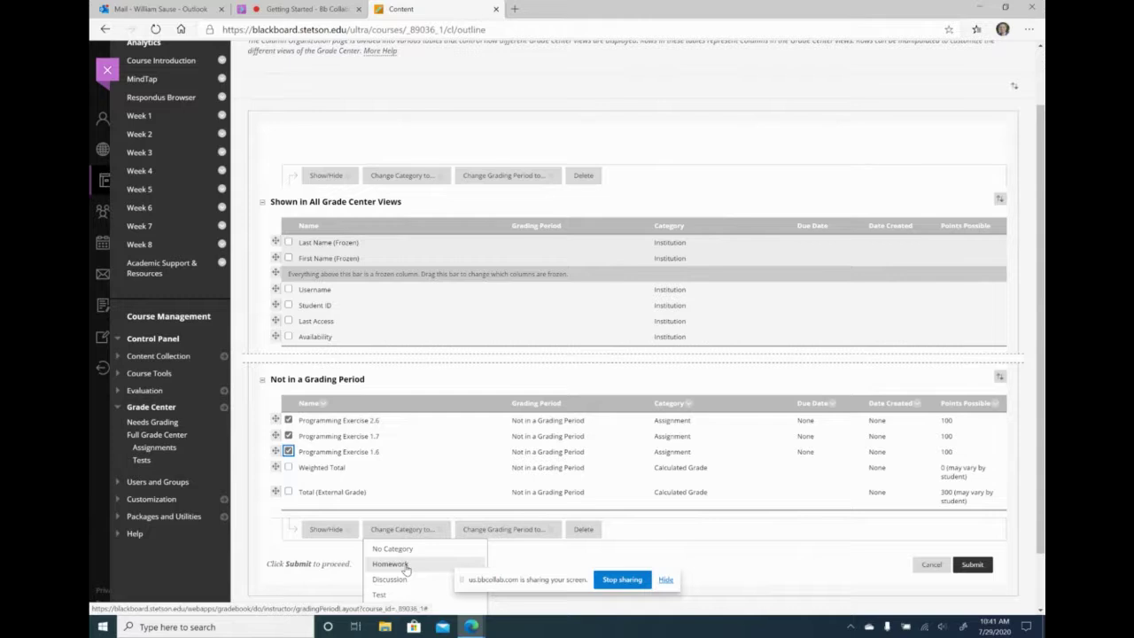
left_click(403, 564)
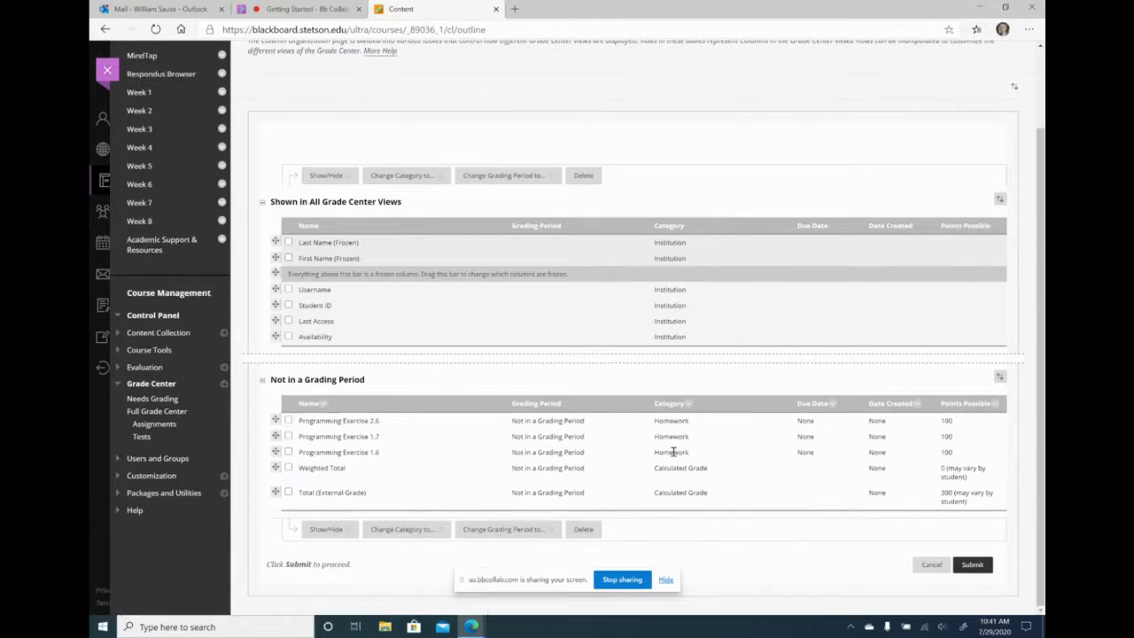
left_click(973, 566)
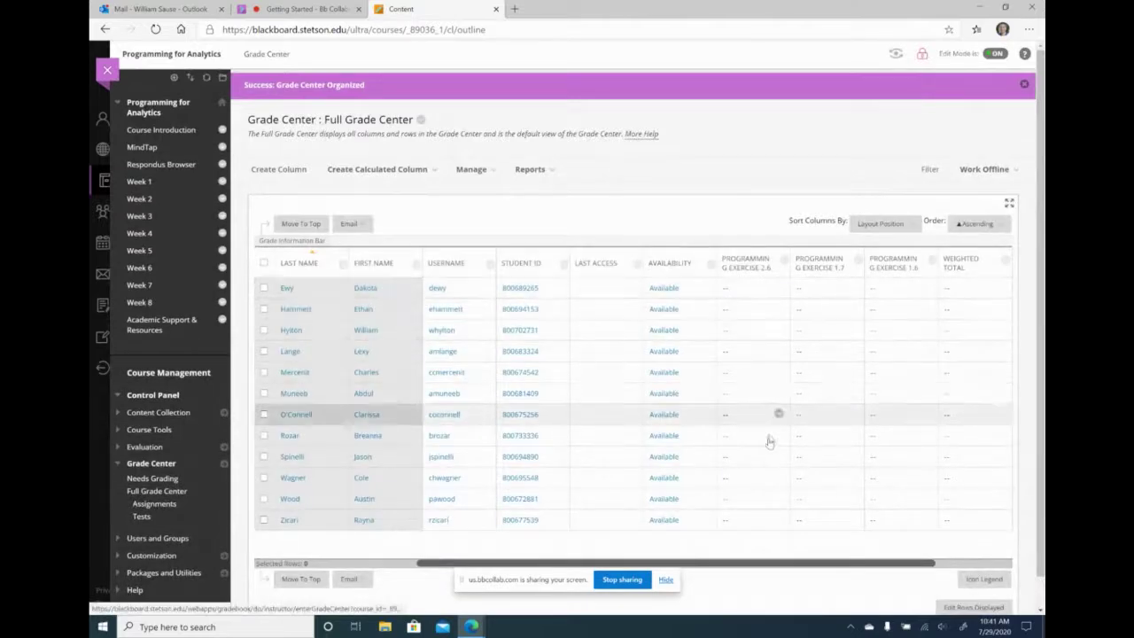
- Start a new Average Column named HW Average
mouse_move(359, 173)
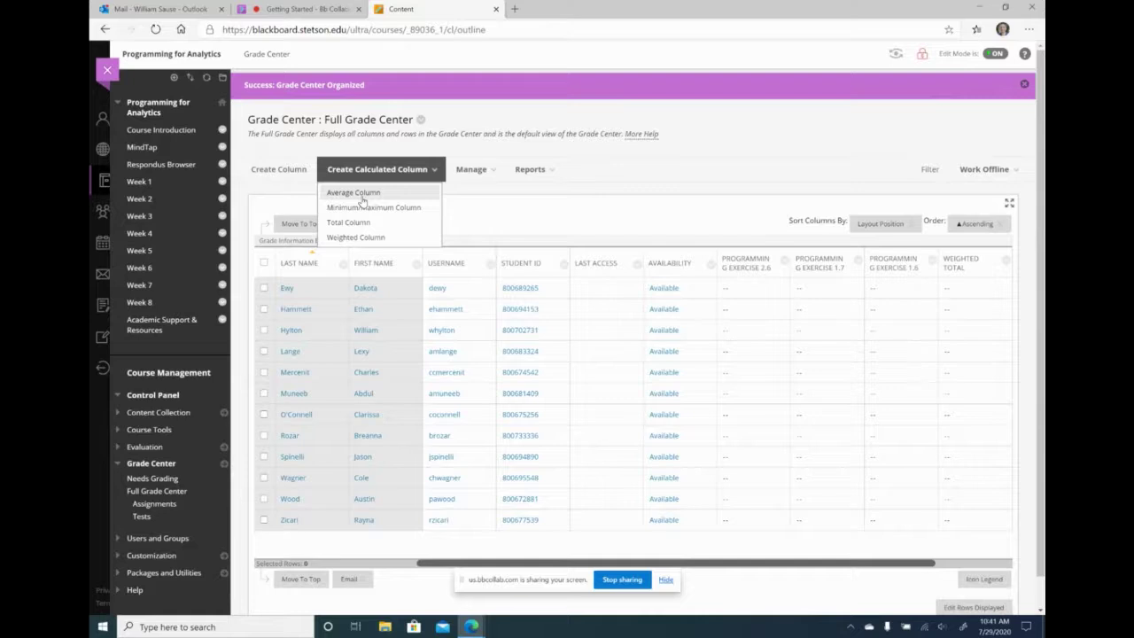
left_click(361, 195)
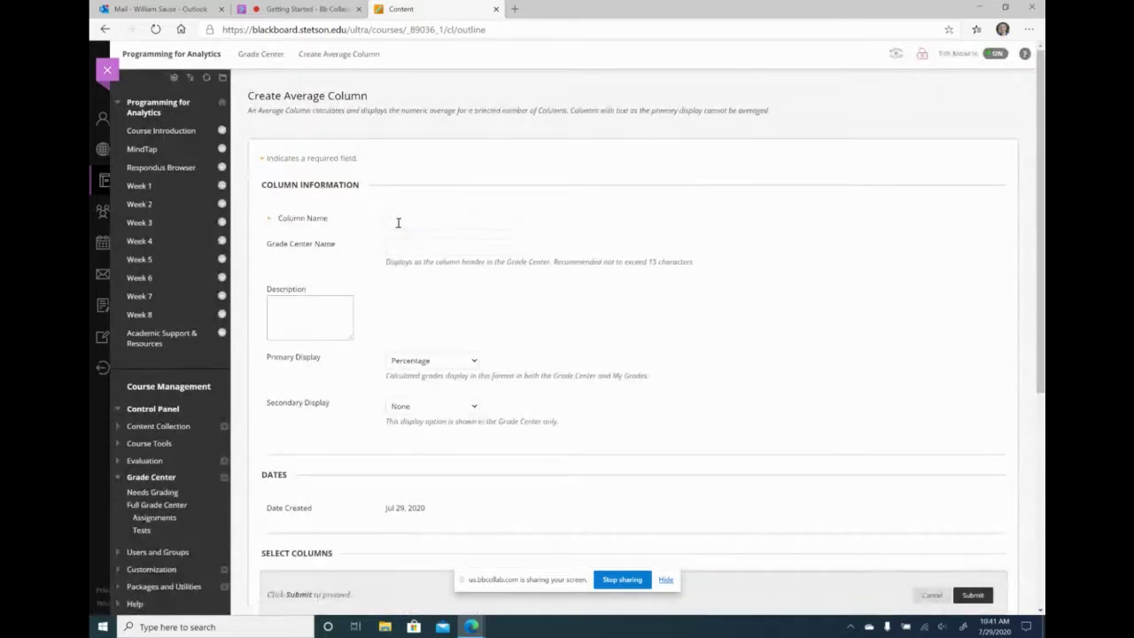
type("HW Av")
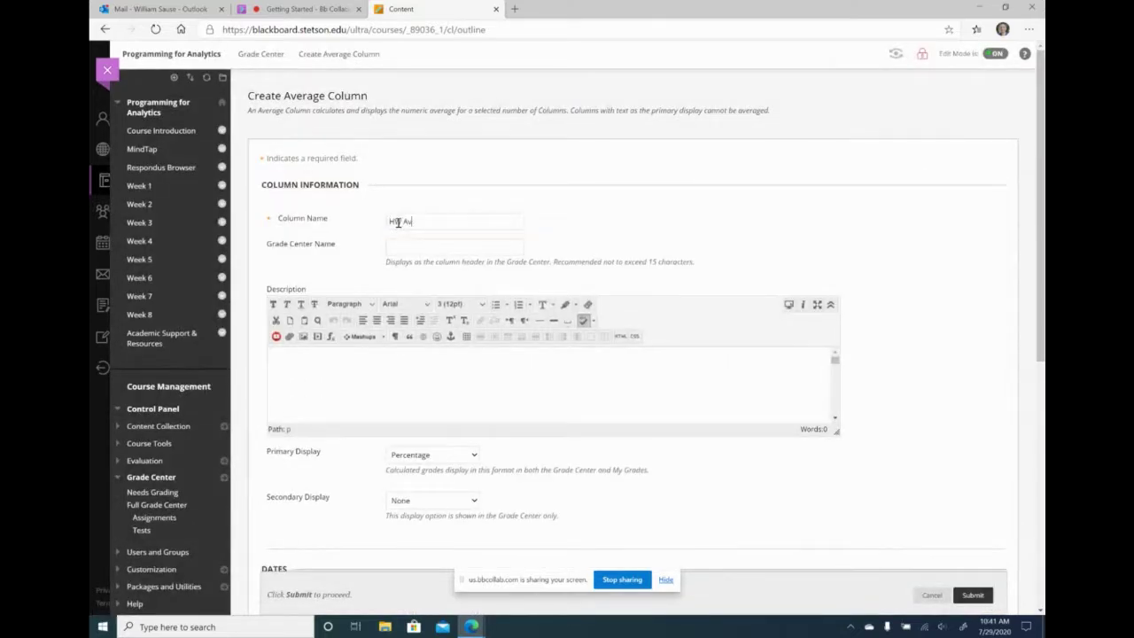
type("erage")
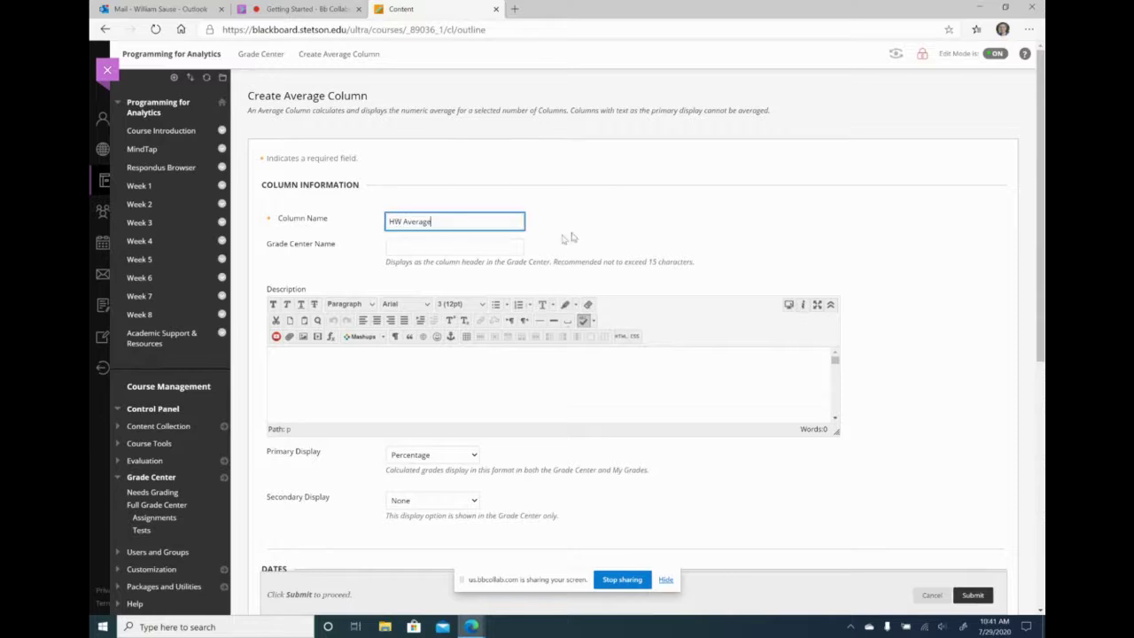
scroll(882, 355, "down", 2)
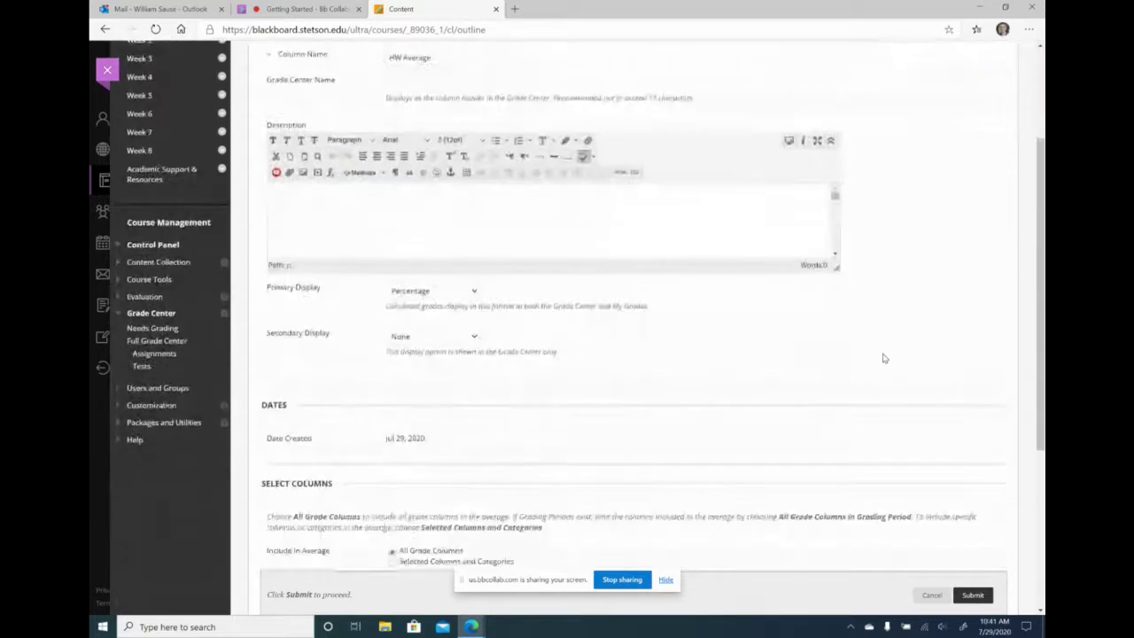
scroll(882, 358, "down", 1)
scroll(584, 303, "down", 2)
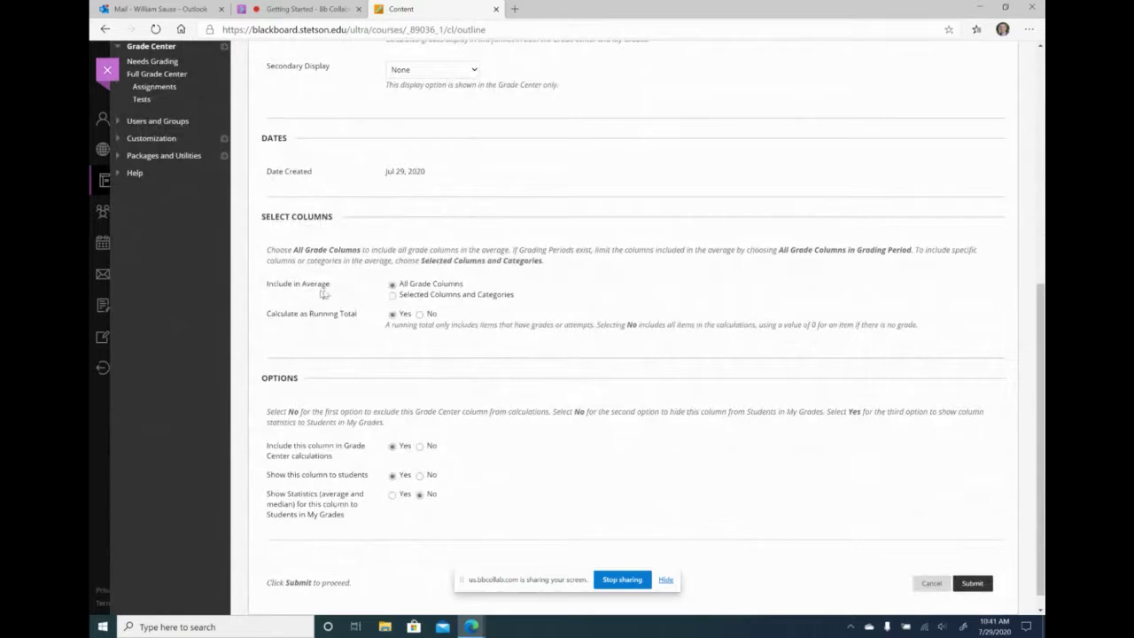
- Average the Homework category, drop each student's 1 lowest grade, and save the column
left_click(392, 295)
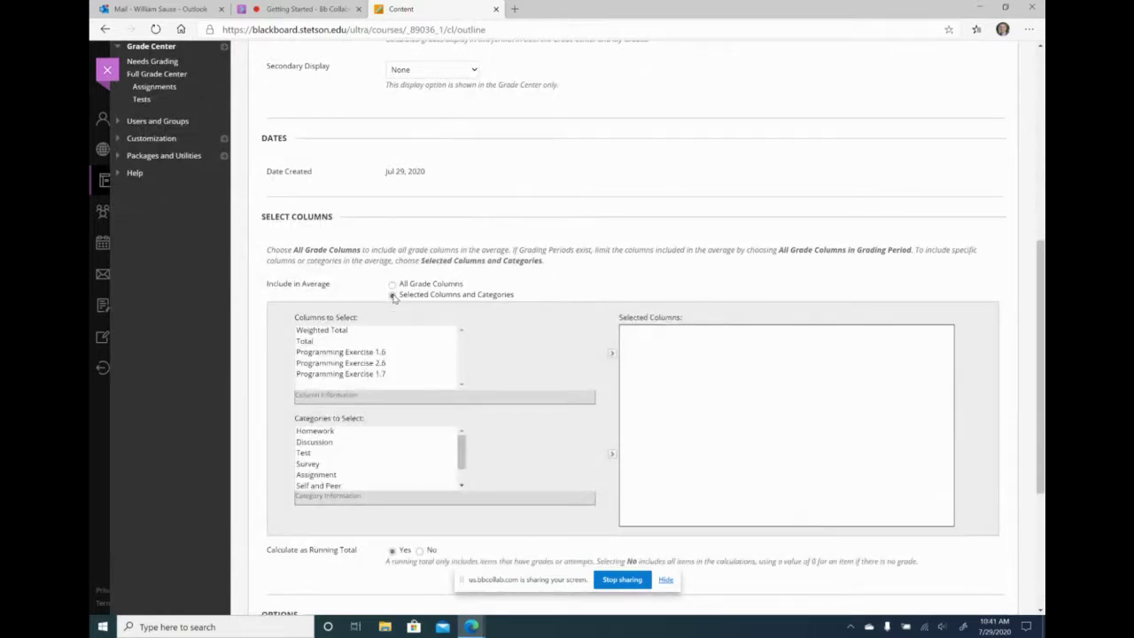
left_click(327, 432)
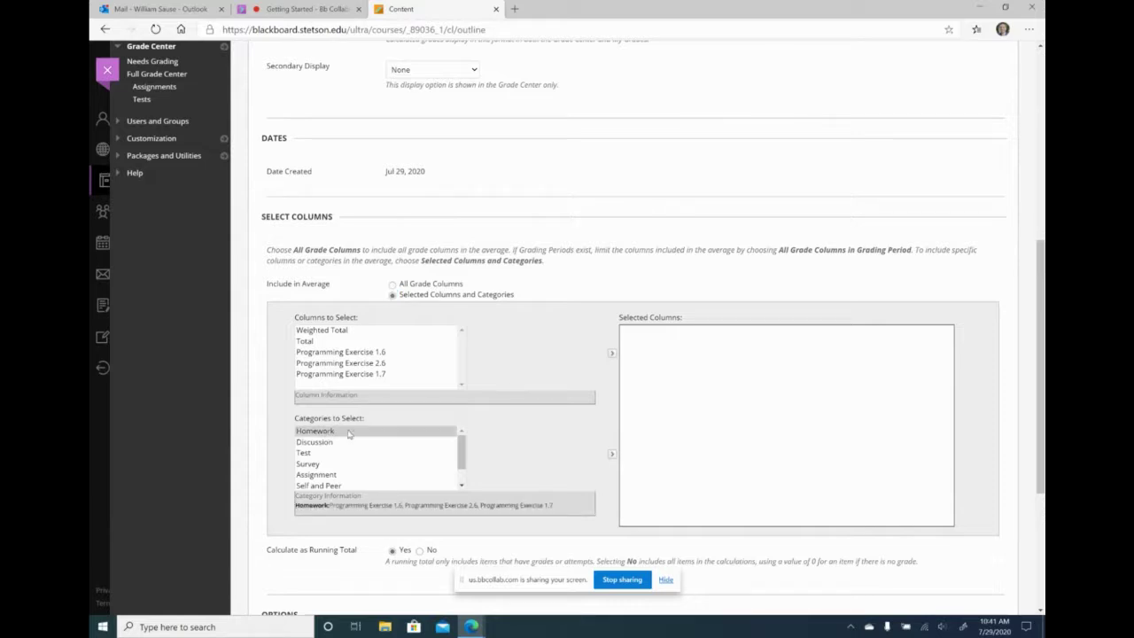
left_click(611, 355)
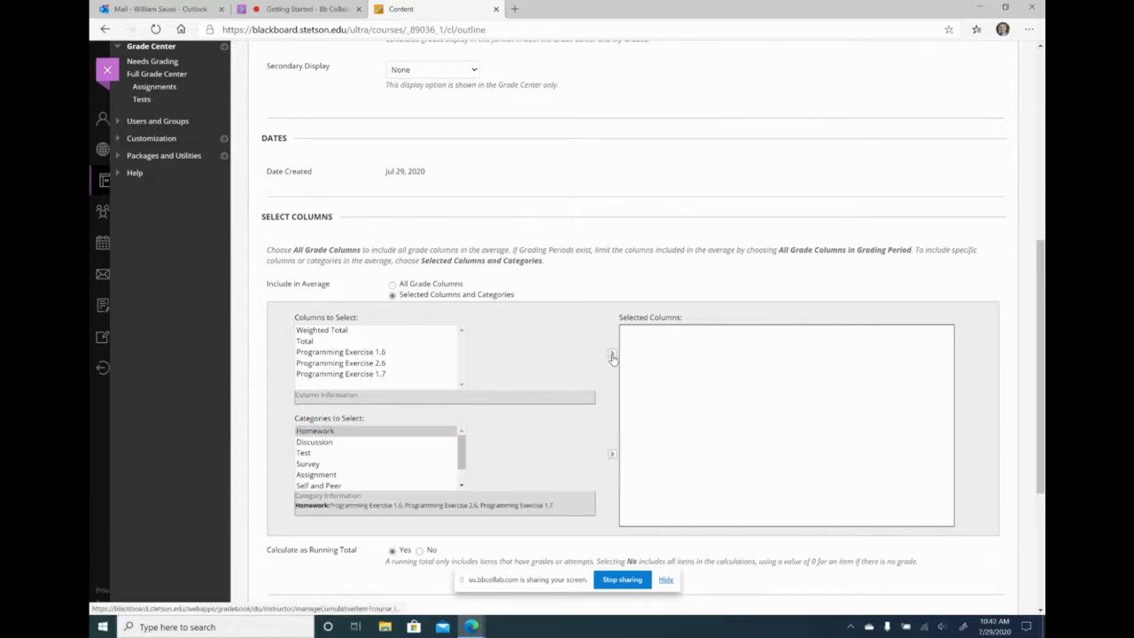
left_click(612, 455)
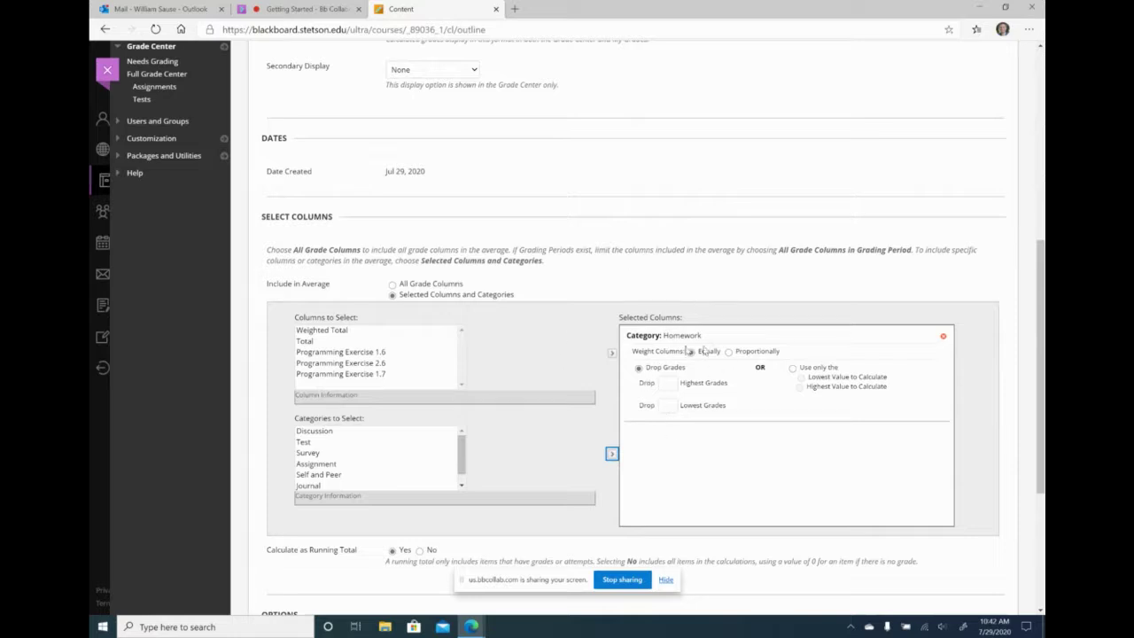
left_click(672, 408)
left_click(676, 432)
scroll(673, 423, "down", 3)
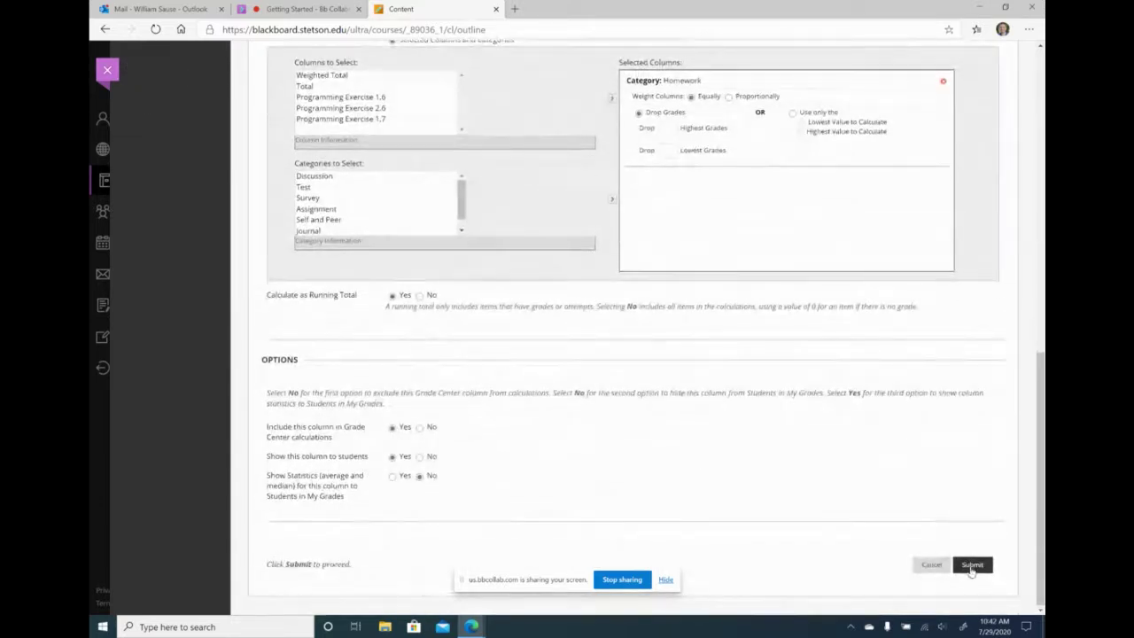
left_click(972, 565)
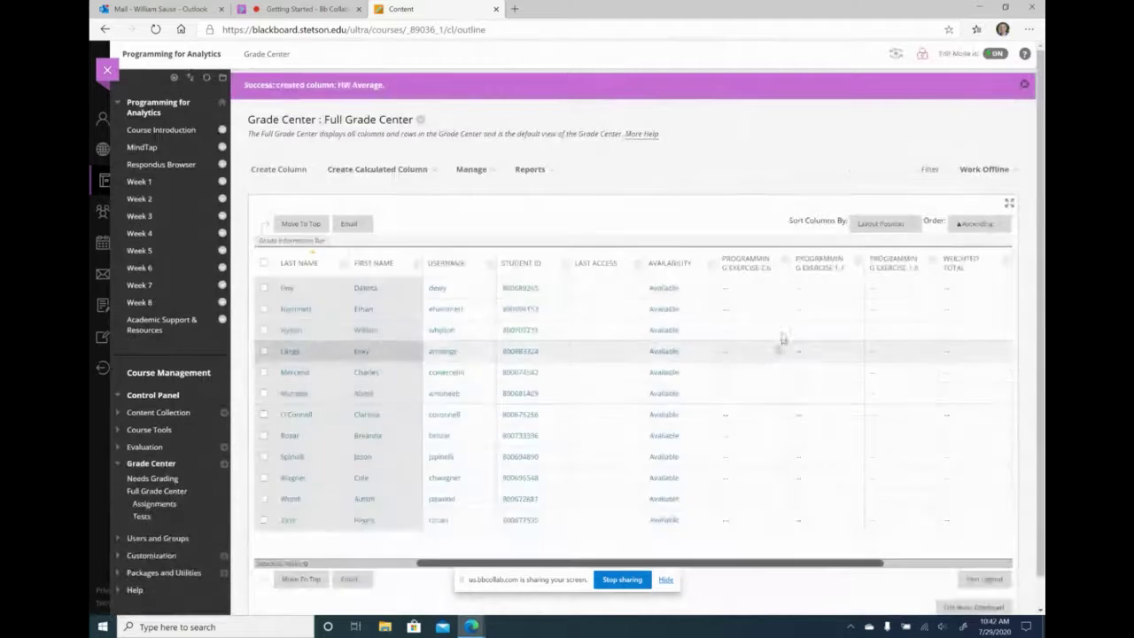
- Show the HW Average column in the grade table and bring up the calculated column types
left_click(937, 563)
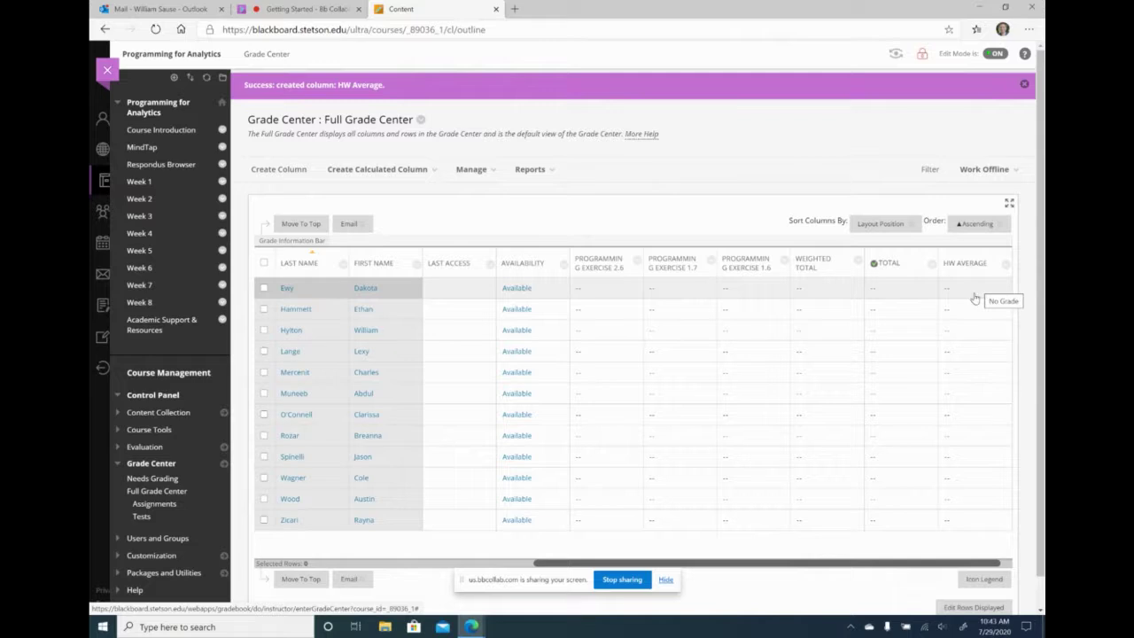
left_click(398, 170)
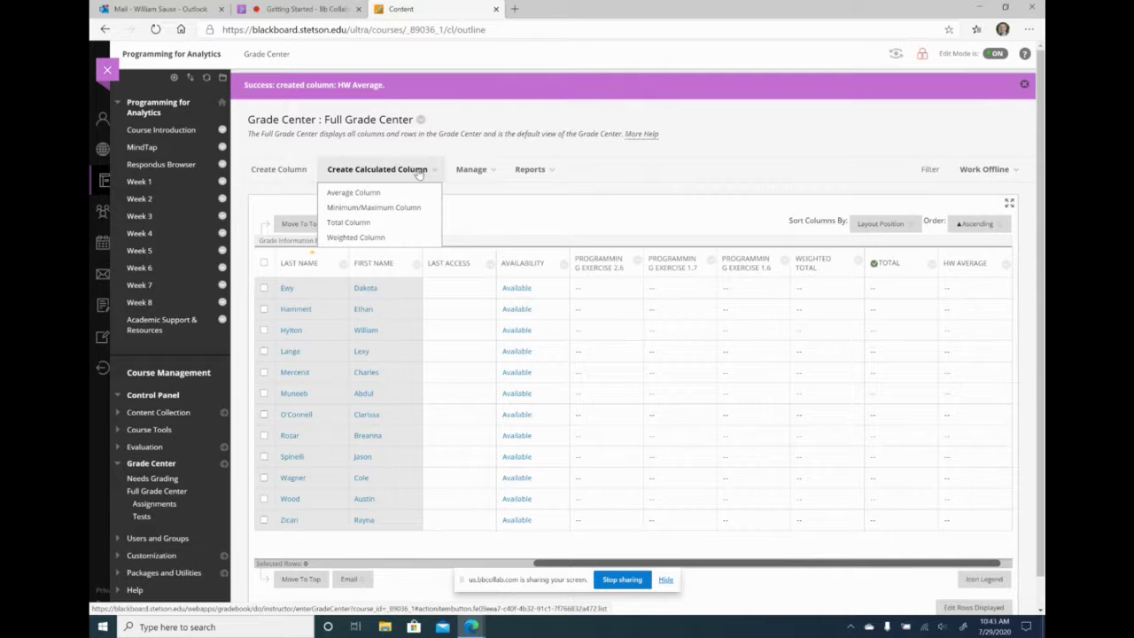
left_click(398, 170)
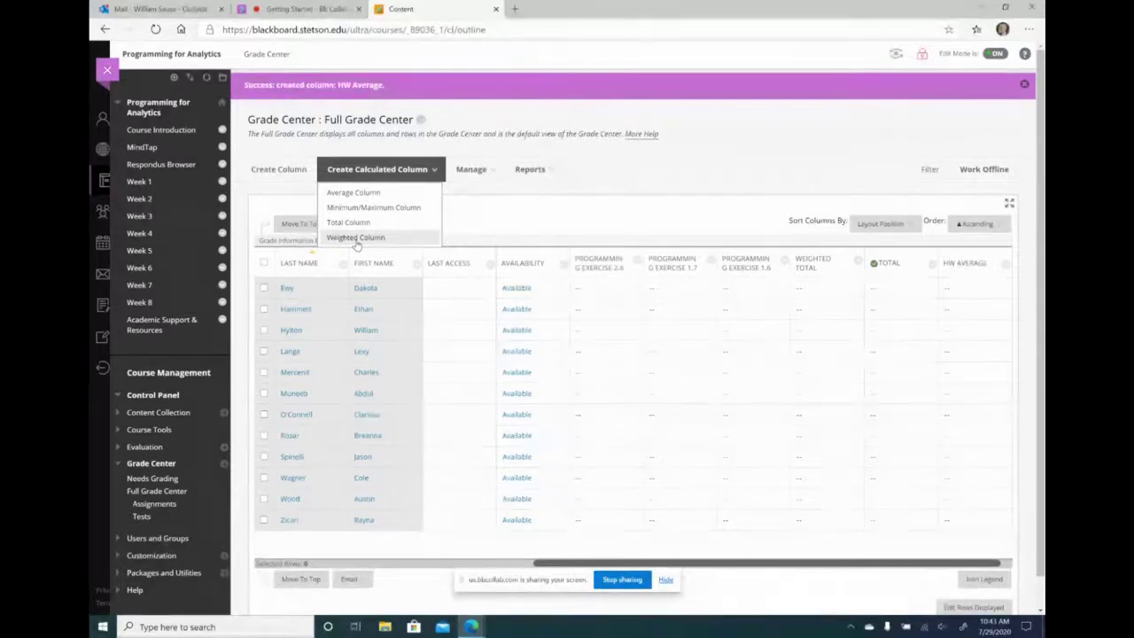
- Start a Weighted Column named Course Average and add the Homework category
left_click(356, 237)
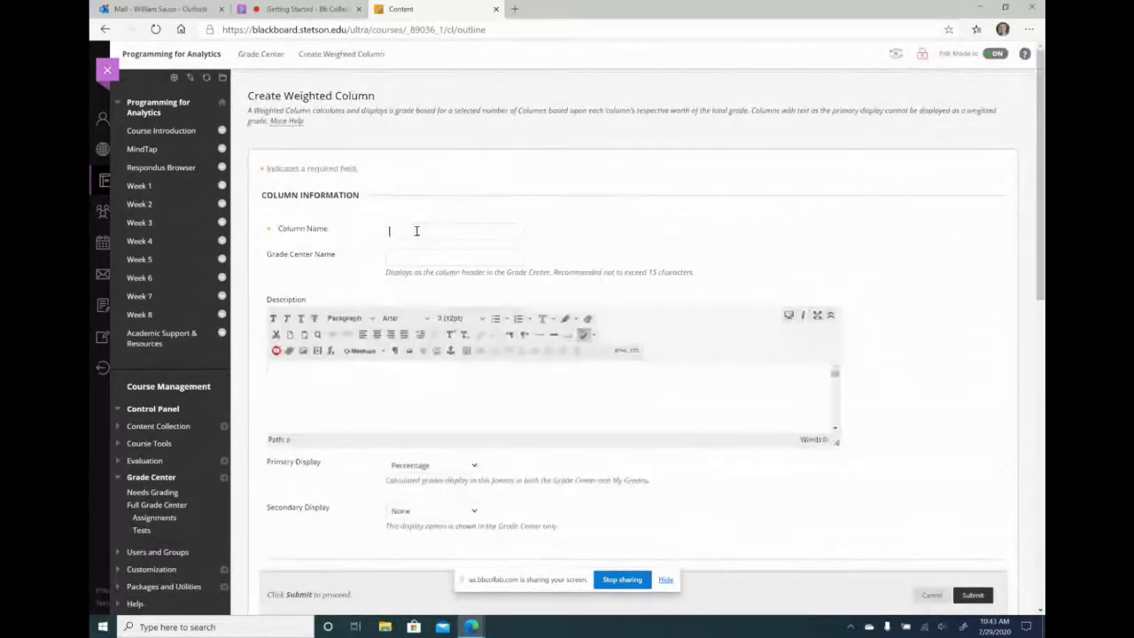
type("Course Average")
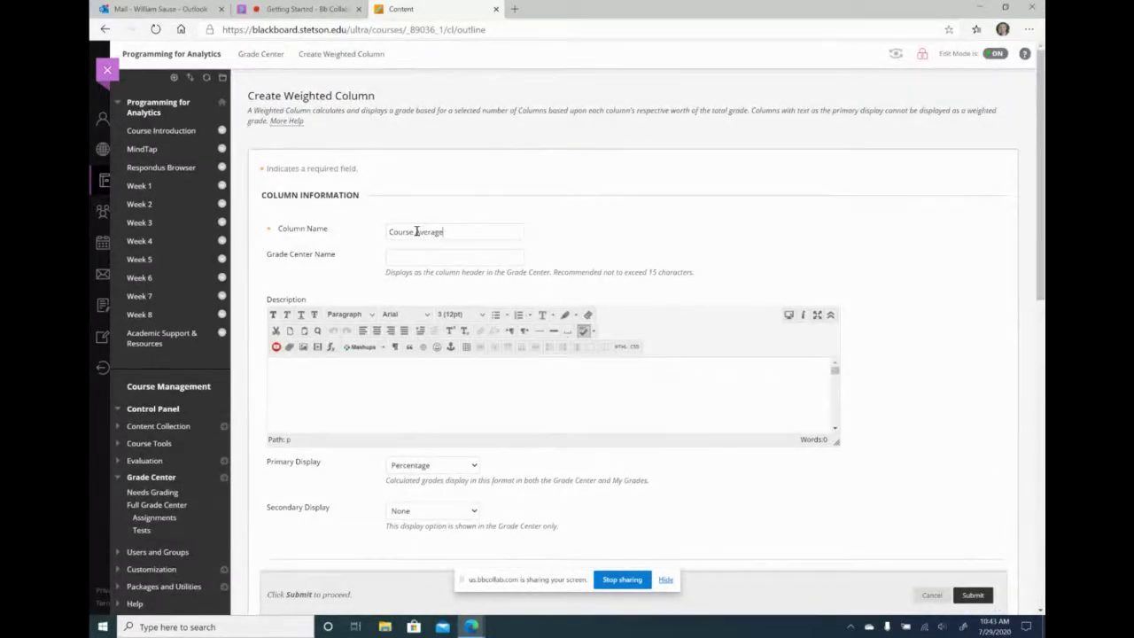
scroll(715, 243, "down", 6)
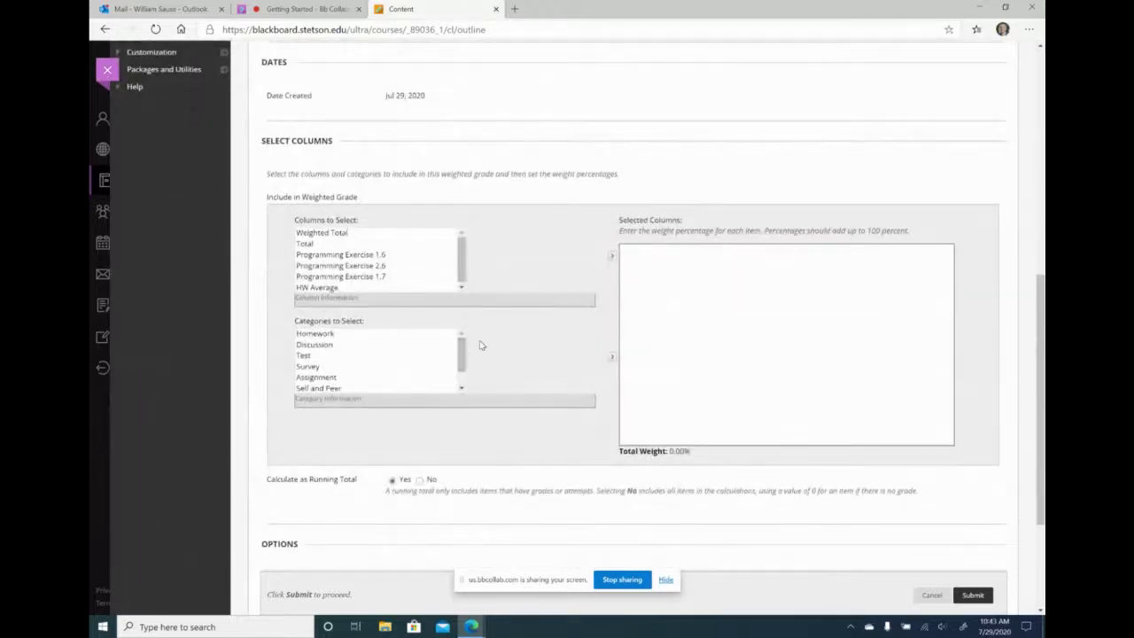
left_click(406, 335)
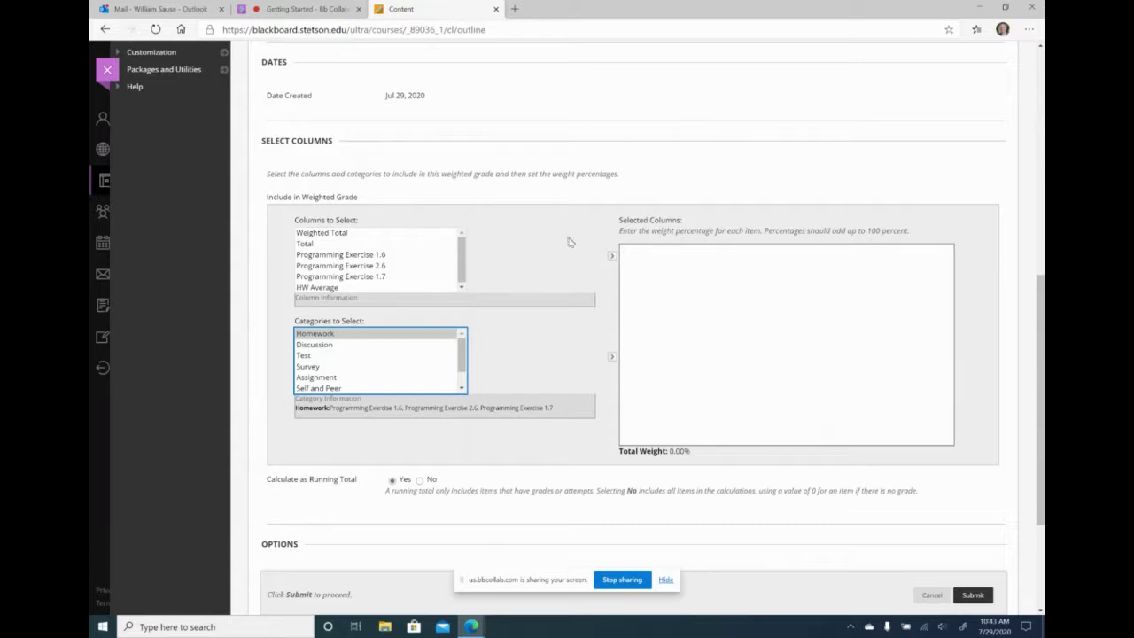
left_click(611, 255)
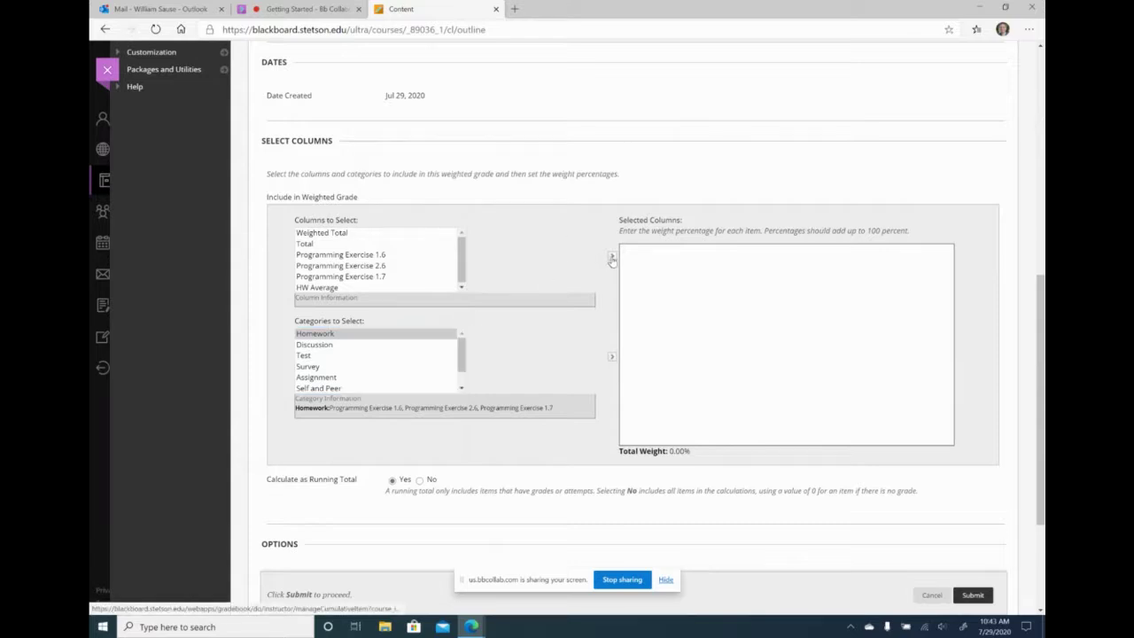
left_click(611, 357)
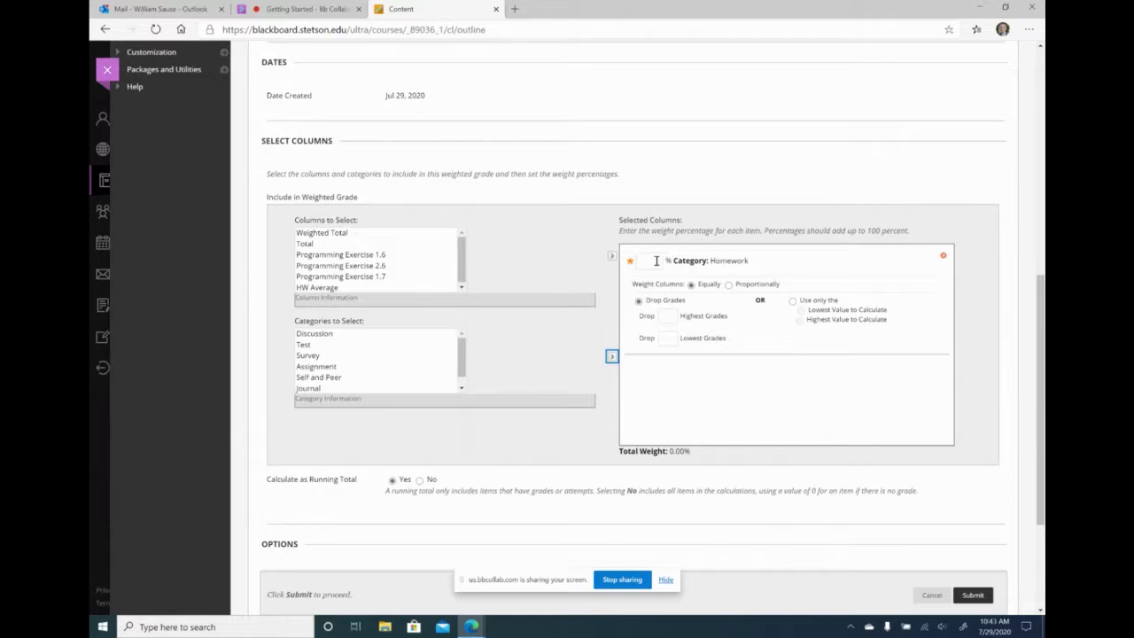
- Weight Homework at 30 percent, save the column, and accept the not-100-percent warning
left_click(656, 260)
type("30")
left_click(692, 412)
scroll(460, 350, "down", 1)
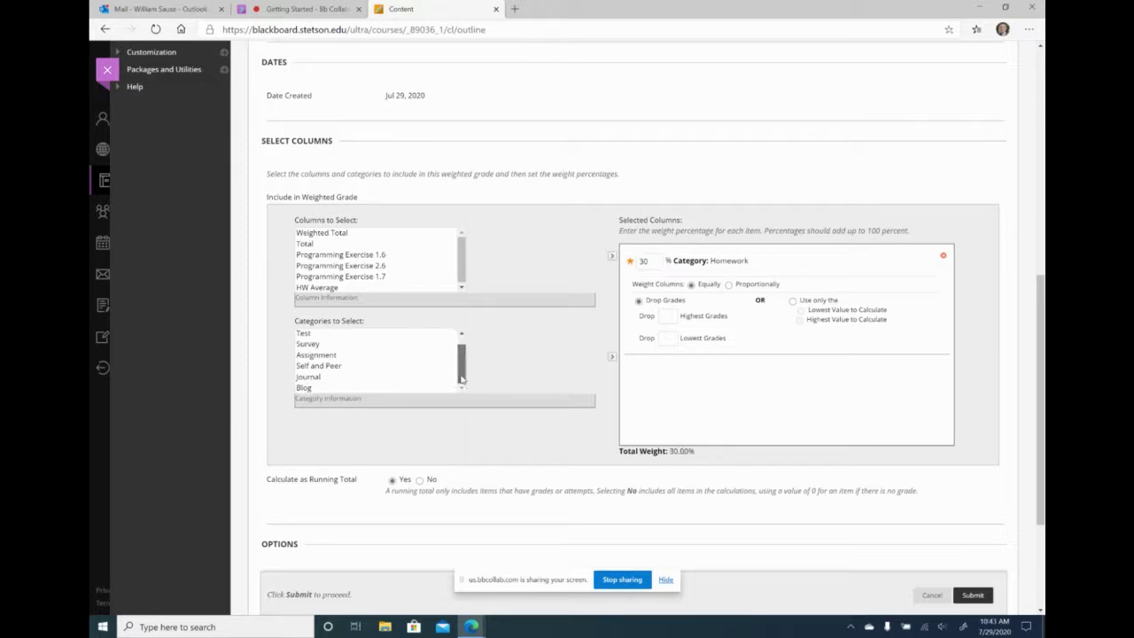
left_click(379, 376)
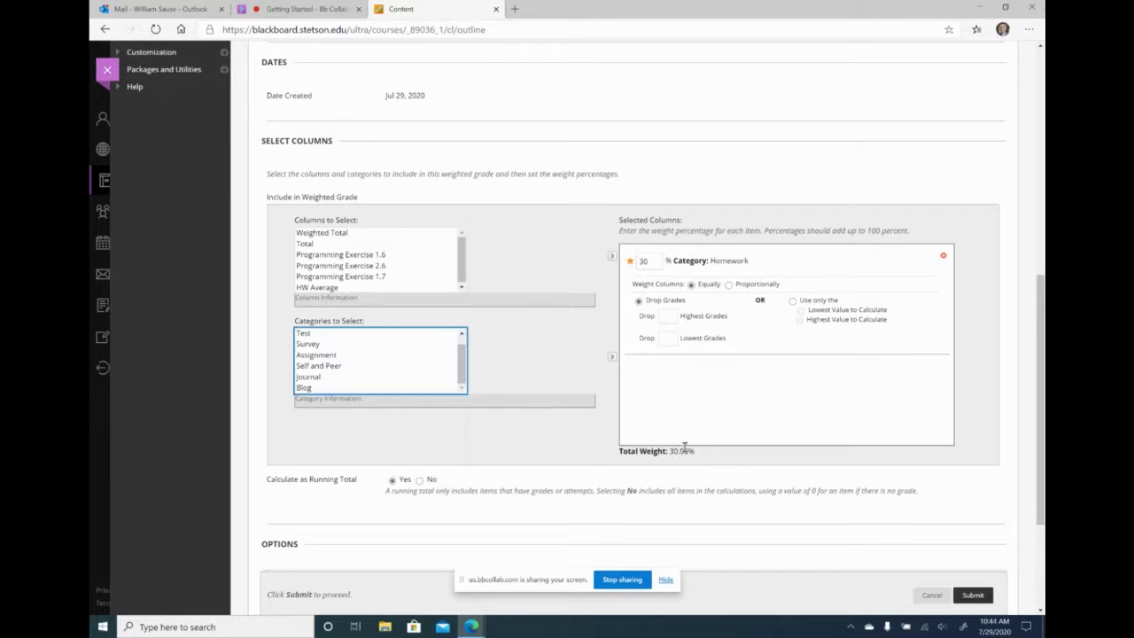
scroll(785, 506, "down", 2)
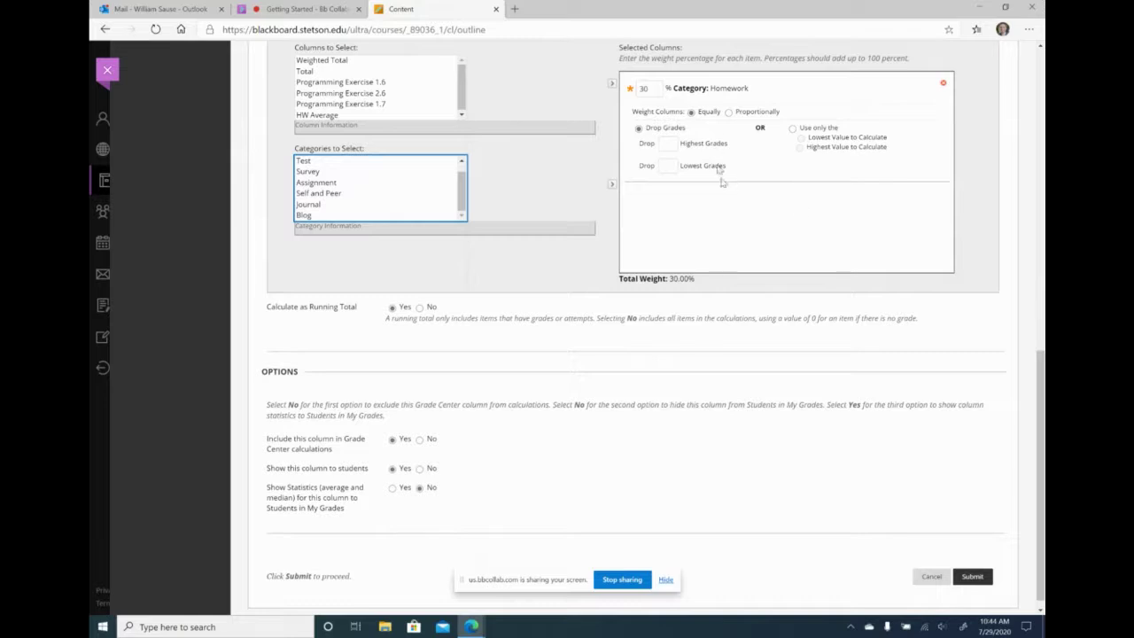
left_click(974, 576)
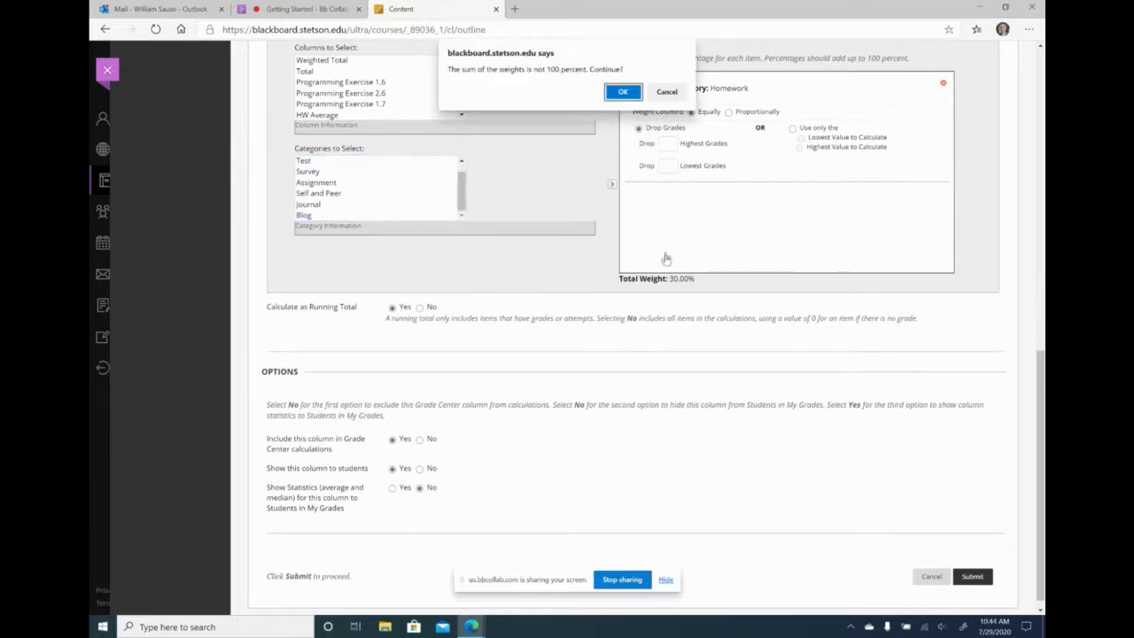
left_click(624, 92)
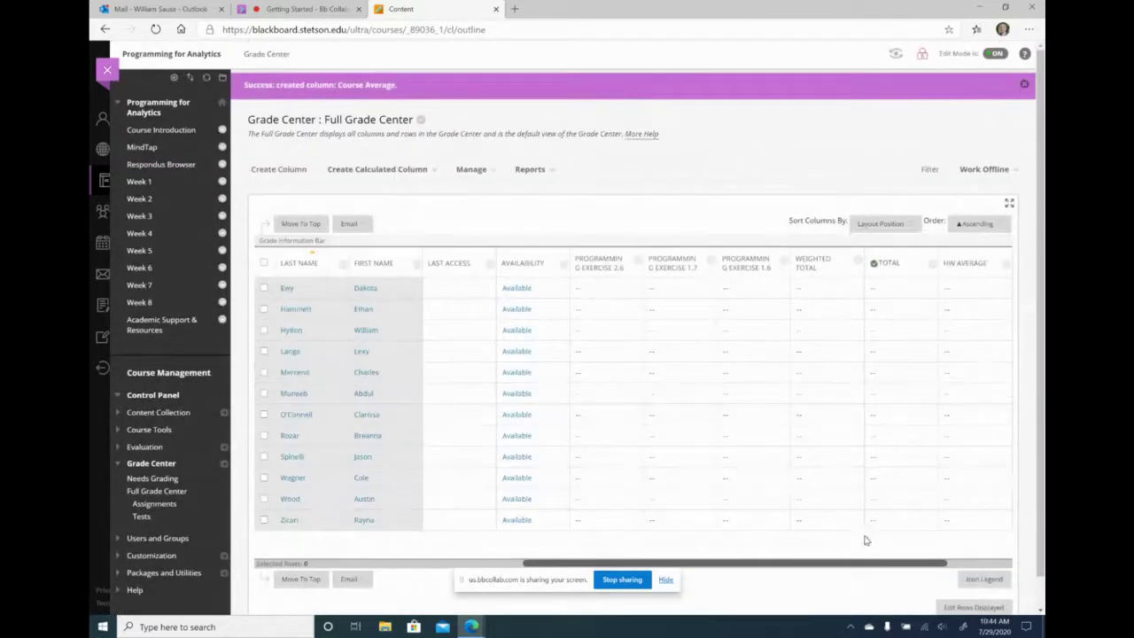
- Delete the Weighted Total column from the Full Grade Center
left_click_drag(888, 564, 941, 565)
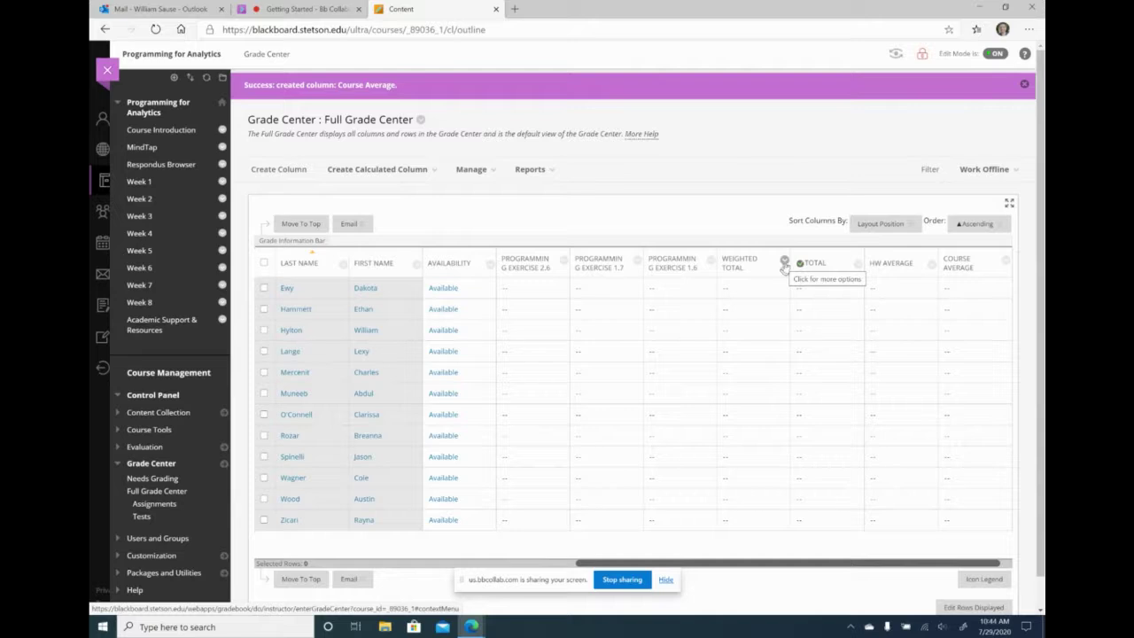
left_click(785, 264)
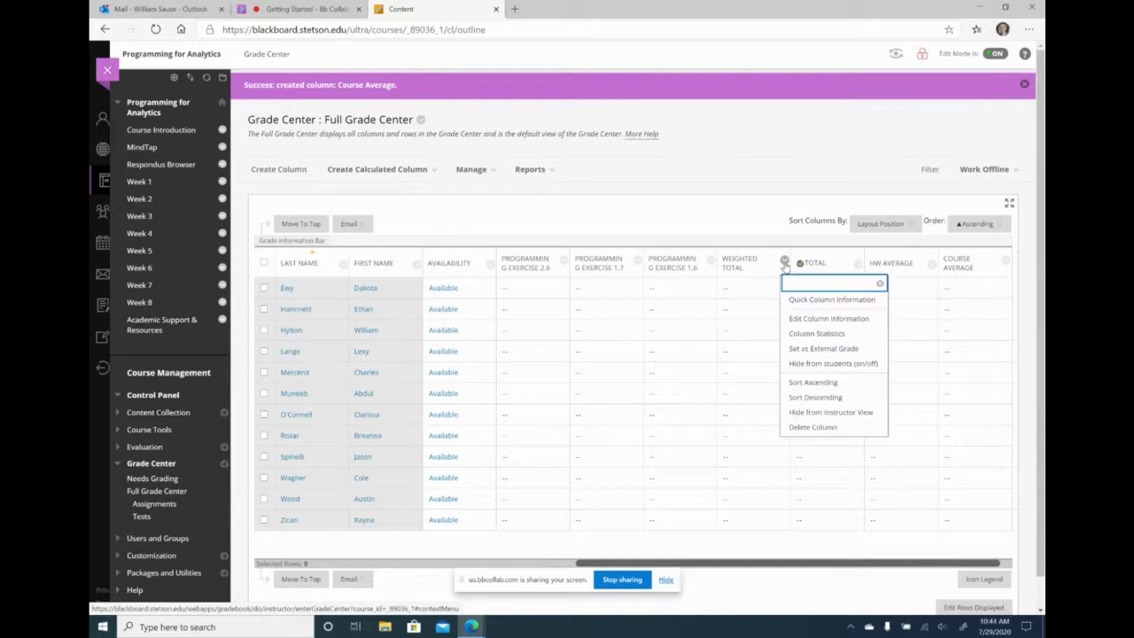
left_click(800, 429)
left_click(622, 109)
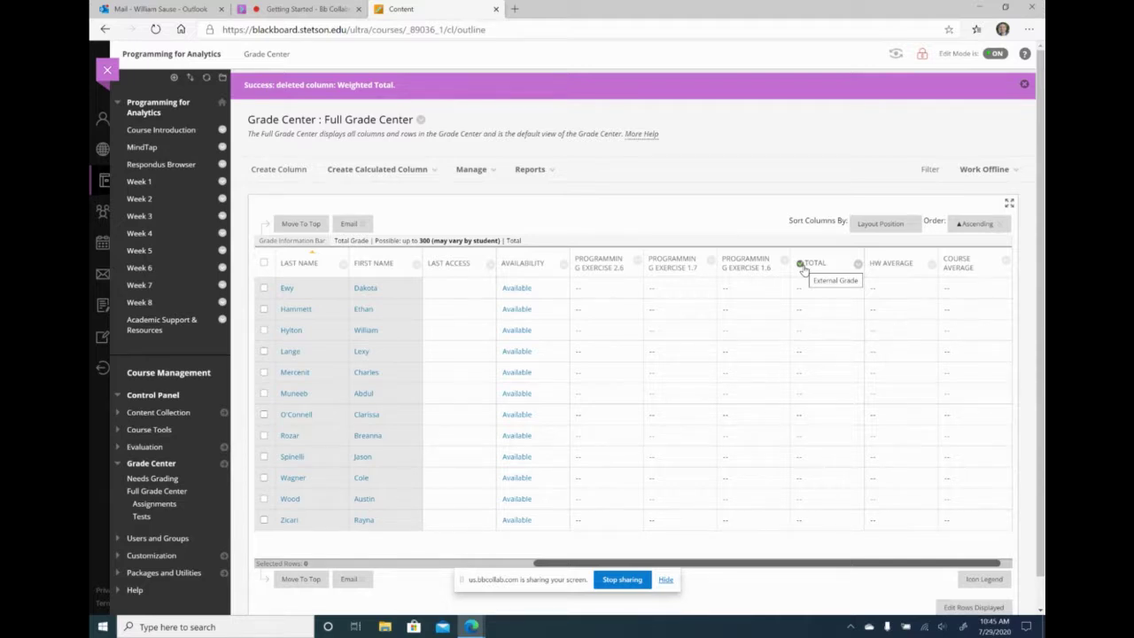
- Make Course Average the external grade, delete the Total column, and return to Collaborate
left_click(1006, 262)
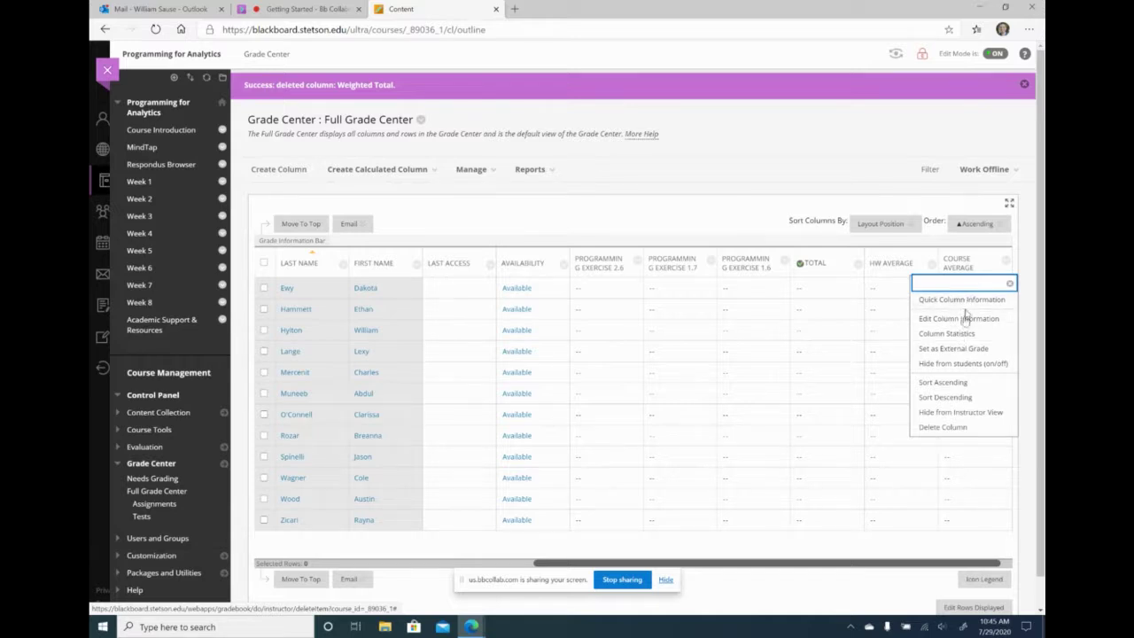
left_click(954, 351)
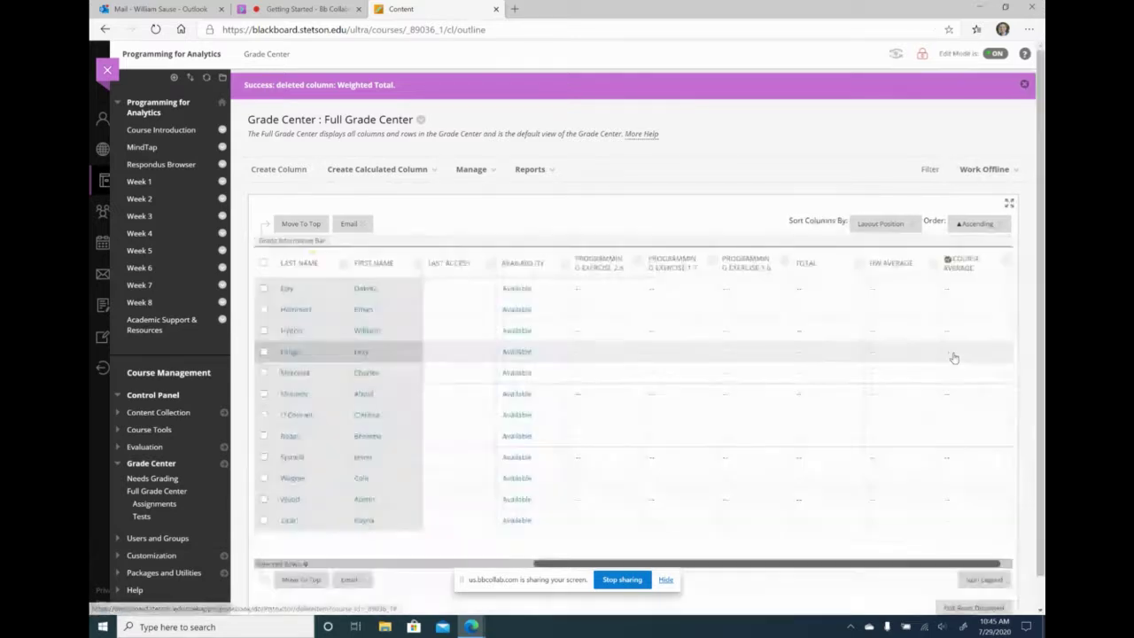
left_click(859, 265)
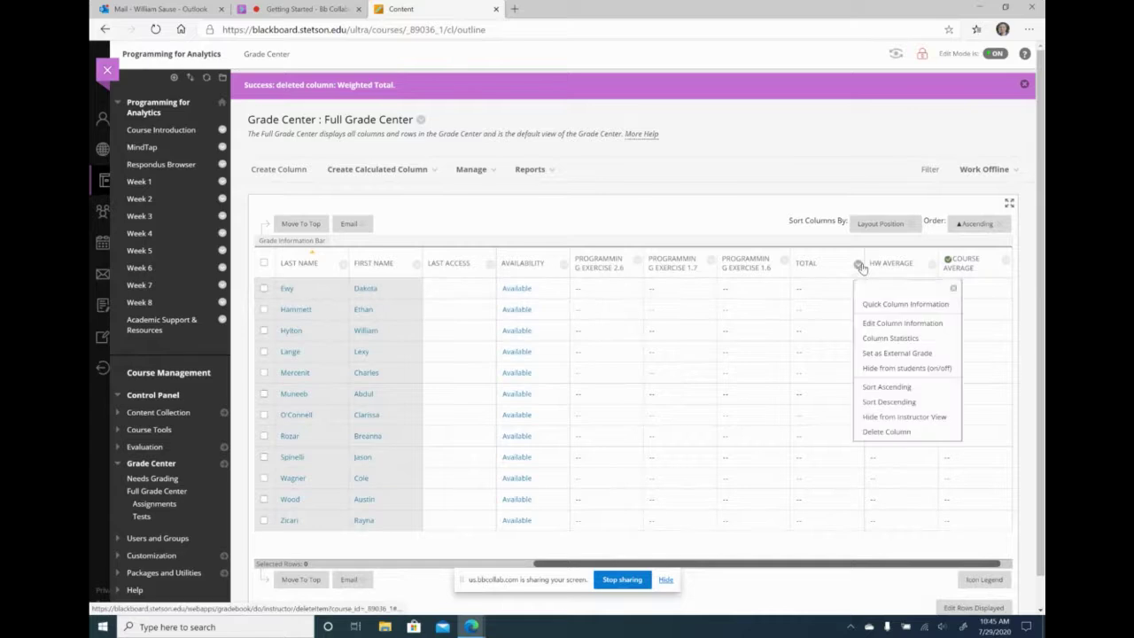
left_click(890, 431)
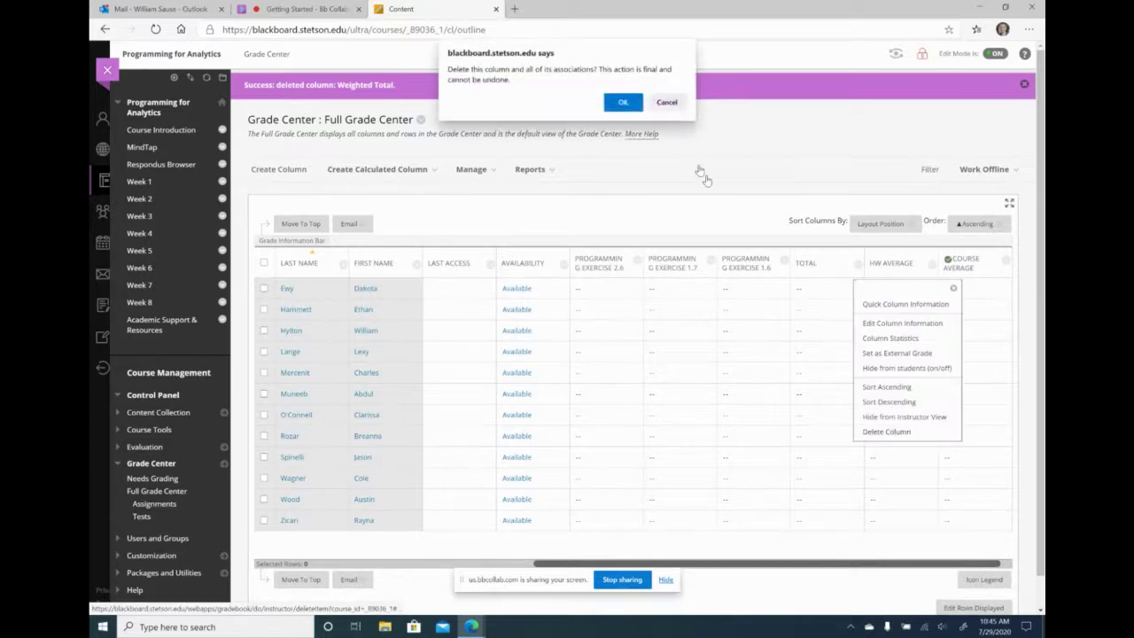
left_click(625, 101)
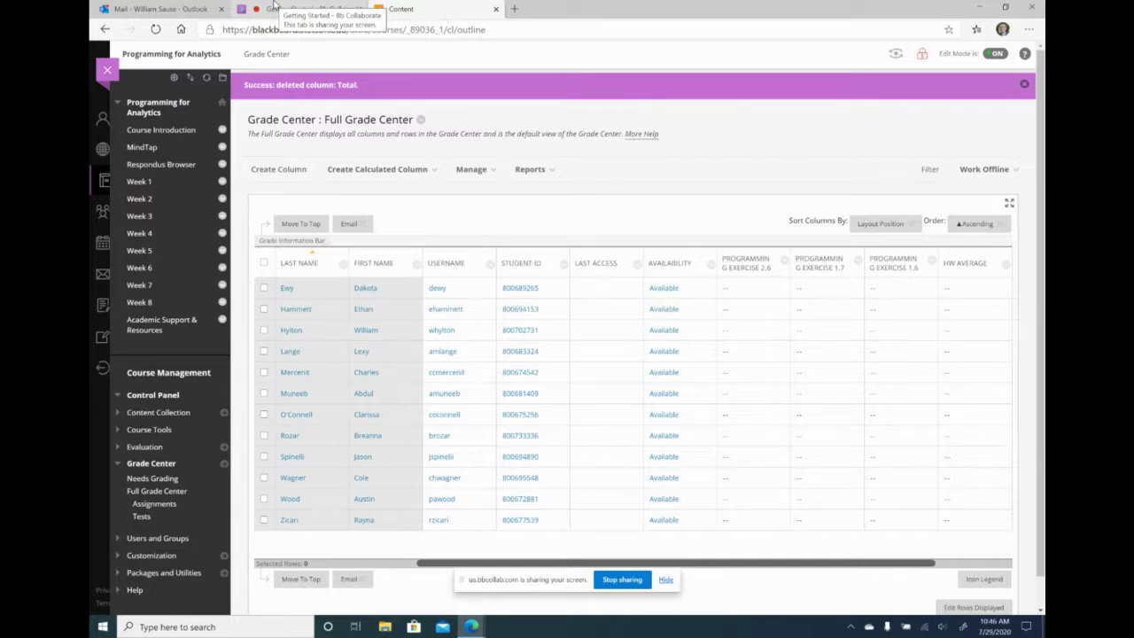
left_click(275, 8)
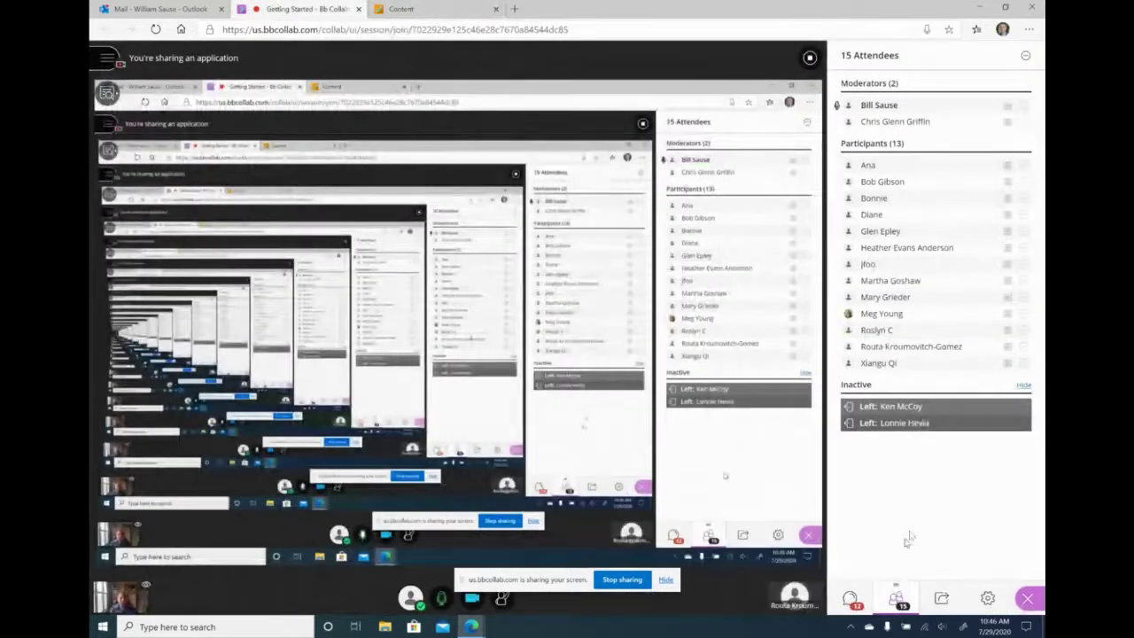
- Read the moderator's chat question about creating course tabs, then return to the Blackboard course
left_click(850, 599)
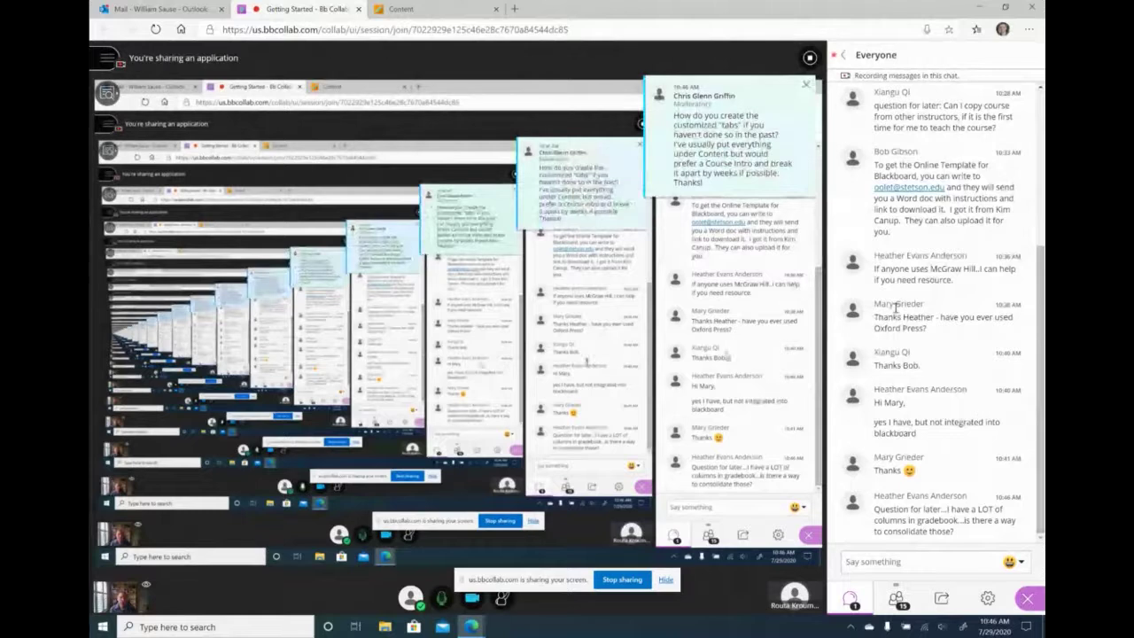
left_click(726, 138)
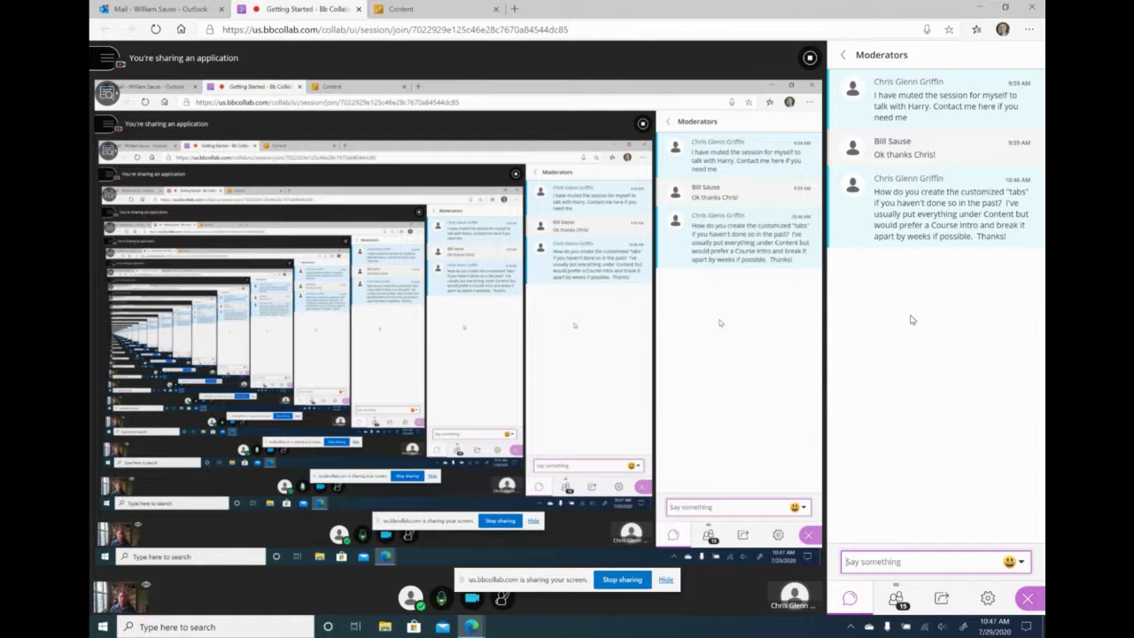
left_click(430, 7)
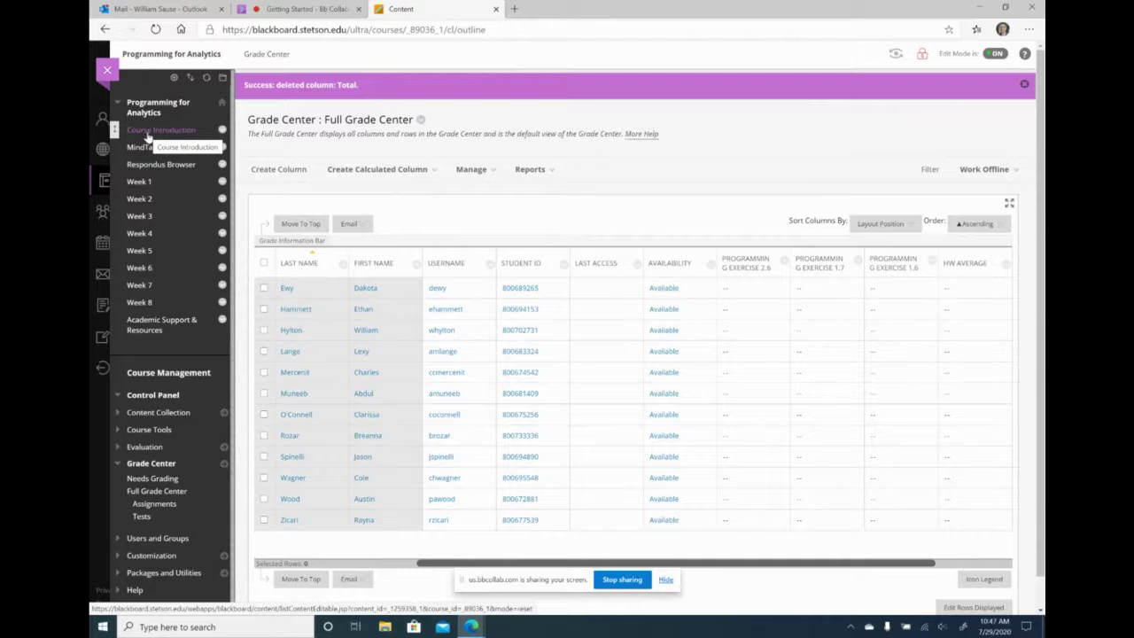
- Open Course Introduction and expand the Control Panel's Customization options
left_click(148, 133)
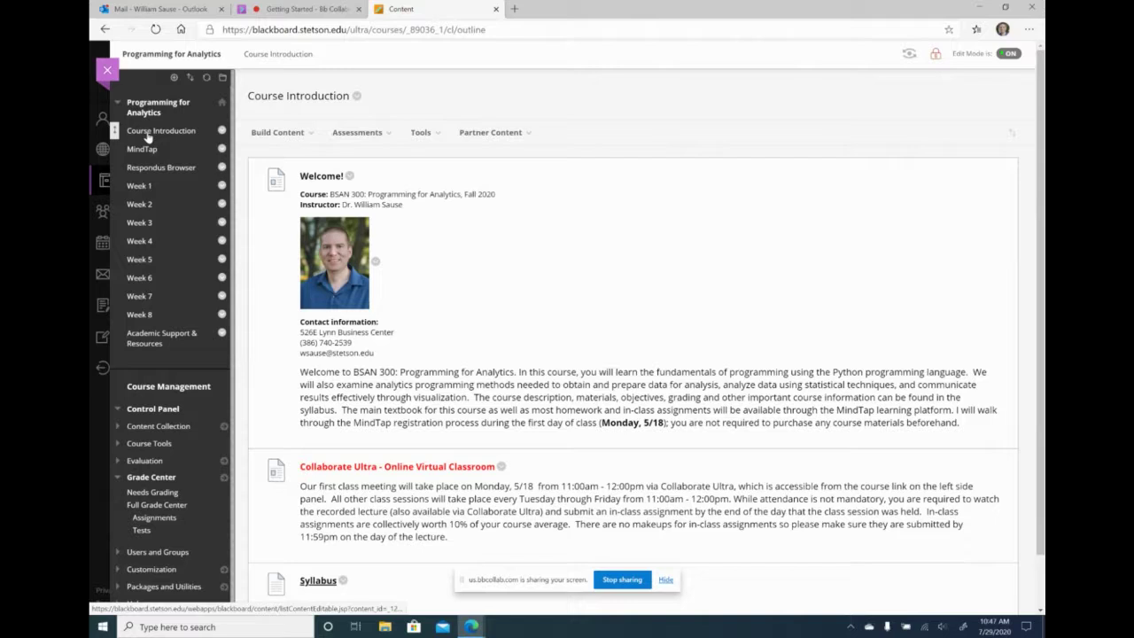
scroll(172, 513, "down", 1)
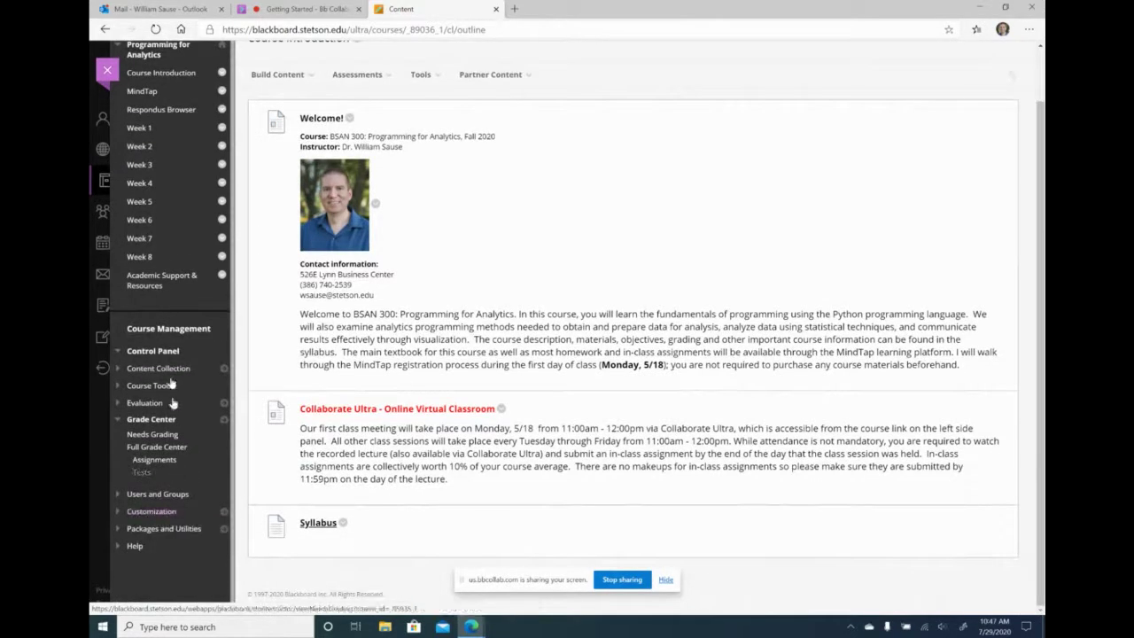
left_click(169, 513)
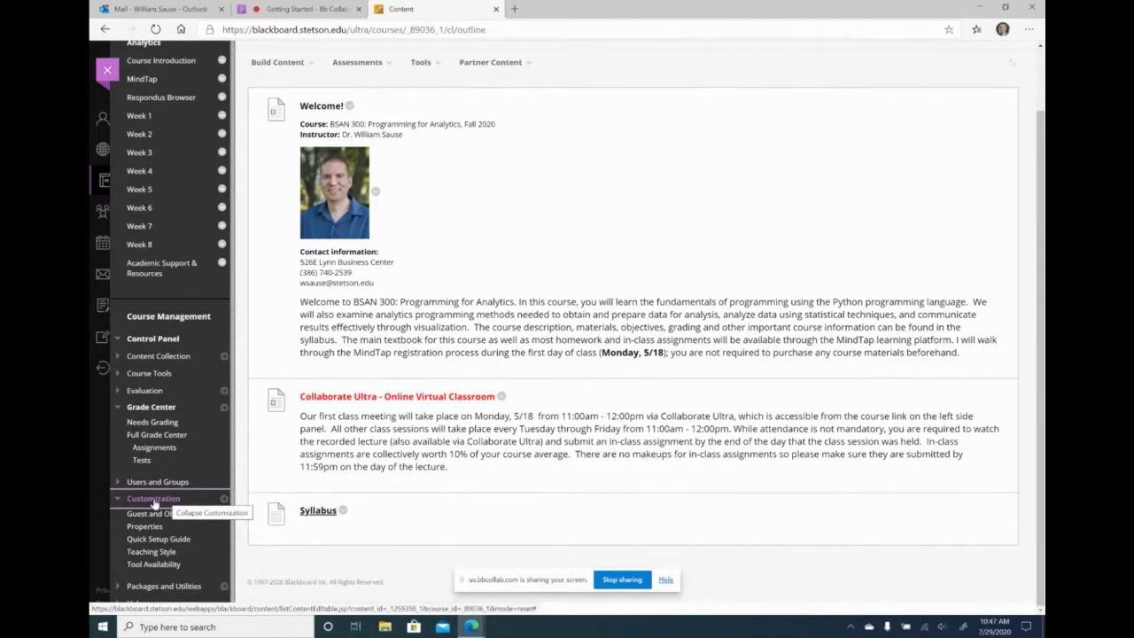
- In Teaching Style, keep Course Introduction as the course entry point and submit the settings
left_click(150, 553)
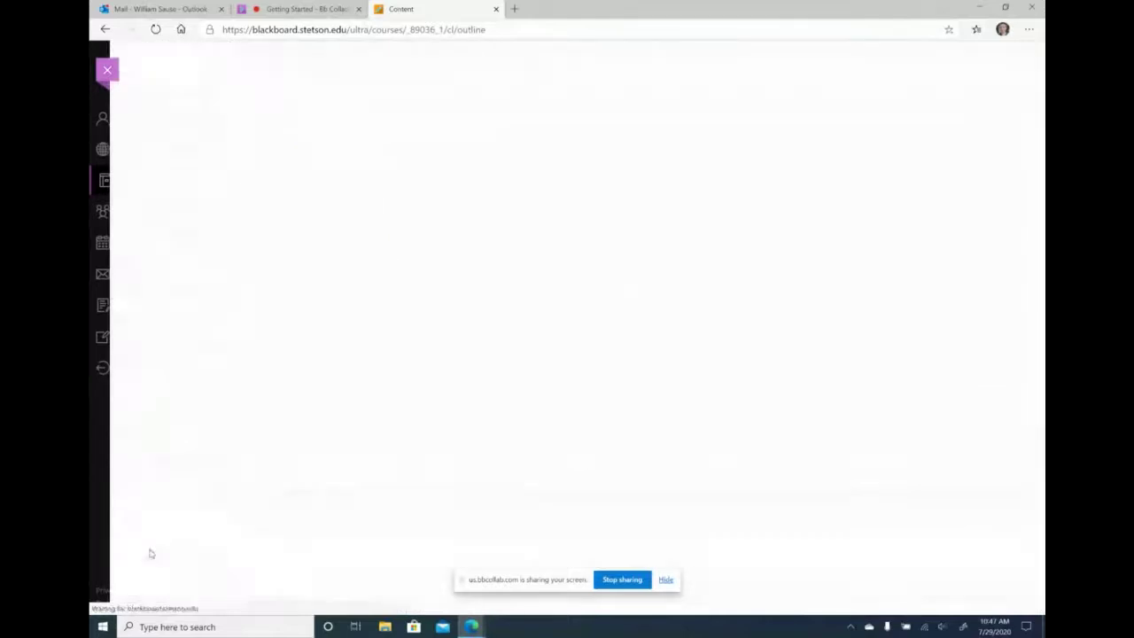
scroll(497, 425, "down", 5)
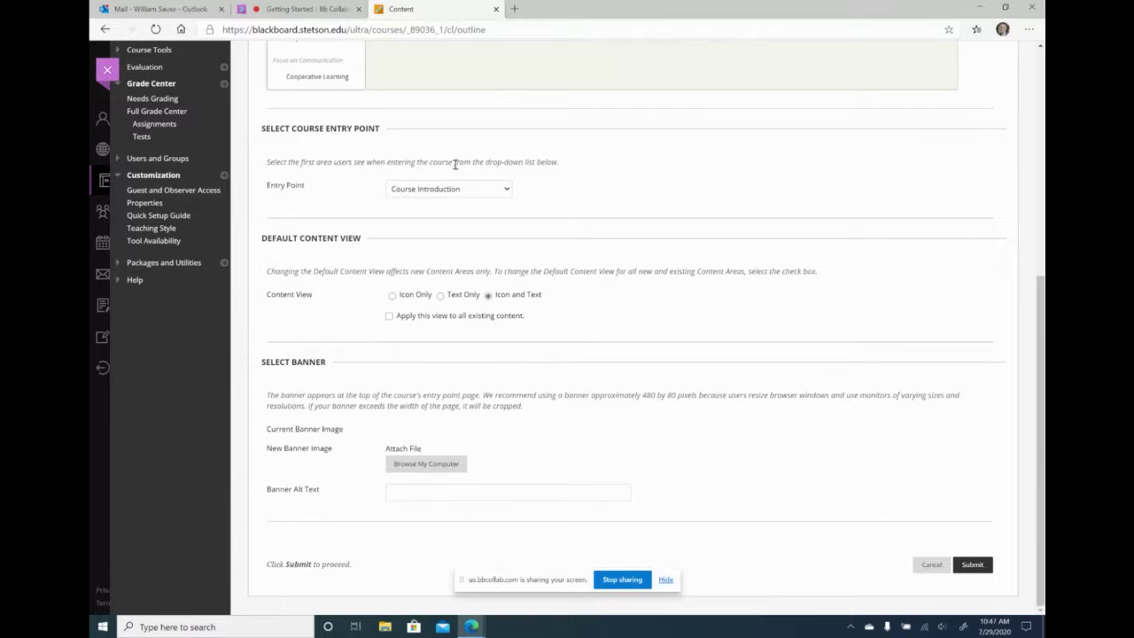
left_click(492, 192)
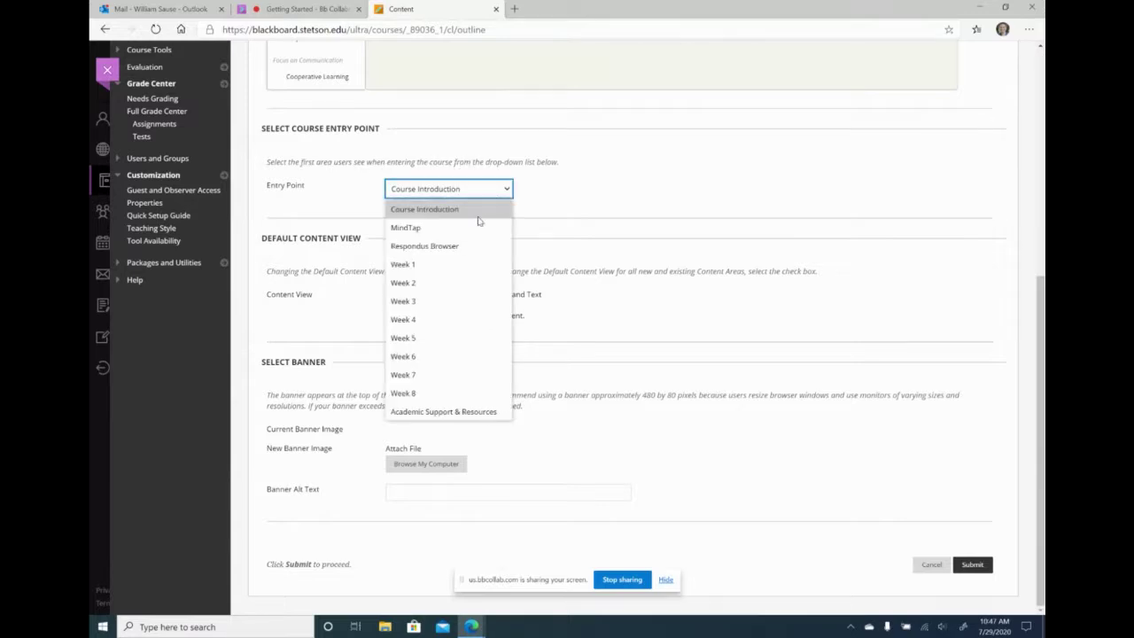
left_click(474, 215)
left_click(488, 201)
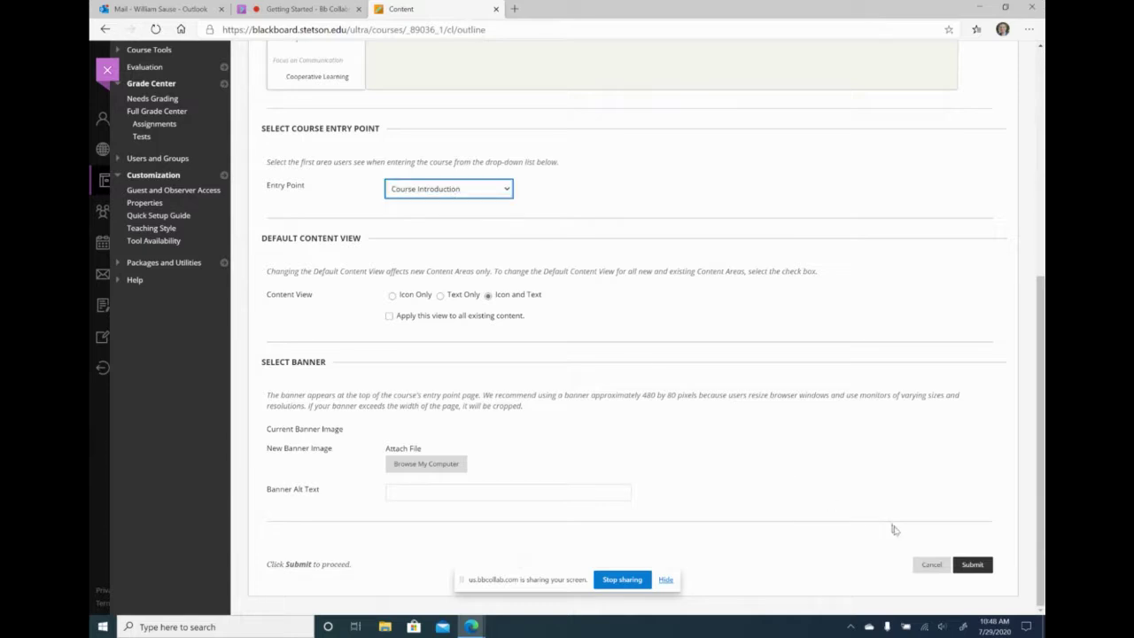
left_click(972, 564)
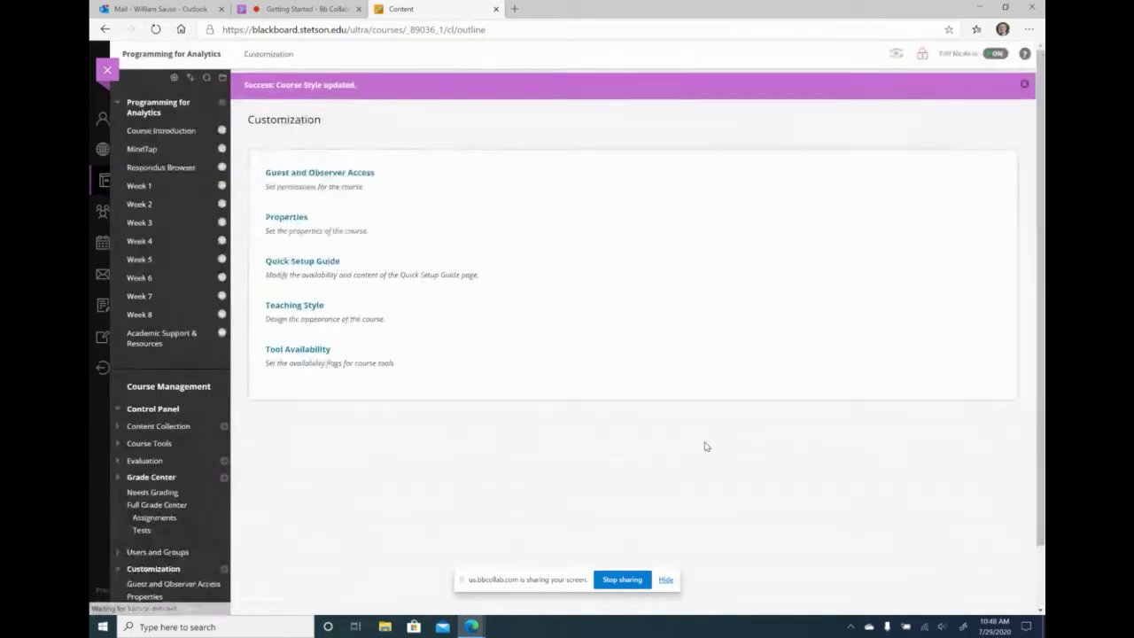
- From Course Introduction, add a content area named 'Temp area' to the course menu
left_click(193, 132)
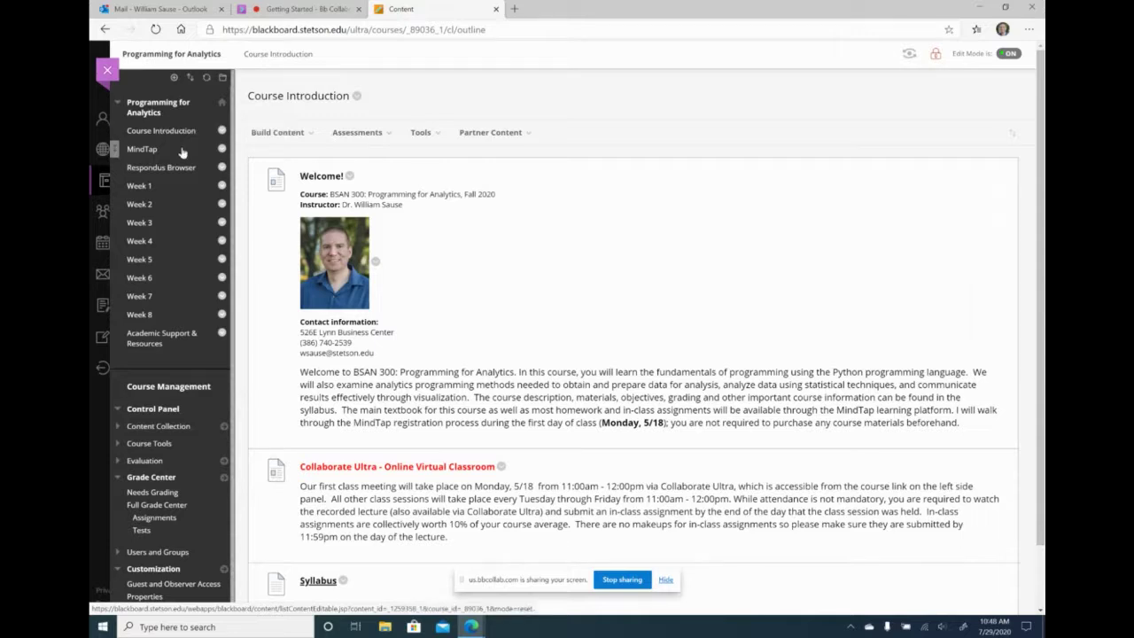
left_click(173, 78)
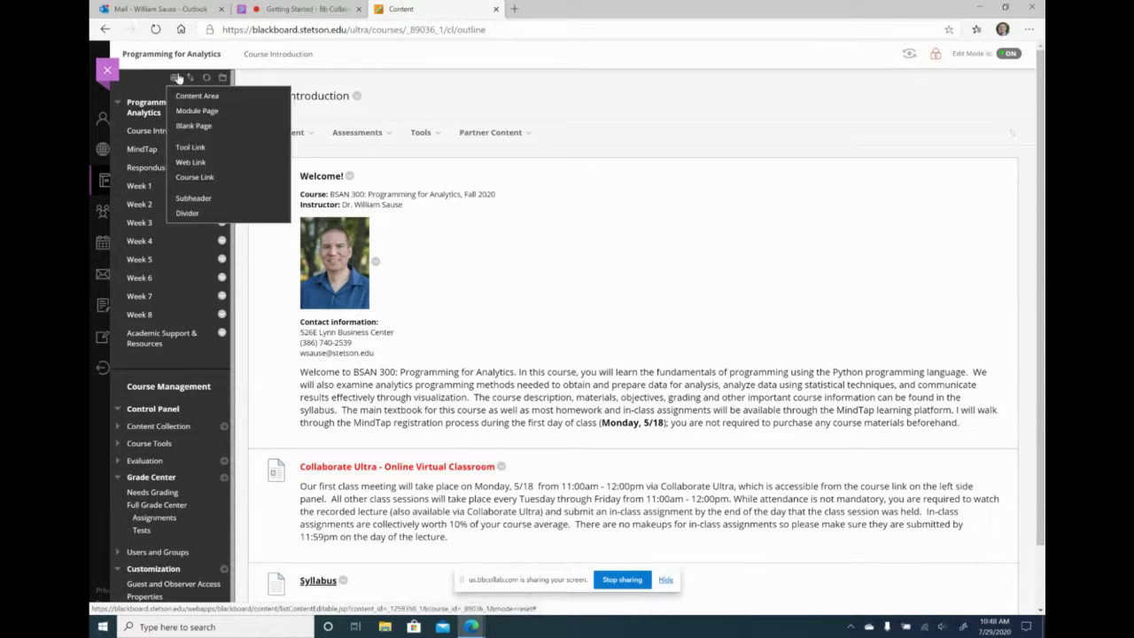
left_click(173, 78)
left_click(174, 78)
left_click(152, 112)
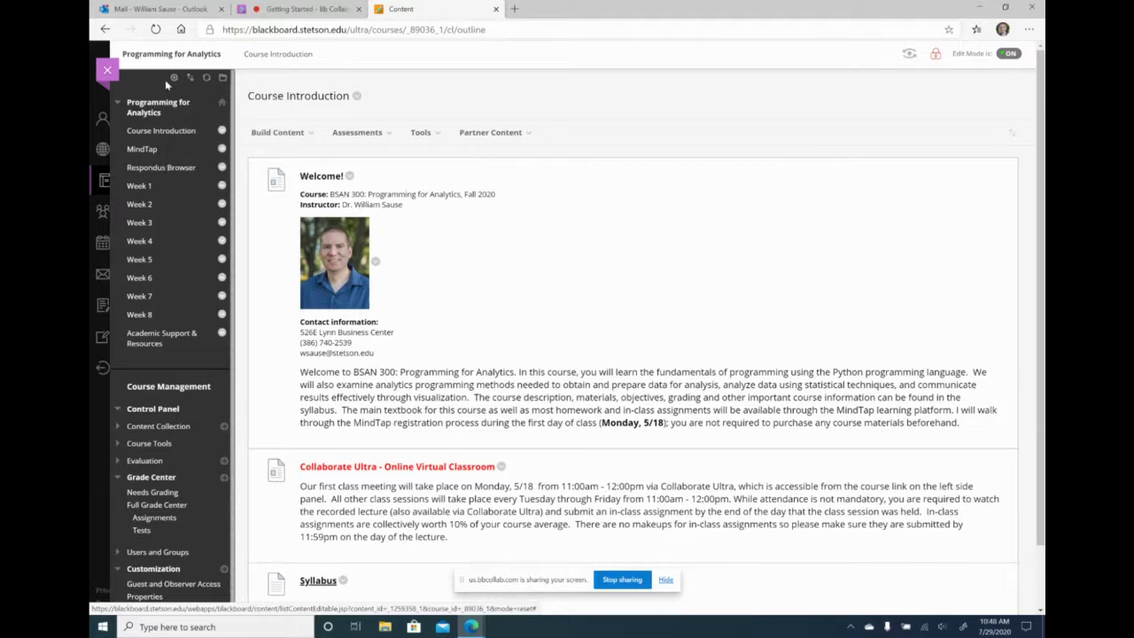
left_click(175, 78)
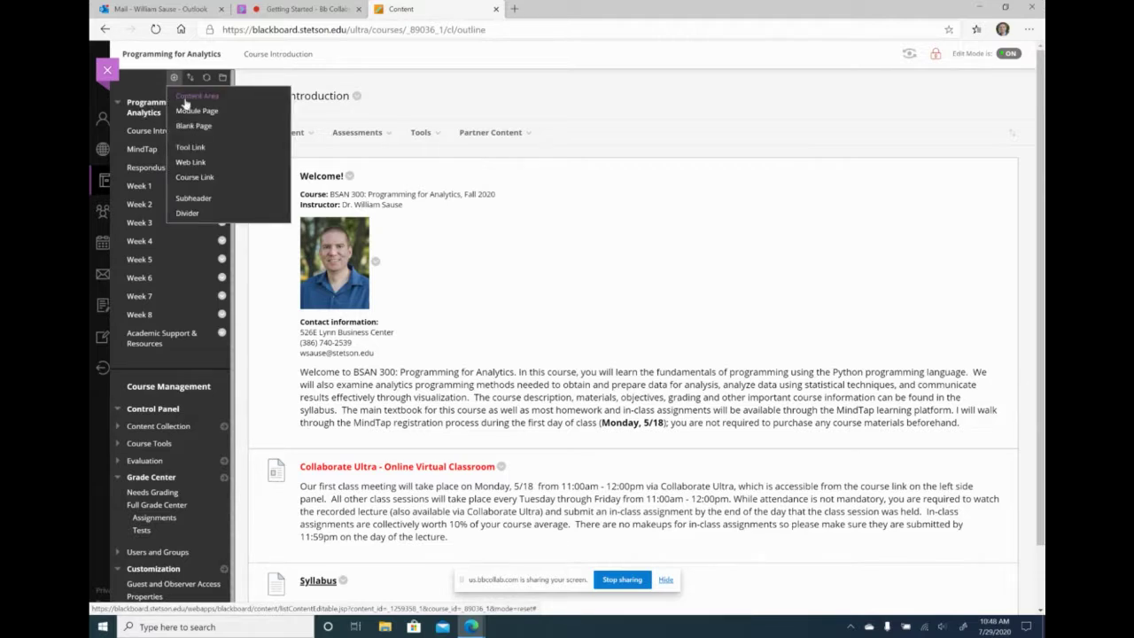
left_click(187, 100)
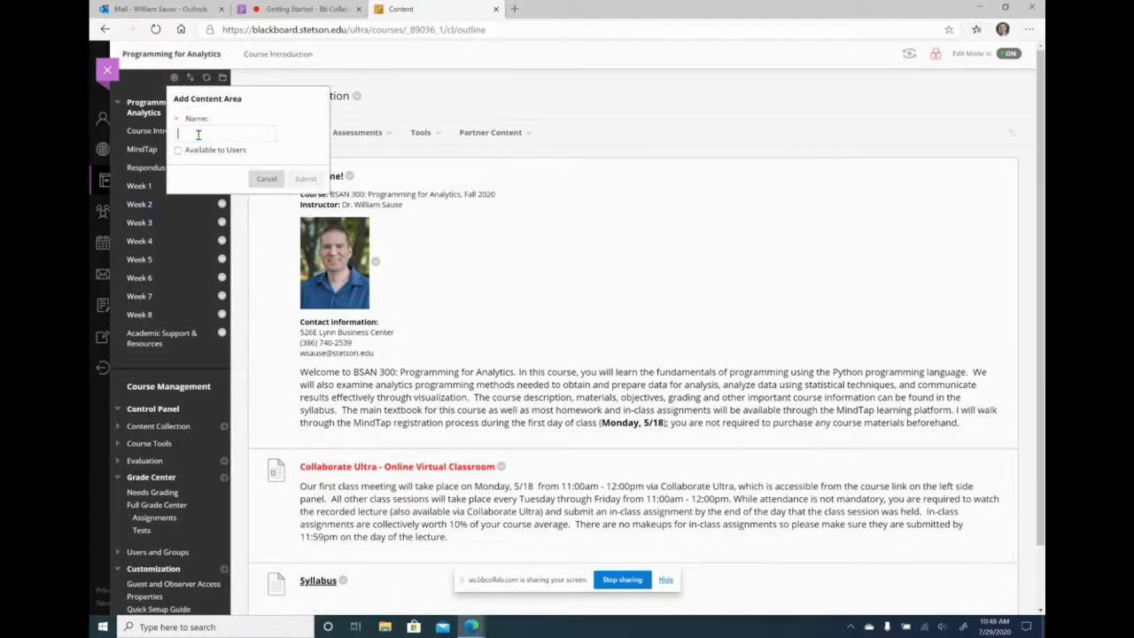
type("Temp")
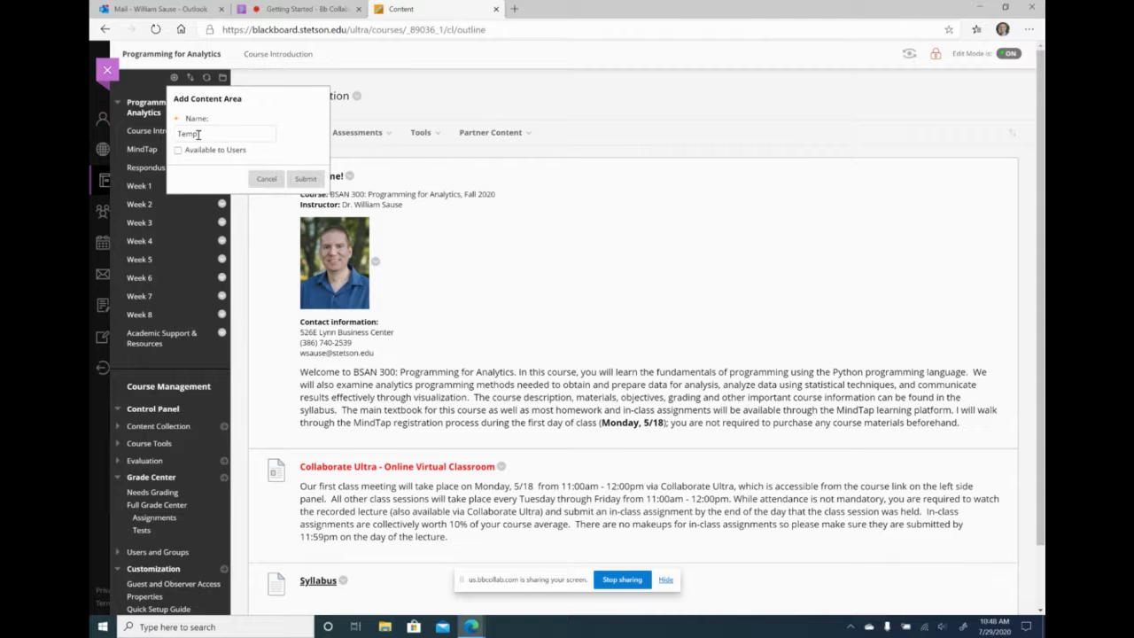
type(" area")
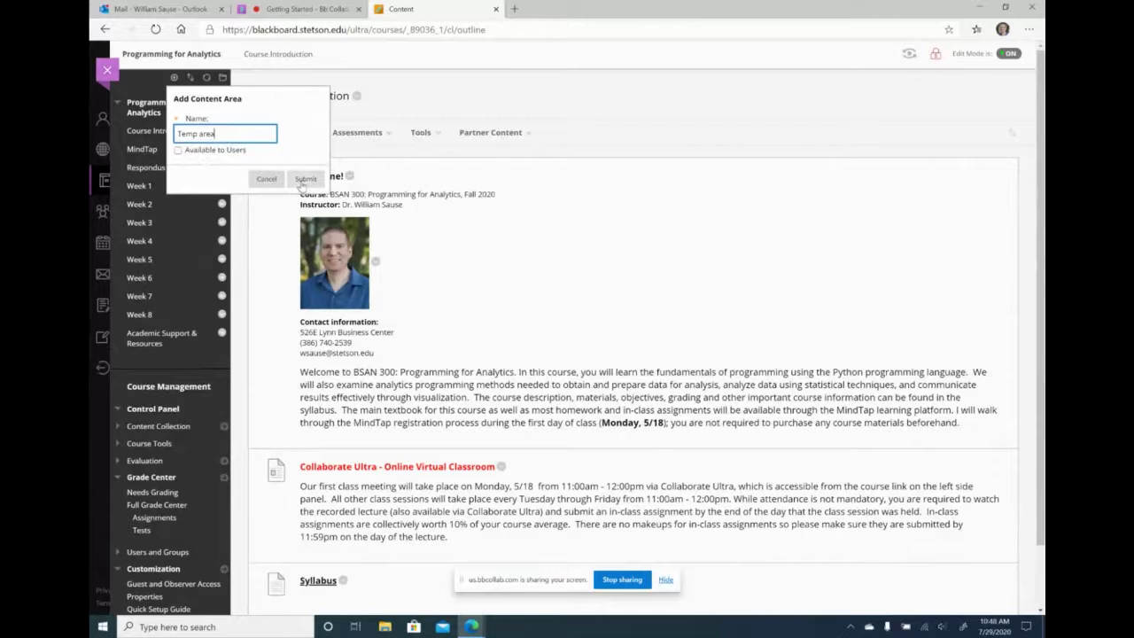
left_click(306, 181)
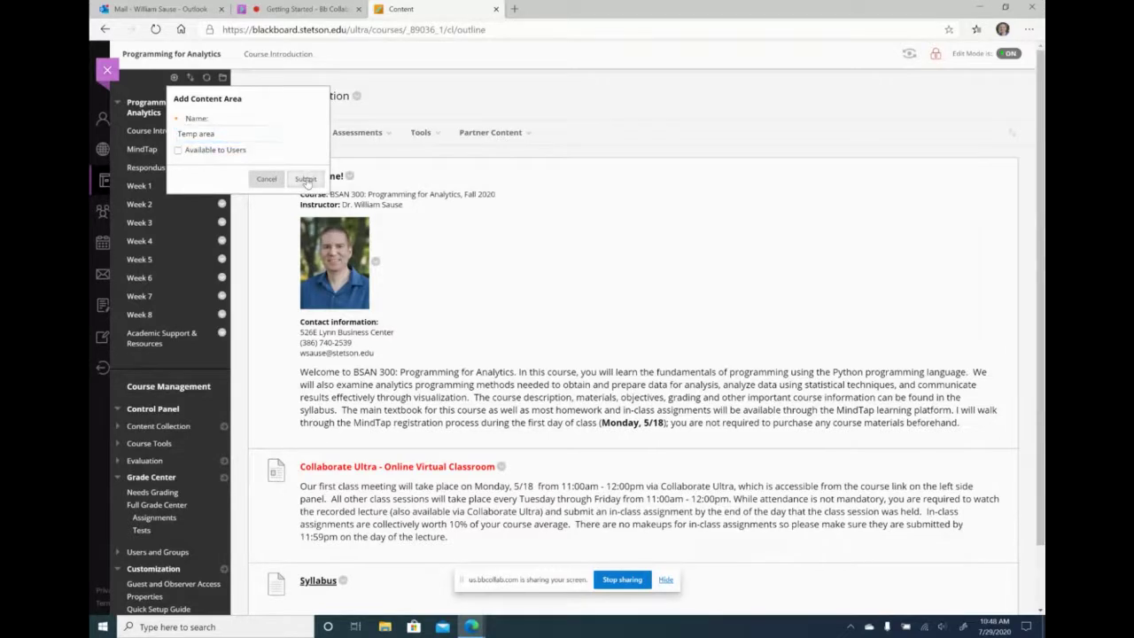
left_click(142, 362)
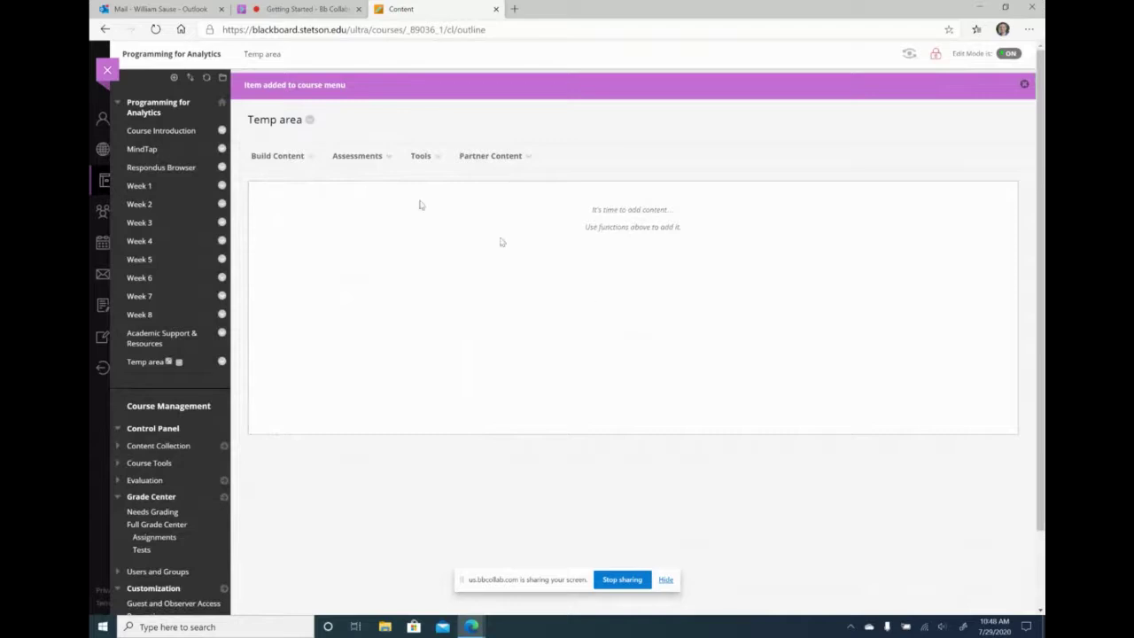
- Browse the Tools, Build Content and Assessments menus on the empty Temp area page
left_click(420, 163)
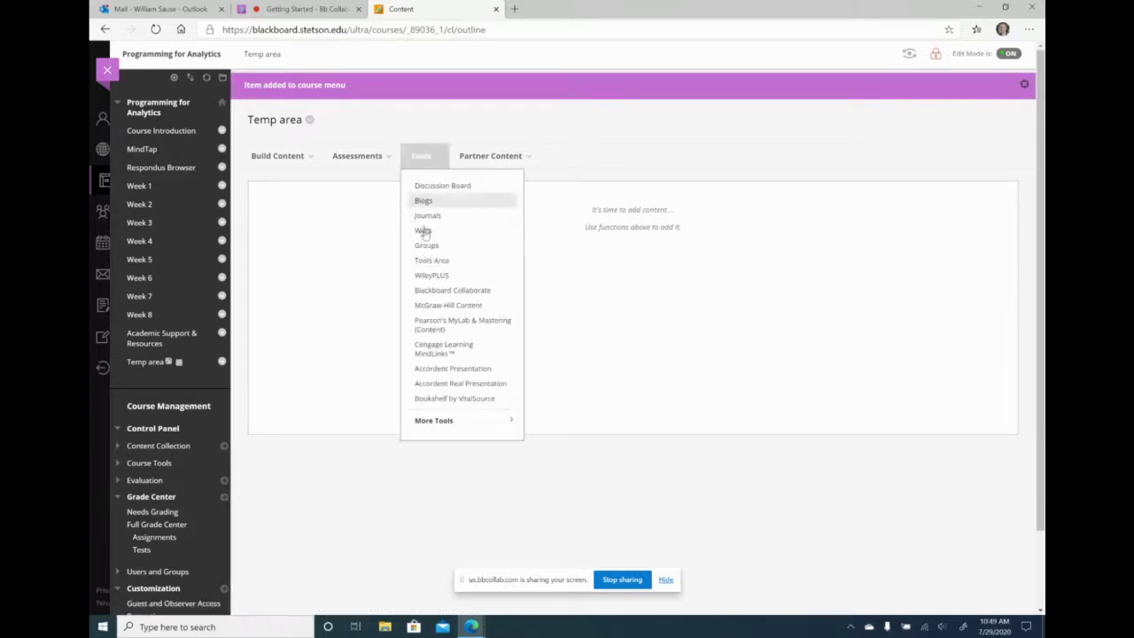
mouse_move(328, 149)
mouse_move(271, 159)
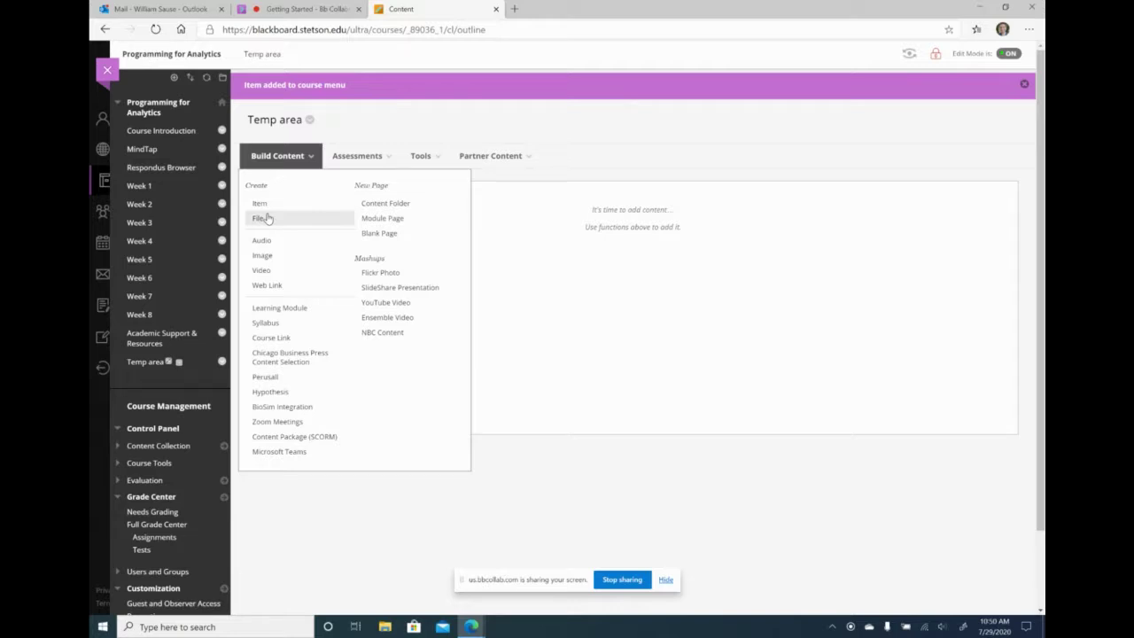
left_click(354, 157)
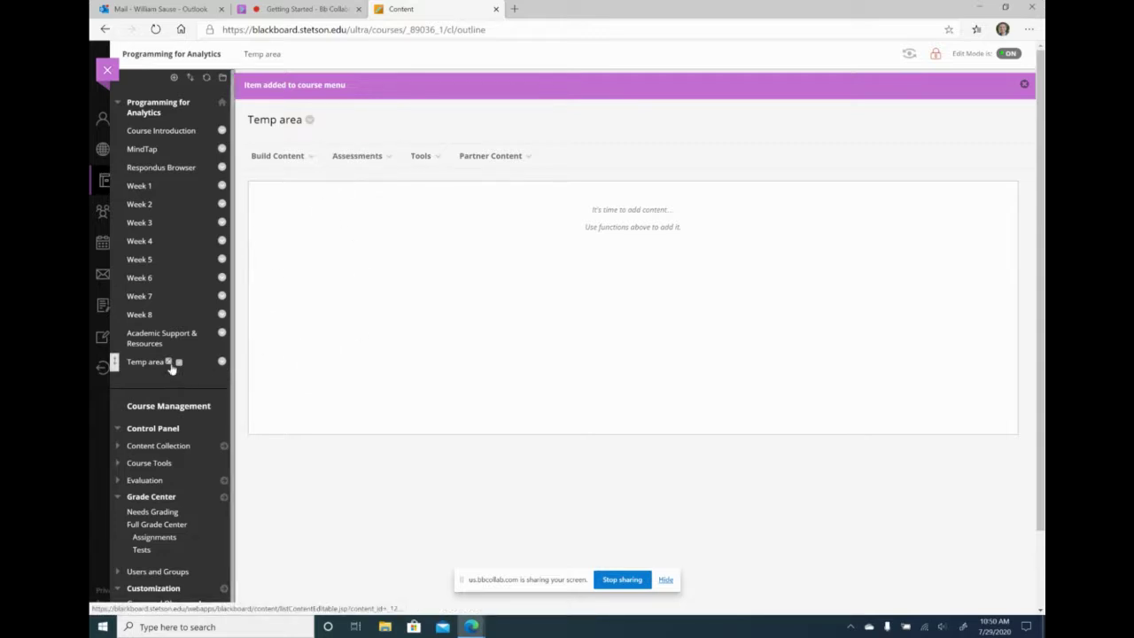
- Make the Temp area link visible to students, then return to the Collaborate session chat
left_click(222, 363)
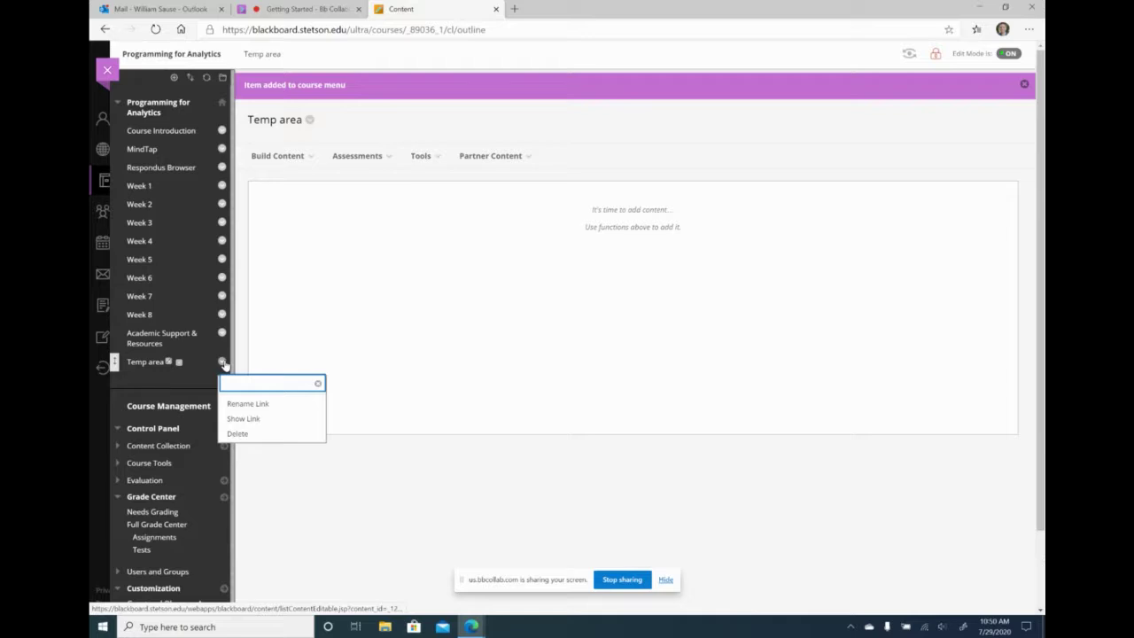
left_click(247, 422)
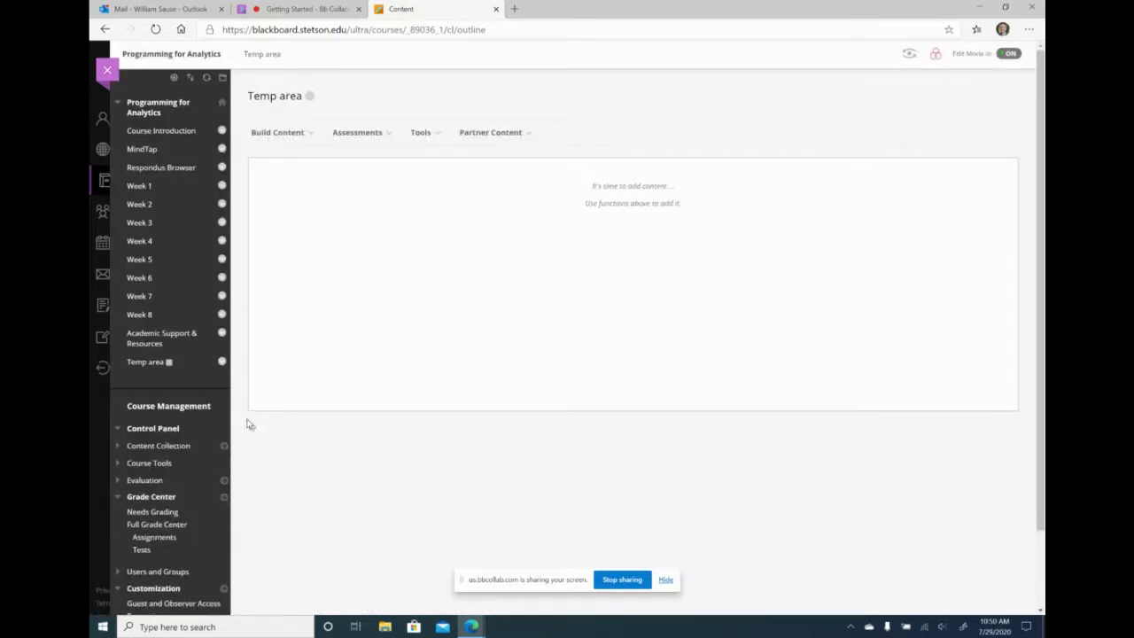
left_click(302, 9)
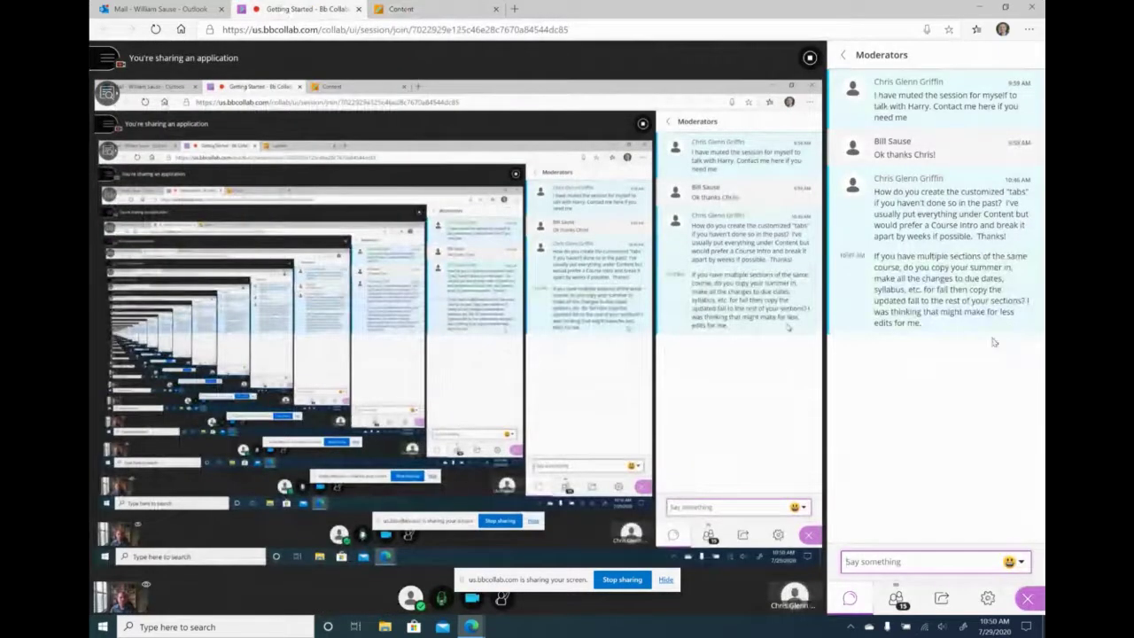
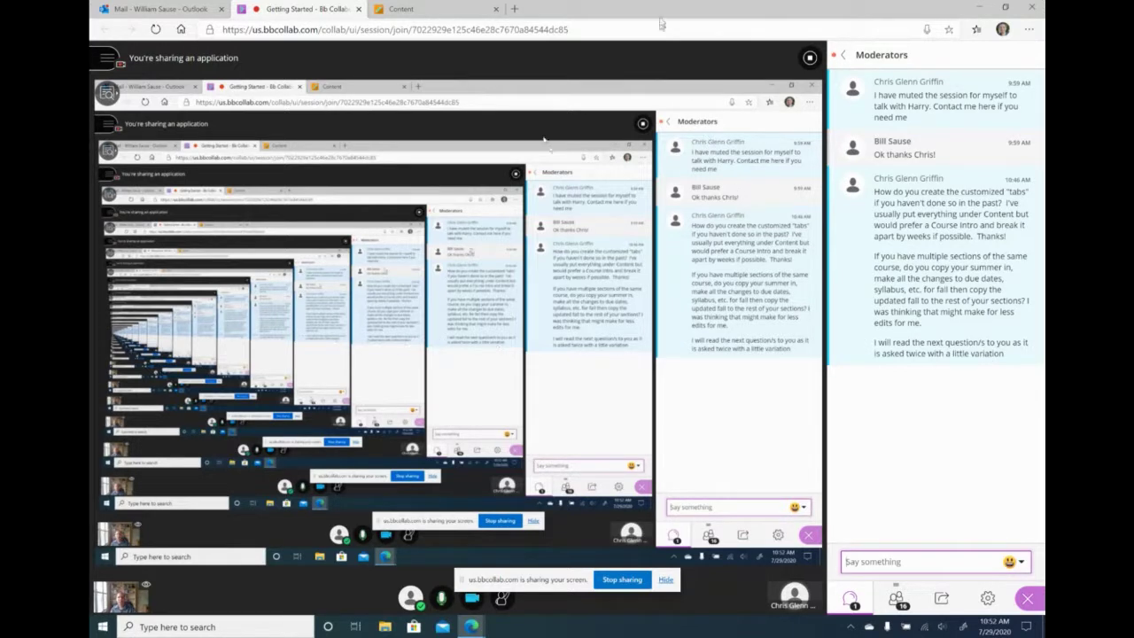
- Load cengage.com in a new Edge tab and go to My Dashboard from the Account menu
left_click(514, 9)
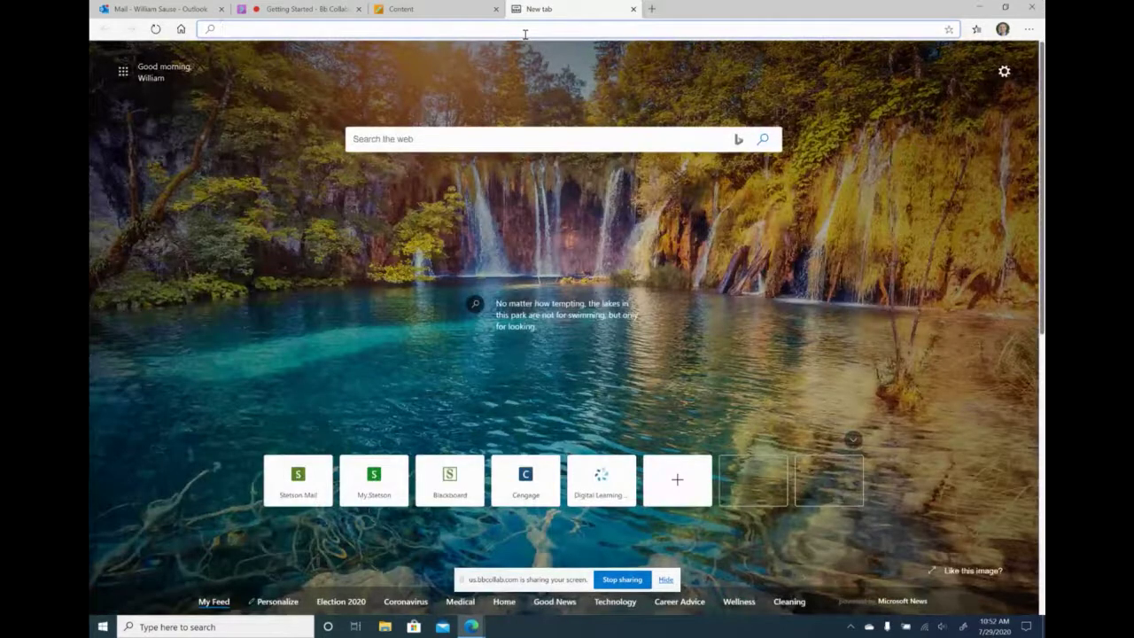
type("cengage.com")
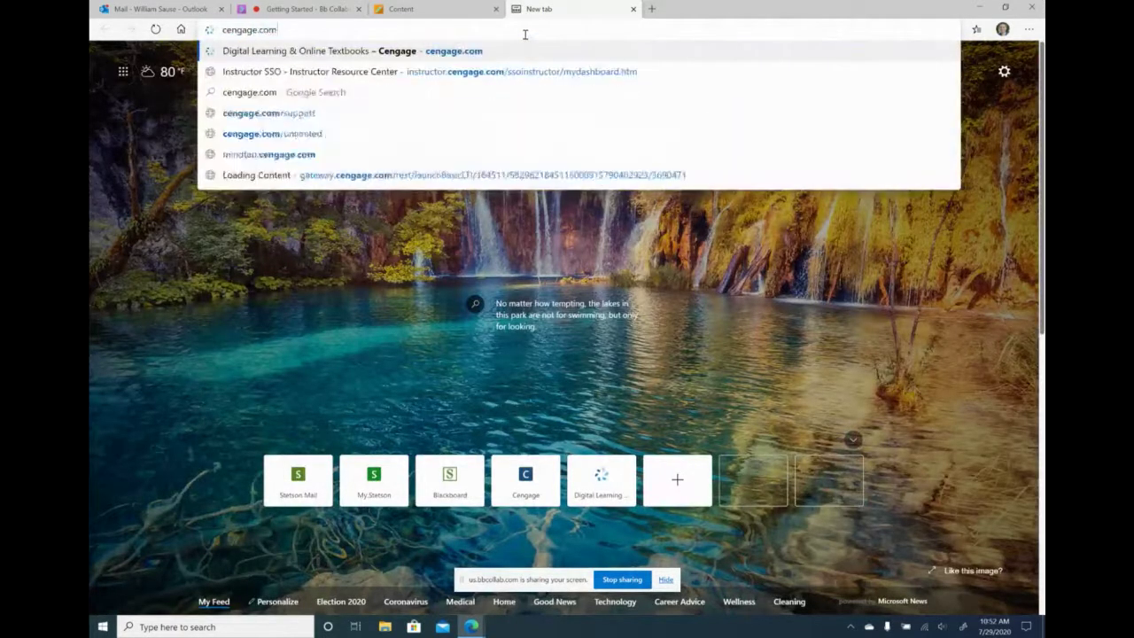
key("Return")
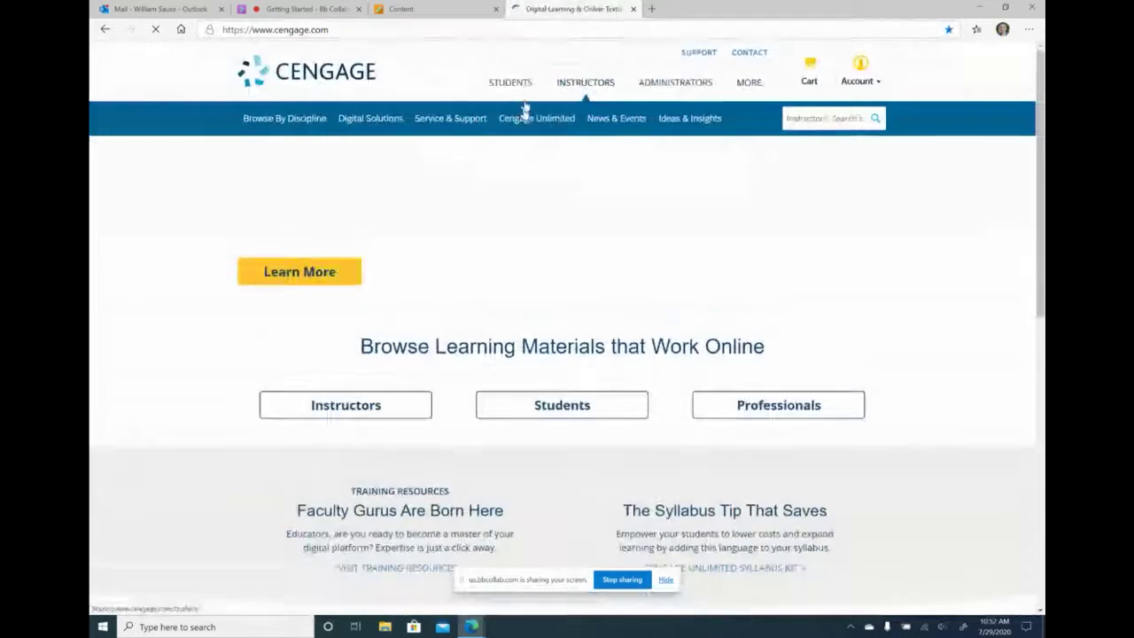
mouse_move(864, 68)
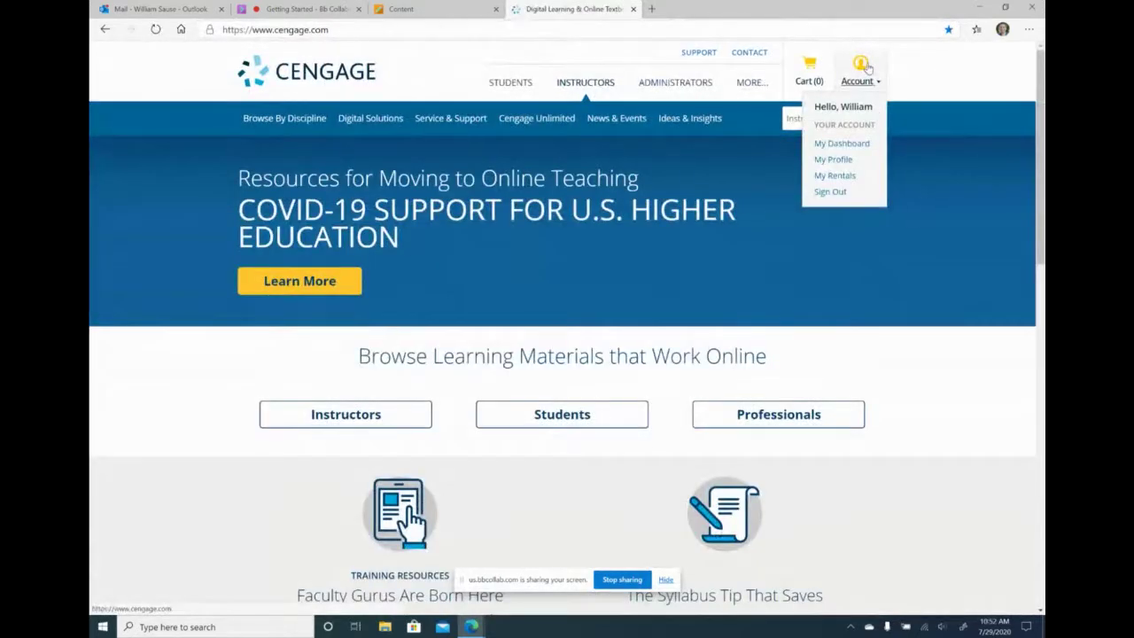
left_click(846, 144)
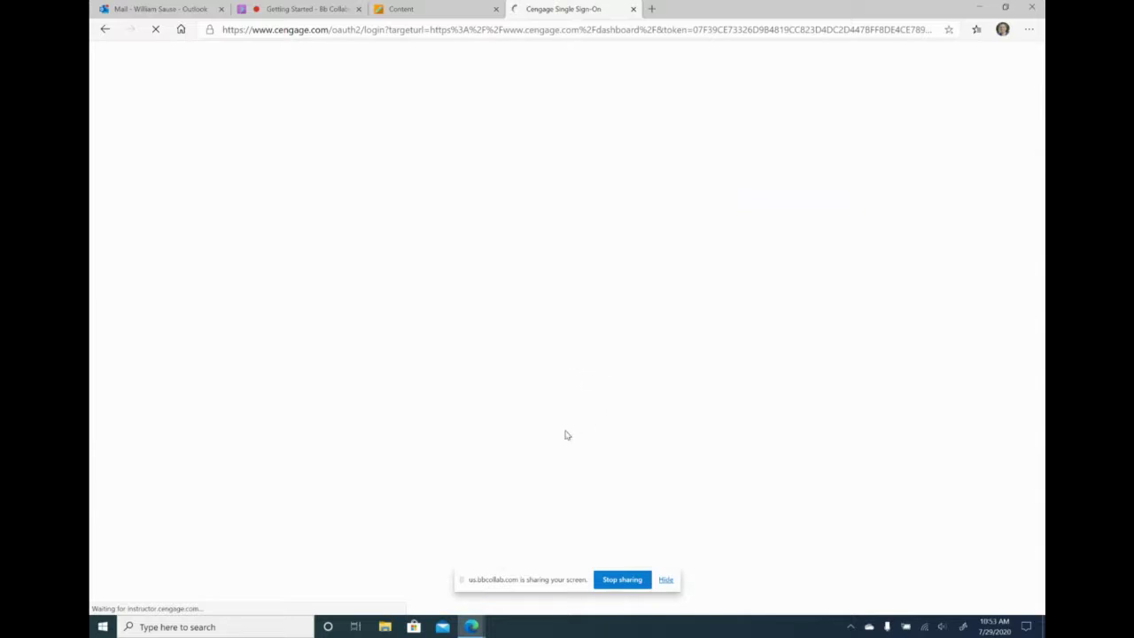
- Open Manage Courses, view the BSAN 300 Fall 2020 MASTER details, cancel, and reopen Manage Courses
scroll(584, 528, "down", 5)
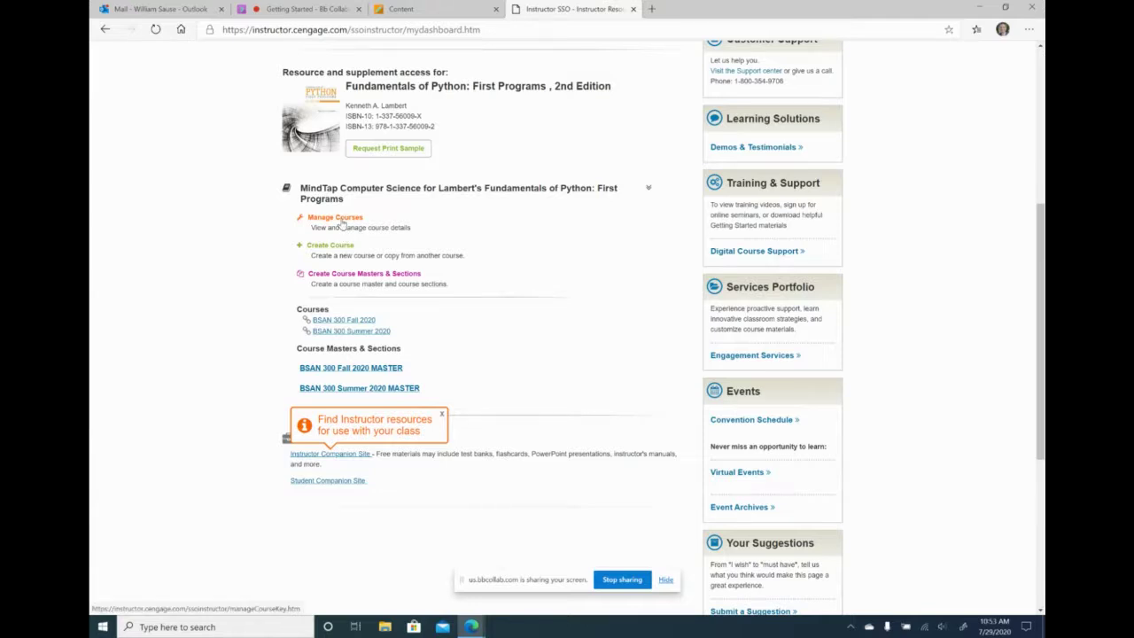
left_click(340, 219)
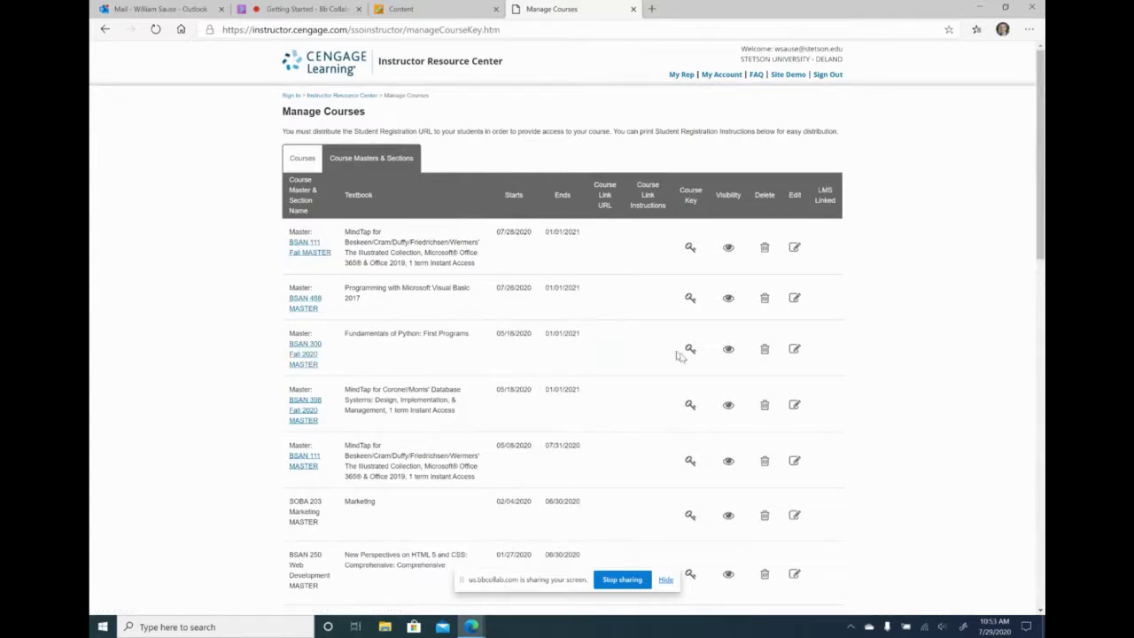
left_click(795, 353)
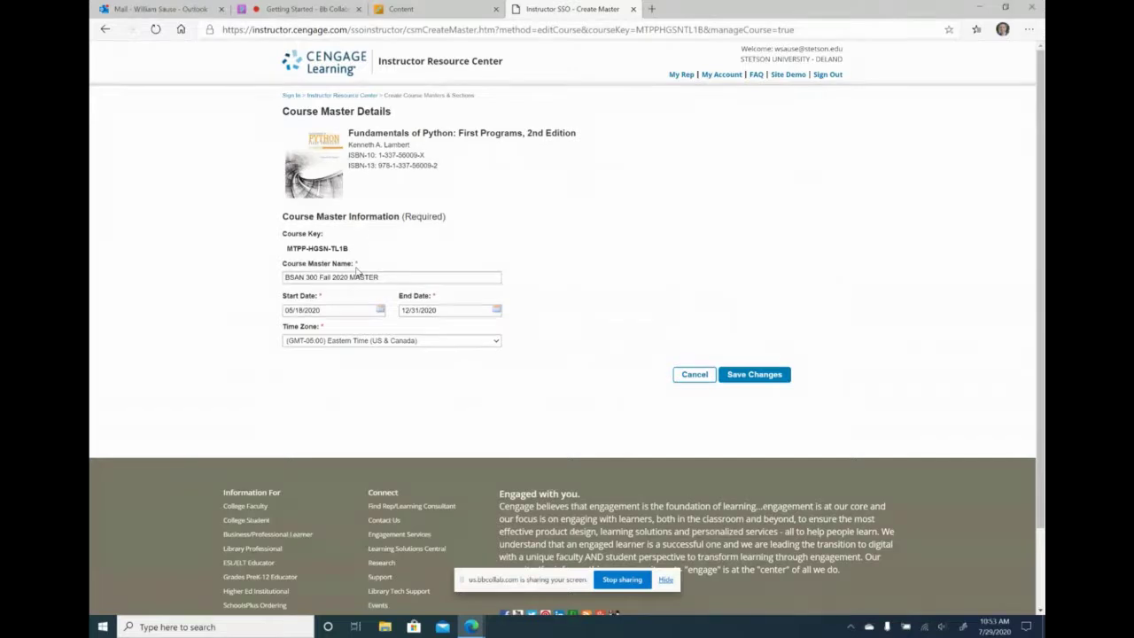
left_click(684, 374)
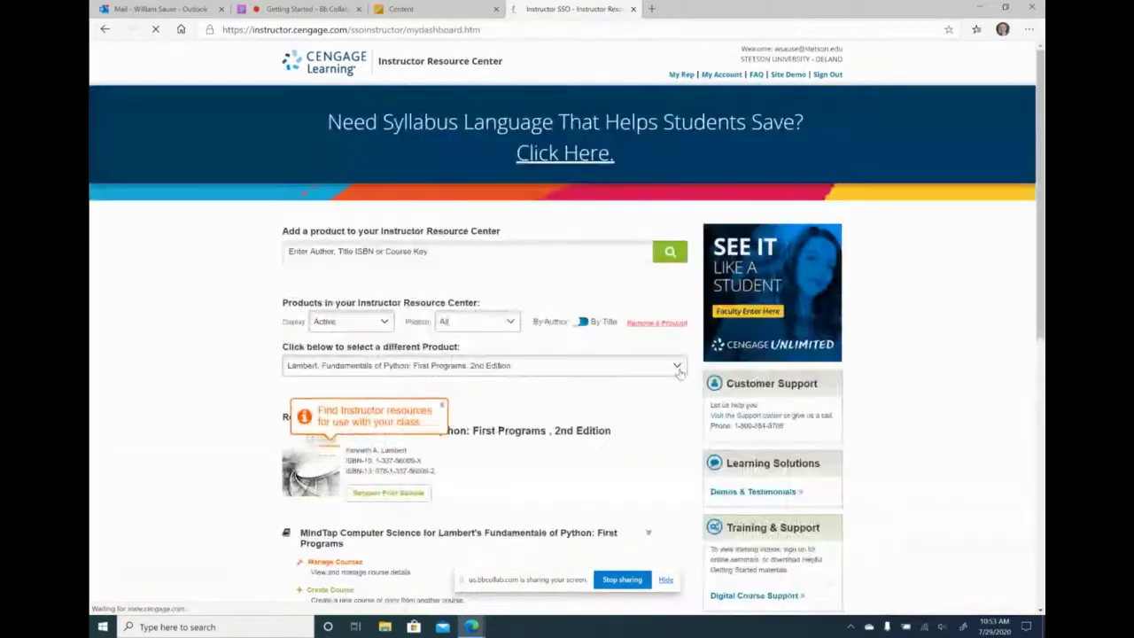
scroll(590, 483, "down", 1)
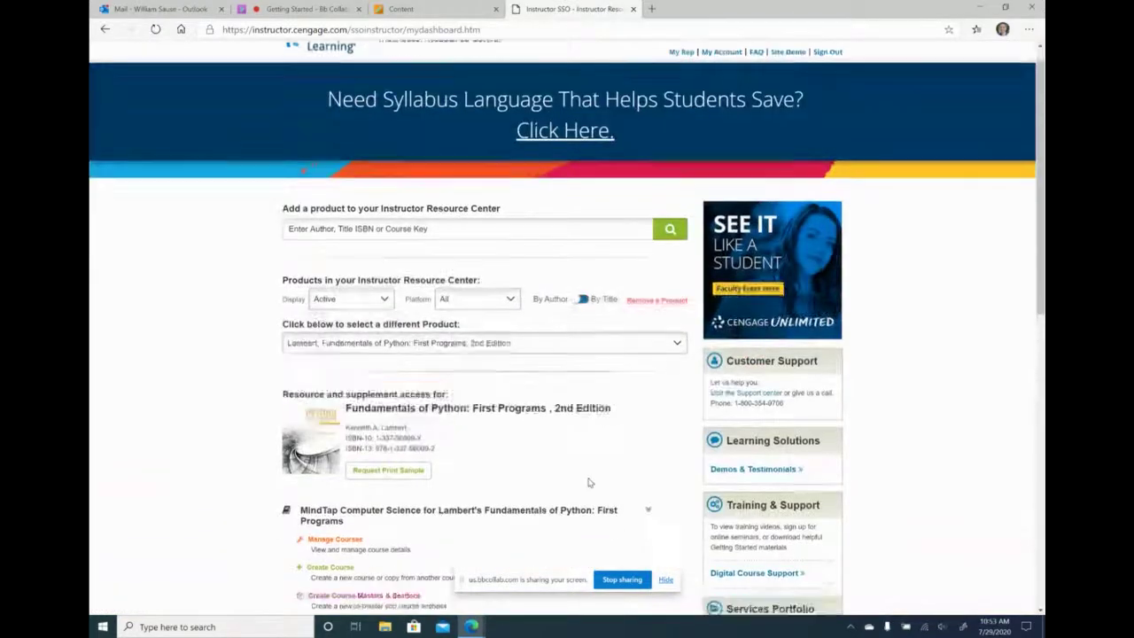
scroll(589, 483, "down", 3)
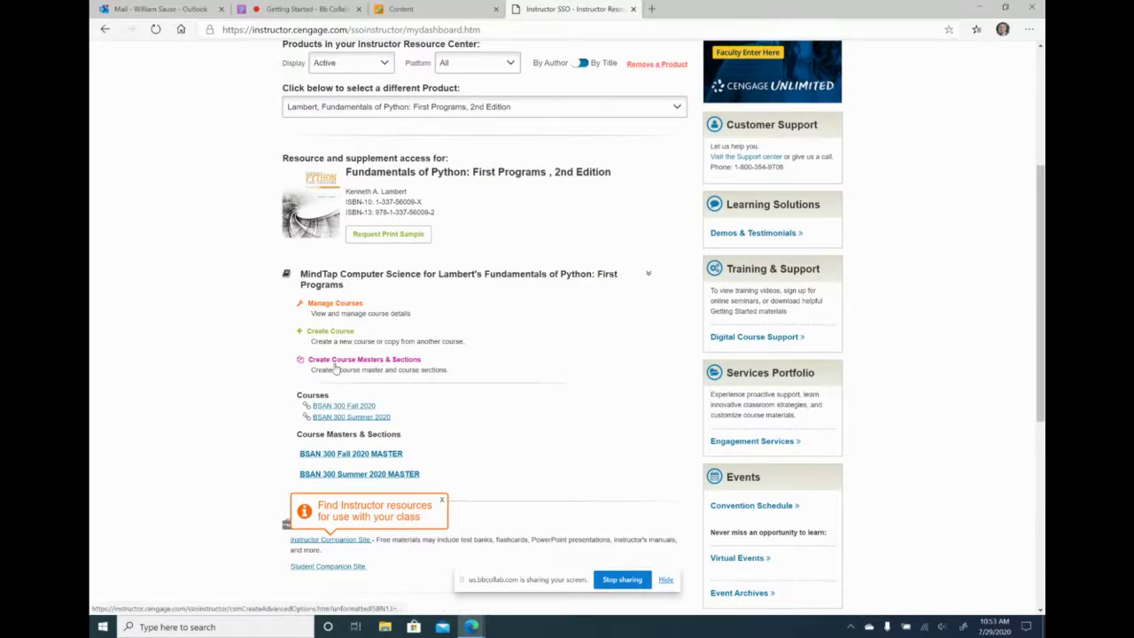
left_click(342, 305)
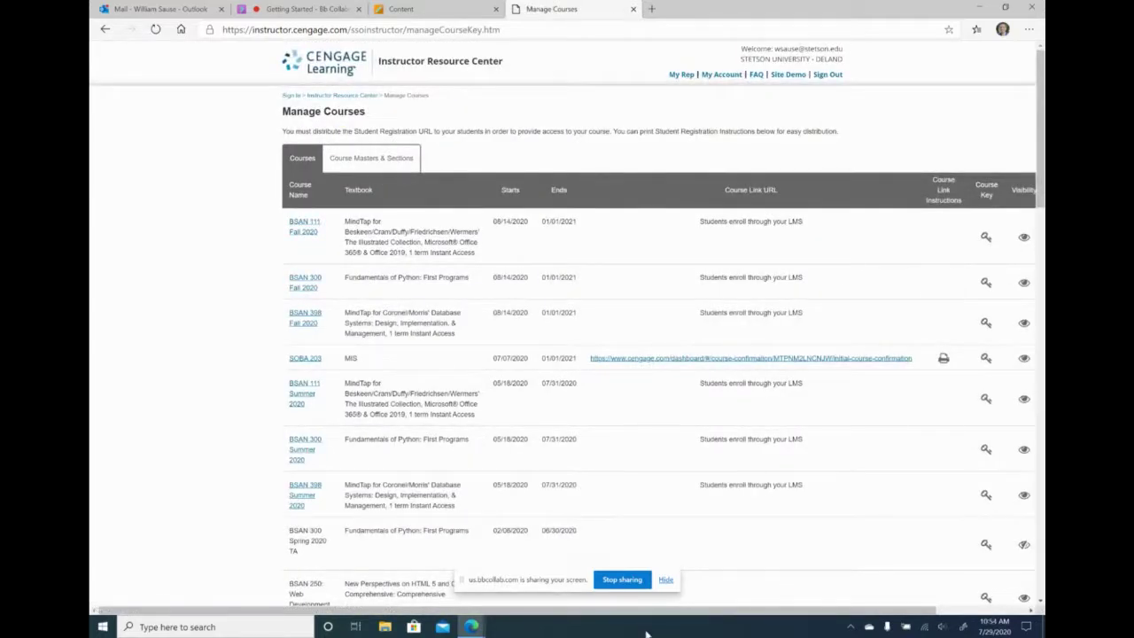
- Open the BSAN 300 Fall 2020 course's edit page and scroll through its settings
left_click_drag(656, 610, 753, 609)
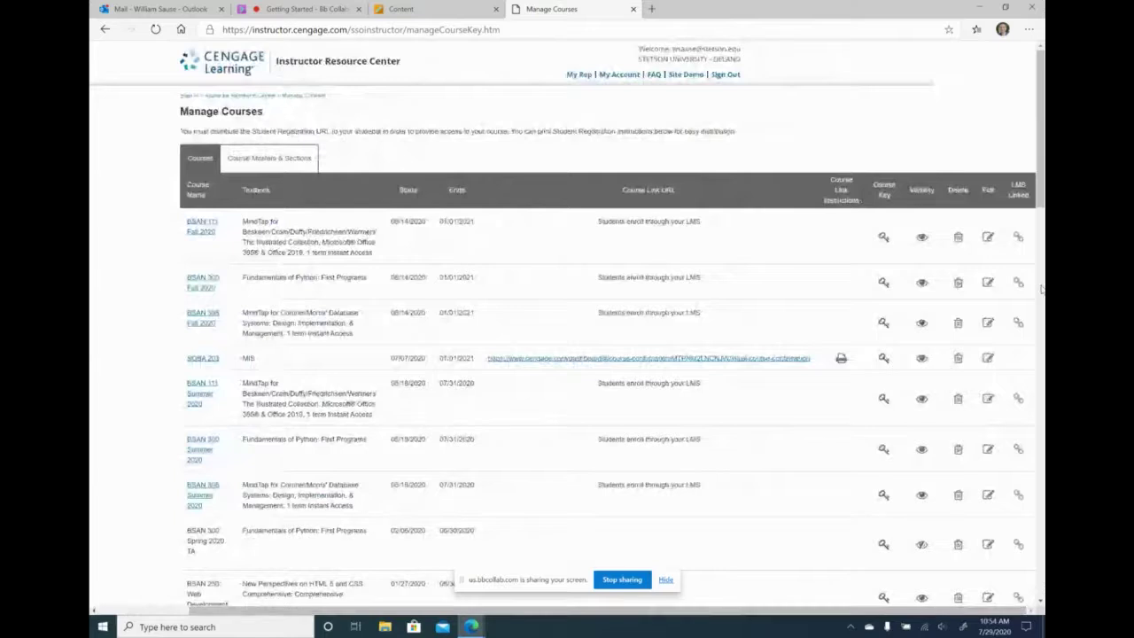
left_click(988, 283)
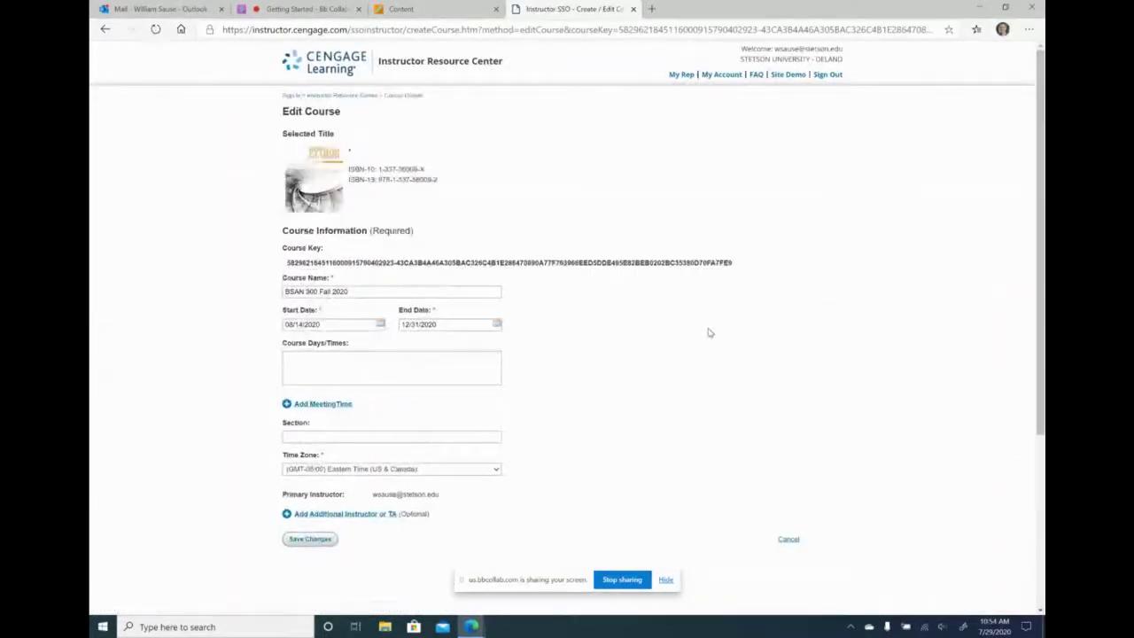
scroll(708, 333, "down", 1)
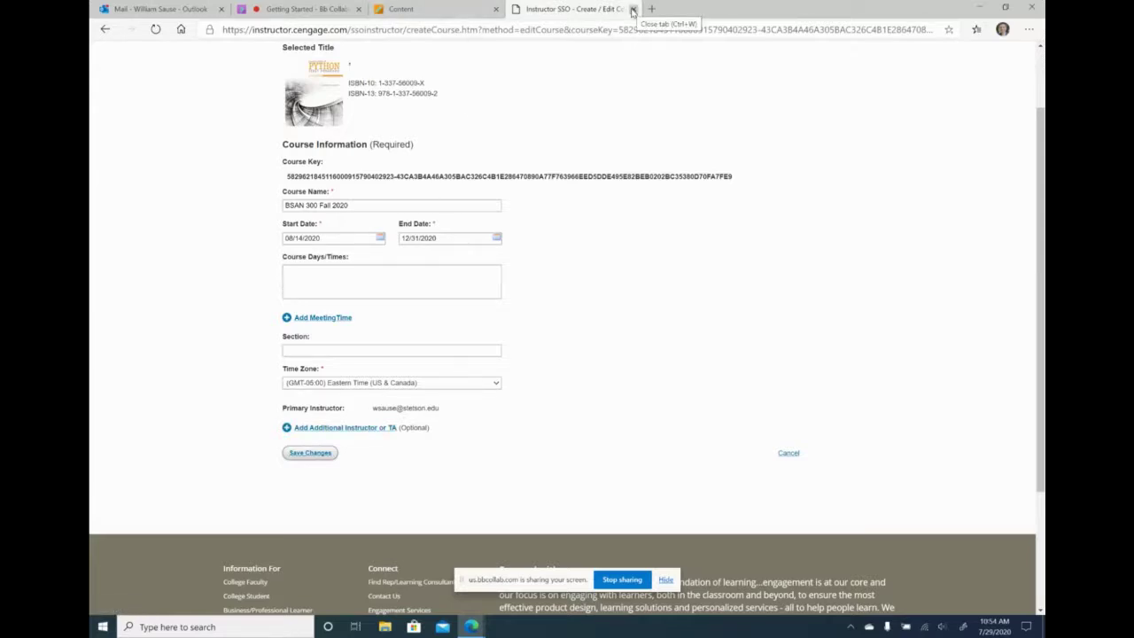
scroll(694, 152, "up", 1)
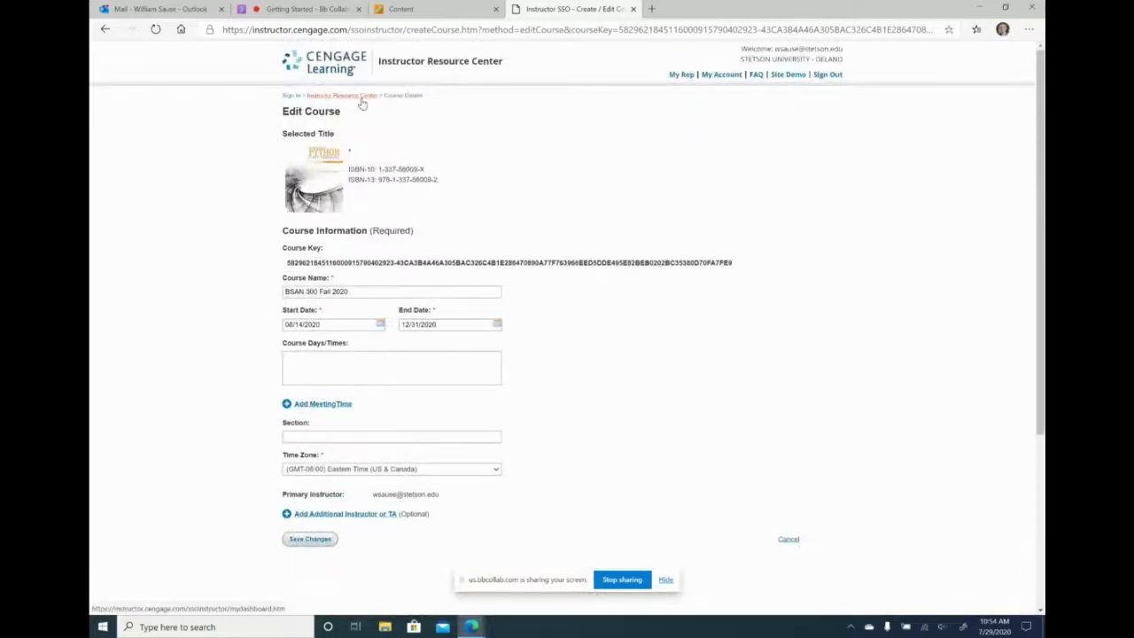
- Return to the Instructor Resource Center dashboard and choose Create Course Masters & Sections
left_click(358, 96)
scroll(584, 417, "down", 3)
scroll(584, 417, "down", 2)
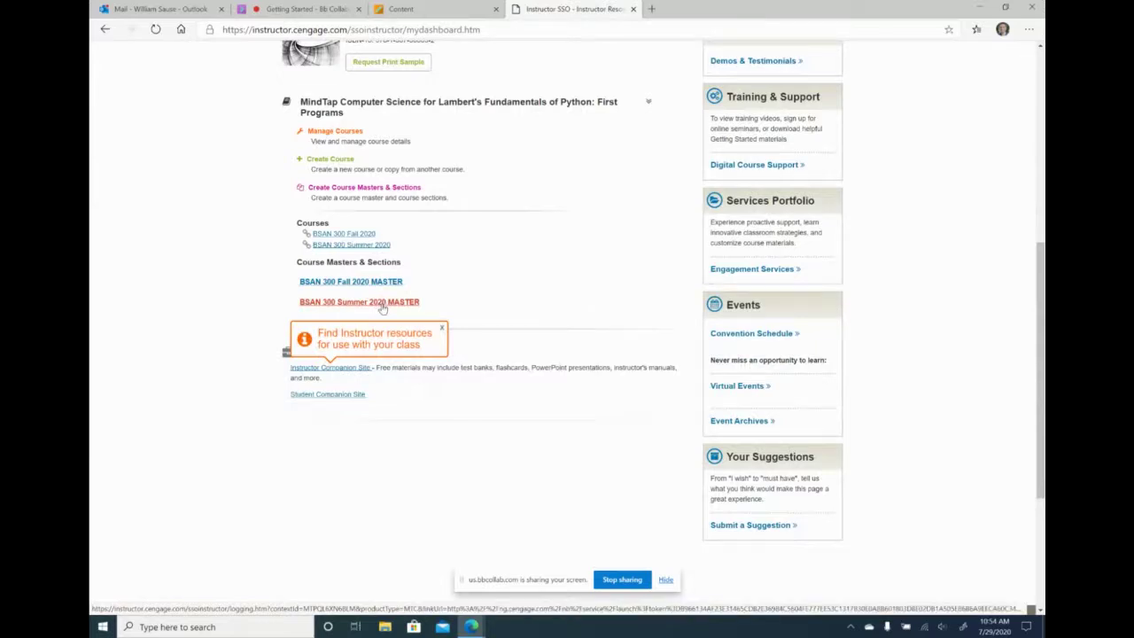
left_click(397, 190)
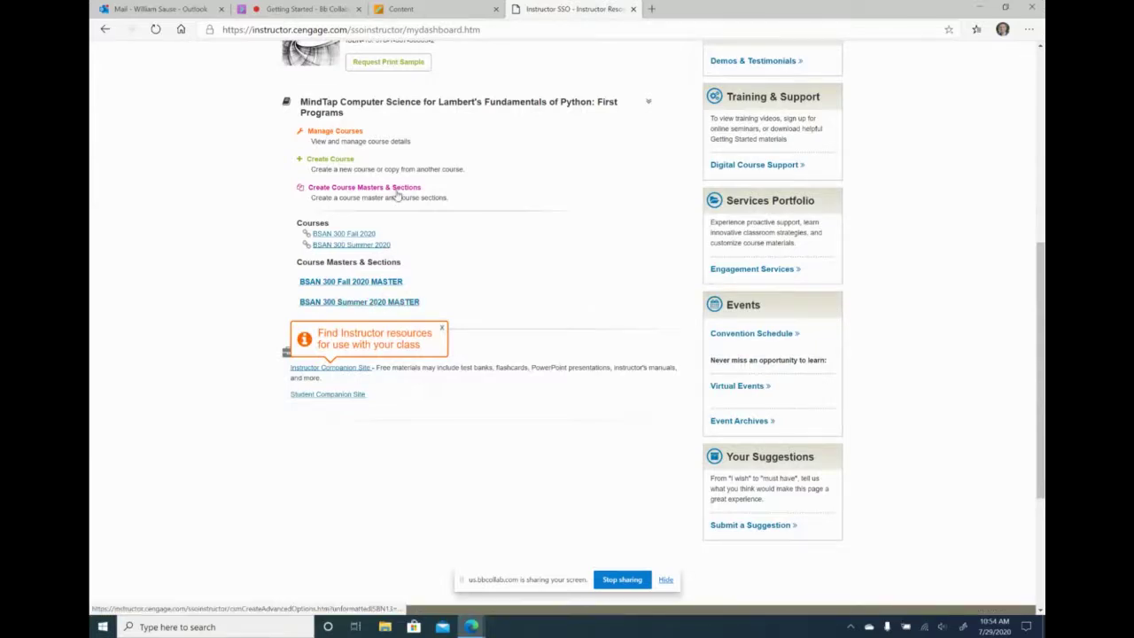
left_click(333, 142)
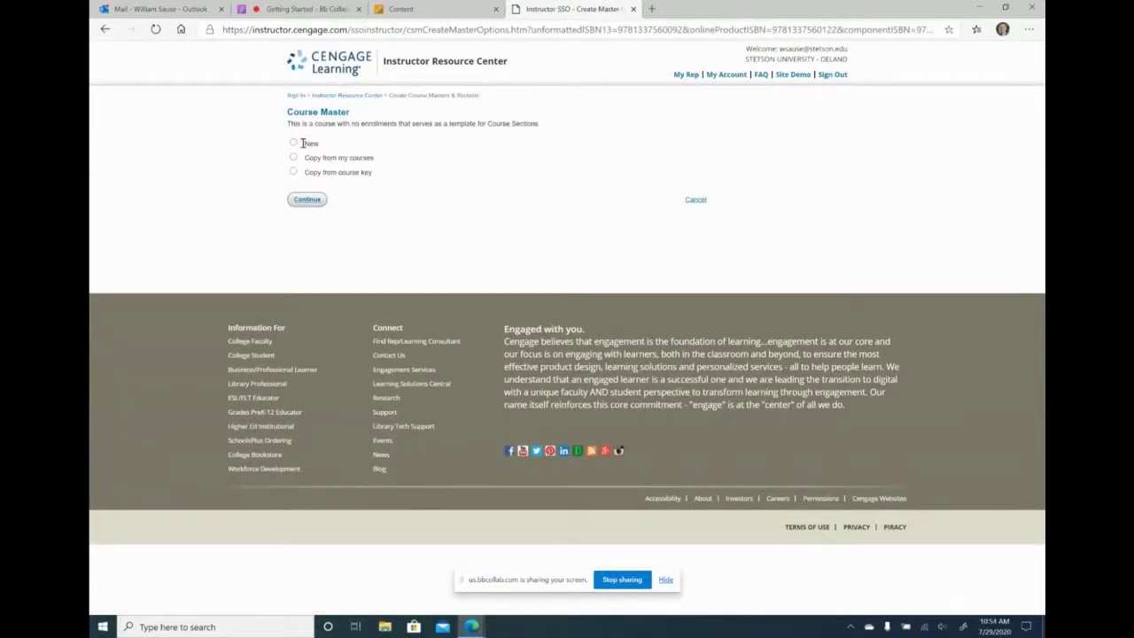
left_click(302, 142)
left_click(306, 199)
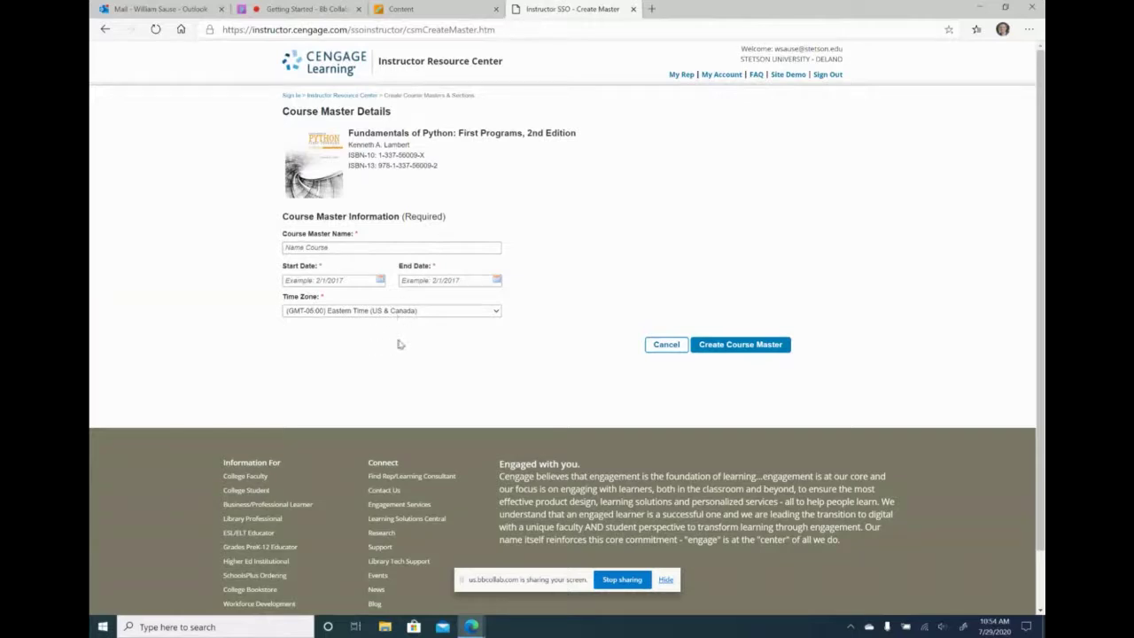
left_click(342, 96)
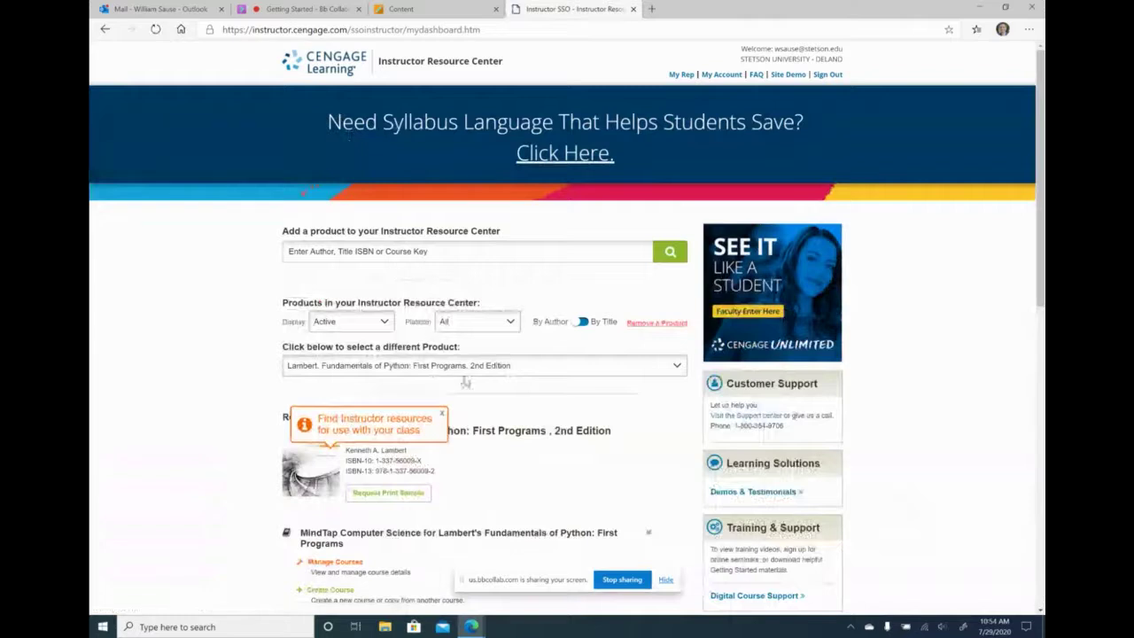
scroll(465, 383, "down", 3)
scroll(404, 295, "up", 1)
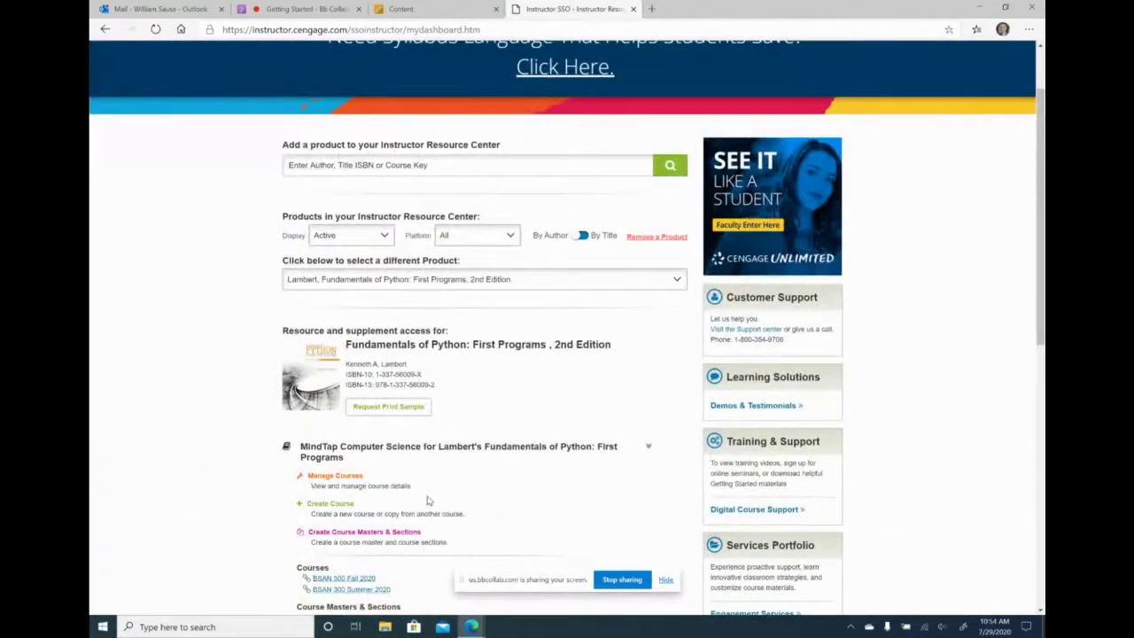
scroll(427, 501, "down", 1)
left_click(328, 418)
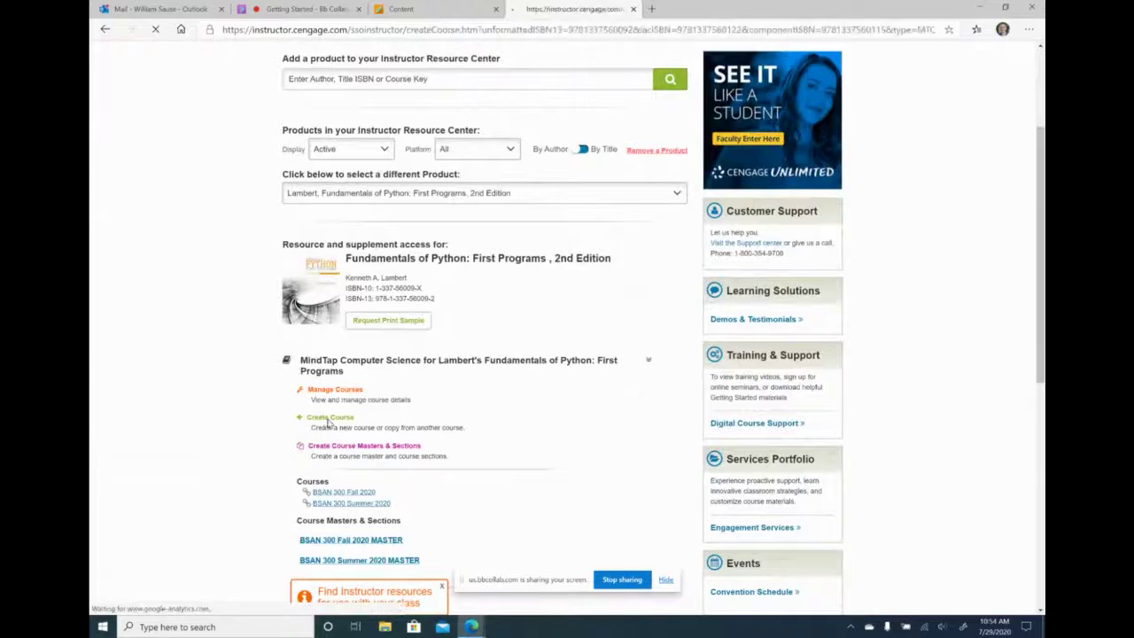
left_click(293, 165)
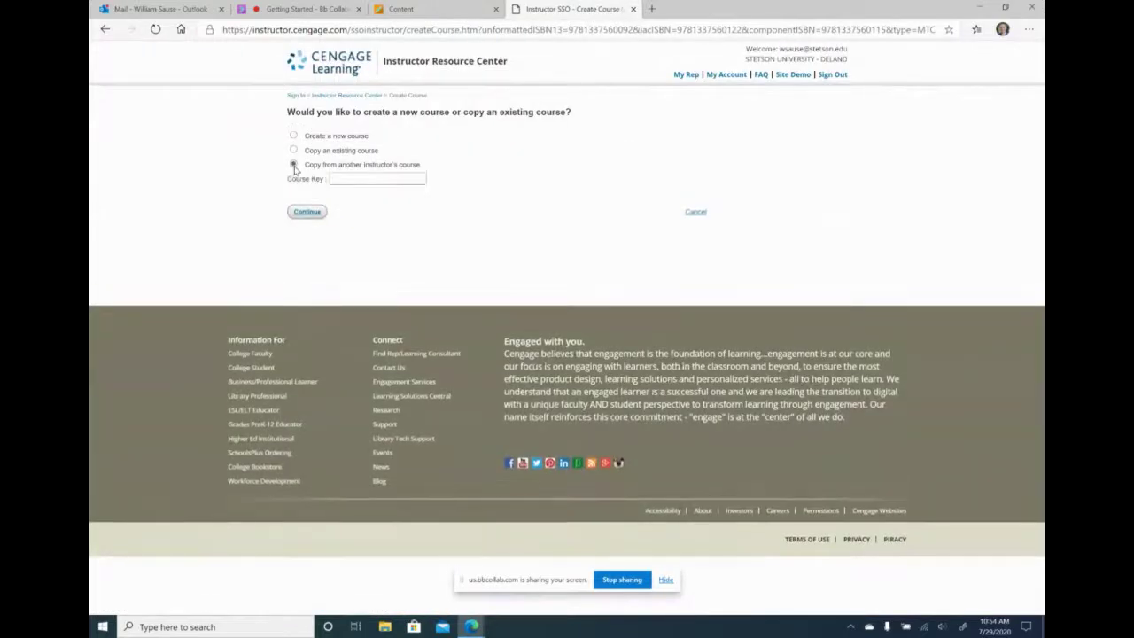
left_click(351, 179)
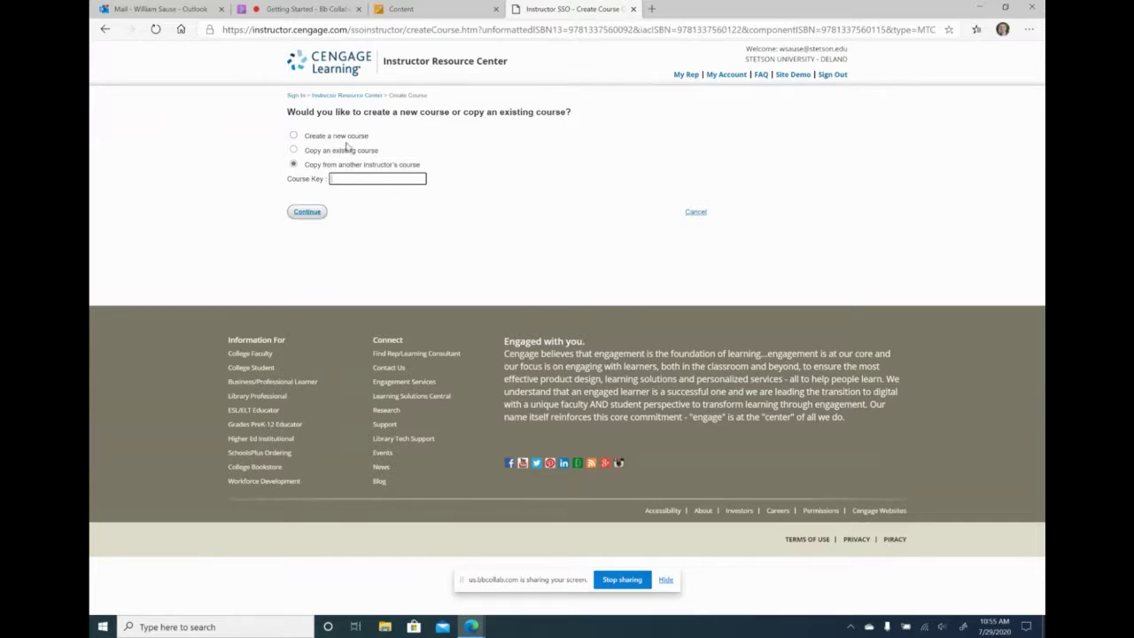
left_click(692, 213)
scroll(451, 319, "down", 1)
scroll(451, 319, "down", 2)
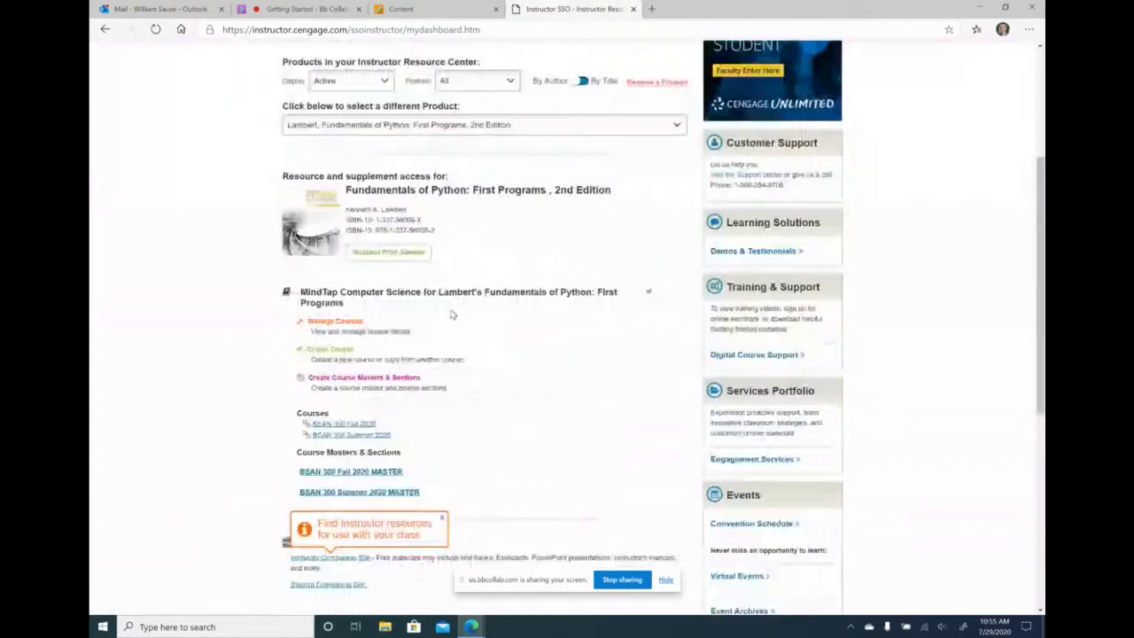
scroll(451, 315, "down", 3)
scroll(435, 221, "up", 2)
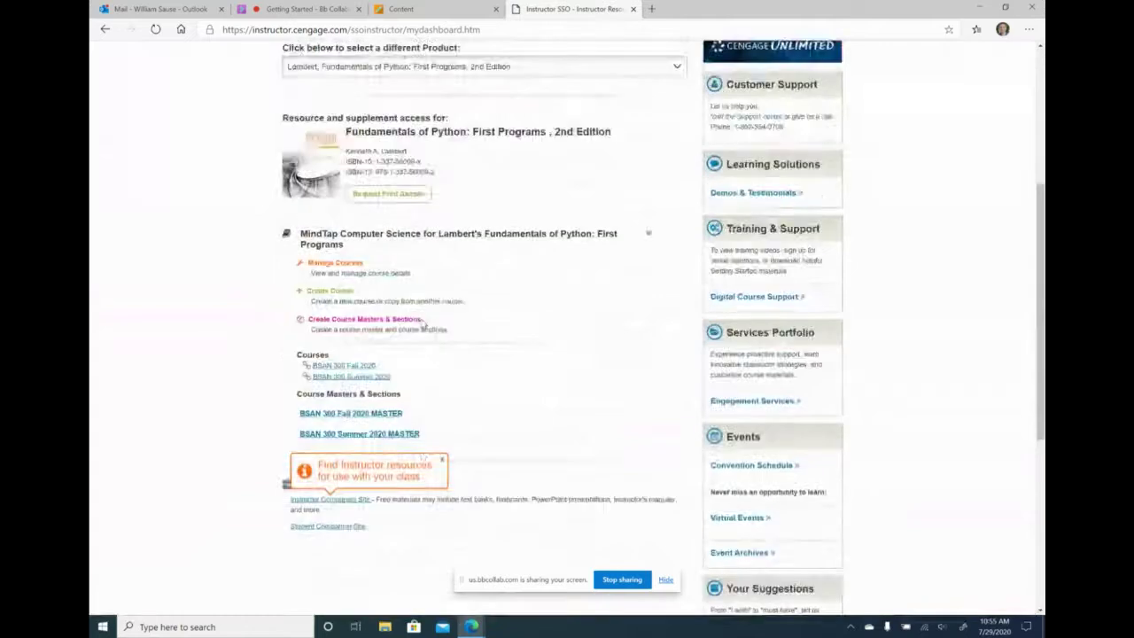
scroll(435, 220, "up", 1)
scroll(579, 325, "down", 2)
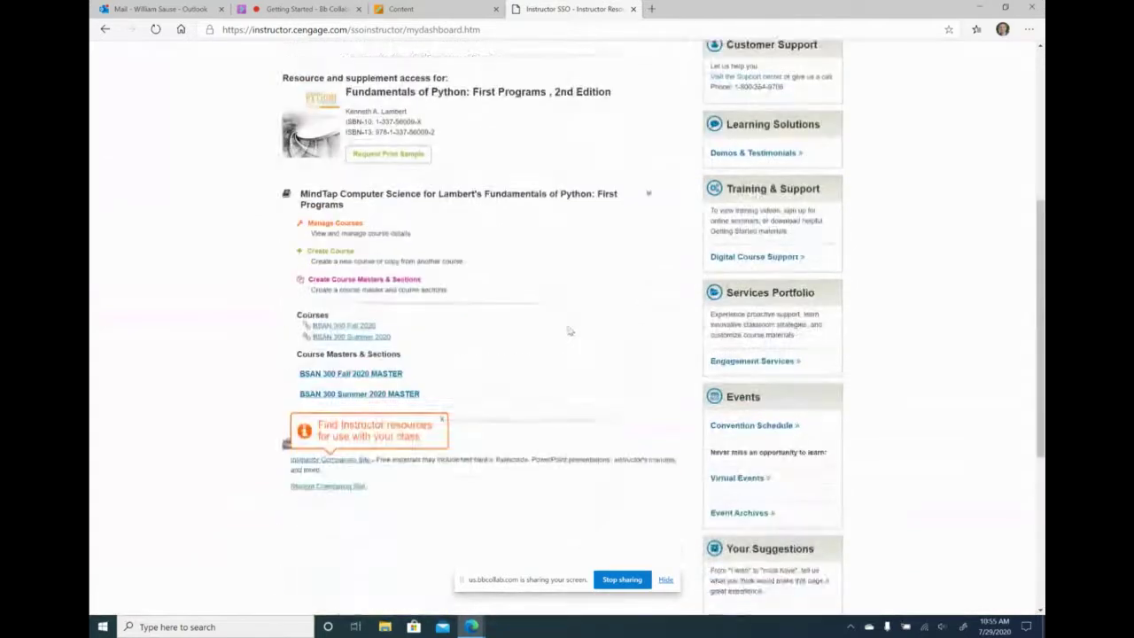
scroll(570, 329, "up", 1)
- Show and select the BSAN 300 Fall 2020 MASTER course key from Manage Courses, then close the pop-up
left_click(334, 304)
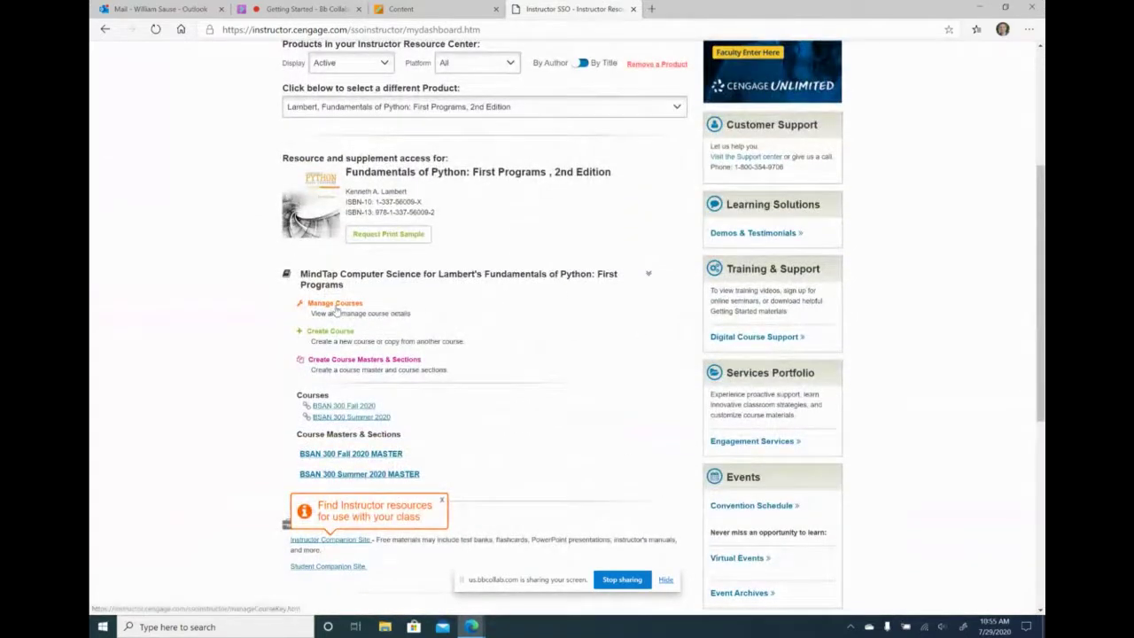
left_click(372, 158)
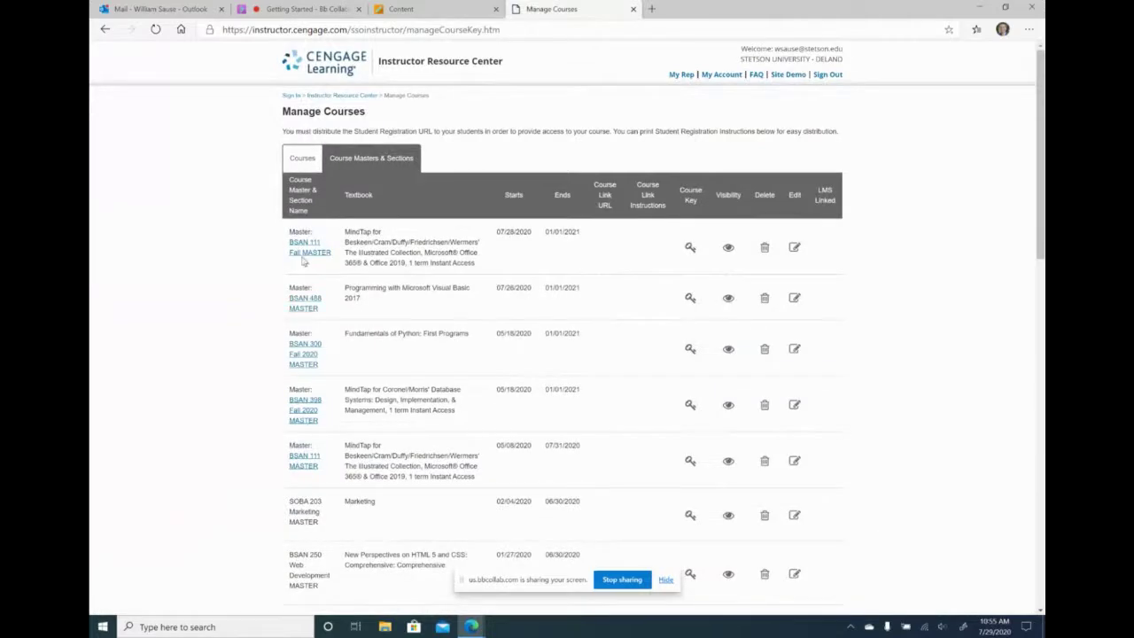
left_click(690, 349)
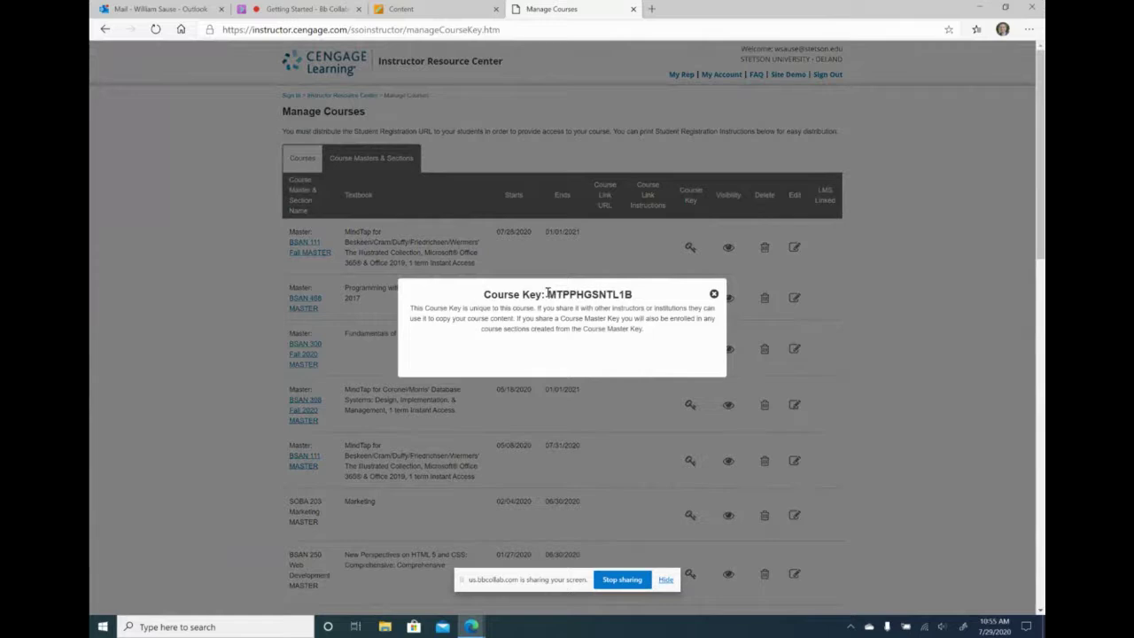
left_click_drag(545, 294, 635, 296)
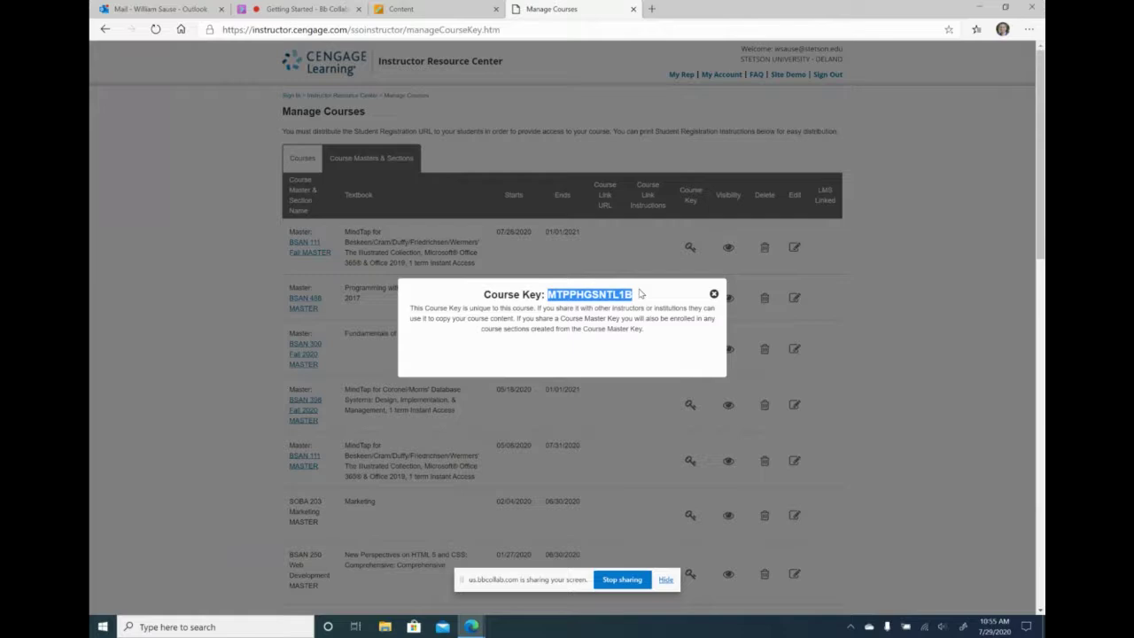
left_click(713, 293)
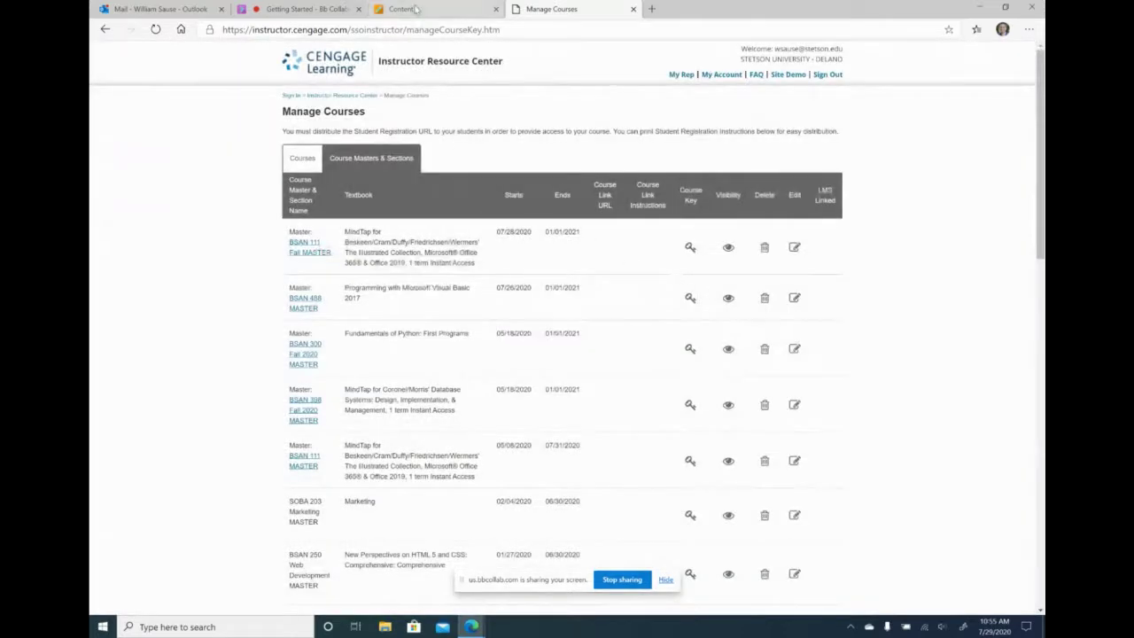
- Switch to the 'Getting Started - Bb Collab' tab to see the Moderators chat
left_click(286, 9)
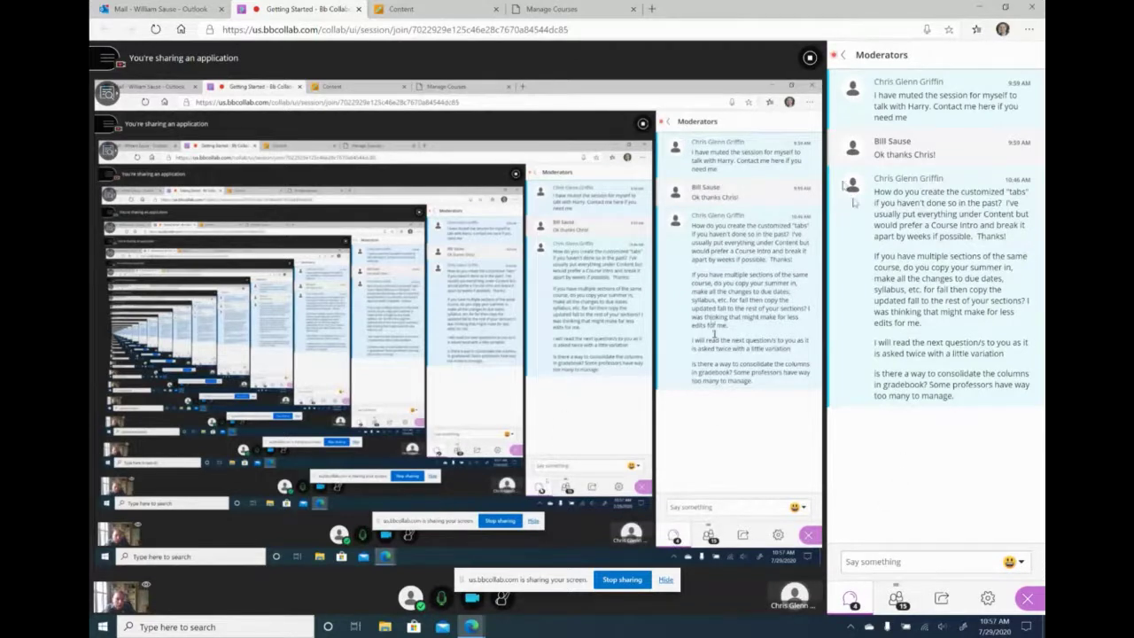
- Read through the Everyone chat, then switch to the course's Temp area content page
left_click(846, 57)
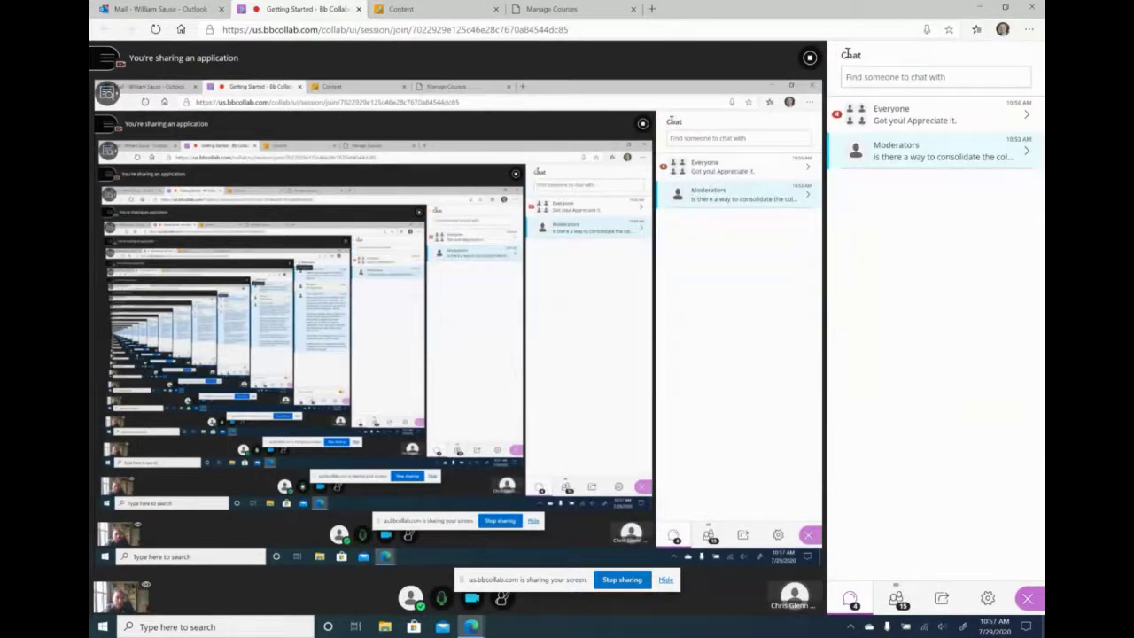
left_click(913, 128)
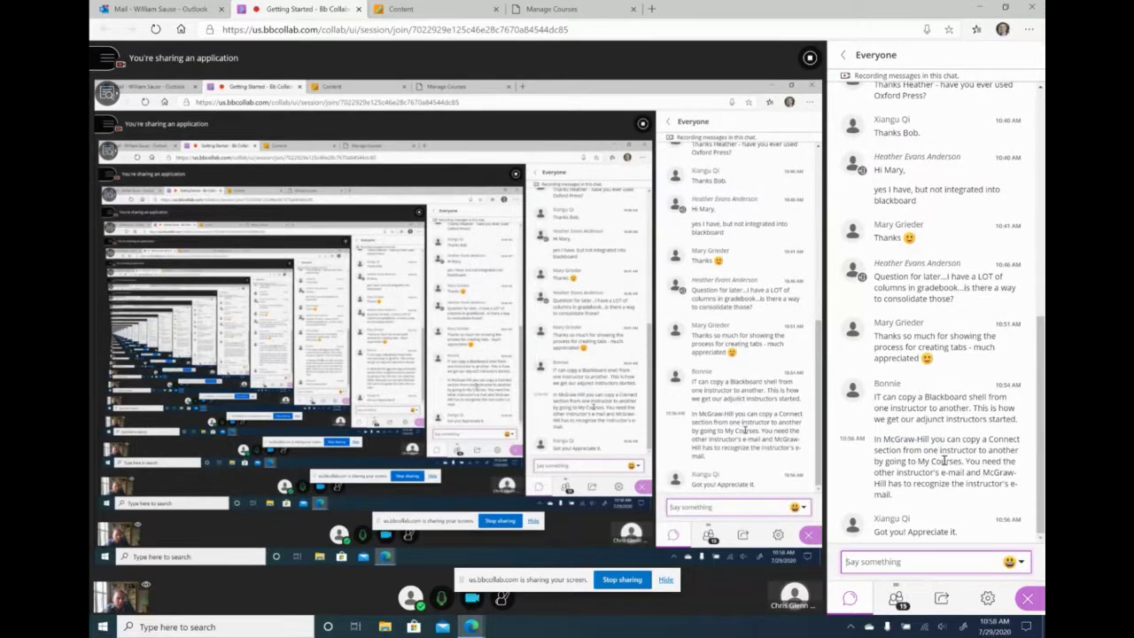
scroll(914, 447, "up", 3)
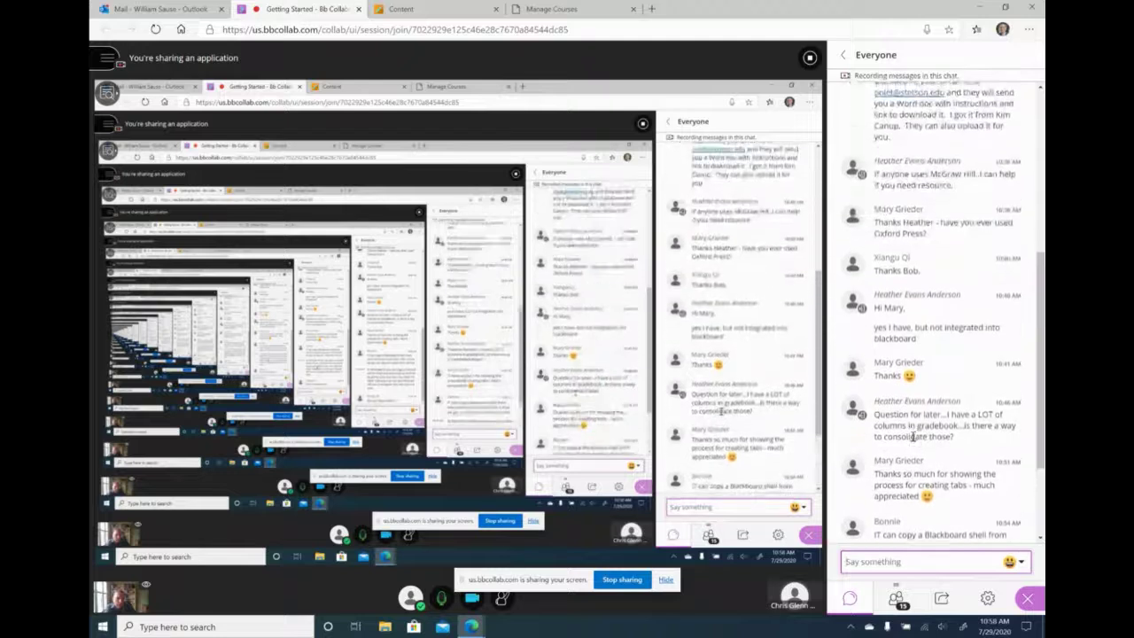
scroll(913, 434, "down", 5)
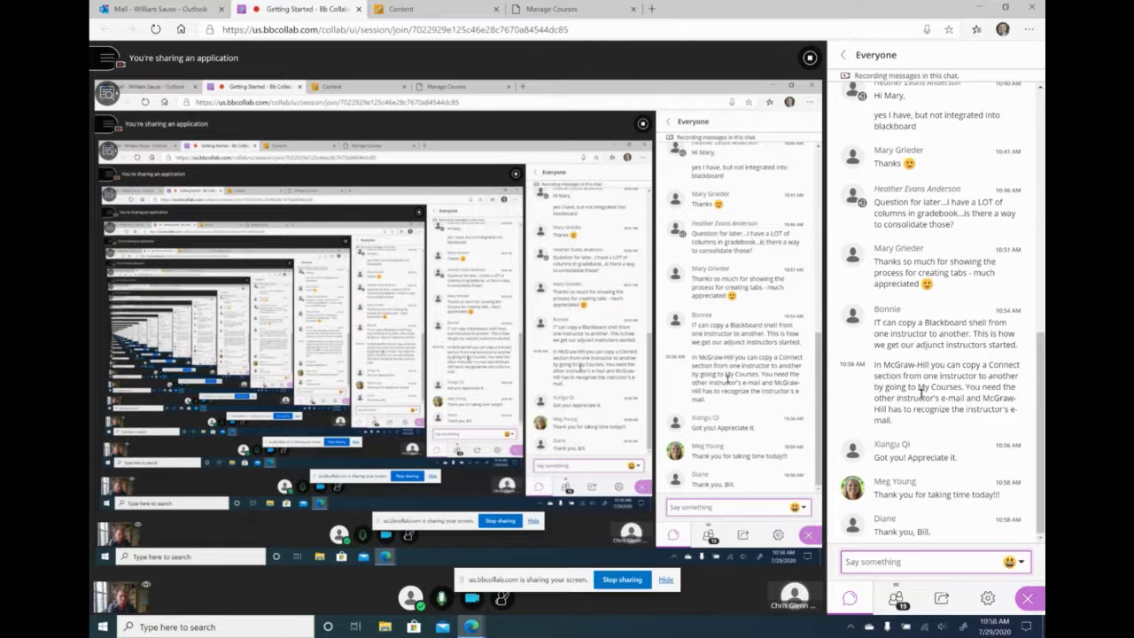
left_click(431, 16)
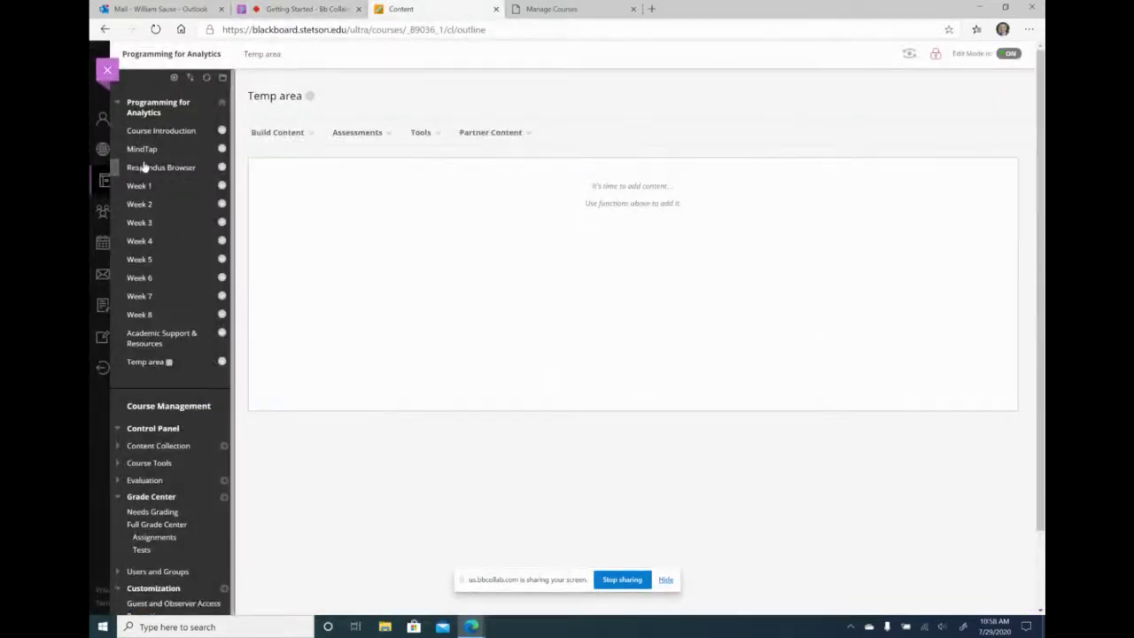
- Start a Course Link menu item, browse for a target, then close the picker and cancel
left_click(173, 79)
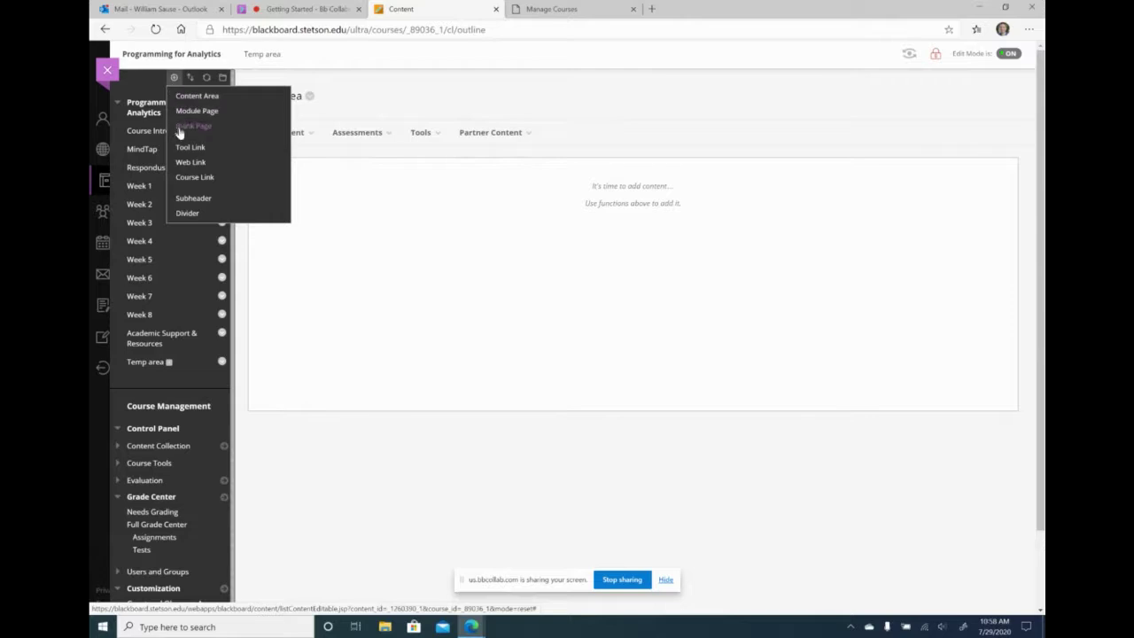
left_click(193, 179)
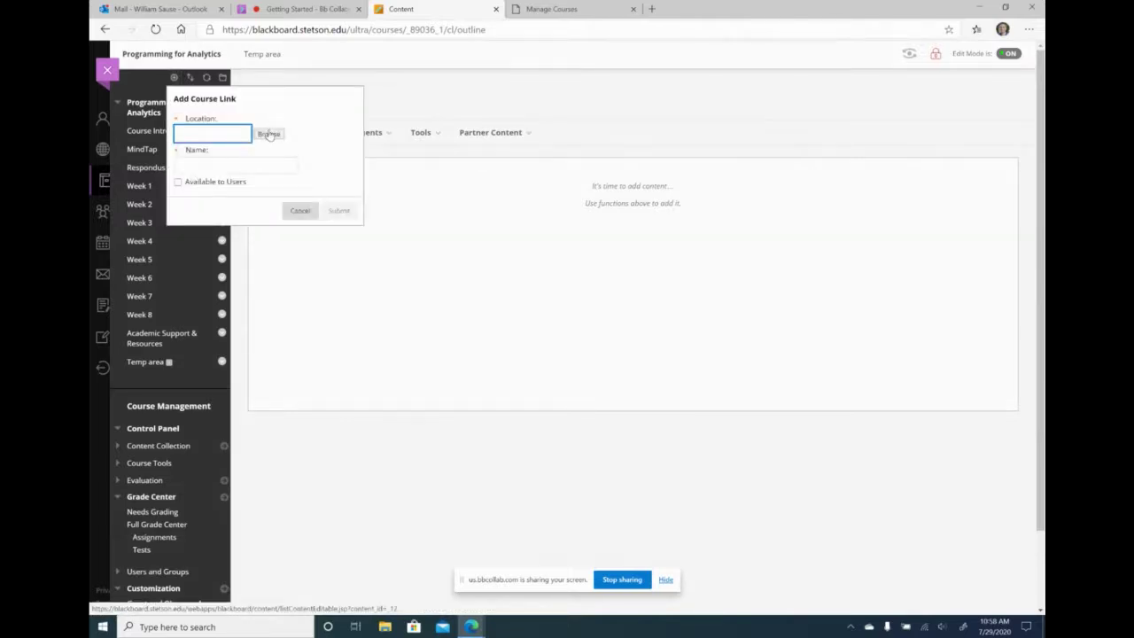
left_click(269, 134)
scroll(627, 138, "down", 3)
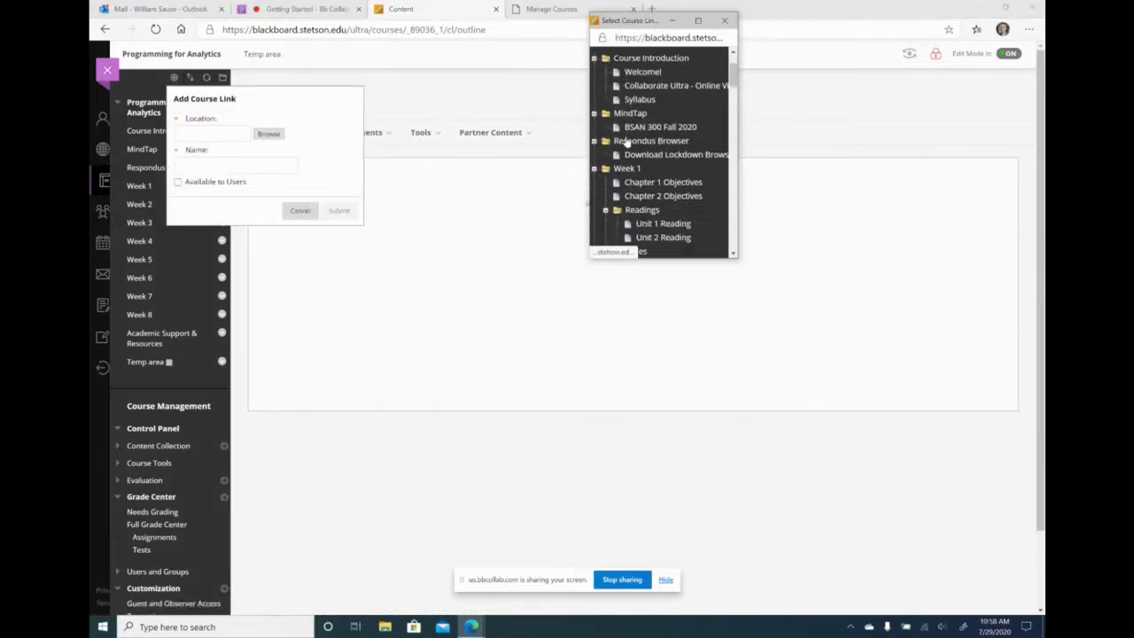
scroll(626, 137, "up", 1)
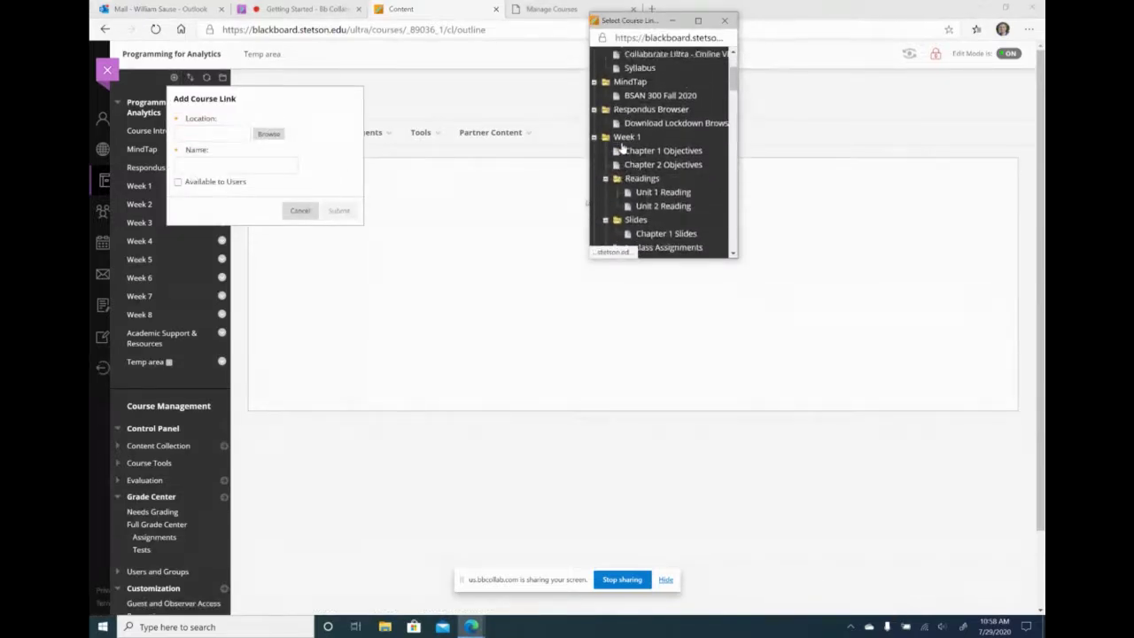
left_click(724, 19)
left_click(299, 210)
- Add a new Tool Link menu item with its type set to My Grades
left_click(173, 77)
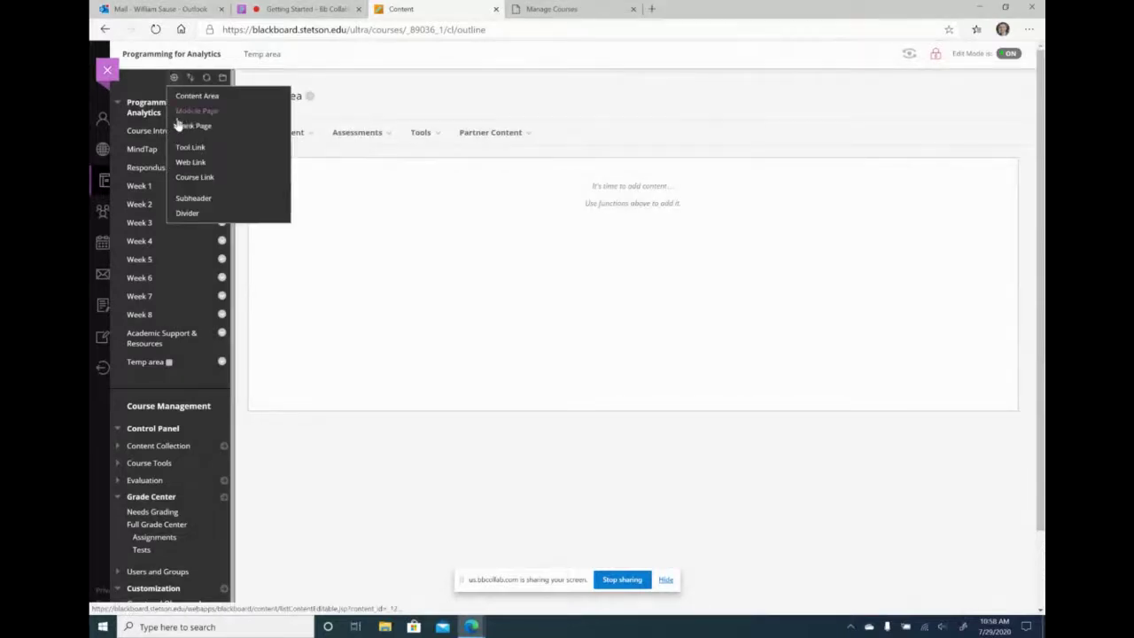
left_click(186, 147)
left_click(359, 140)
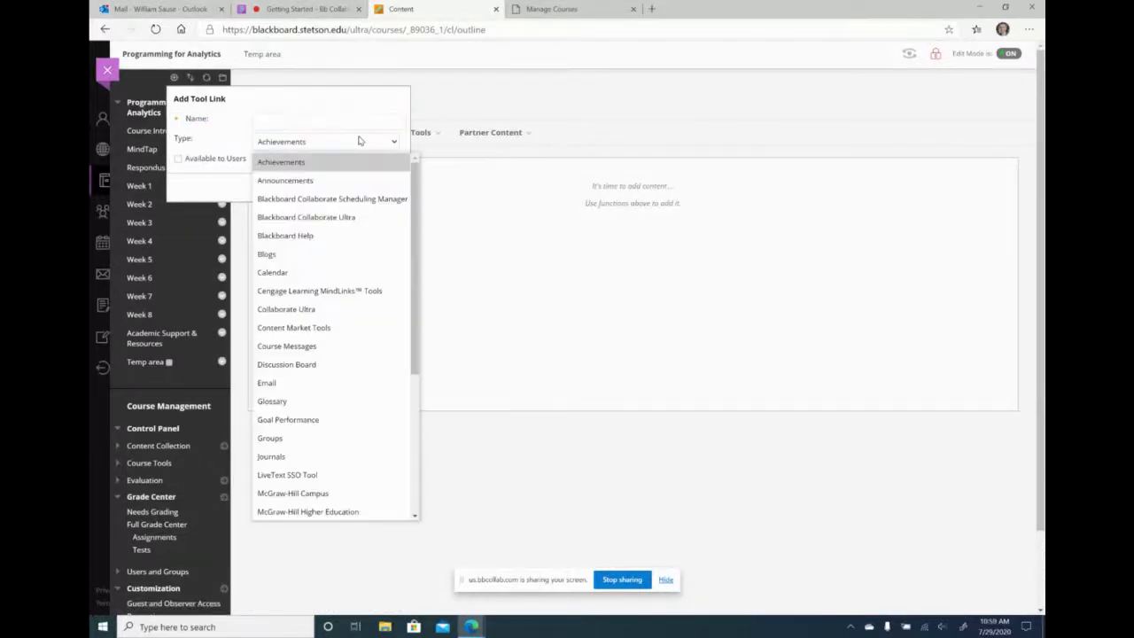
scroll(324, 354, "down", 4)
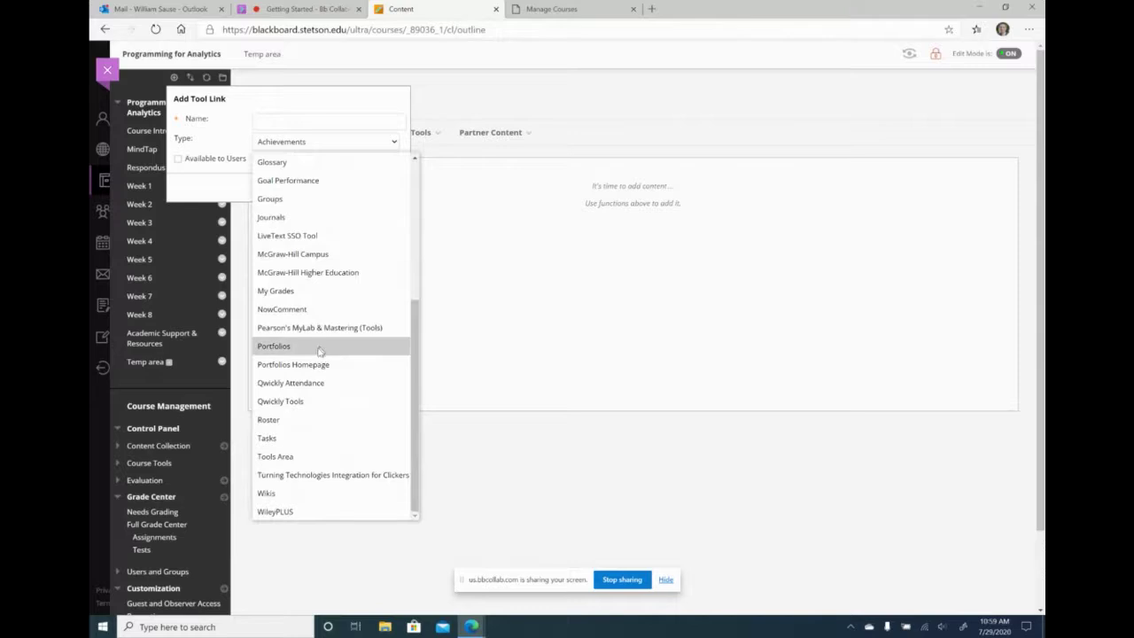
left_click(276, 295)
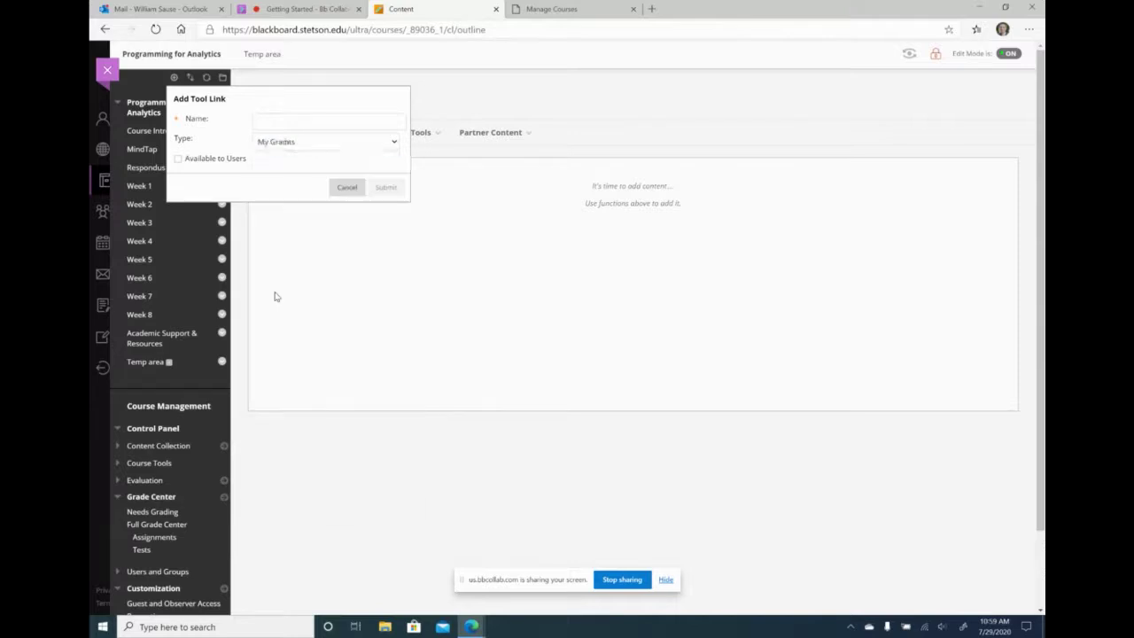
- Name it 'Gradebook', make it available to users, submit, and place it below Course Introduction
left_click(293, 122)
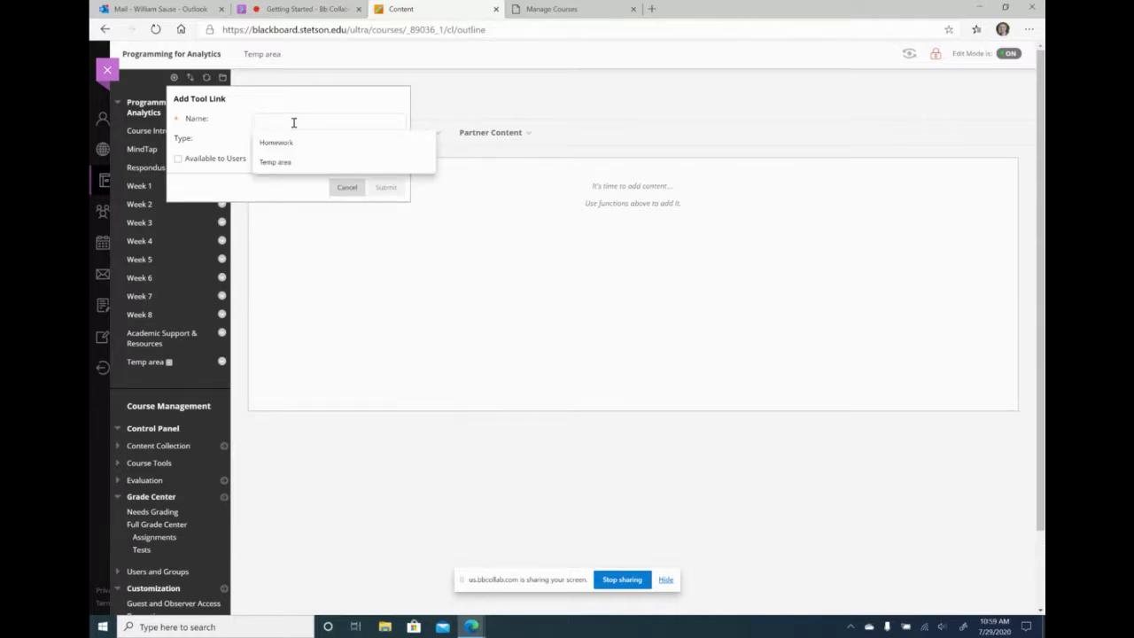
type("Grade")
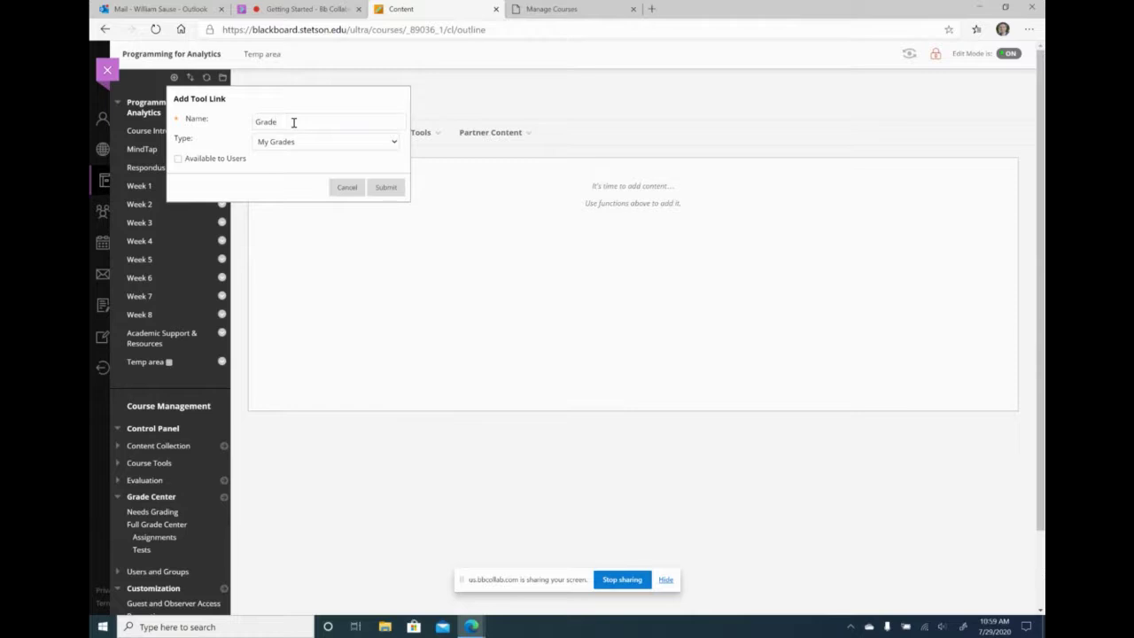
type("book")
left_click(177, 159)
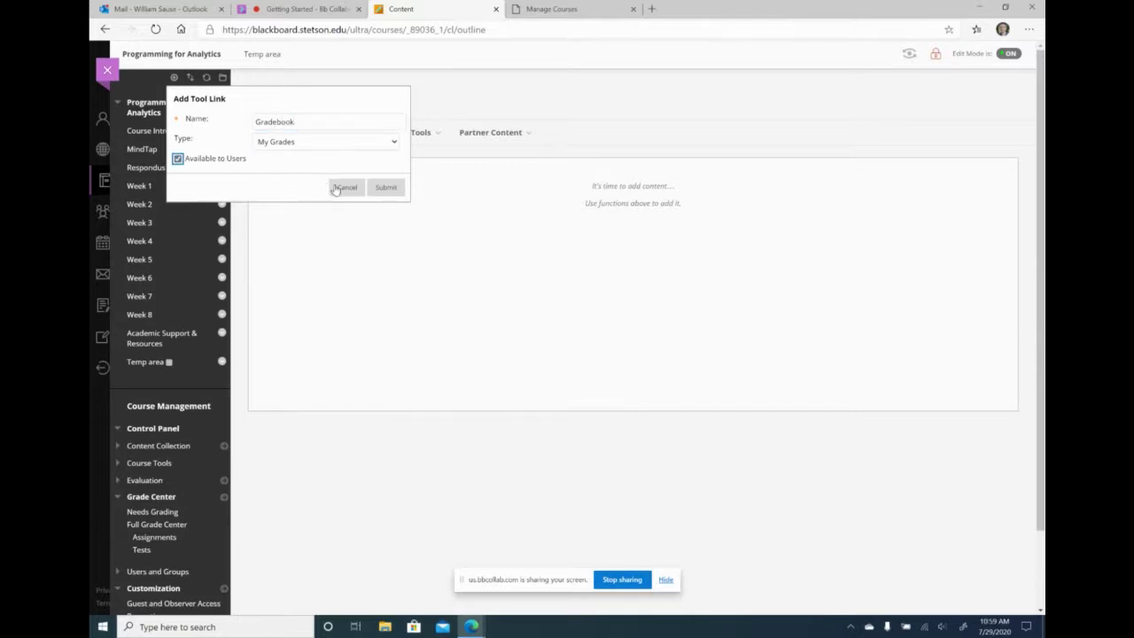
left_click(385, 189)
left_click_drag(115, 377, 119, 149)
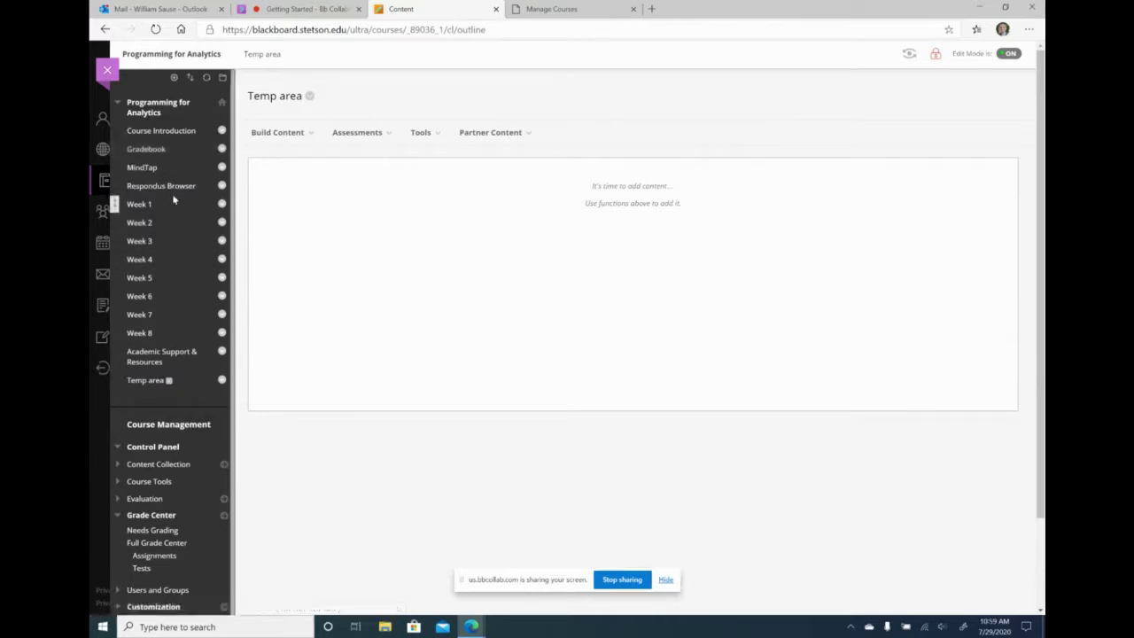
- Check the Gradebook link's My Grades page, then return to the Bb Collab session
left_click(145, 150)
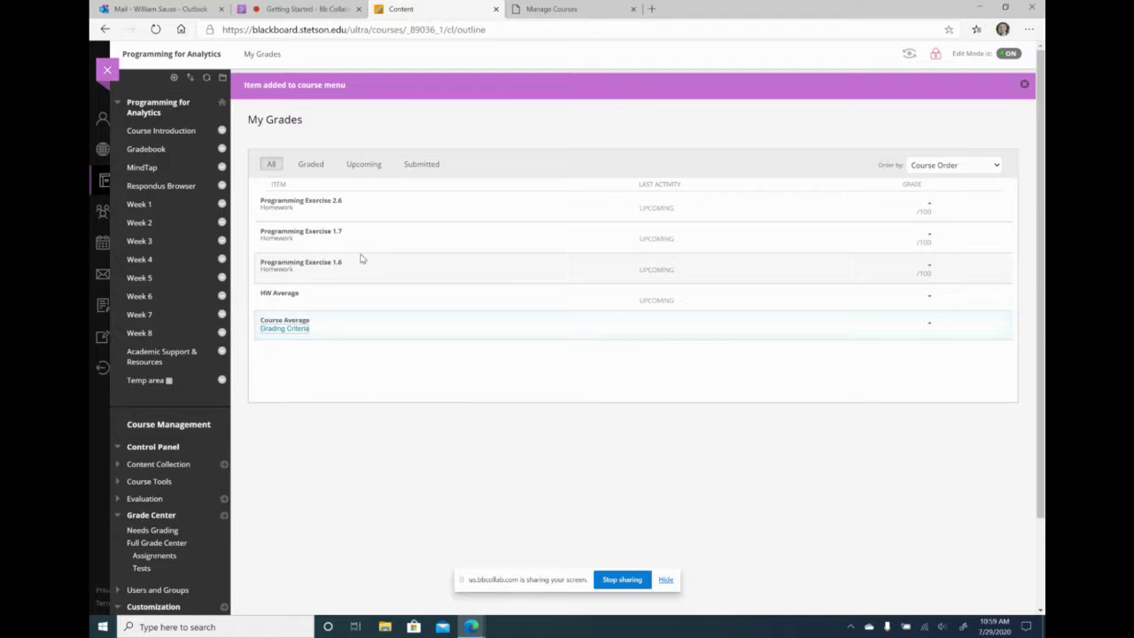
left_click(316, 9)
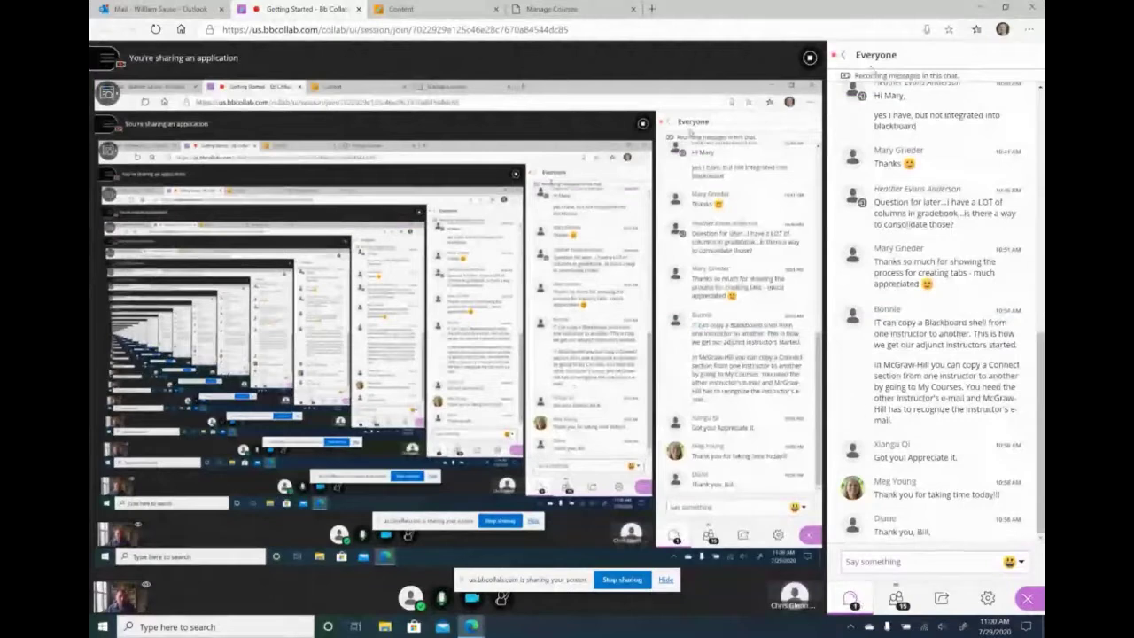
- Look over the Everyone and Moderators chats, then stop sharing the screen
left_click(848, 59)
left_click(886, 108)
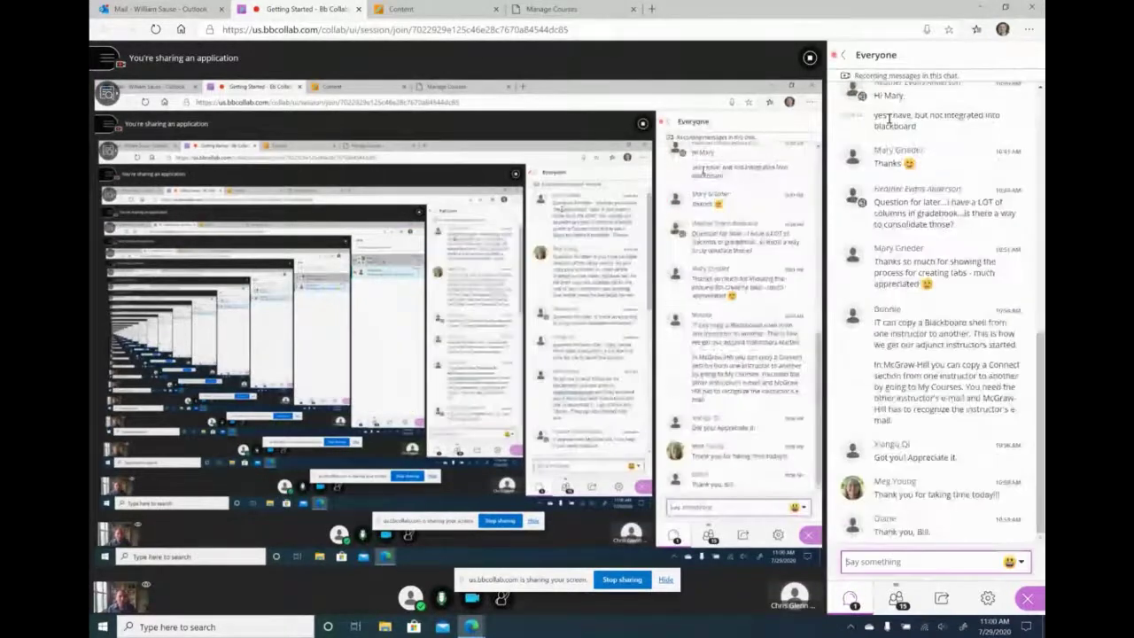
left_click(843, 54)
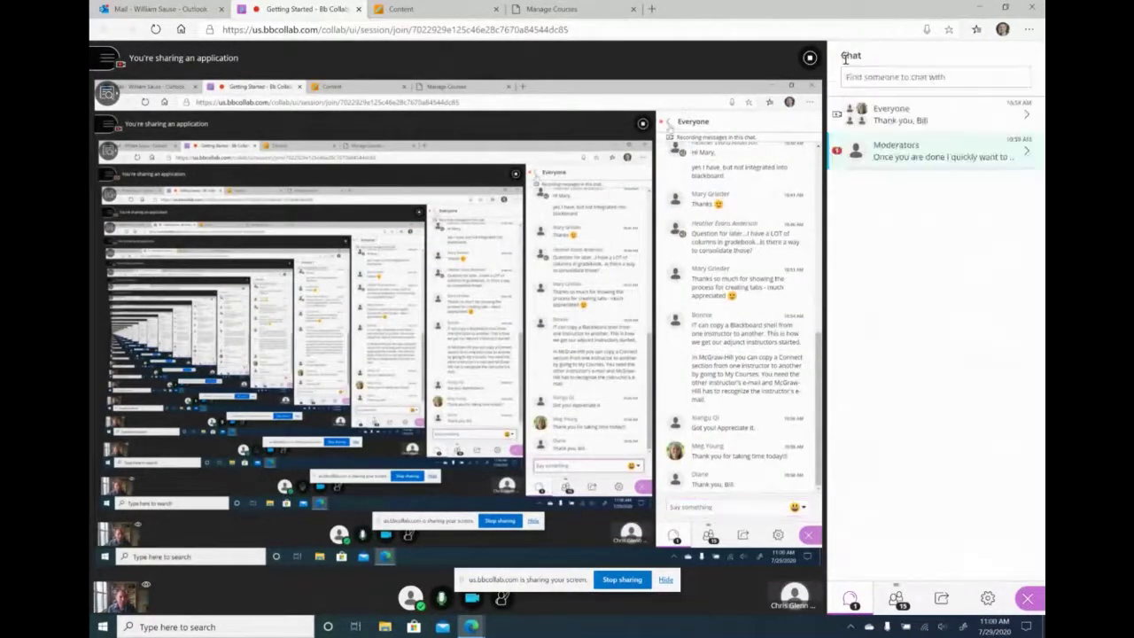
left_click(892, 150)
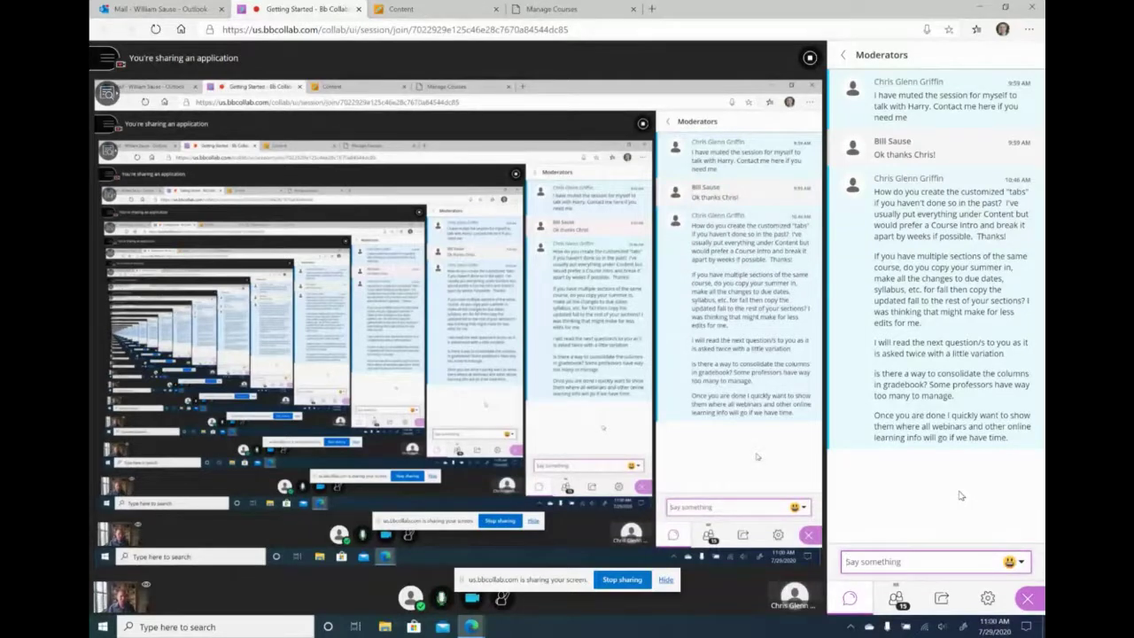
left_click(812, 60)
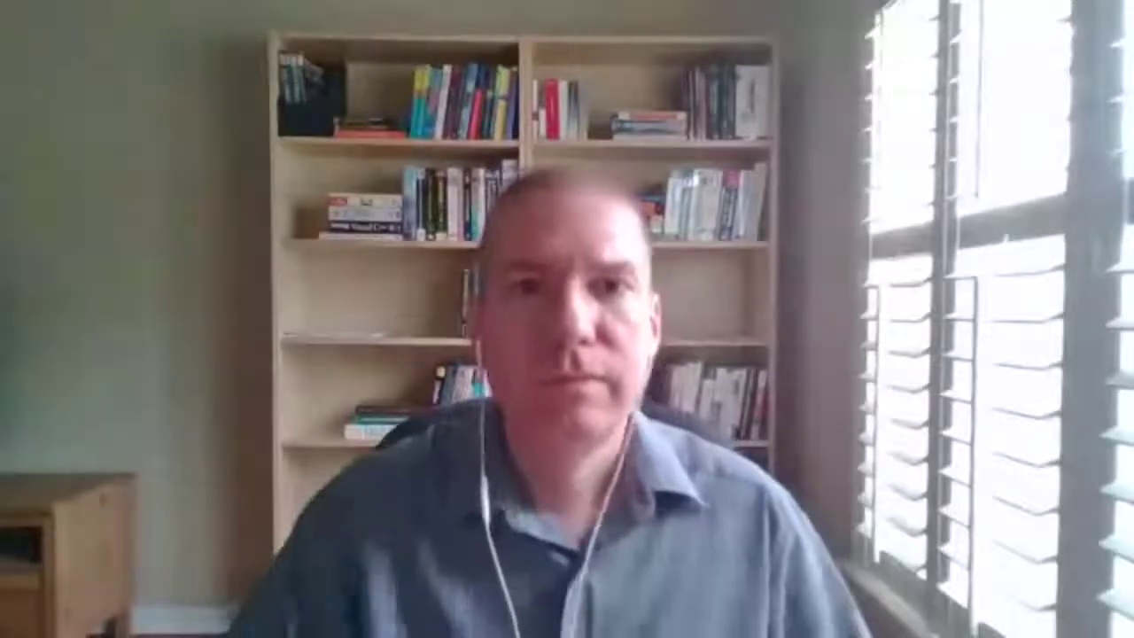